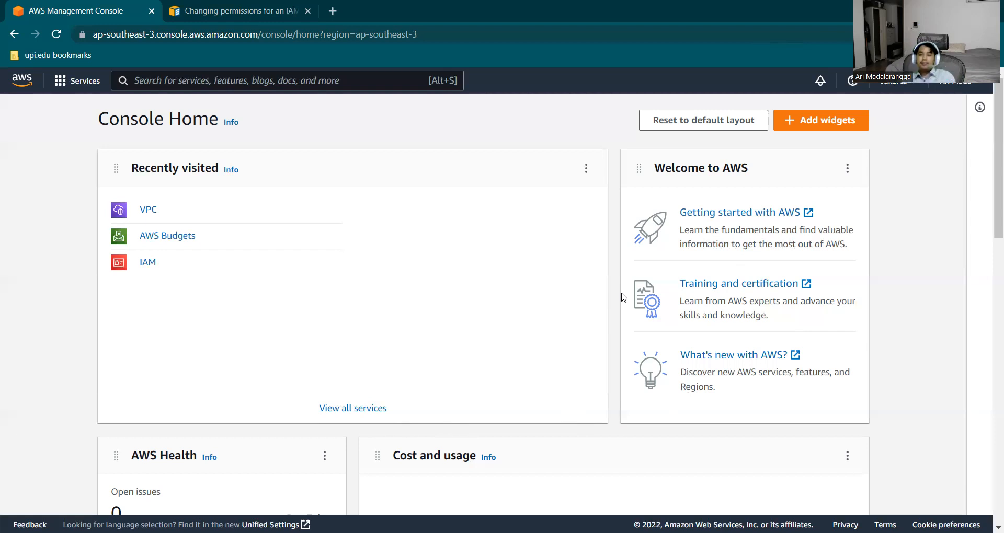
{"action": "left_click", "coordinate": [900, 88]}
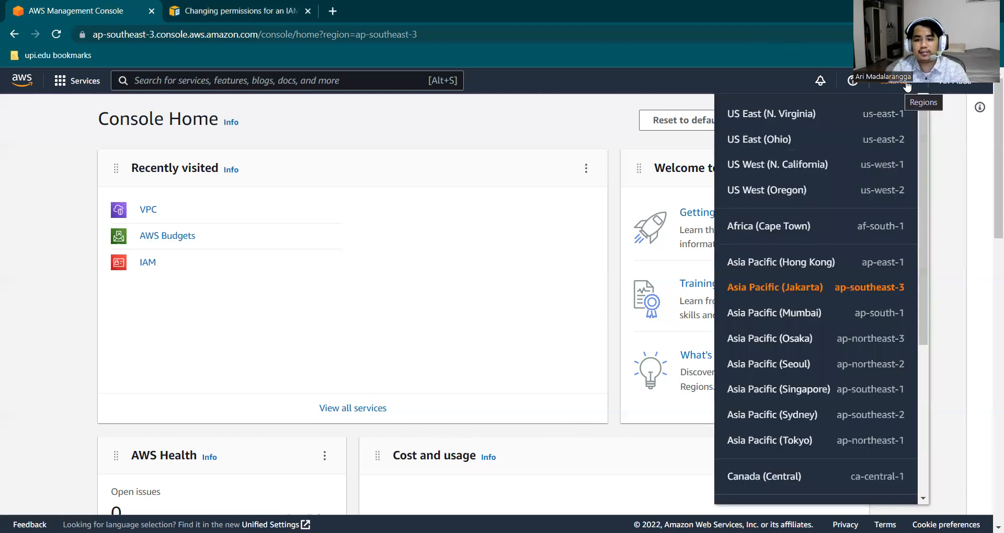
{"action": "left_click", "coordinate": [906, 85]}
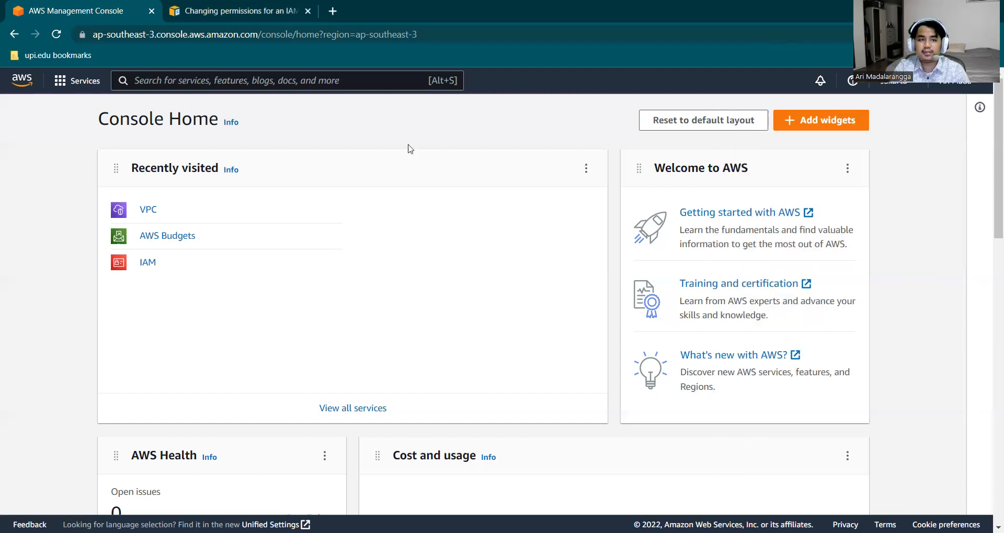
{"action": "left_click", "coordinate": [76, 85]}
{"action": "left_click", "coordinate": [113, 170]}
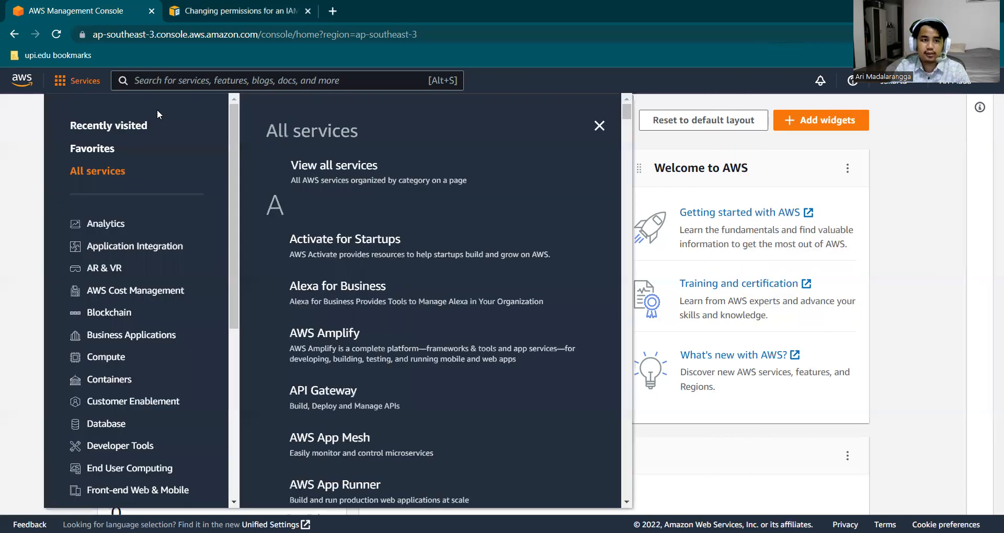
Step: Search the AWS services for VPC and open the VPC service
{"action": "left_click", "coordinate": [176, 79]}
{"action": "type", "text": "VPC"}
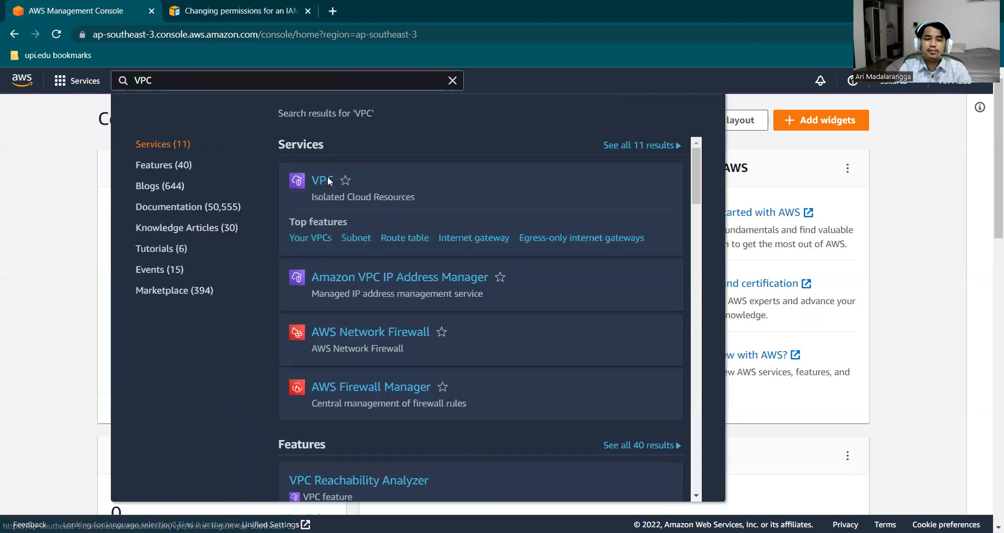
{"action": "left_click", "coordinate": [327, 178]}
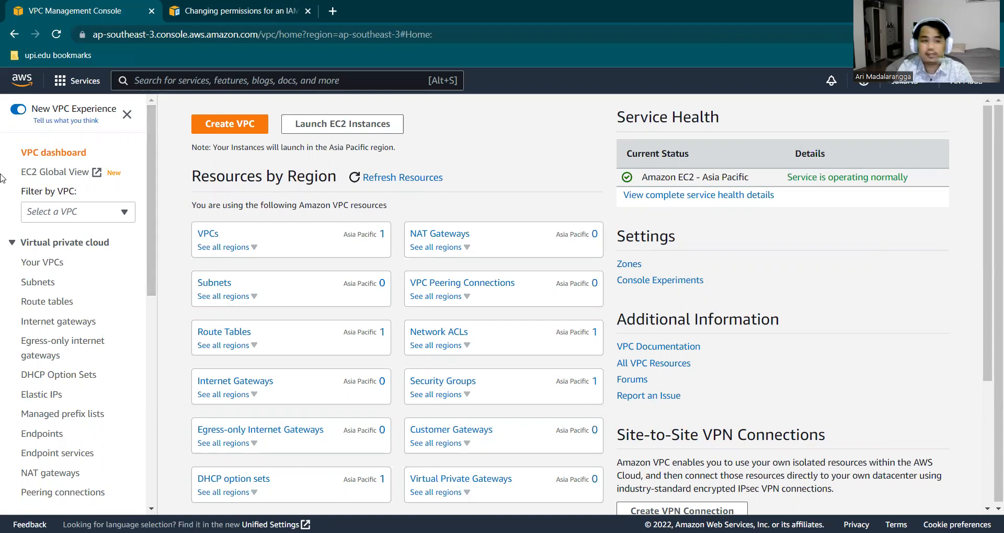
Step: Create a new VPC from the list of your VPCs, named VPC-A with the IPv4 CIDR block 10.100.0.0/16
{"action": "left_click", "coordinate": [48, 265]}
{"action": "left_click", "coordinate": [921, 115]}
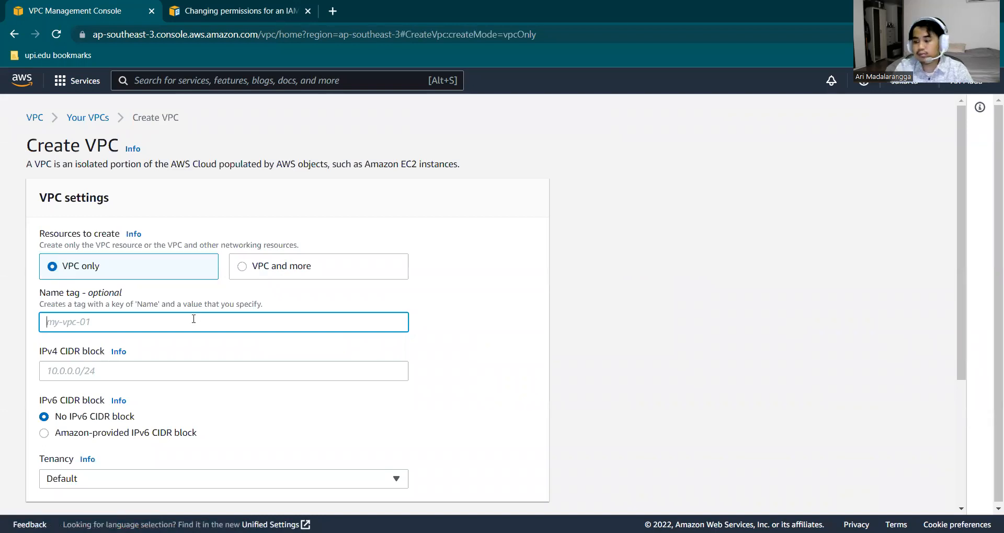
{"action": "type", "text": "VPC-A"}
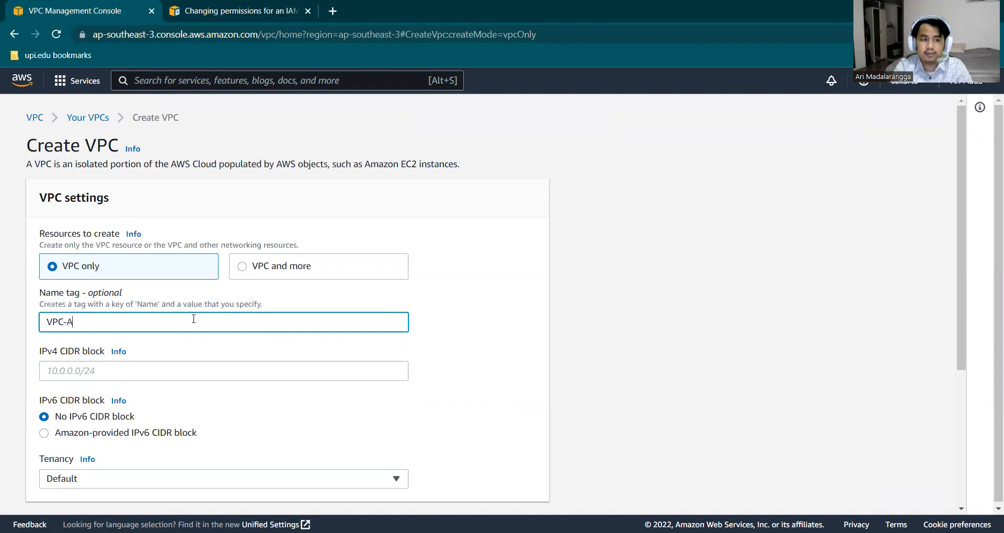
{"action": "key", "text": "Tab"}
{"action": "key", "text": "Tab"}
{"action": "type", "text": "10.100."}
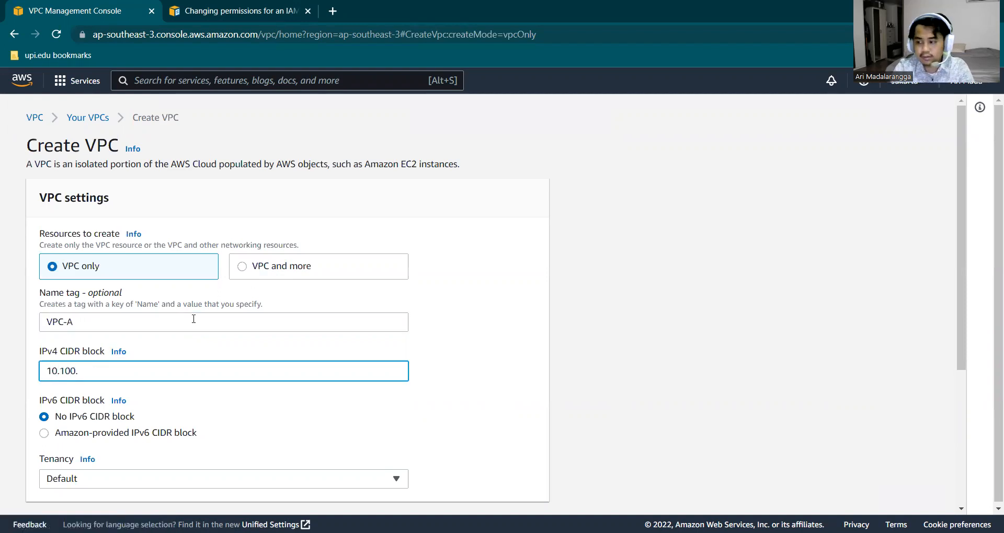
{"action": "type", "text": "0.0"}
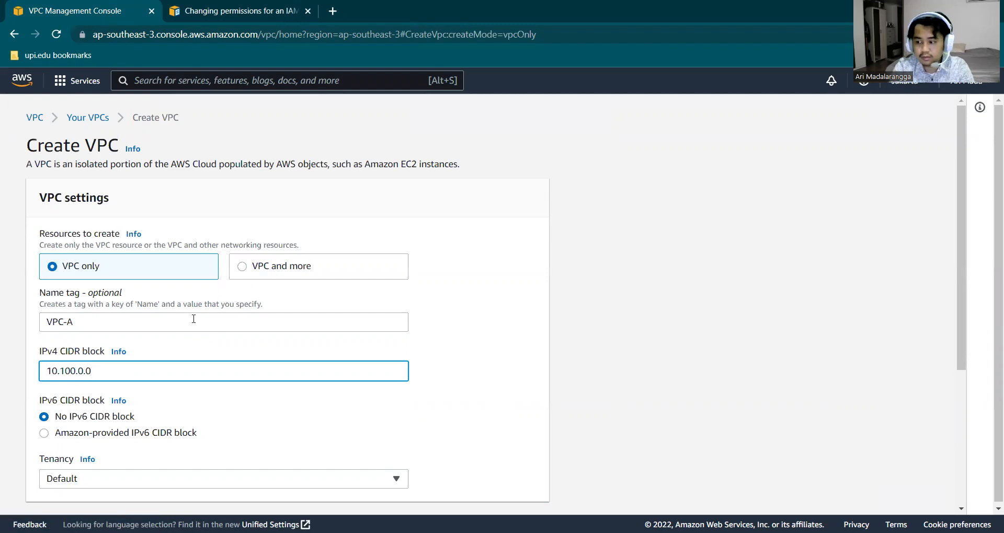
{"action": "type", "text": "/16"}
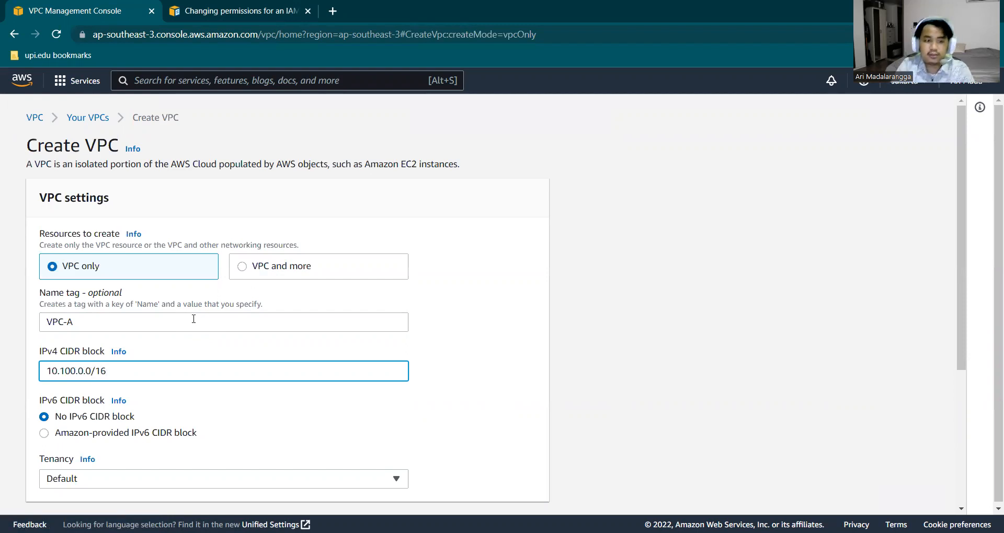
{"action": "left_click", "coordinate": [612, 375]}
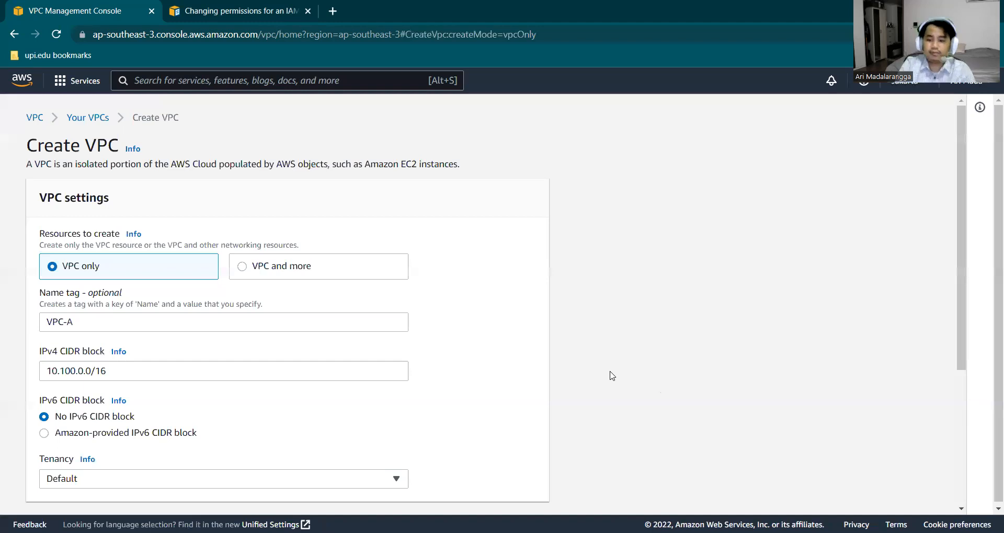
{"action": "scroll", "coordinate": [612, 375], "scroll_direction": "down", "scroll_amount": 3}
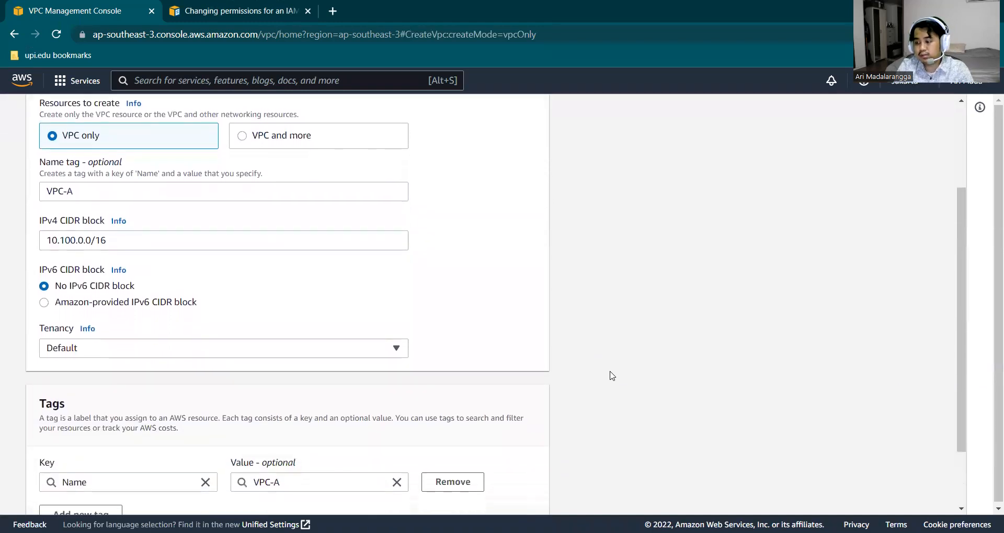
{"action": "scroll", "coordinate": [616, 362], "scroll_direction": "down", "scroll_amount": 2}
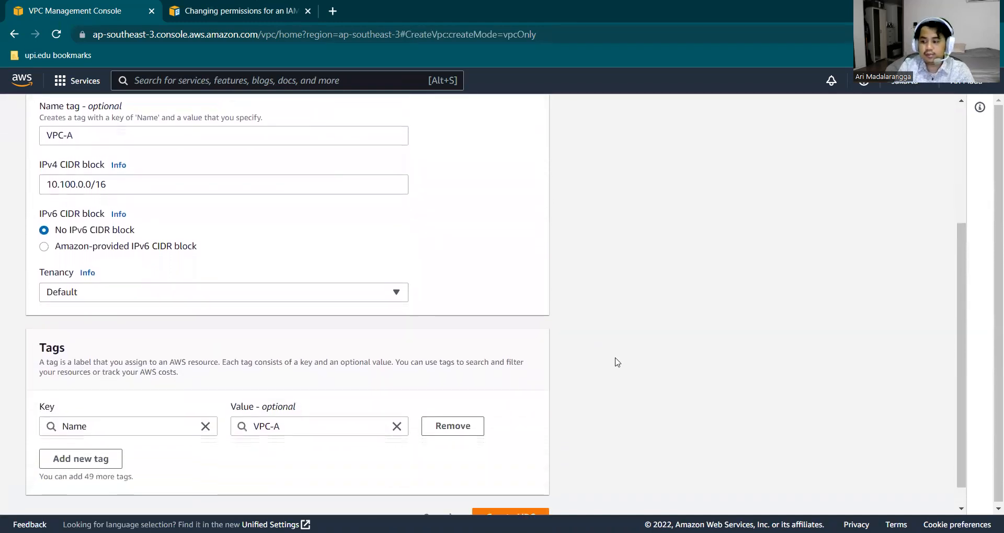
{"action": "left_click", "coordinate": [540, 489]}
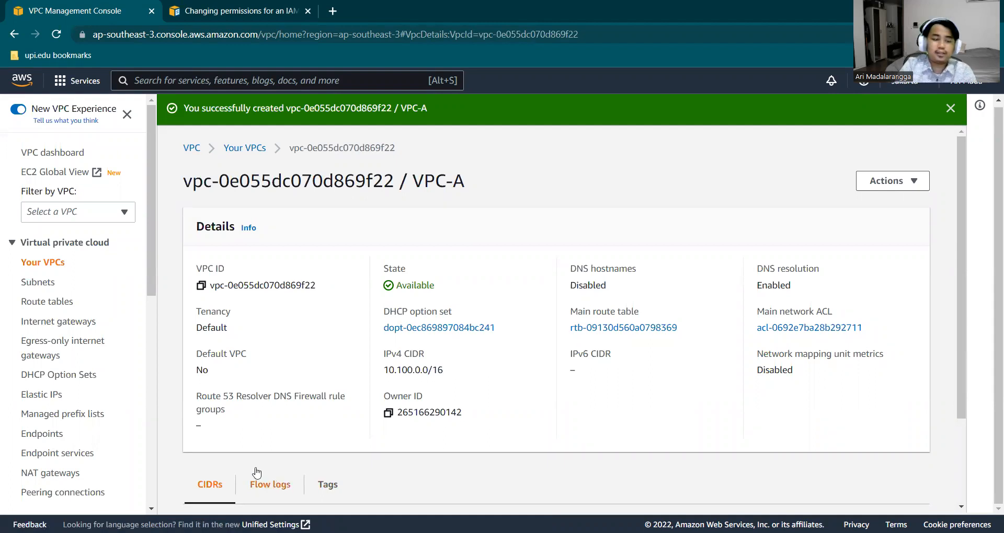
Step: Create an internet gateway with the name tag VPC-A-IGW
{"action": "left_click", "coordinate": [74, 325]}
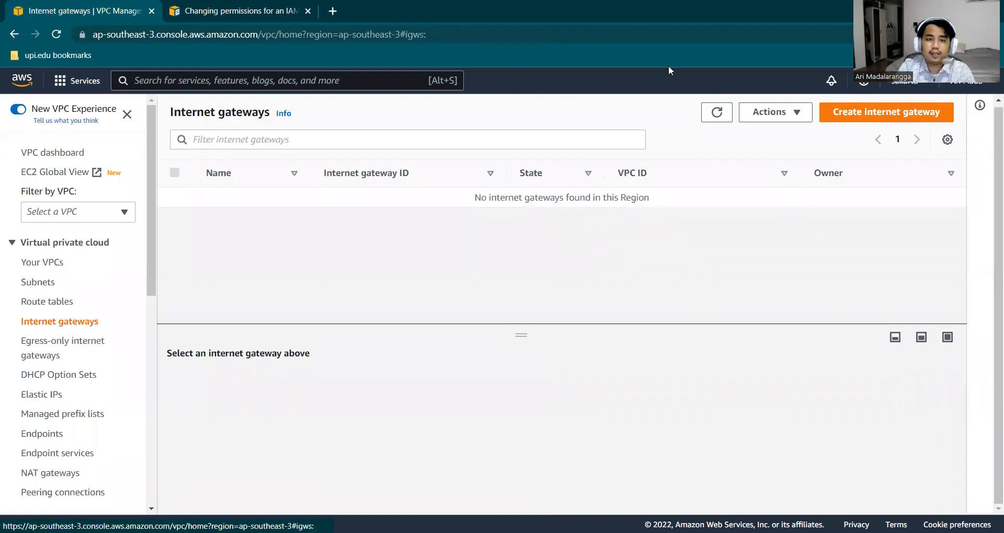
{"action": "left_click", "coordinate": [885, 116]}
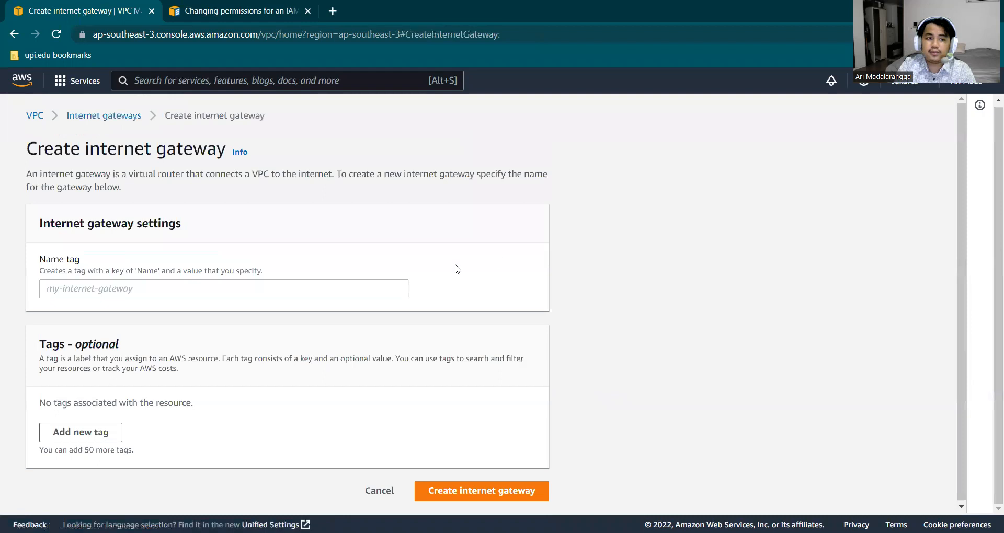
{"action": "left_click", "coordinate": [347, 291]}
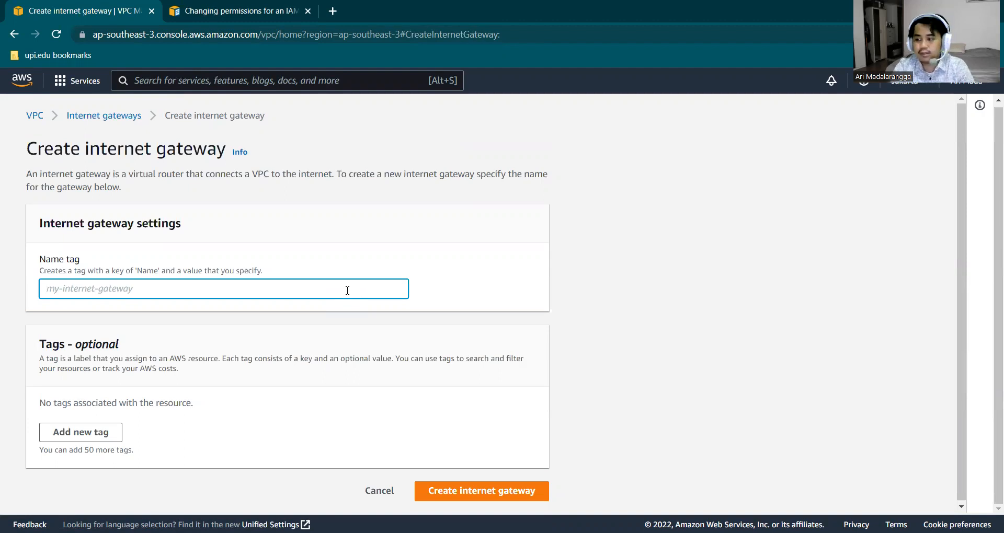
{"action": "type", "text": "VPC-A-IGW"}
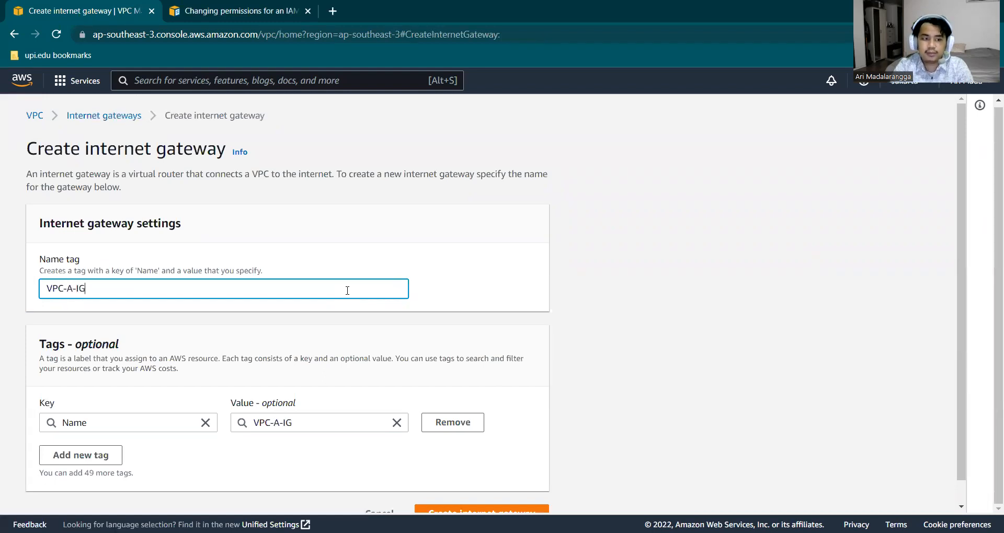
{"action": "left_click", "coordinate": [658, 282]}
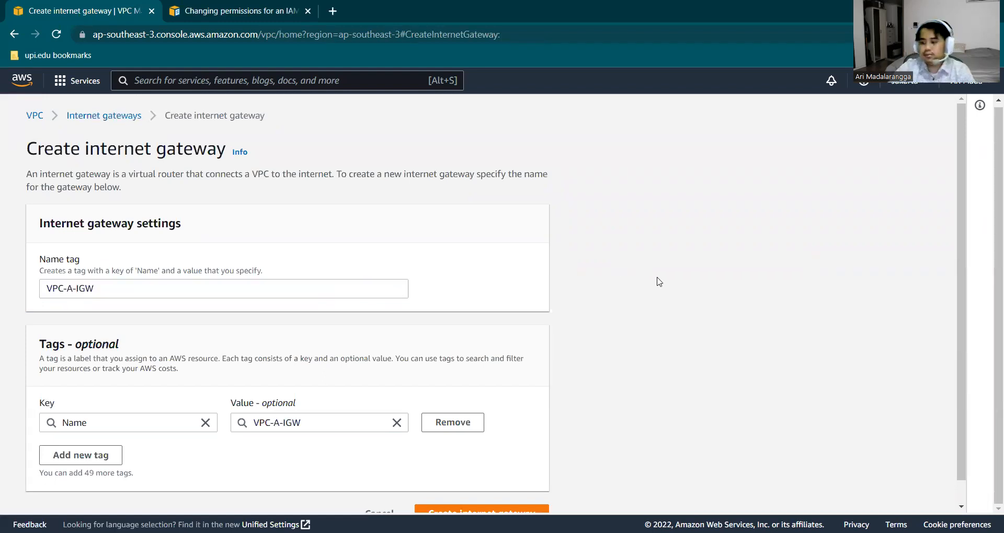
{"action": "scroll", "coordinate": [776, 309], "scroll_direction": "down", "scroll_amount": 1}
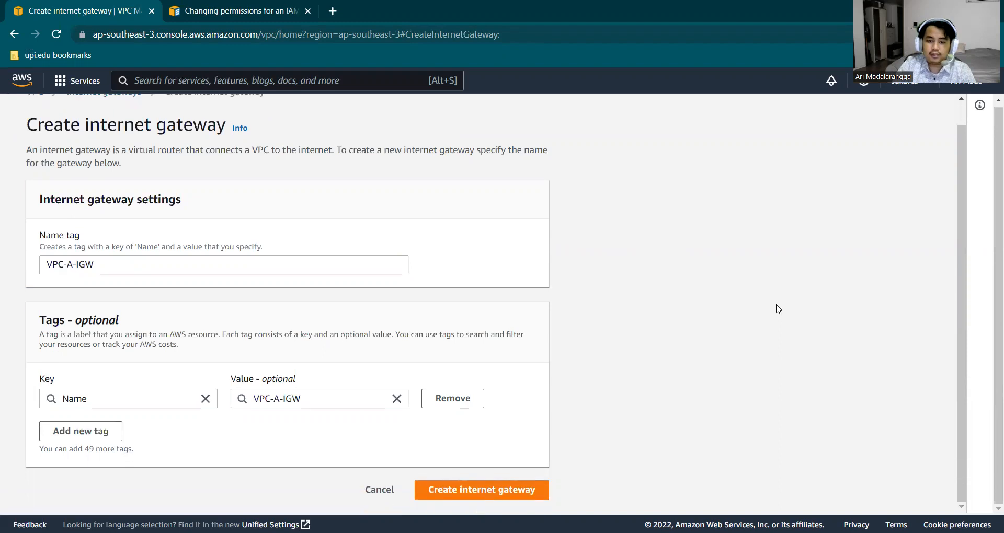
{"action": "left_click", "coordinate": [533, 487]}
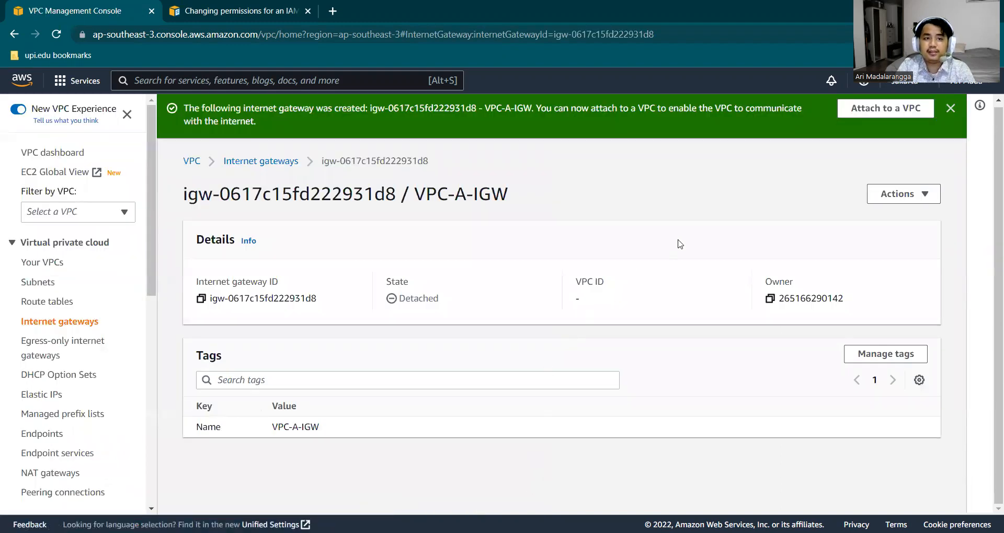
Step: Attach the VPC-A-IGW internet gateway to VPC-A
{"action": "left_click", "coordinate": [46, 325]}
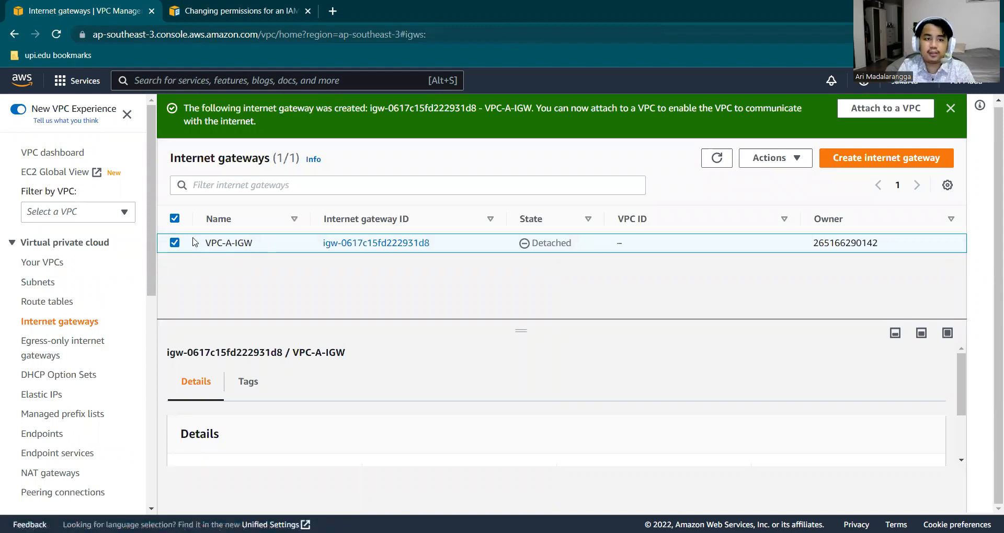
{"action": "left_click", "coordinate": [173, 220]}
{"action": "left_click", "coordinate": [173, 220]}
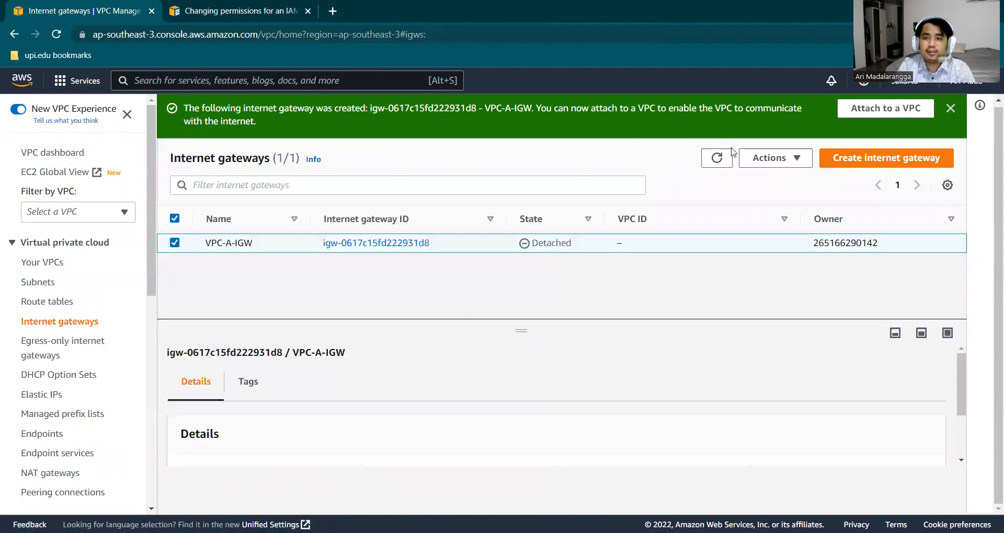
{"action": "left_click", "coordinate": [766, 159]}
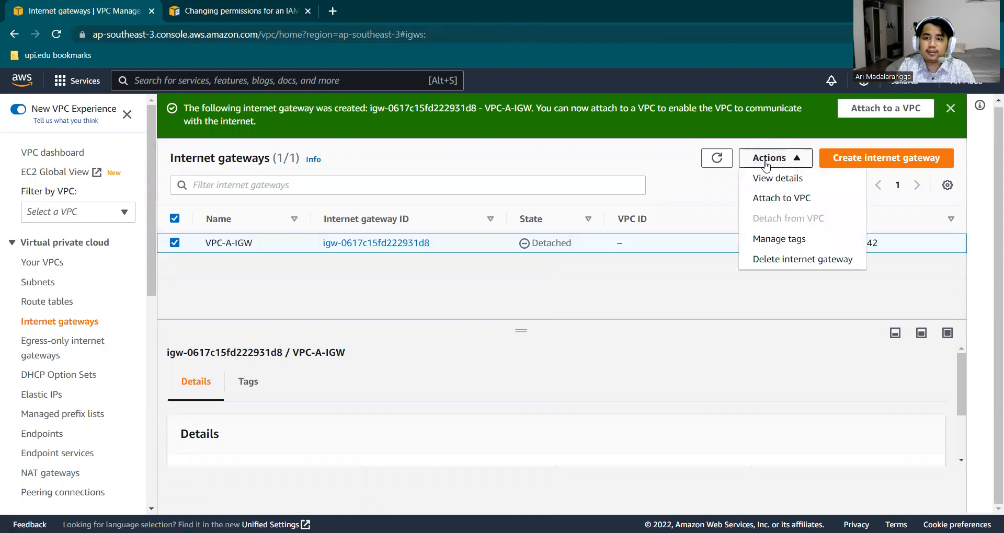
{"action": "left_click", "coordinate": [777, 199]}
{"action": "left_click", "coordinate": [202, 271]}
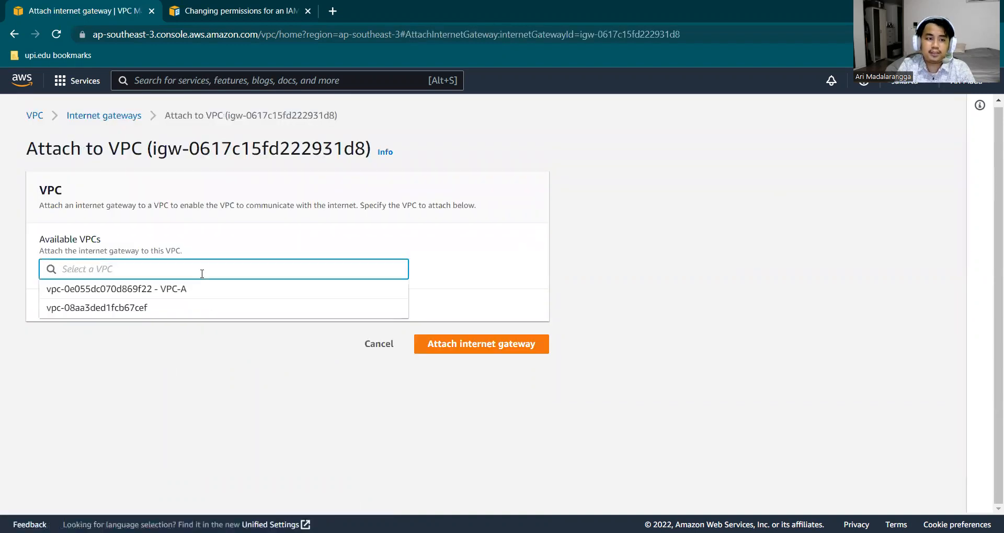
{"action": "left_click", "coordinate": [190, 290]}
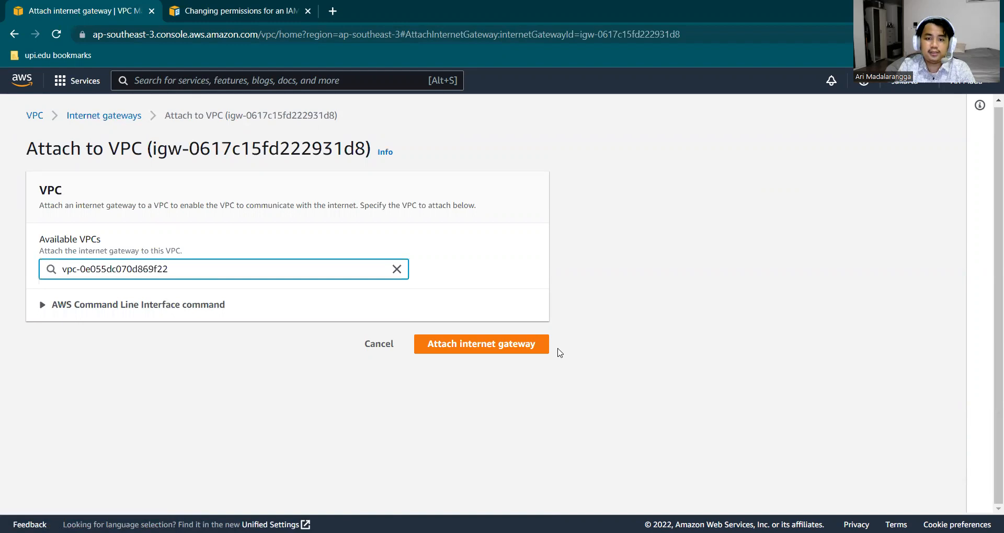
{"action": "left_click", "coordinate": [539, 347]}
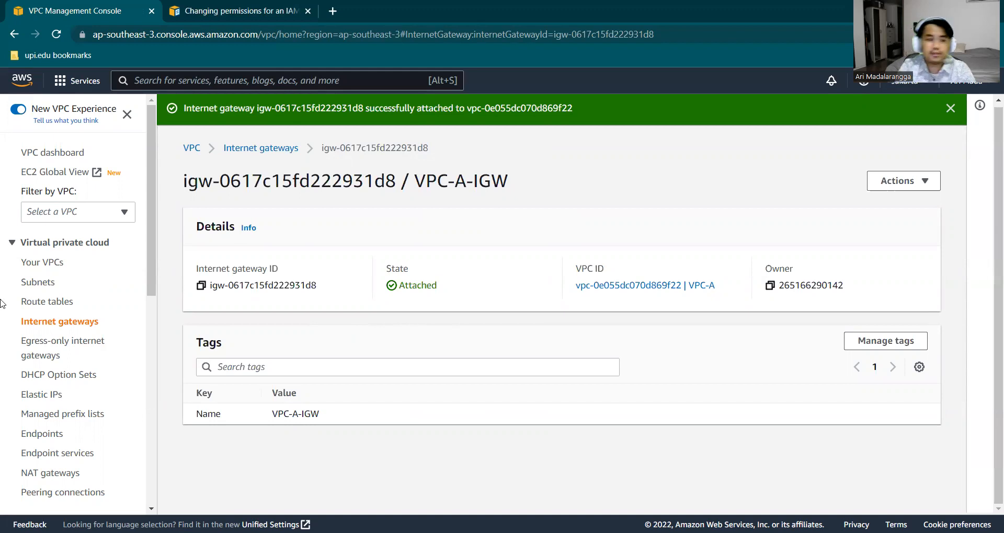
Step: Start creating a new subnet and choose VPC-A as its VPC
{"action": "left_click", "coordinate": [38, 285]}
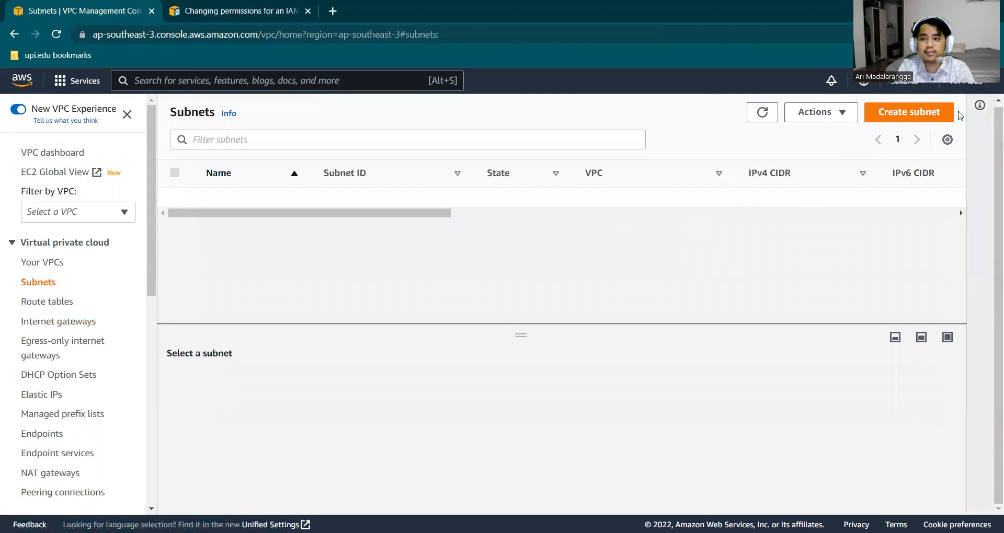
{"action": "left_click", "coordinate": [925, 110]}
{"action": "left_click", "coordinate": [384, 256]}
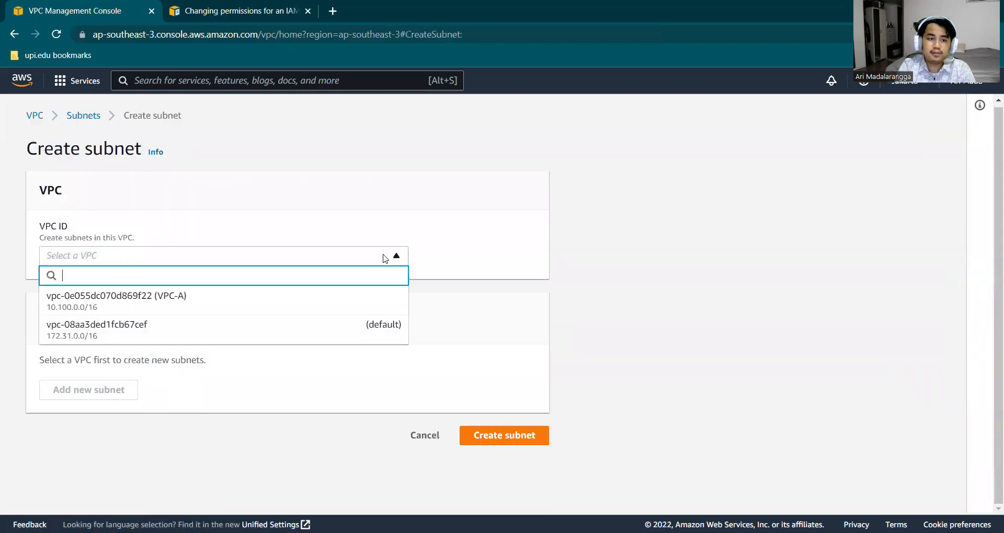
{"action": "left_click", "coordinate": [299, 299]}
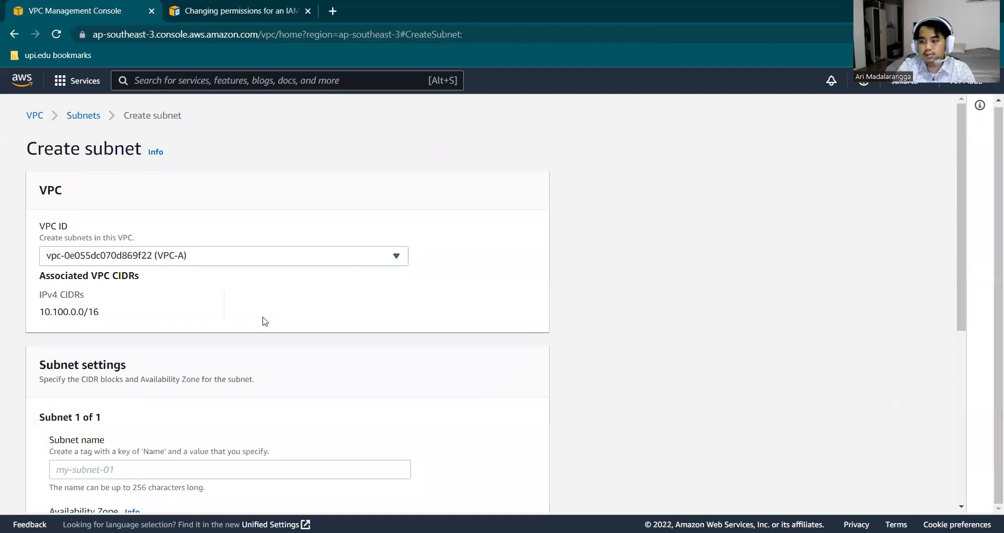
Step: Name the new subnet VPC-A-Subnet-Public
{"action": "scroll", "coordinate": [548, 335], "scroll_direction": "down", "scroll_amount": 5}
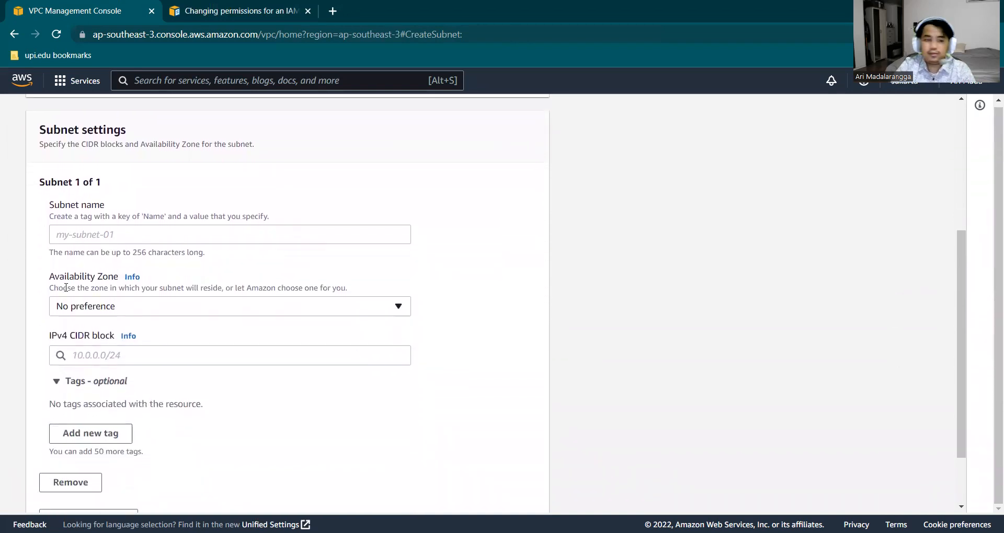
{"action": "left_click", "coordinate": [172, 235]}
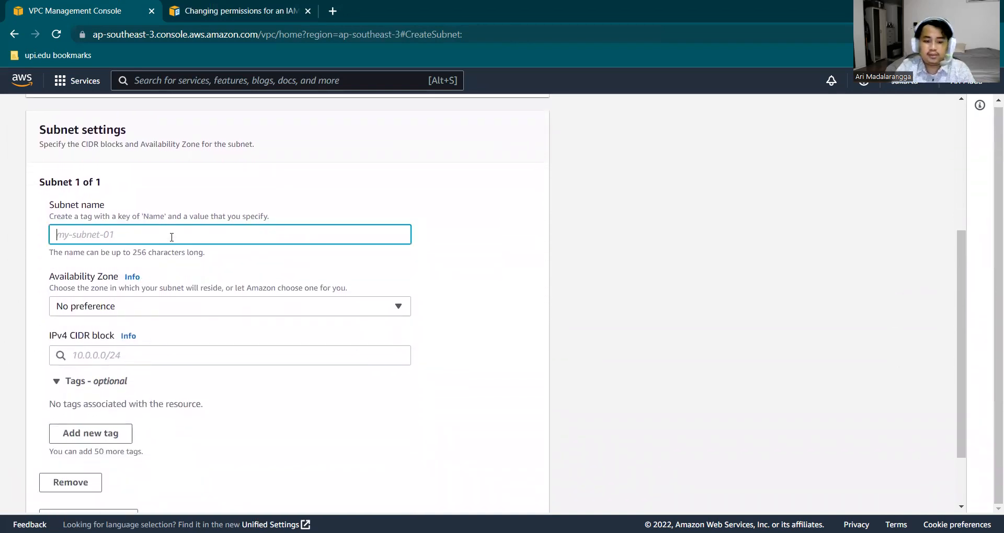
{"action": "type", "text": "VPC-A-"}
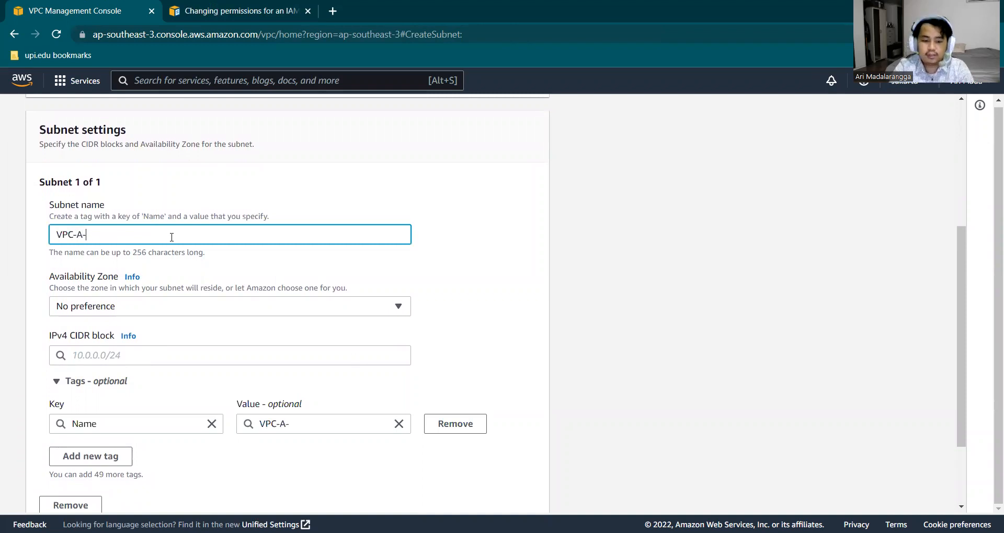
{"action": "type", "text": "Subnet-"}
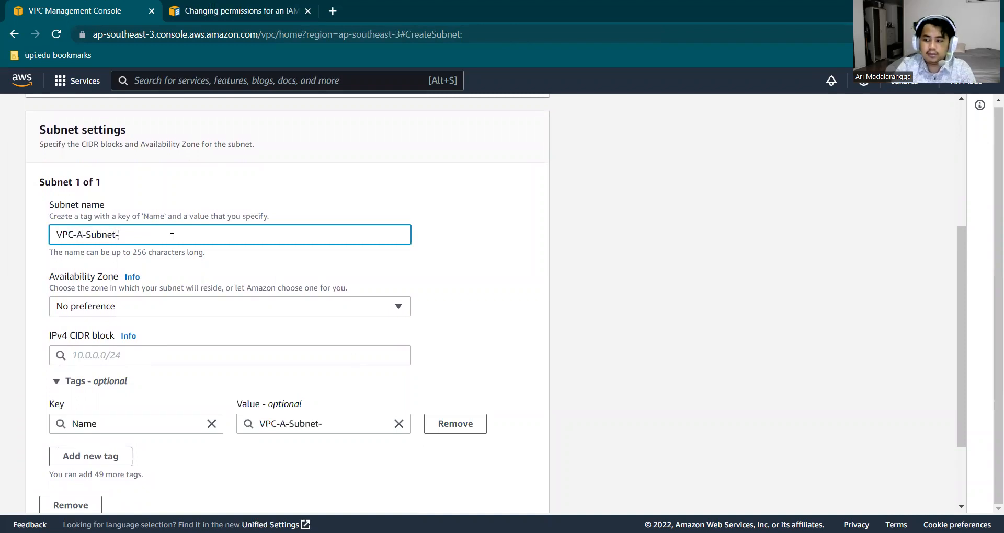
{"action": "type", "text": "Public"}
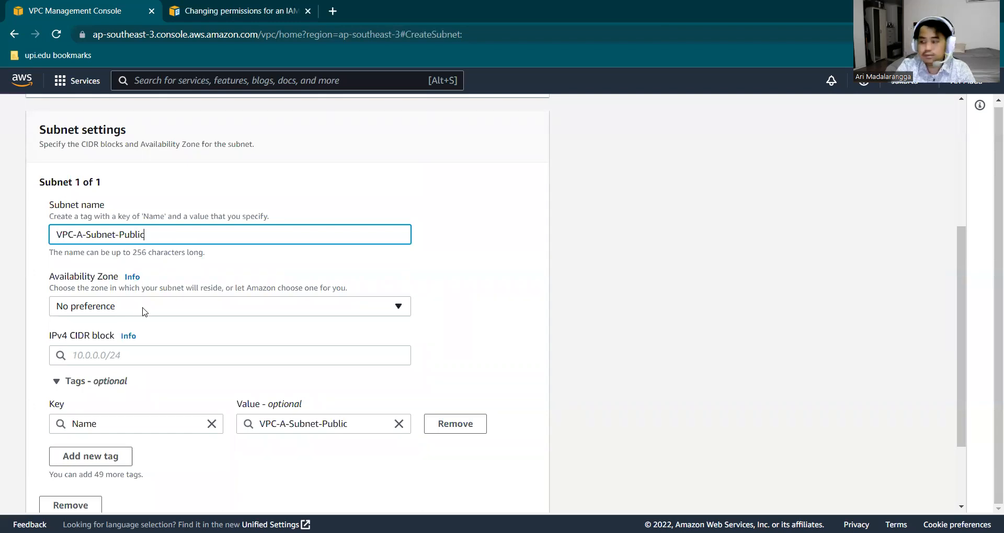
Step: Set the subnet's IPv4 CIDR block to 10.100.0.0/24 and create the subnet
{"action": "left_click", "coordinate": [427, 273]}
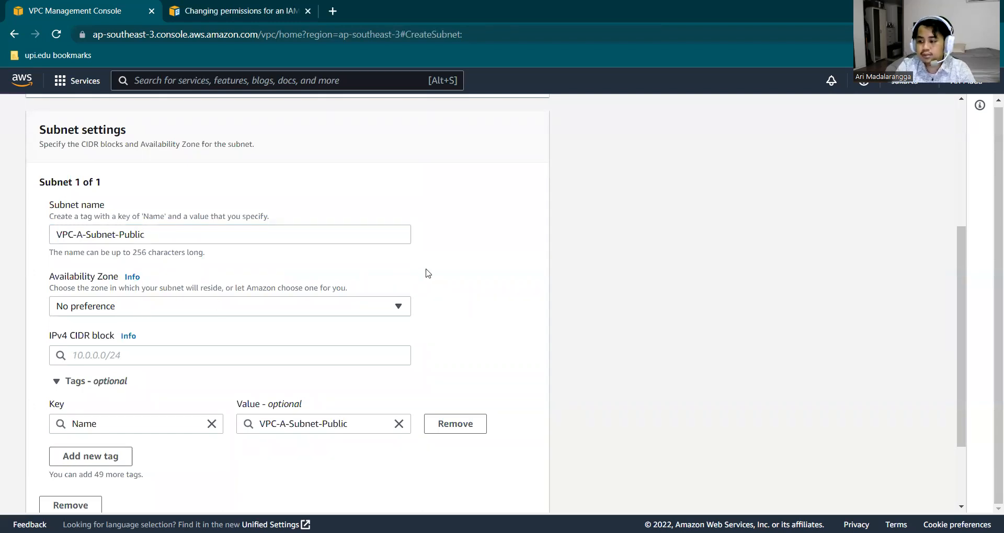
{"action": "left_click", "coordinate": [235, 357]}
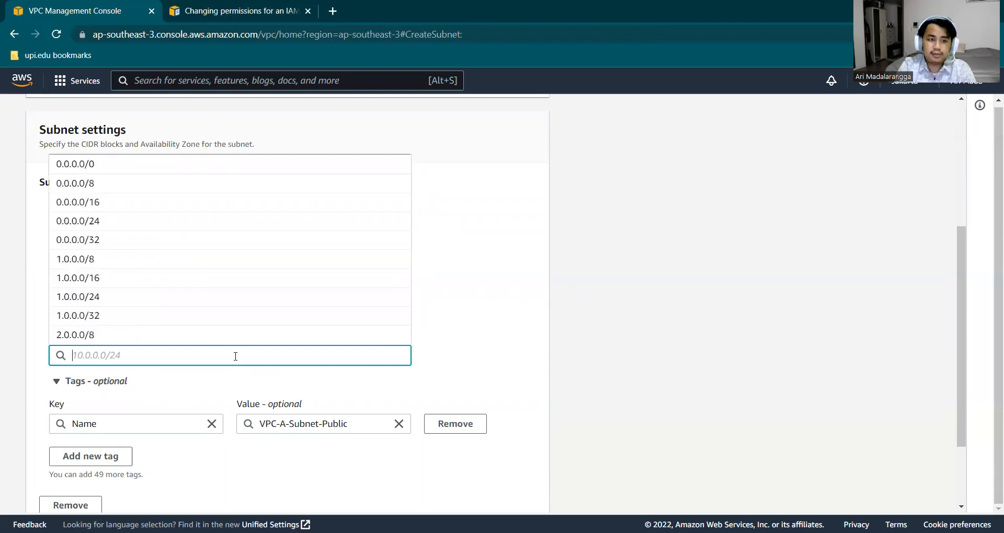
{"action": "type", "text": "10."}
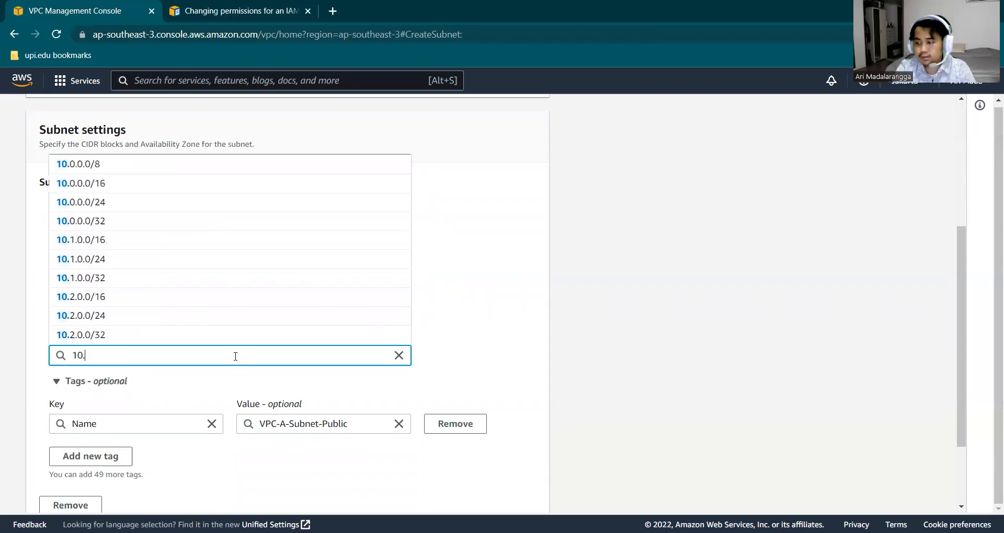
{"action": "type", "text": "100.0.0"}
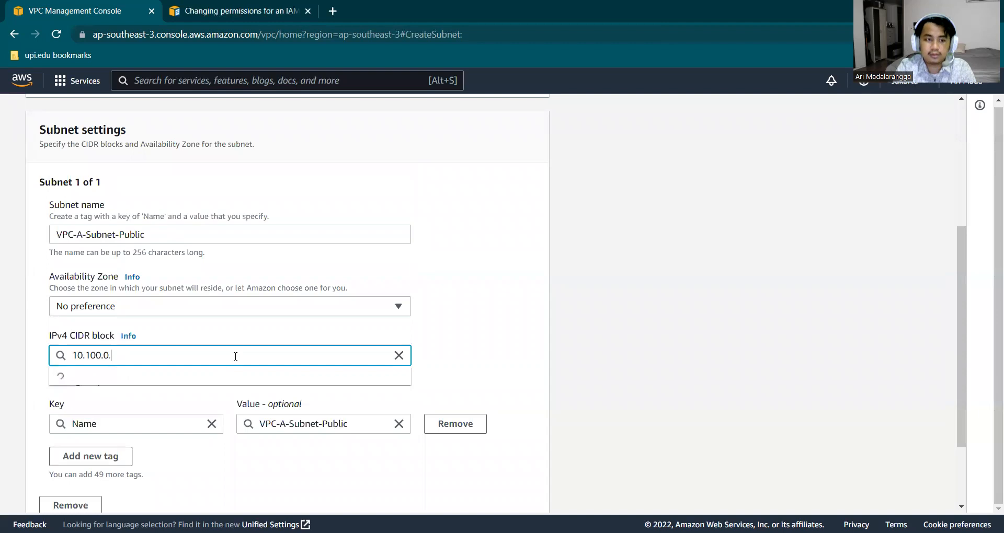
{"action": "key", "text": "Down"}
{"action": "key", "text": "Down"}
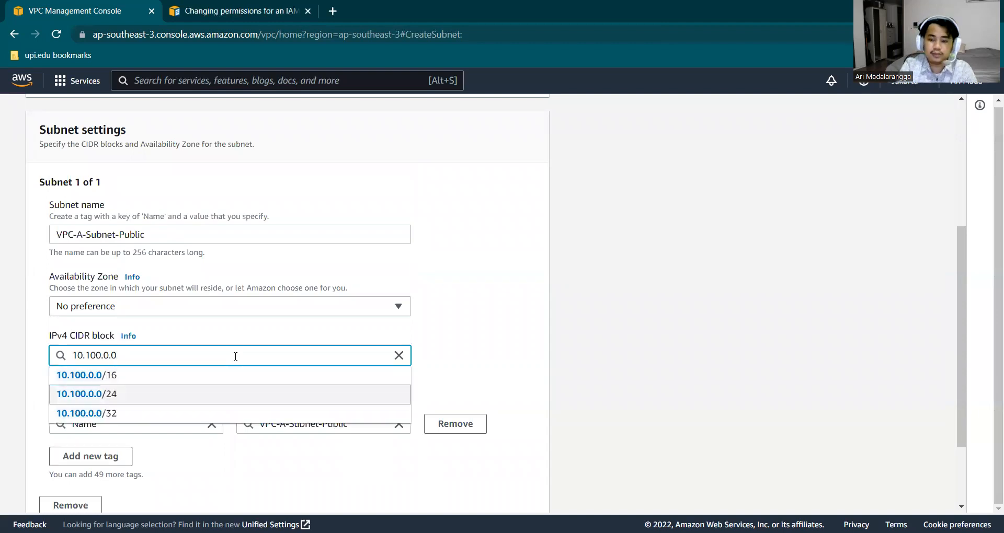
{"action": "key", "text": "Return"}
{"action": "left_click", "coordinate": [651, 300]}
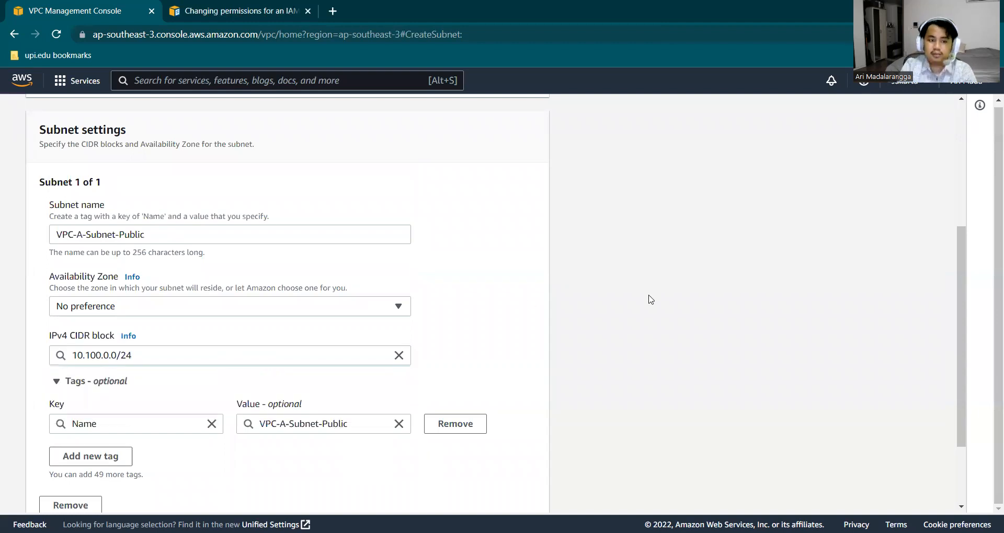
{"action": "scroll", "coordinate": [650, 299], "scroll_direction": "down", "scroll_amount": 2}
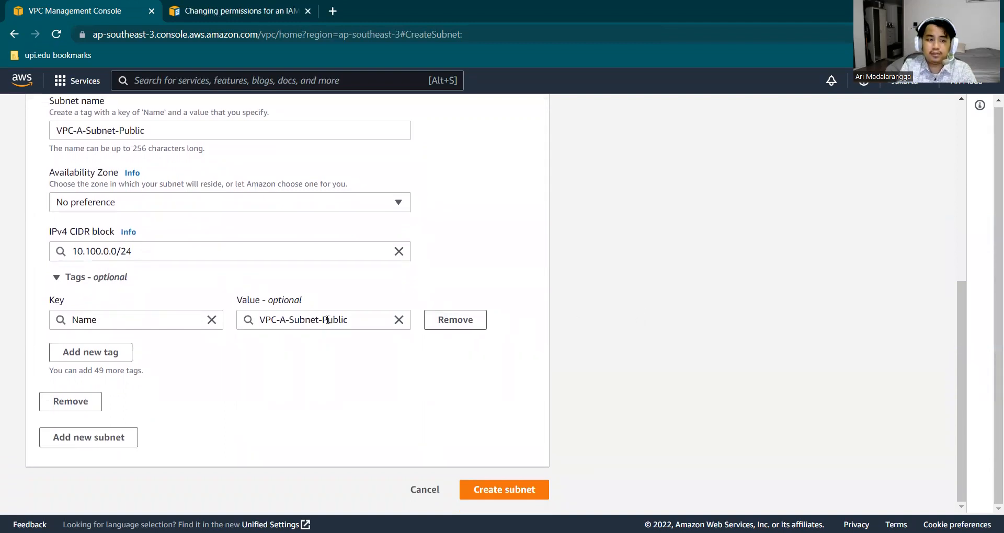
{"action": "left_click", "coordinate": [489, 489]}
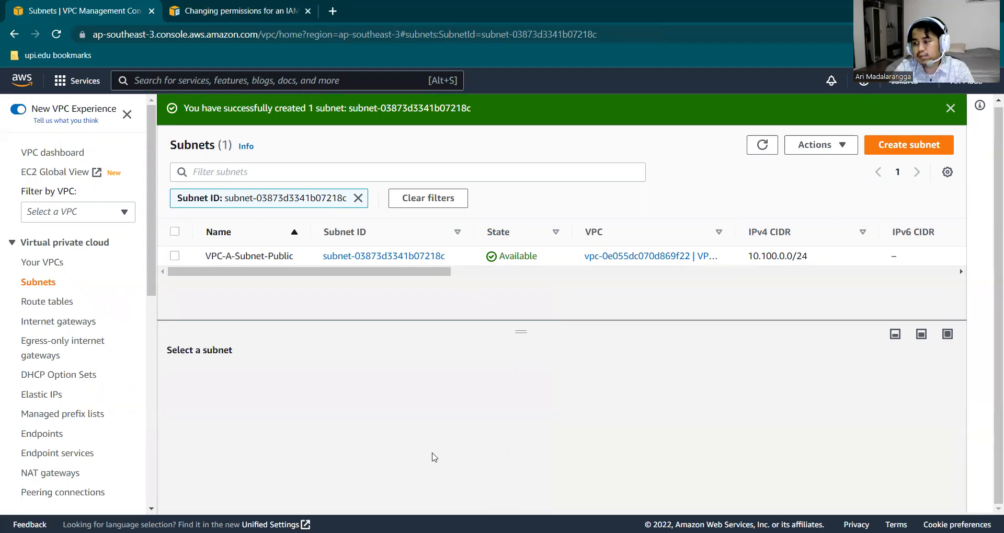
Step: Create a route table named VPC-A-RT-Public in VPC-A
{"action": "left_click", "coordinate": [57, 303]}
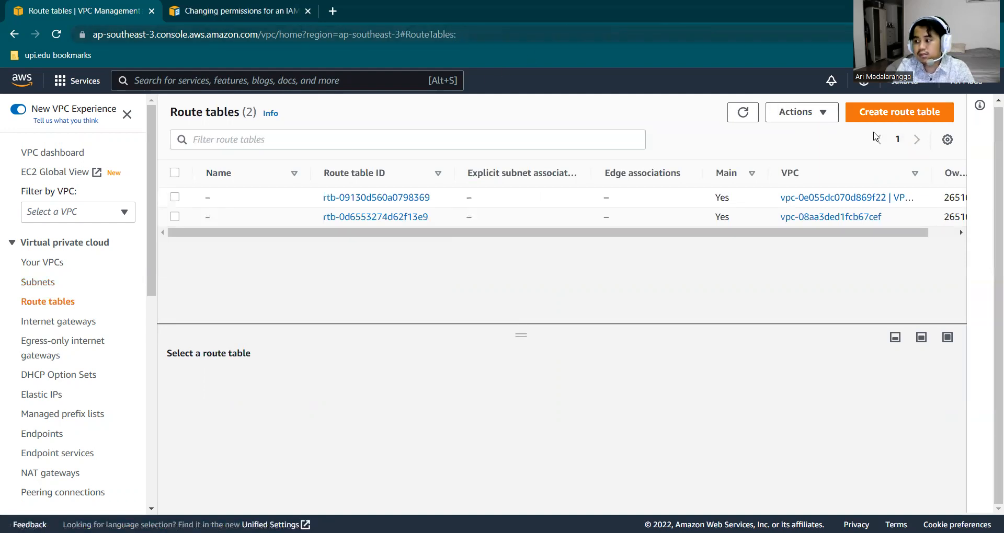
{"action": "left_click", "coordinate": [895, 121]}
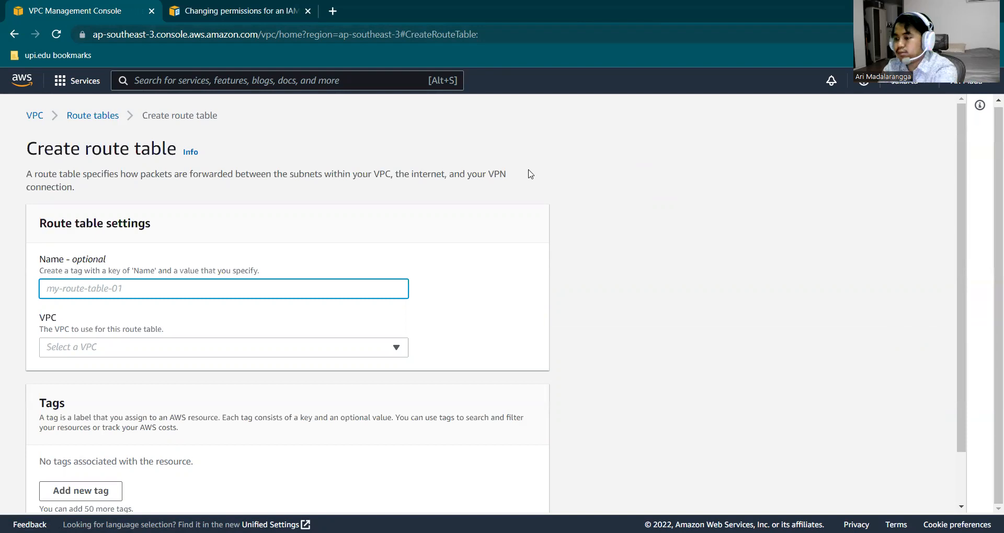
{"action": "type", "text": "VP"}
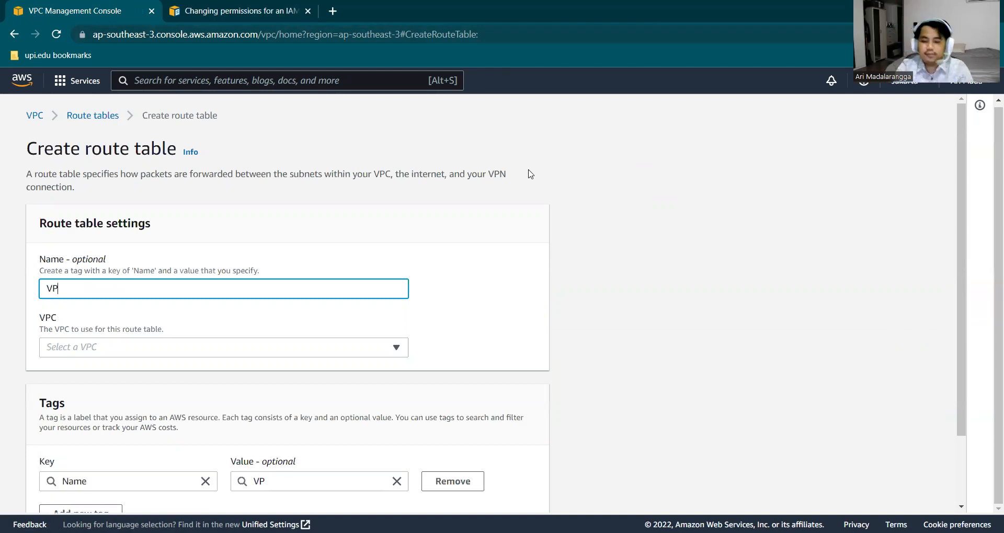
{"action": "type", "text": "C-A-"}
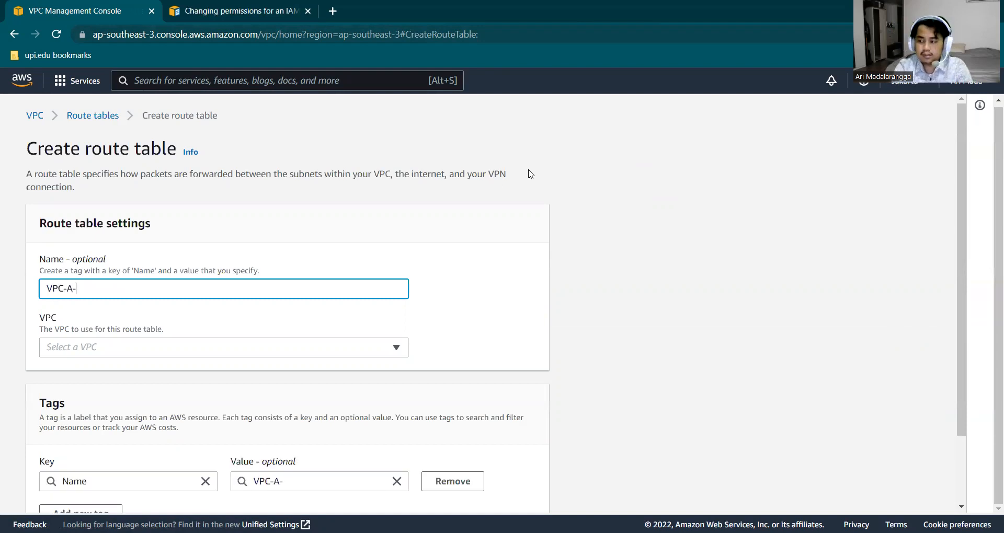
{"action": "type", "text": "RT-Public"}
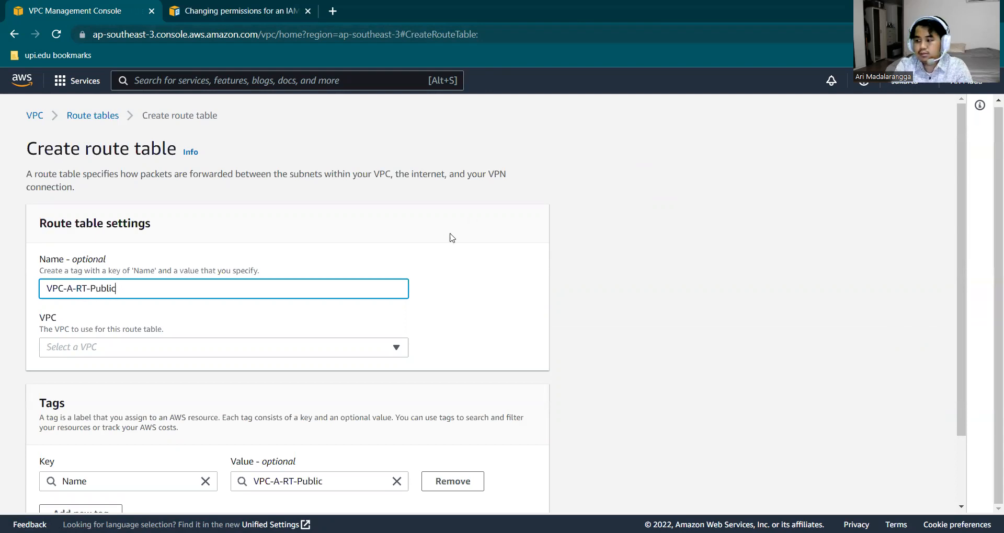
{"action": "left_click", "coordinate": [360, 347]}
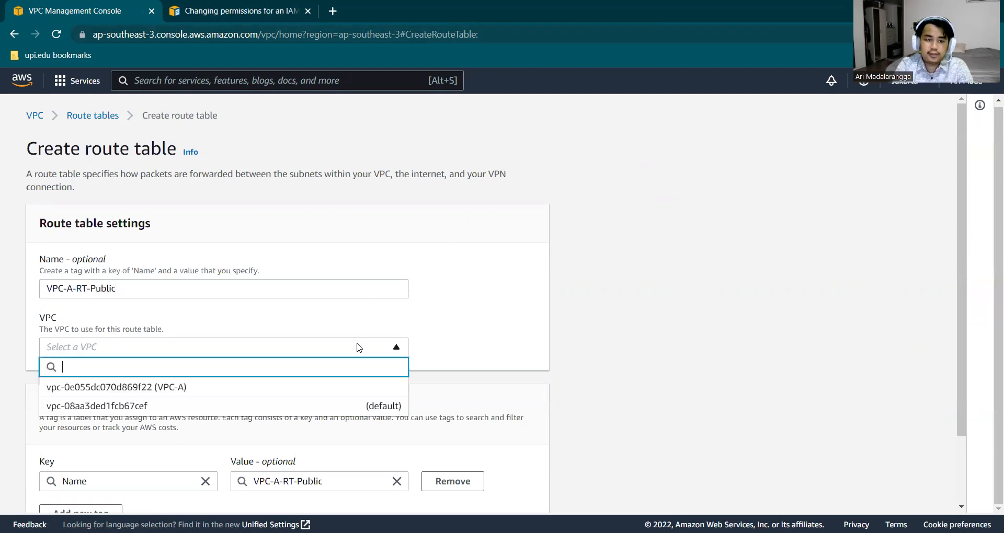
{"action": "left_click", "coordinate": [308, 392]}
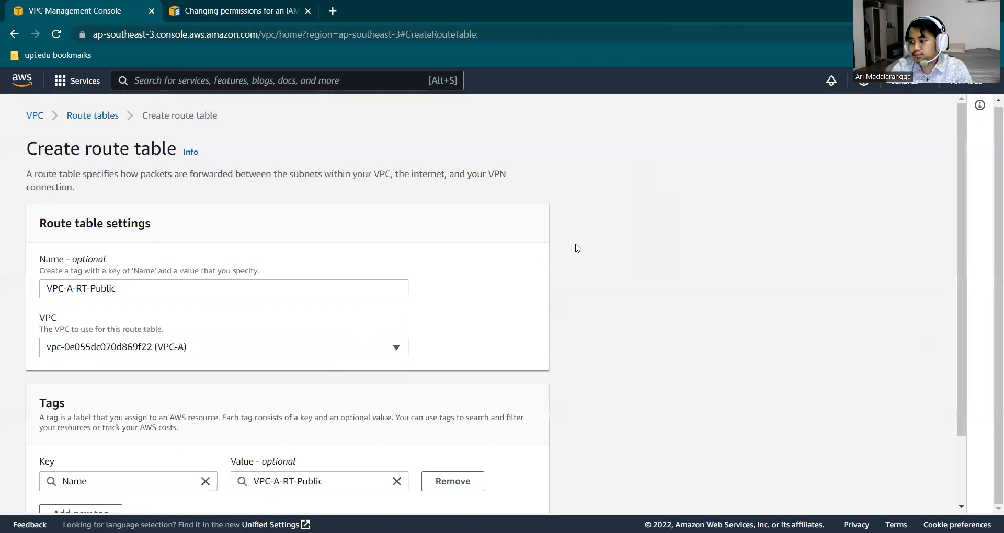
{"action": "scroll", "coordinate": [602, 236], "scroll_direction": "down", "scroll_amount": 3}
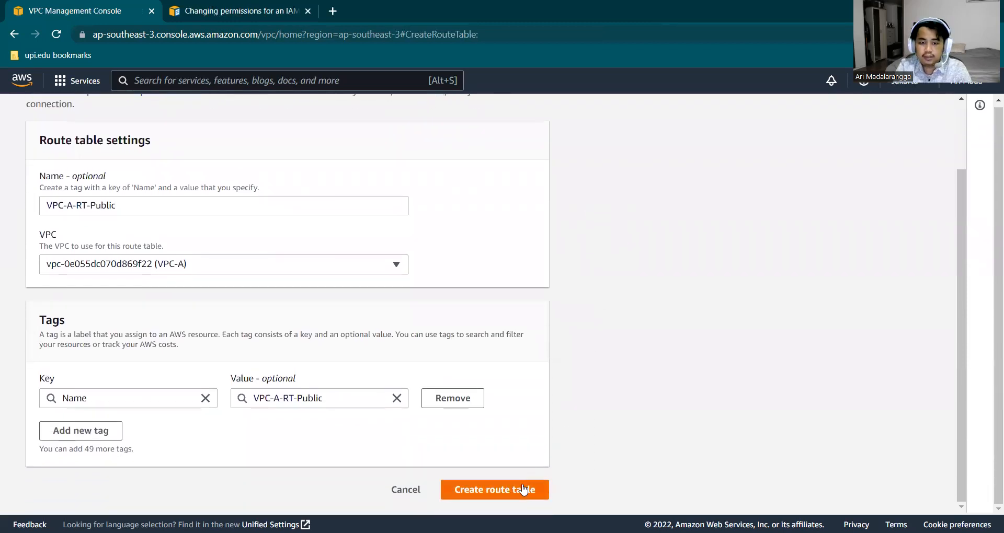
{"action": "left_click", "coordinate": [522, 488]}
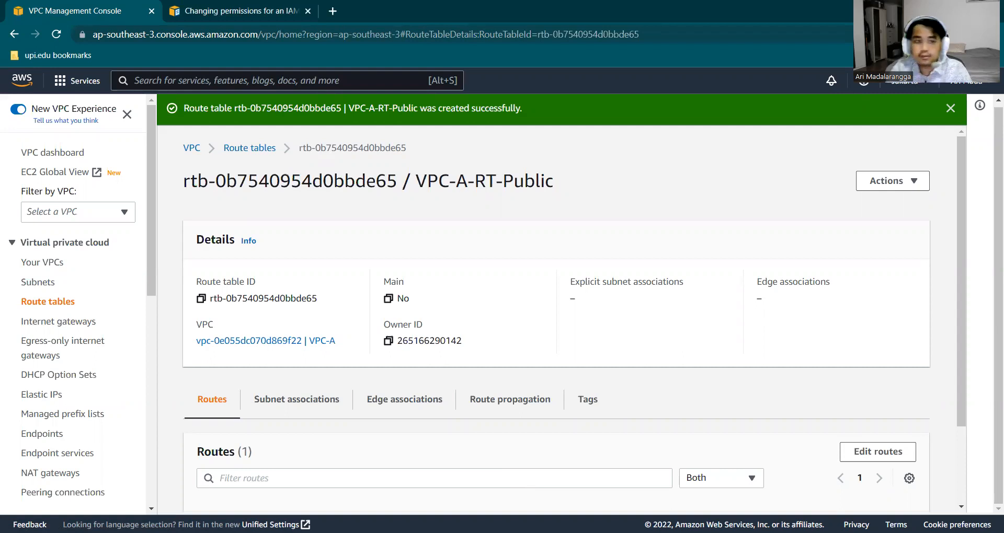
Step: Open the routes of the VPC-A-RT-Public route table for editing
{"action": "left_click", "coordinate": [41, 303]}
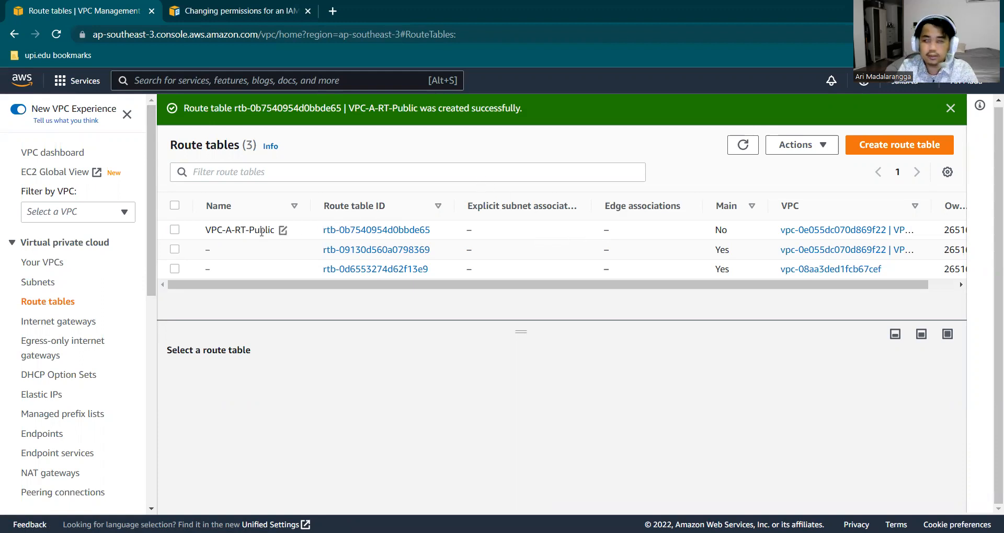
{"action": "left_click", "coordinate": [174, 229]}
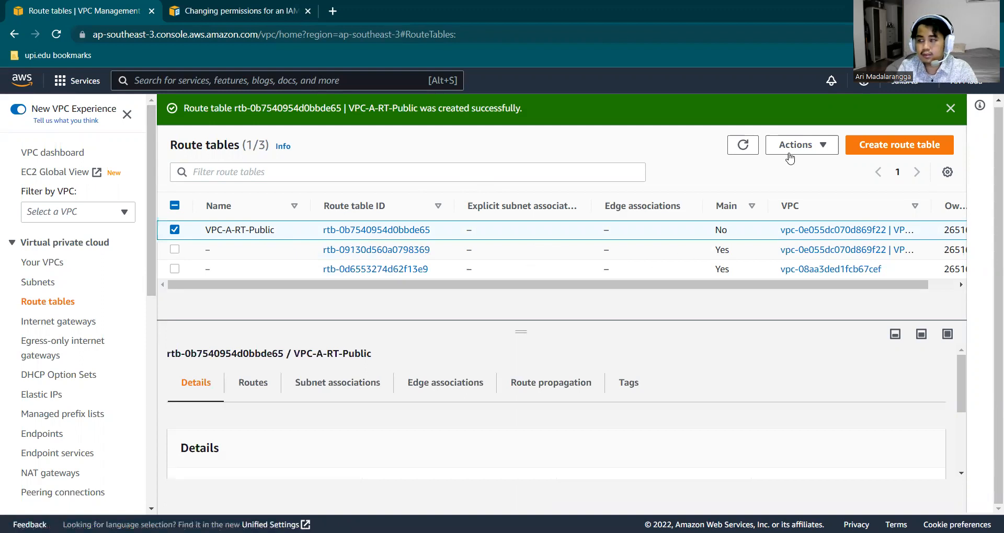
{"action": "left_click", "coordinate": [804, 147]}
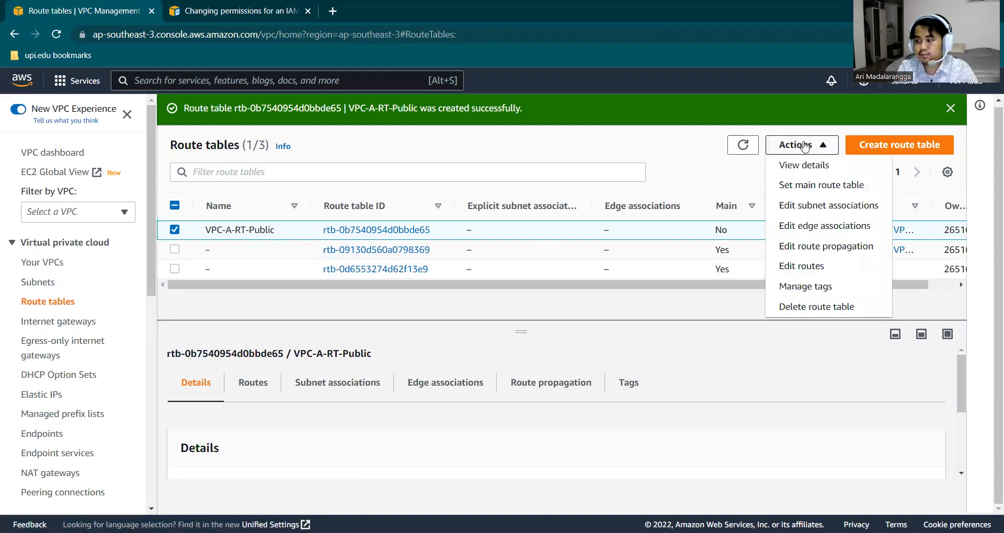
{"action": "left_click", "coordinate": [809, 277]}
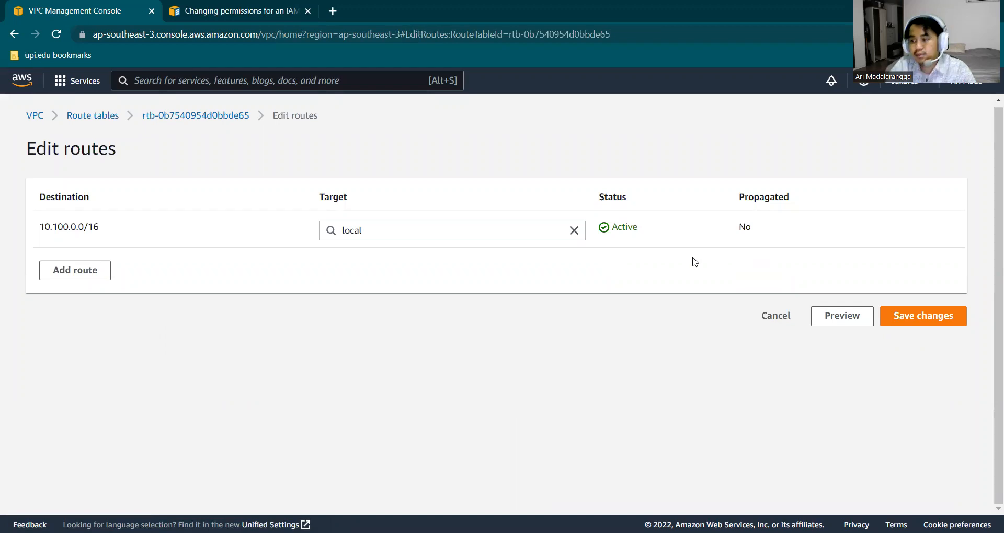
Step: Add a second route to the route table with the destination 0.0.0.0/0
{"action": "left_click", "coordinate": [418, 236]}
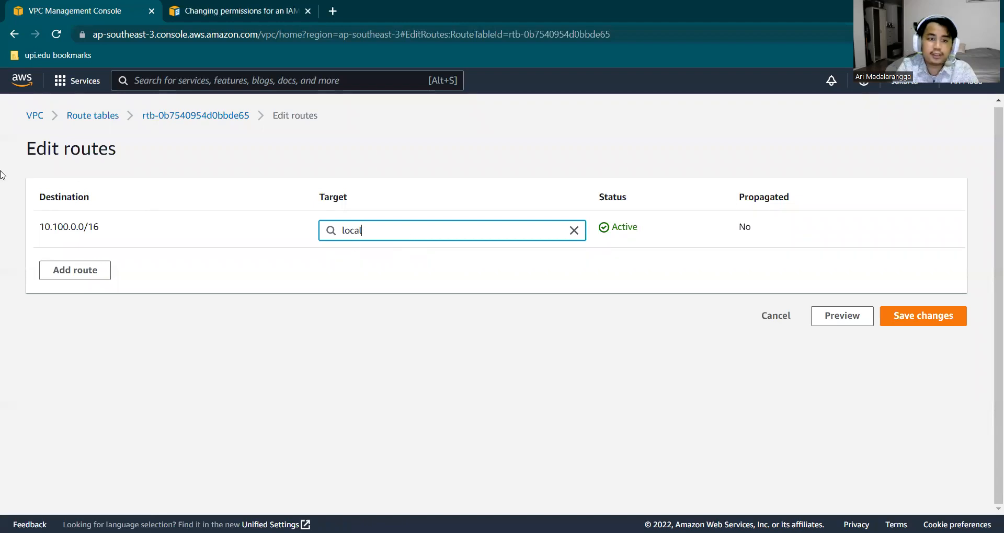
{"action": "left_click", "coordinate": [76, 270]}
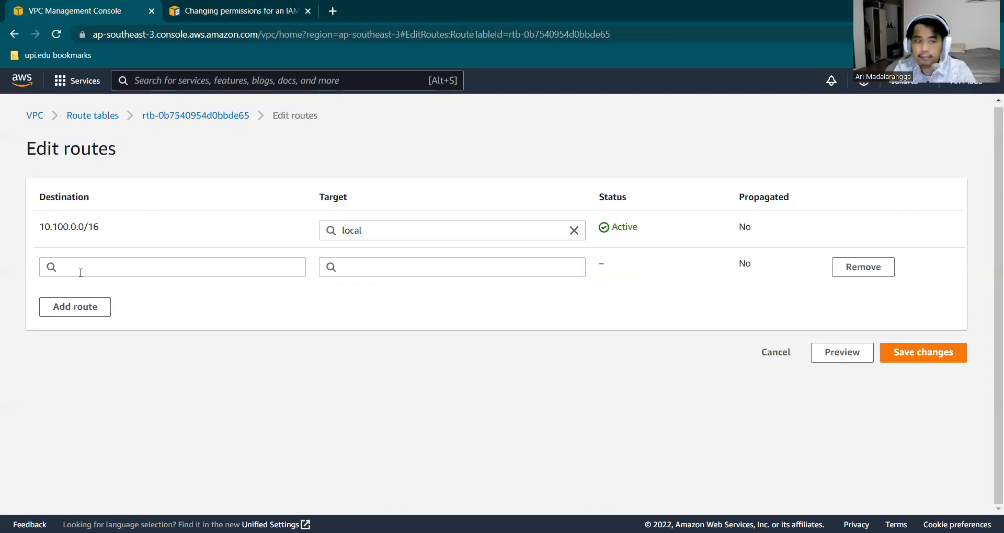
{"action": "left_click", "coordinate": [100, 268]}
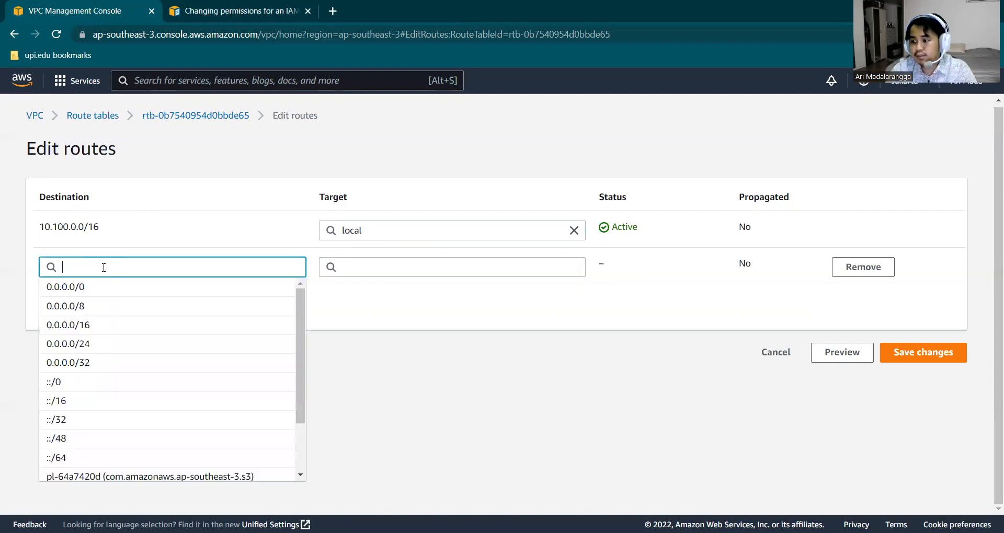
{"action": "type", "text": "0.0"}
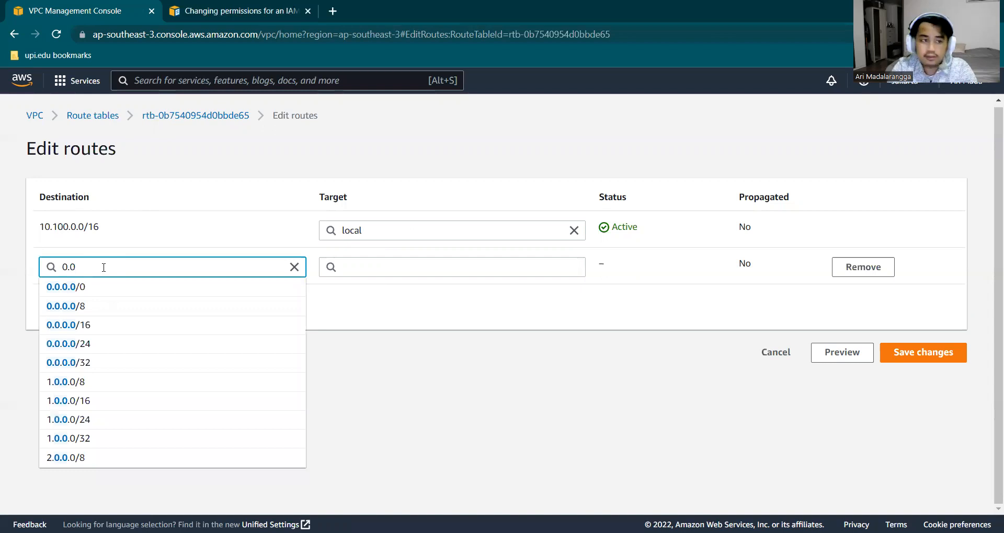
{"action": "type", "text": ".0.0"}
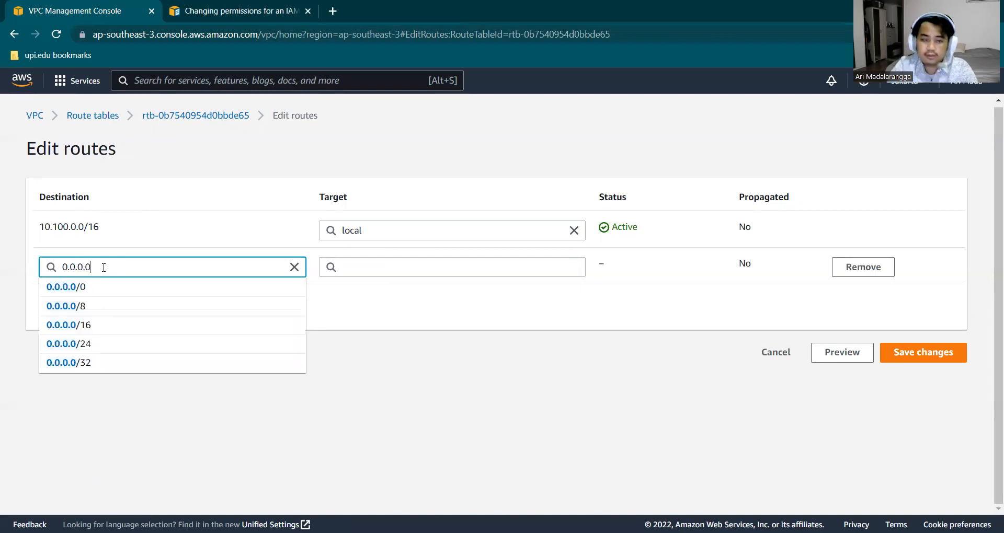
{"action": "type", "text": "/0"}
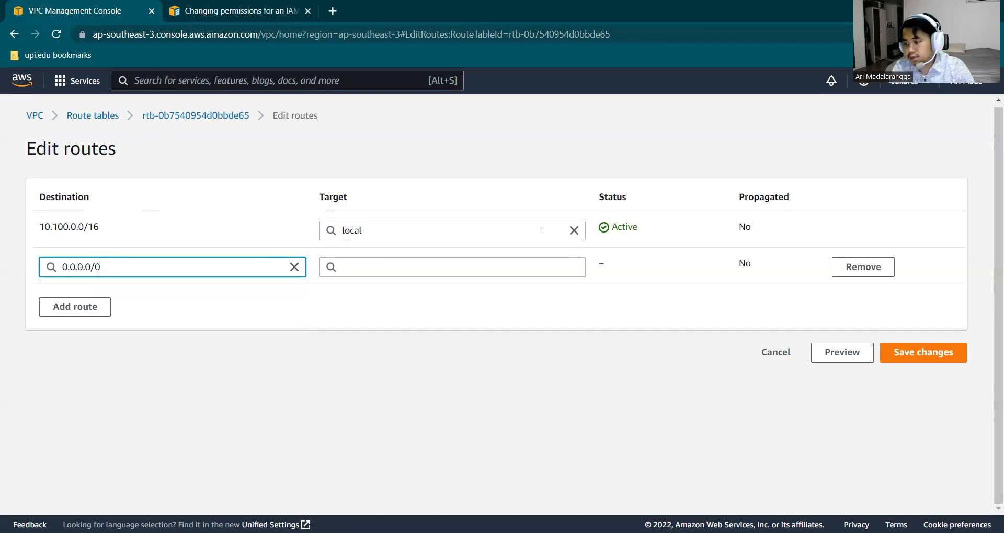
{"action": "left_click", "coordinate": [504, 273]}
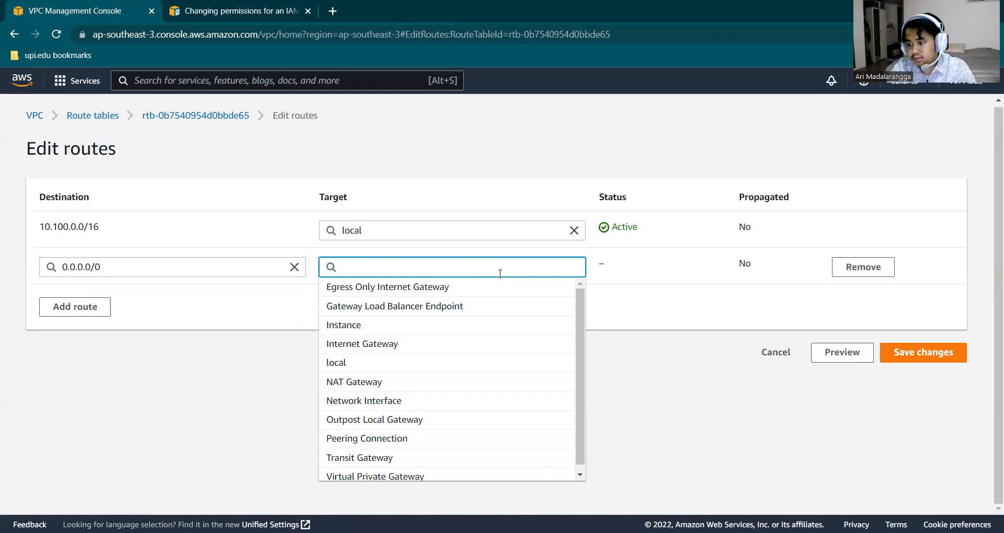
{"action": "type", "text": "igw"}
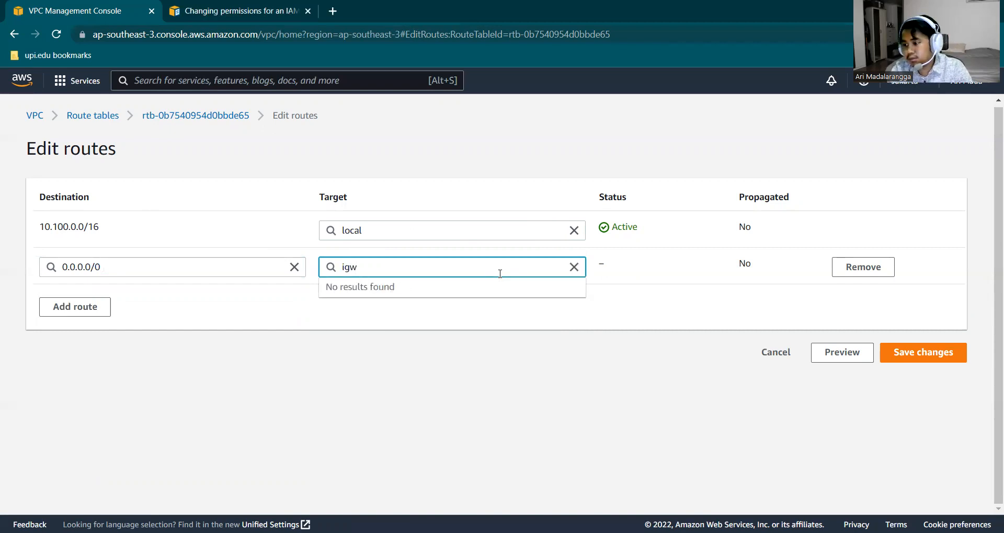
{"action": "key", "text": "BackSpace"}
{"action": "key", "text": "BackSpace"}
{"action": "key", "text": "BackSpace"}
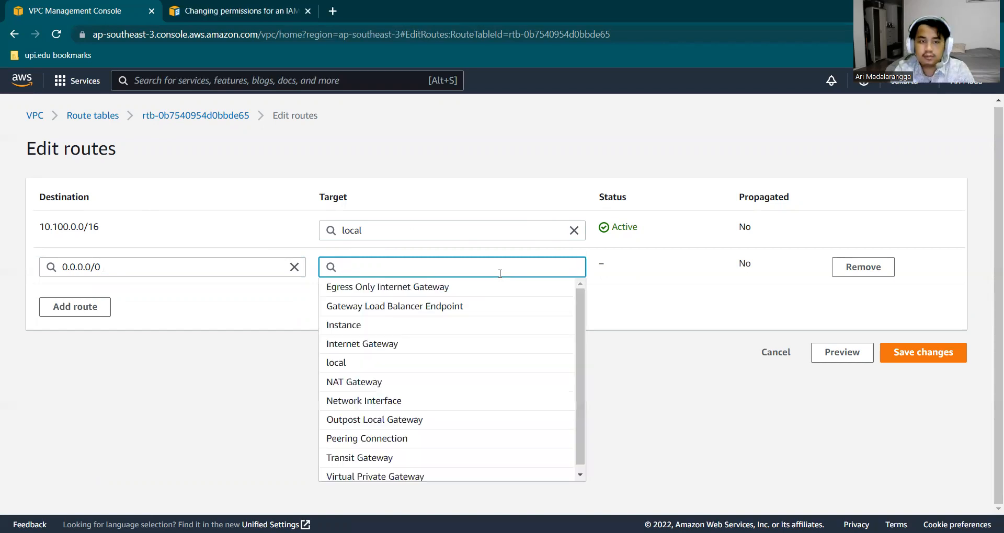
{"action": "type", "text": "vpc"}
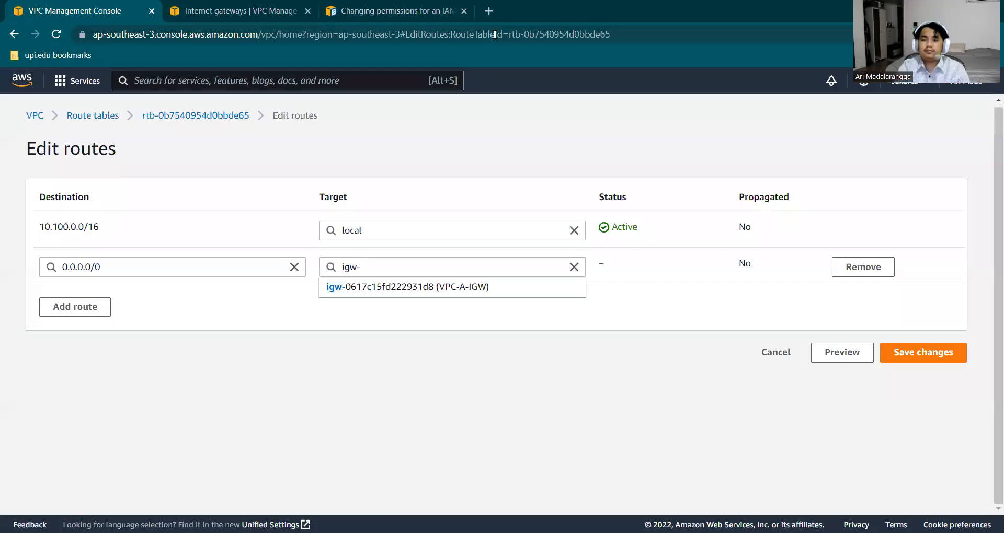
{"action": "left_click", "coordinate": [573, 267]}
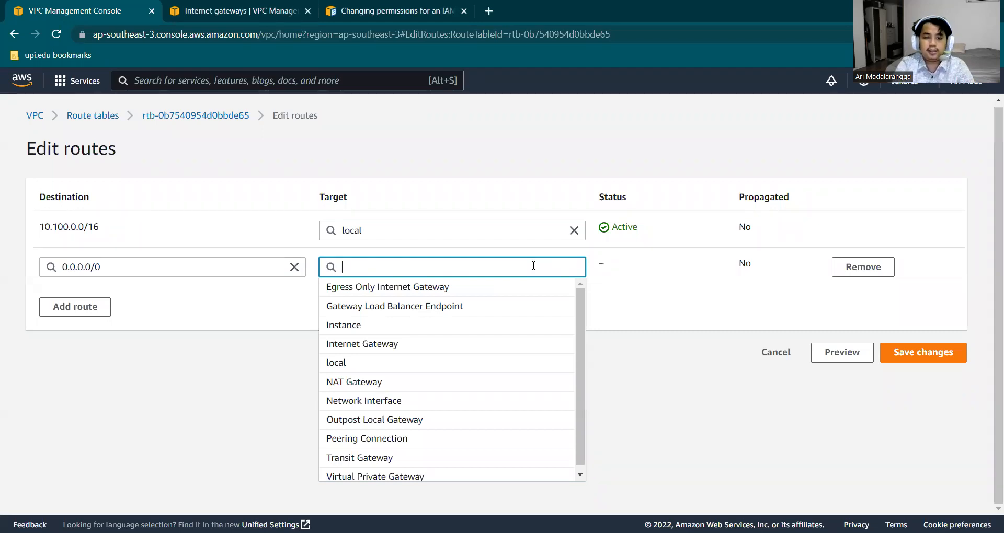
Step: Set the target of the 0.0.0.0/0 route to the internet gateway VPC-A-IGW
{"action": "type", "text": "In"}
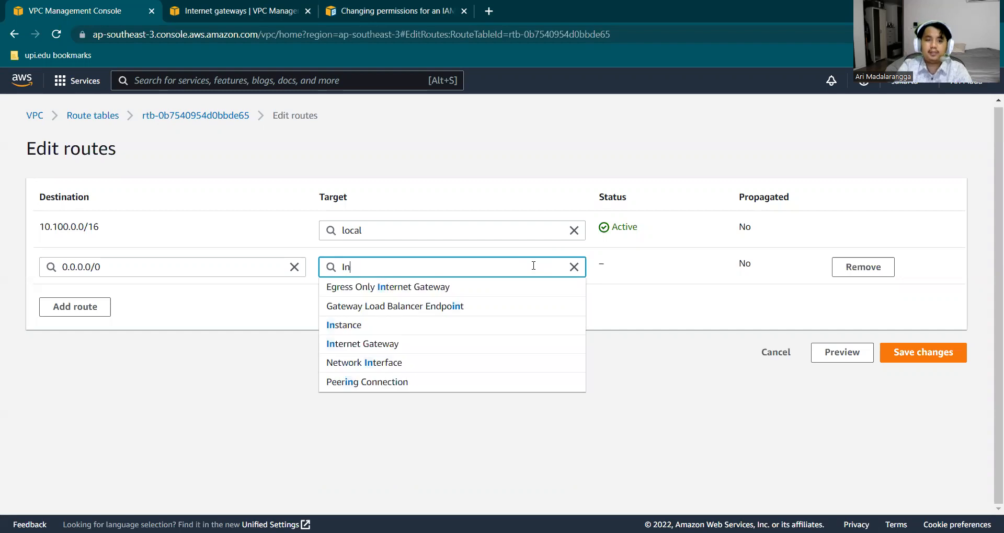
{"action": "left_click", "coordinate": [382, 344]}
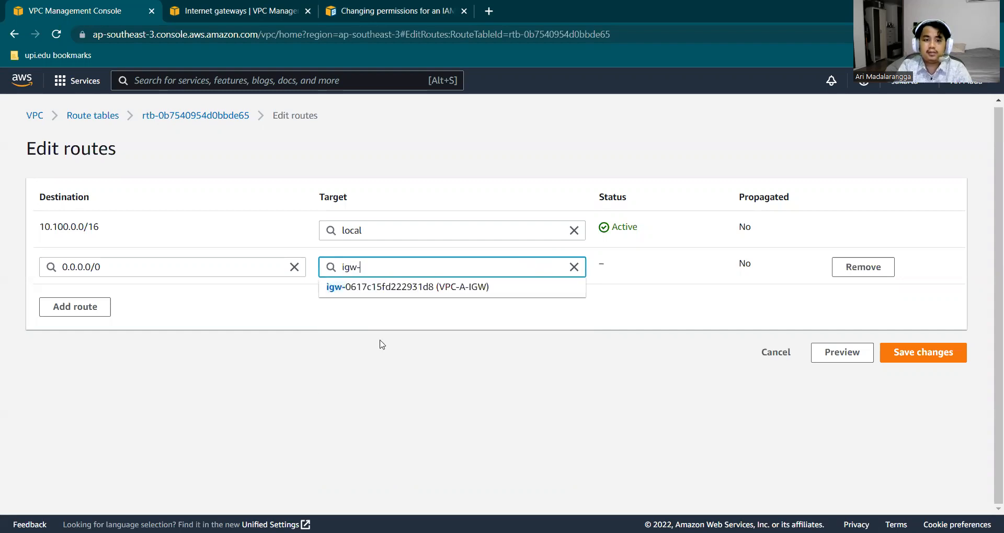
{"action": "left_click", "coordinate": [385, 293]}
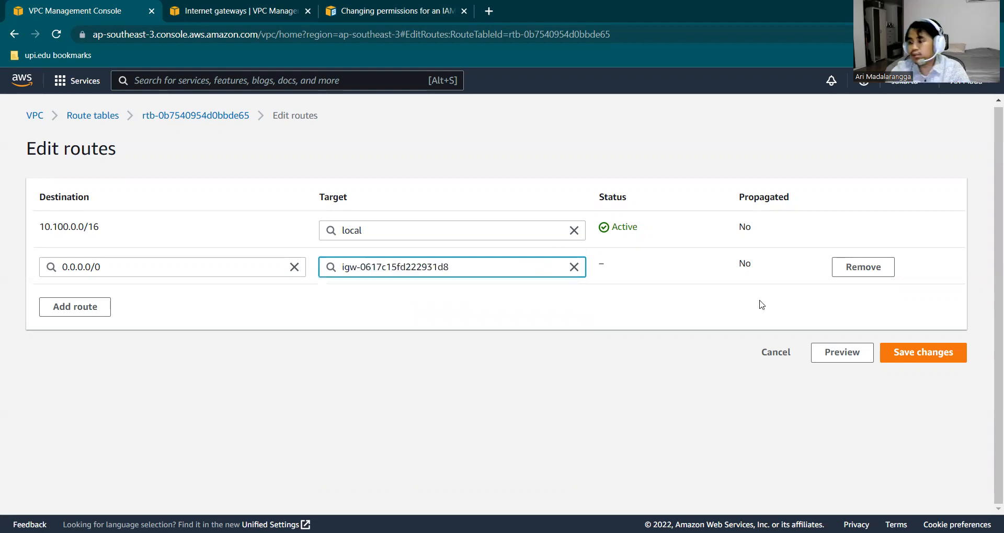
Step: Save the route changes of VPC-A-RT-Public, check the routes and open the internet gateway targeted by the 0.0.0.0/0 route
{"action": "left_click", "coordinate": [896, 350]}
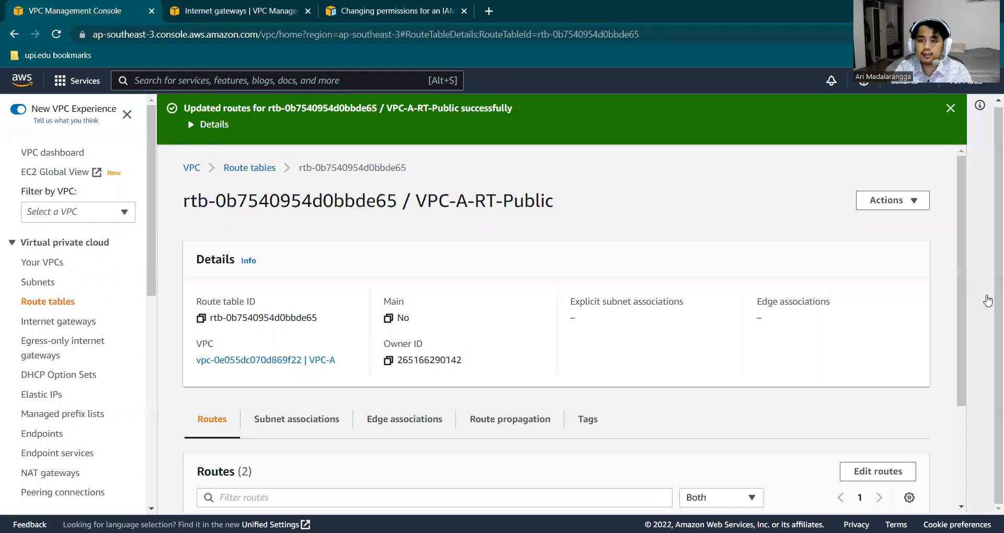
{"action": "scroll", "coordinate": [974, 414], "scroll_direction": "down", "scroll_amount": 3}
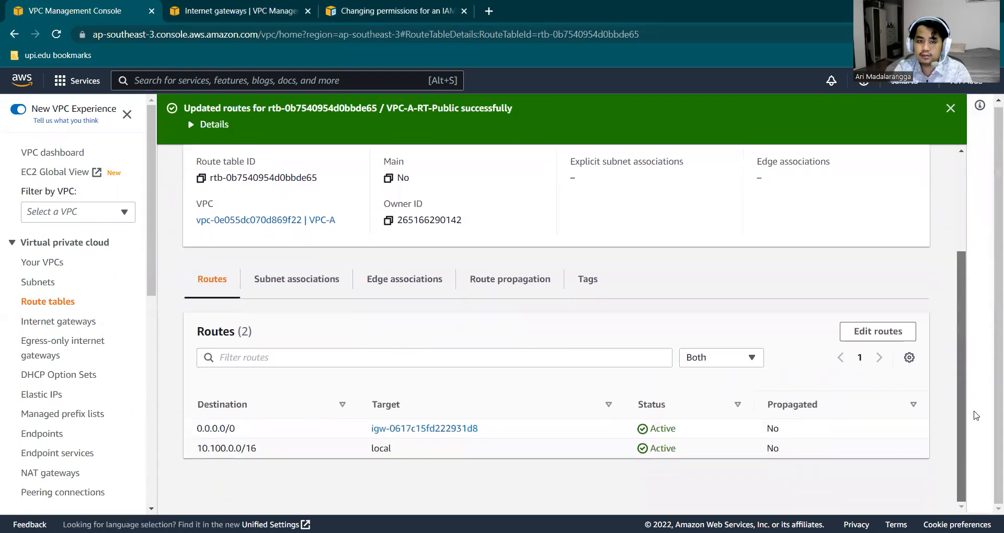
{"action": "scroll", "coordinate": [974, 414], "scroll_direction": "up", "scroll_amount": 3}
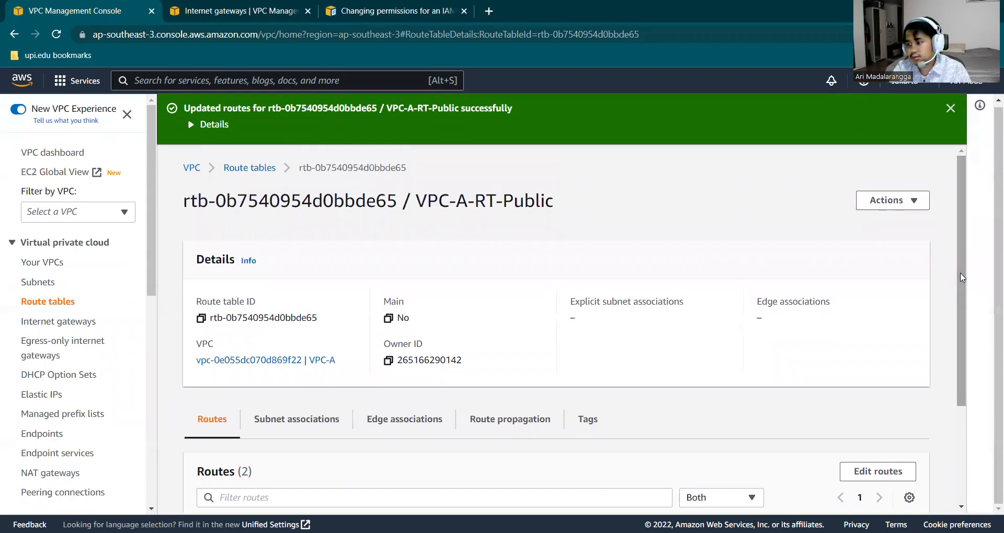
{"action": "left_click", "coordinate": [950, 109]}
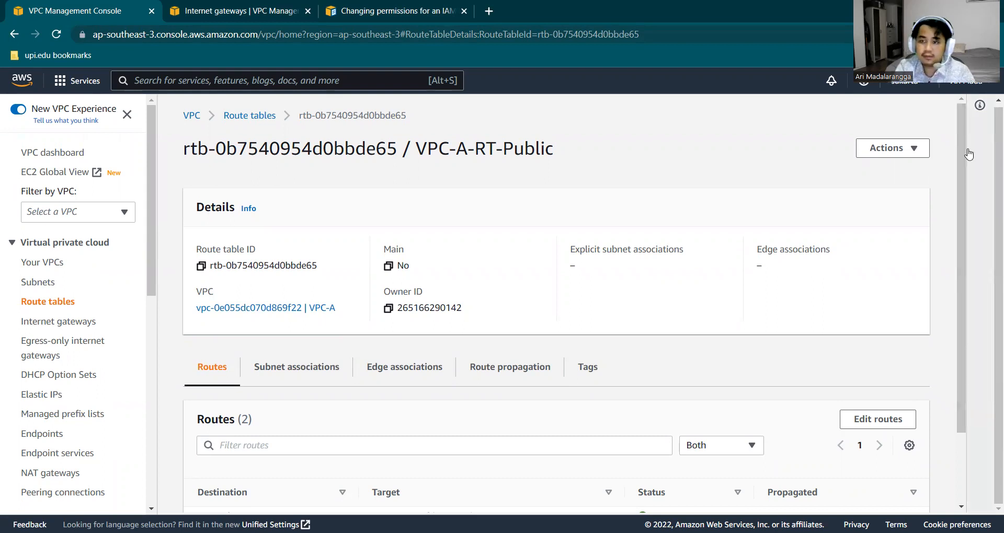
{"action": "scroll", "coordinate": [960, 251], "scroll_direction": "down", "scroll_amount": 2}
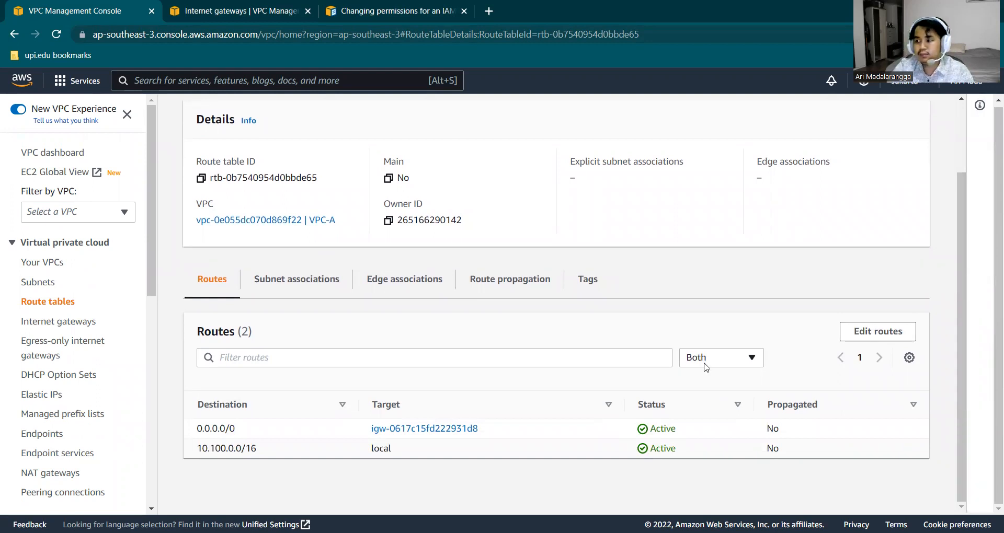
{"action": "left_click", "coordinate": [417, 428]}
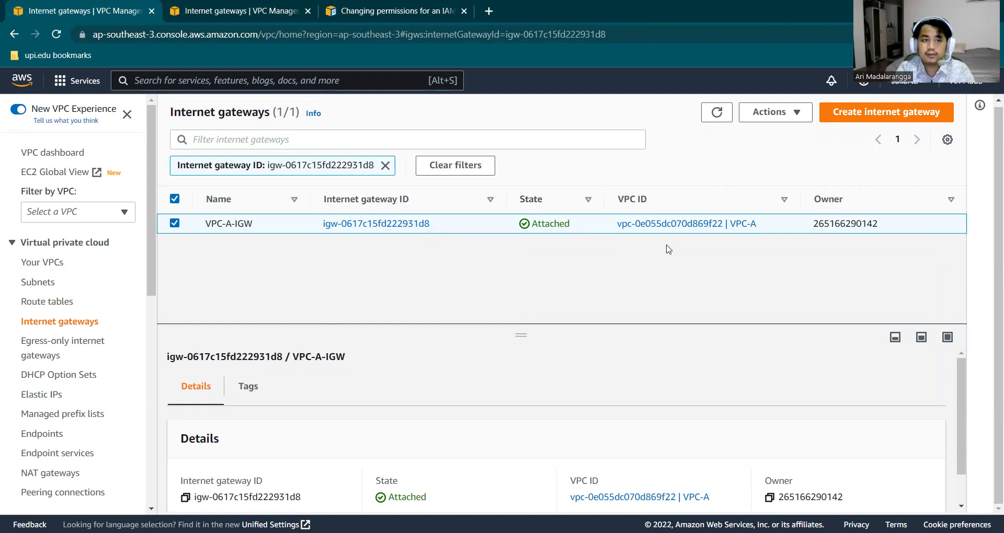
Step: Associate the subnet VPC-A-Subnet-Public with the route table VPC-A-RT-Public and save the association
{"action": "left_click", "coordinate": [54, 300]}
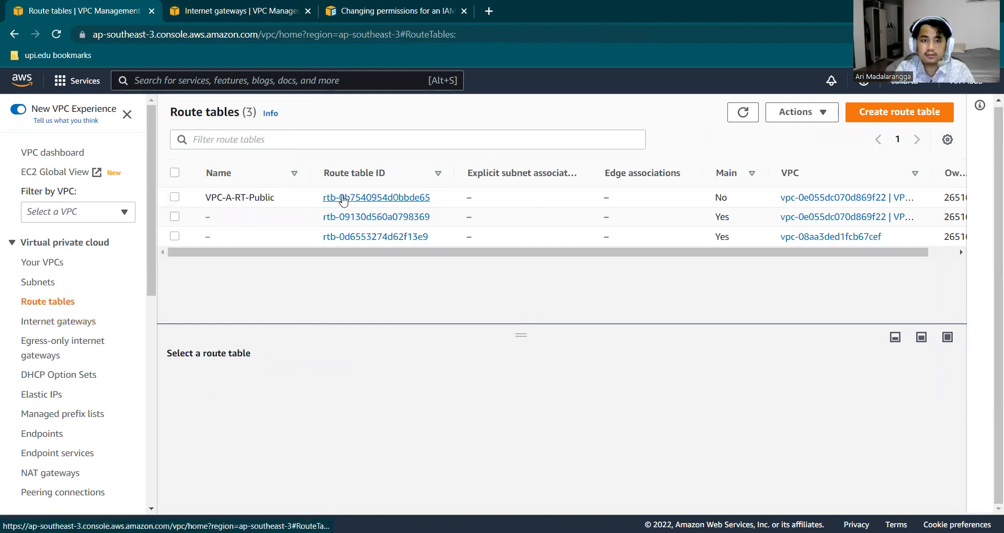
{"action": "left_click", "coordinate": [343, 200]}
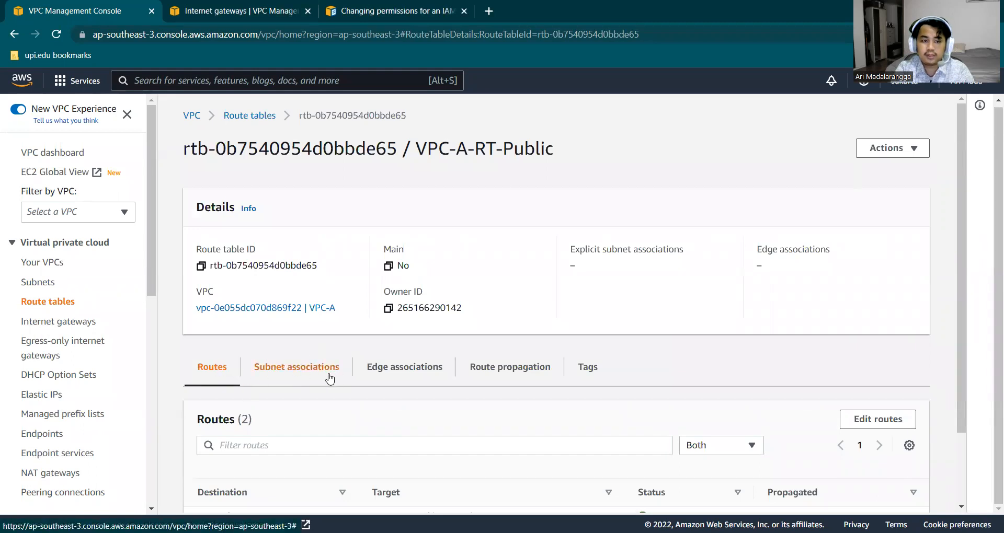
{"action": "left_click", "coordinate": [329, 378]}
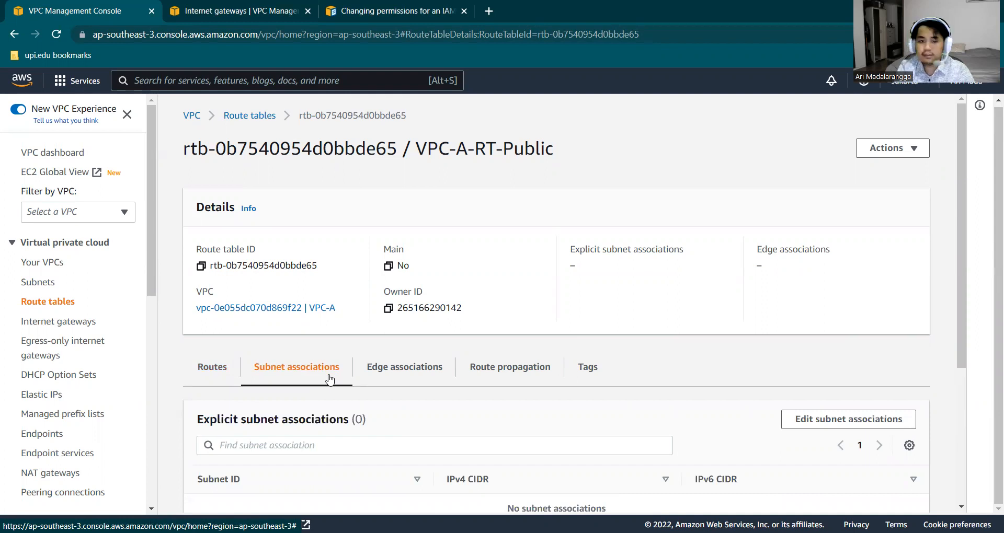
{"action": "left_click", "coordinate": [816, 416]}
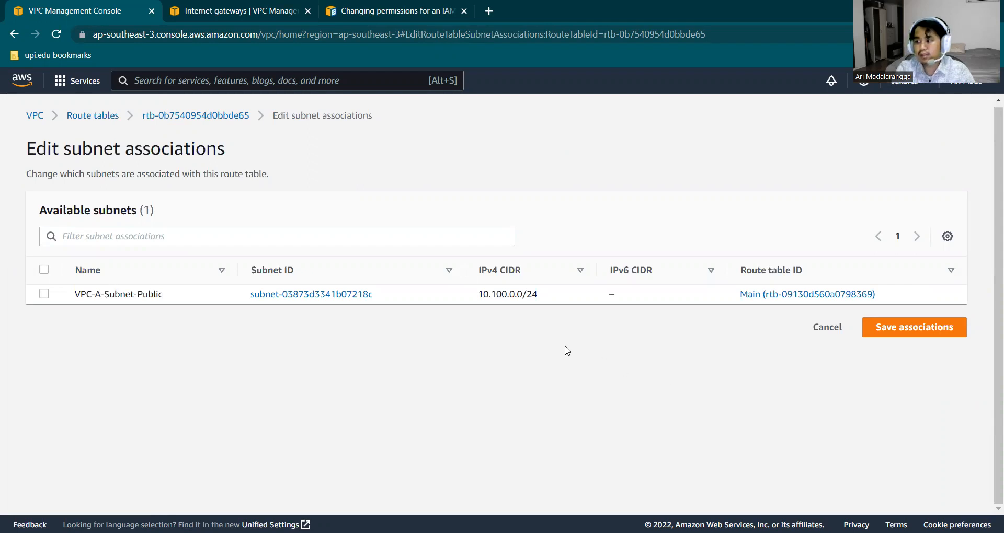
{"action": "left_click", "coordinate": [44, 295]}
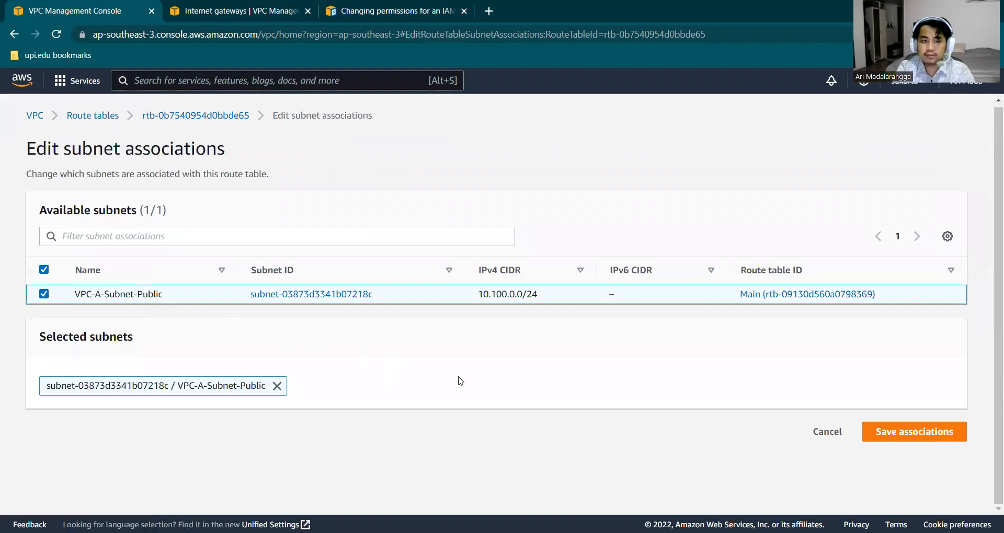
{"action": "left_click", "coordinate": [933, 439]}
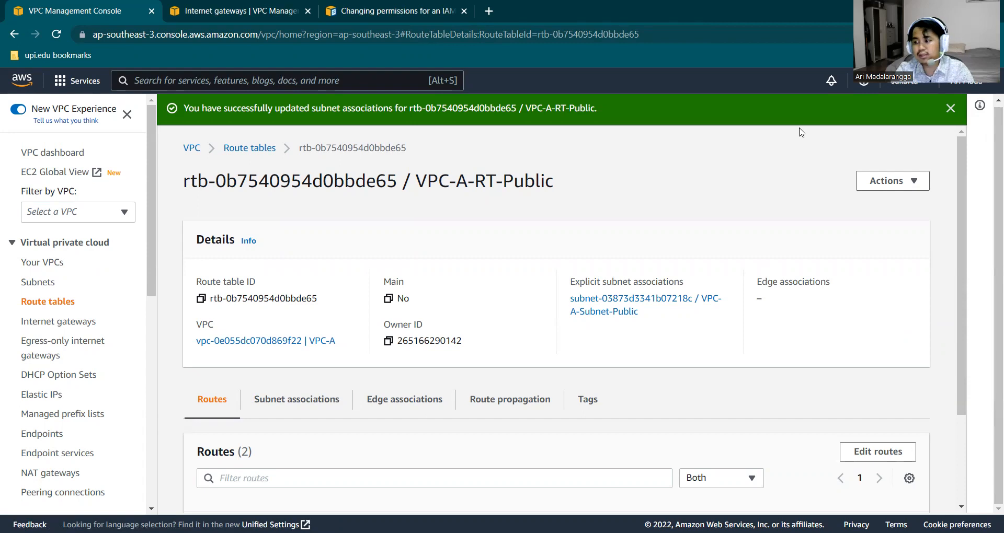
Step: Start creating a new subnet in VPC-A
{"action": "left_click", "coordinate": [37, 287]}
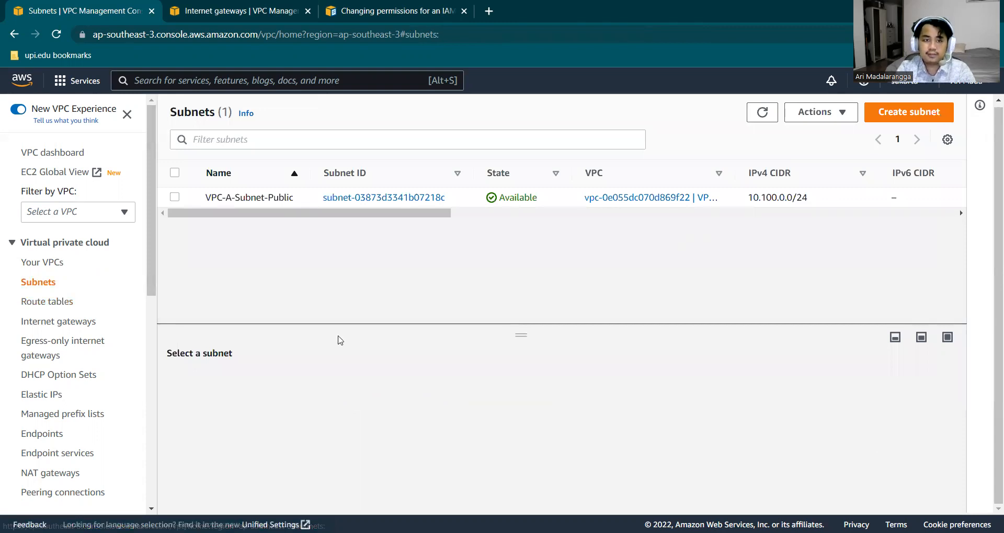
{"action": "left_click", "coordinate": [316, 259]}
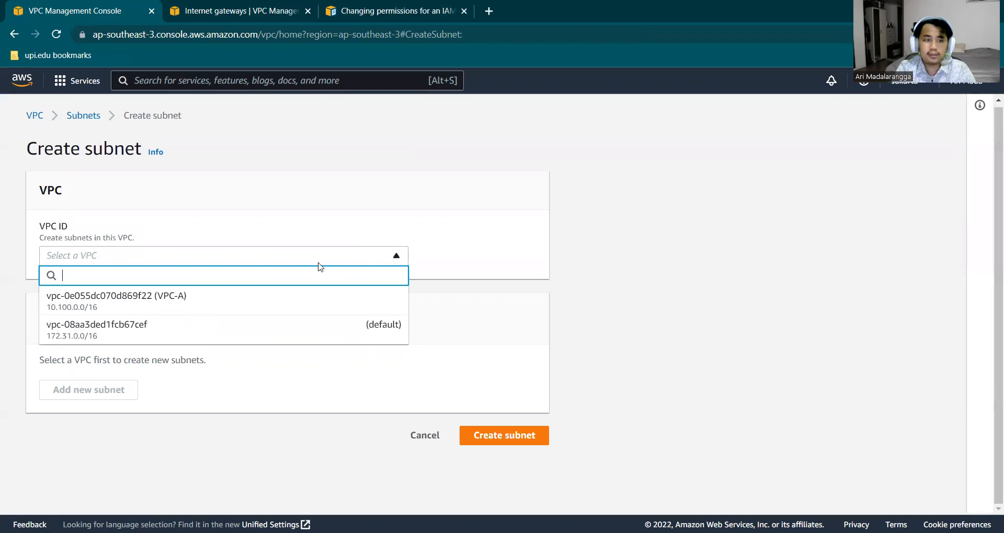
{"action": "left_click", "coordinate": [244, 298]}
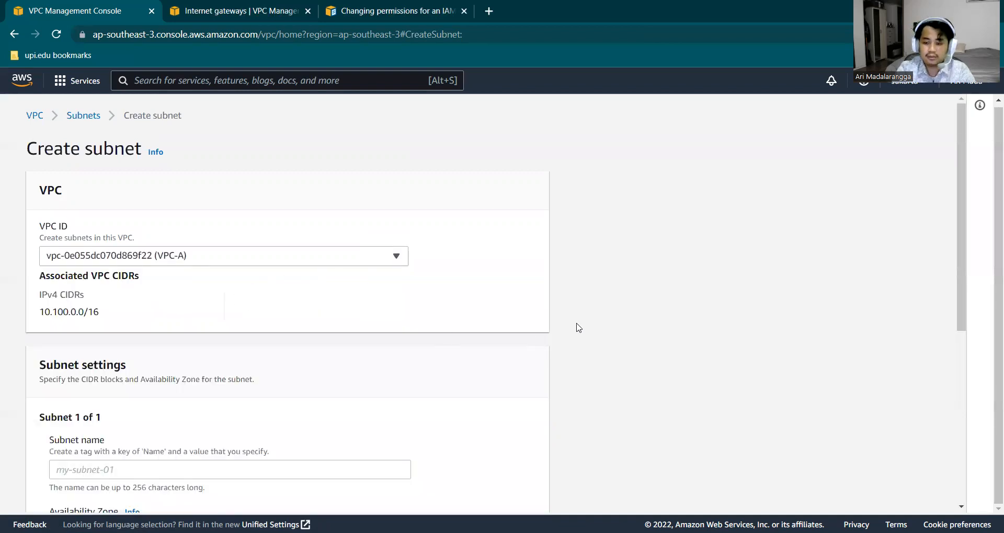
Step: Name the new subnet VPC-A-Subnet-Private, keeping No preference as its availability zone
{"action": "scroll", "coordinate": [577, 328], "scroll_direction": "down", "scroll_amount": 3}
{"action": "scroll", "coordinate": [577, 327], "scroll_direction": "down", "scroll_amount": 2}
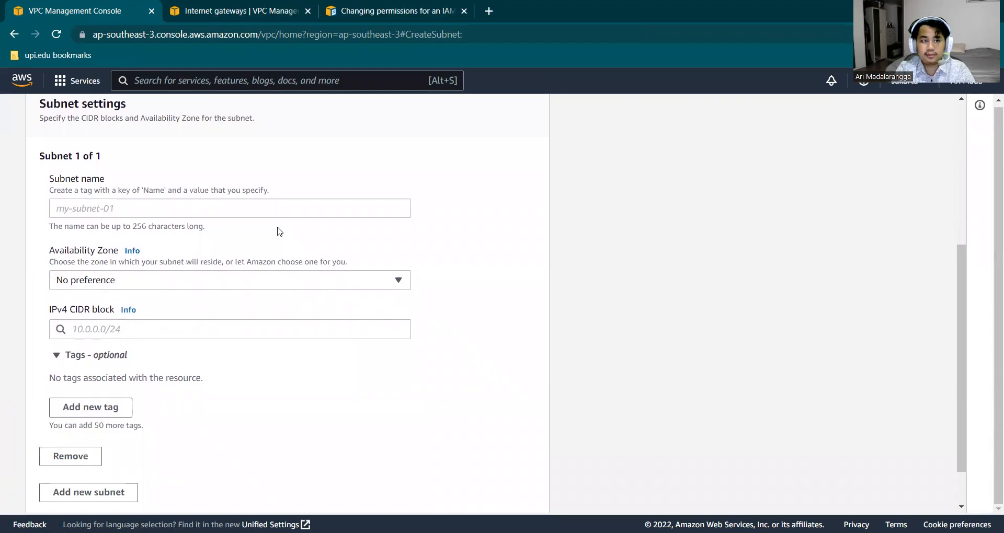
{"action": "left_click", "coordinate": [261, 213]}
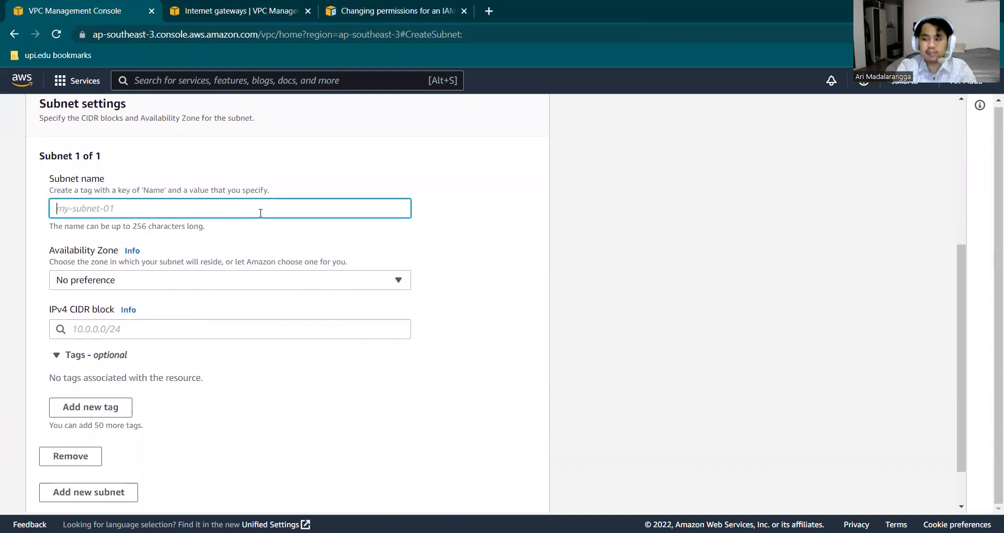
{"action": "type", "text": "VP"}
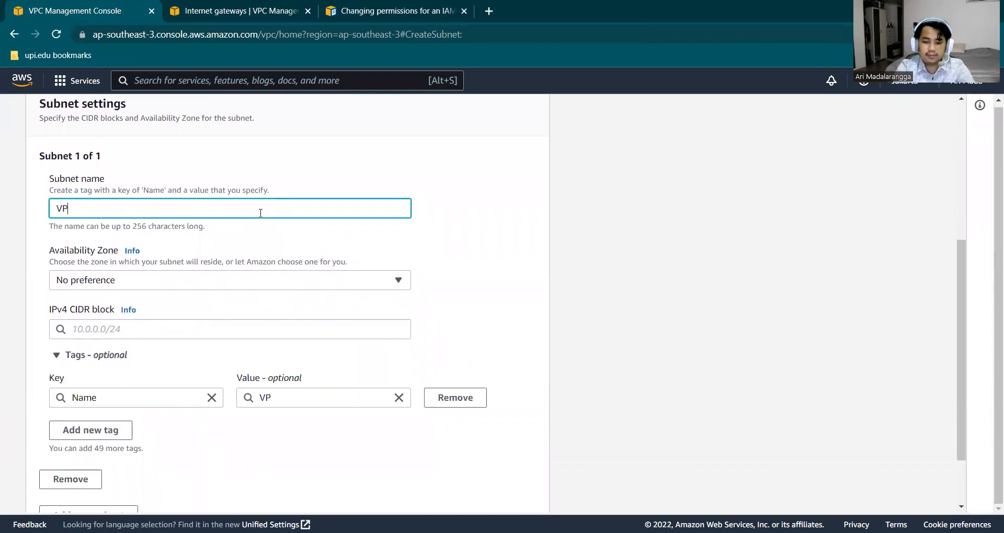
{"action": "type", "text": "C-A-Subnet-Private"}
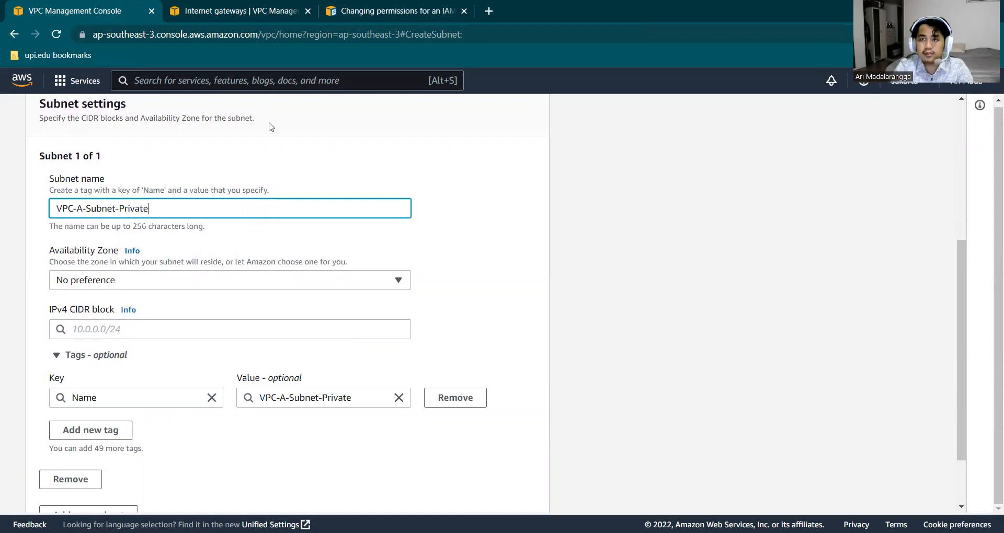
{"action": "left_click", "coordinate": [497, 253]}
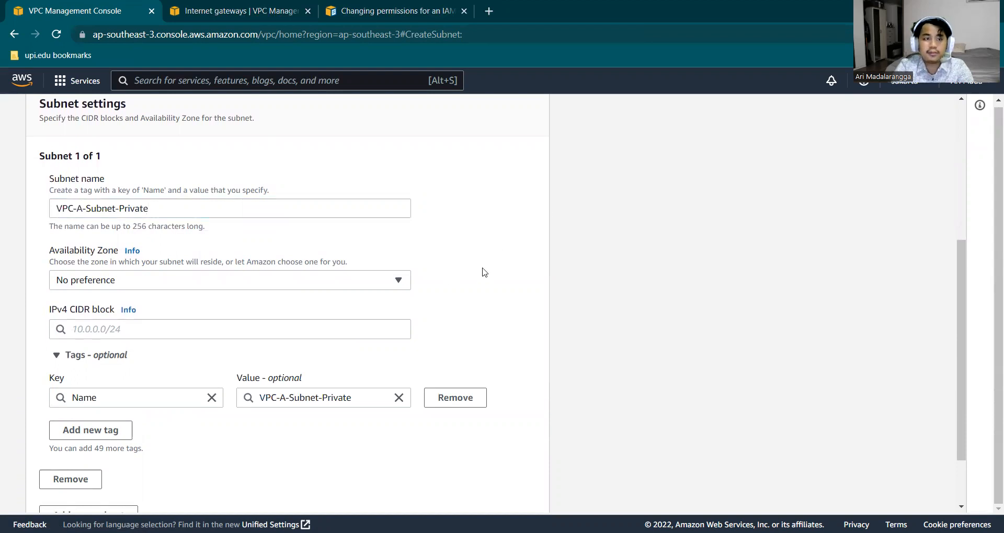
{"action": "scroll", "coordinate": [477, 269], "scroll_direction": "up", "scroll_amount": 1}
{"action": "left_click_drag", "start_coordinate": [477, 270], "coordinate": [297, 300]}
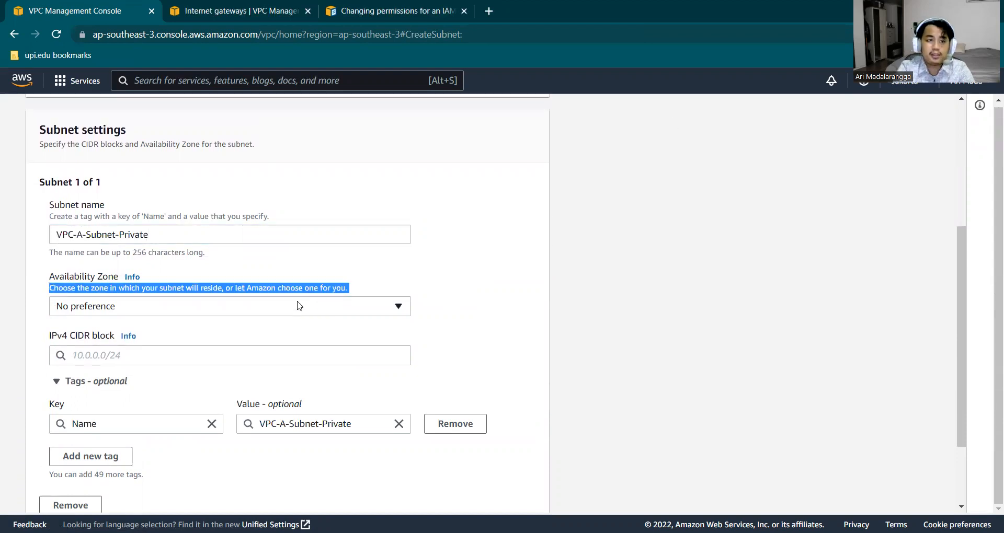
{"action": "left_click", "coordinate": [443, 276]}
{"action": "scroll", "coordinate": [443, 279], "scroll_direction": "down", "scroll_amount": 1}
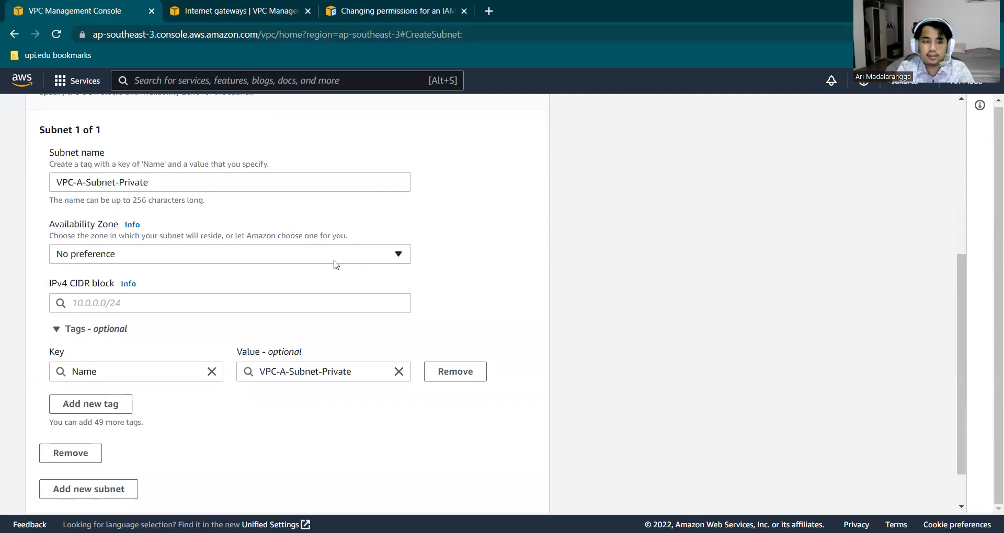
Step: Set the private subnet's IPv4 CIDR block to 10.100.1.0/24 and create the subnet
{"action": "left_click", "coordinate": [311, 304]}
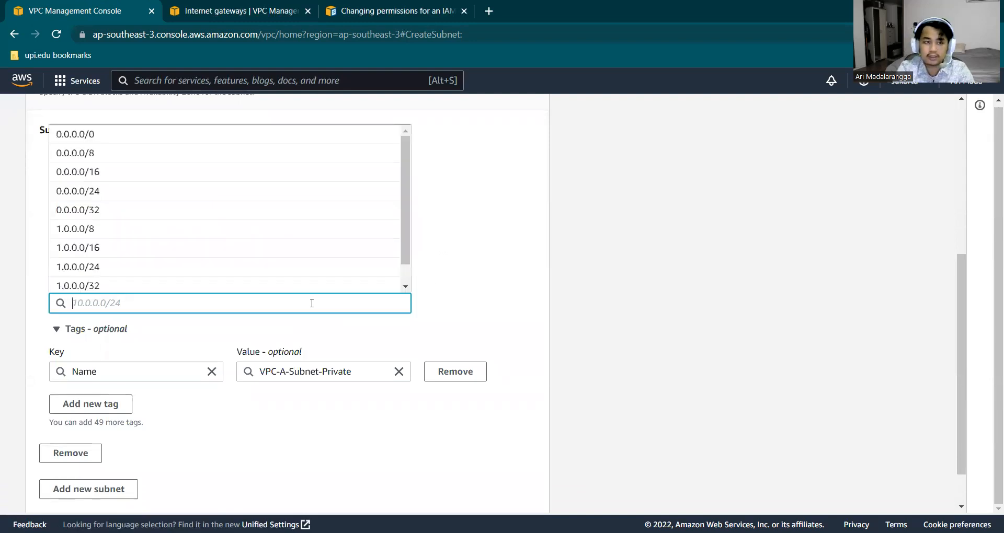
{"action": "type", "text": "1"}
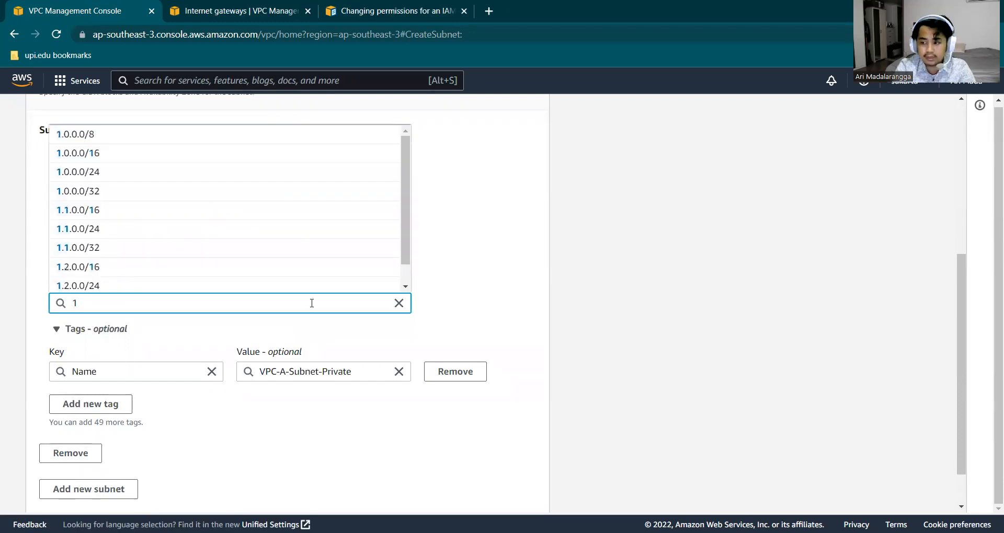
{"action": "type", "text": "0"}
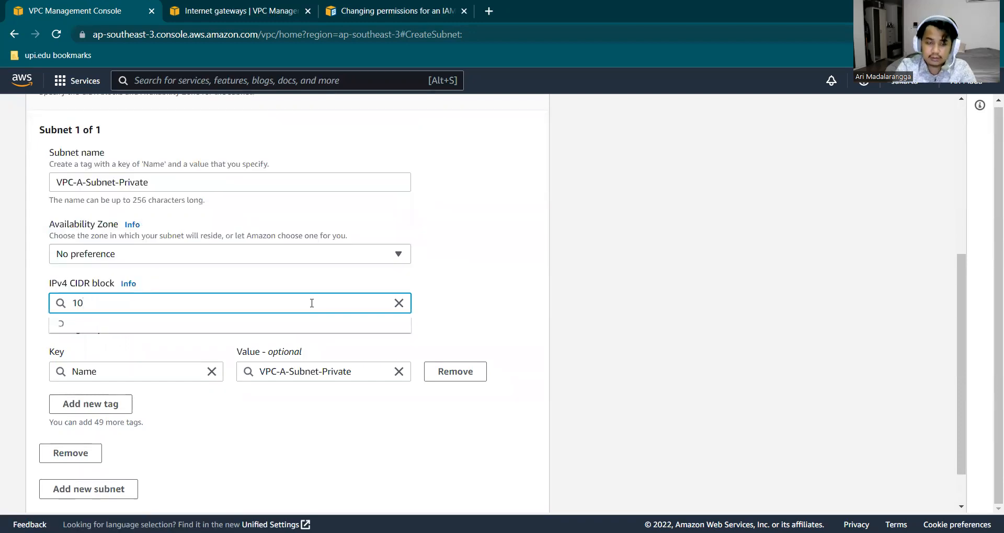
{"action": "type", "text": ".100."}
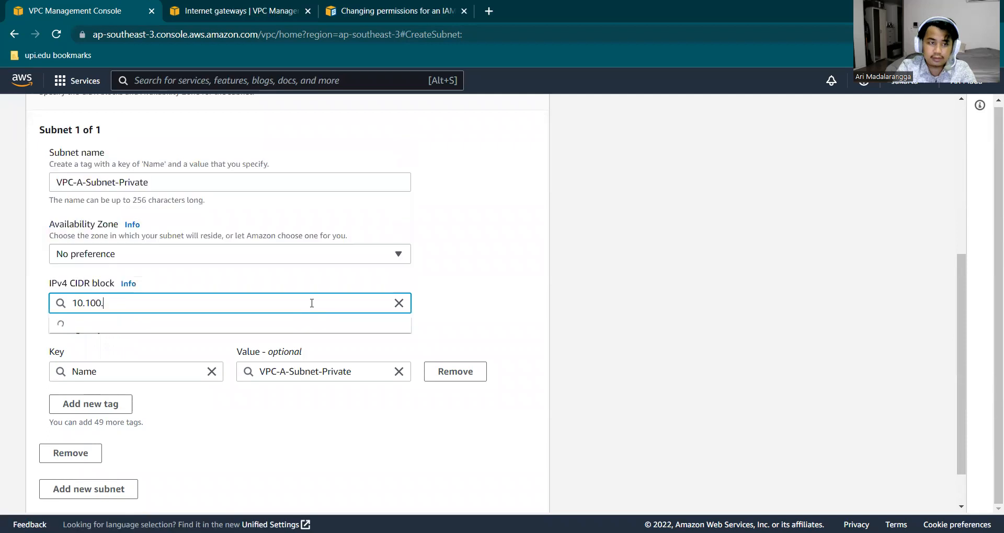
{"action": "type", "text": "1.0"}
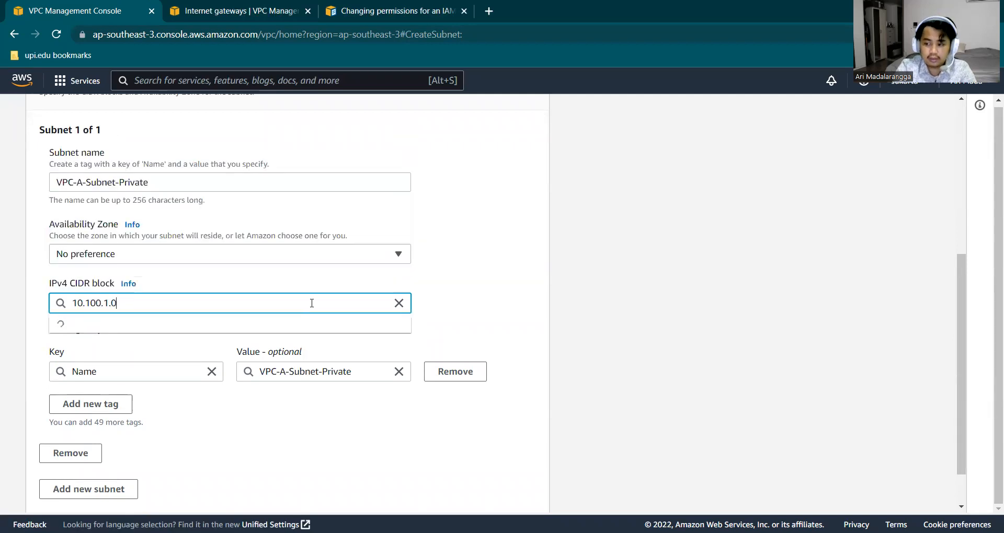
{"action": "type", "text": "/24"}
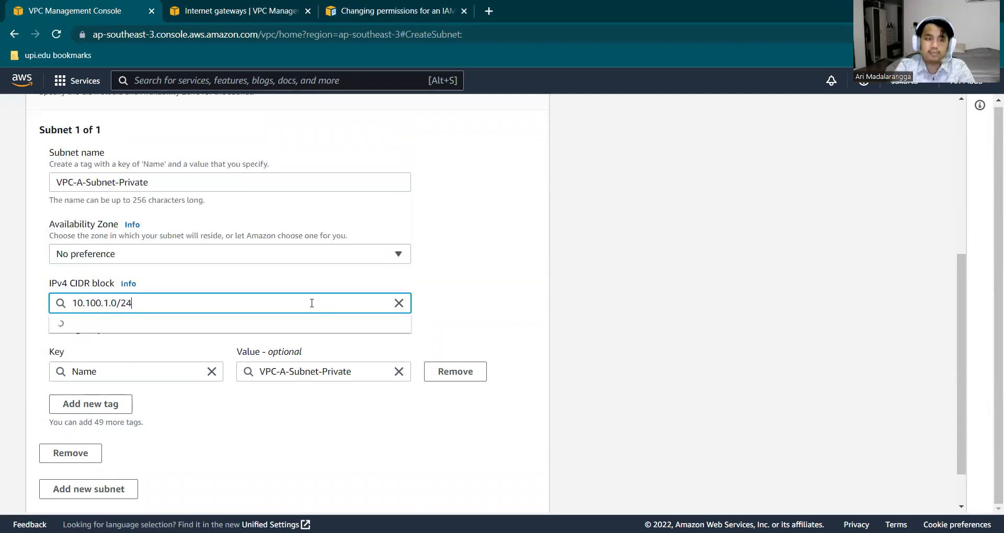
{"action": "left_click", "coordinate": [338, 328]}
{"action": "scroll", "coordinate": [633, 306], "scroll_direction": "down", "scroll_amount": 1}
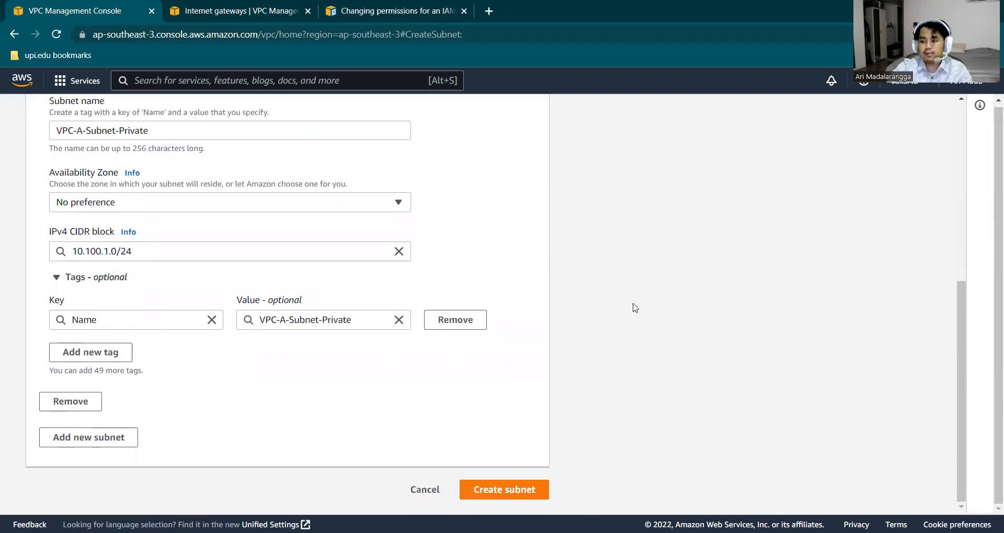
{"action": "left_click", "coordinate": [524, 496]}
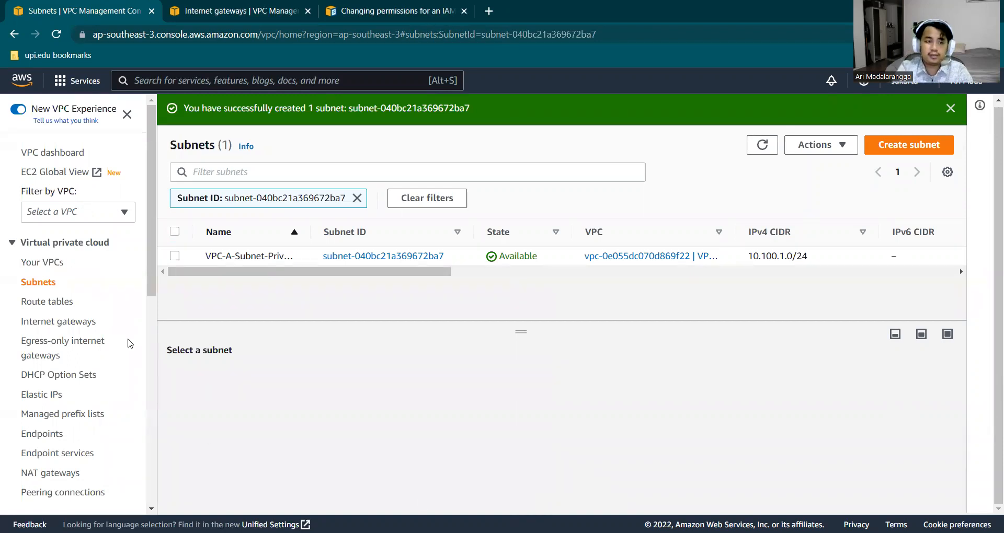
Step: Start creating another route table and name it VPC-A-RT-Private
{"action": "left_click", "coordinate": [69, 304]}
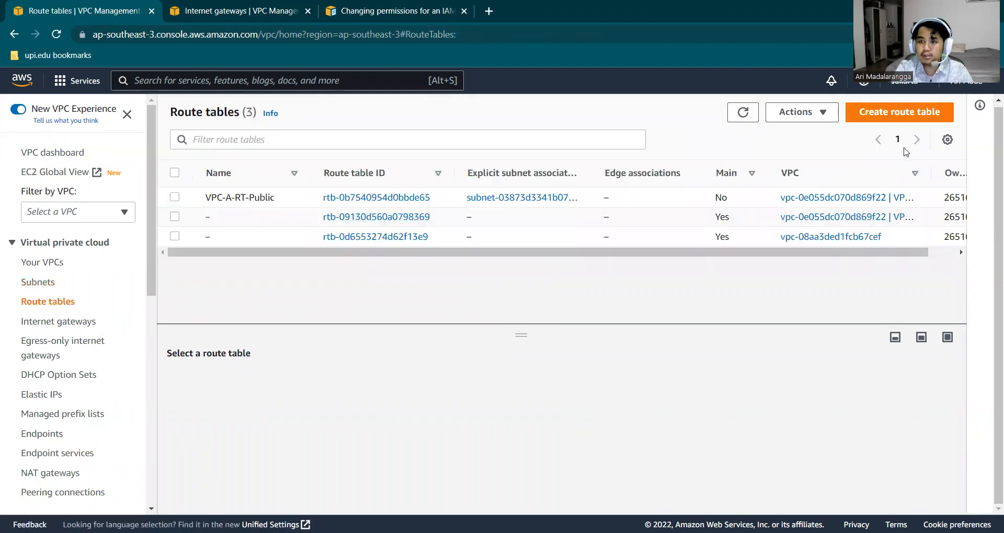
{"action": "left_click", "coordinate": [902, 113]}
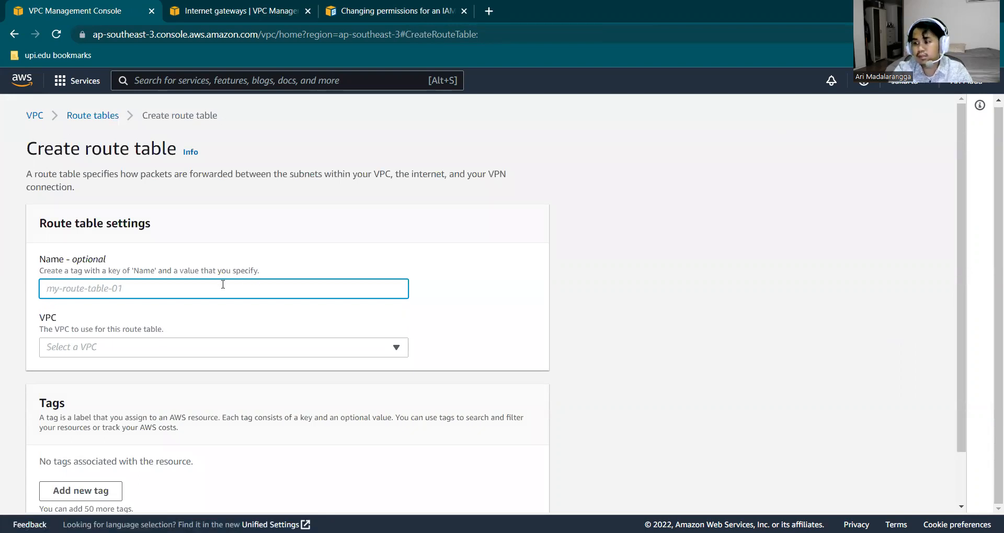
{"action": "type", "text": "VPA"}
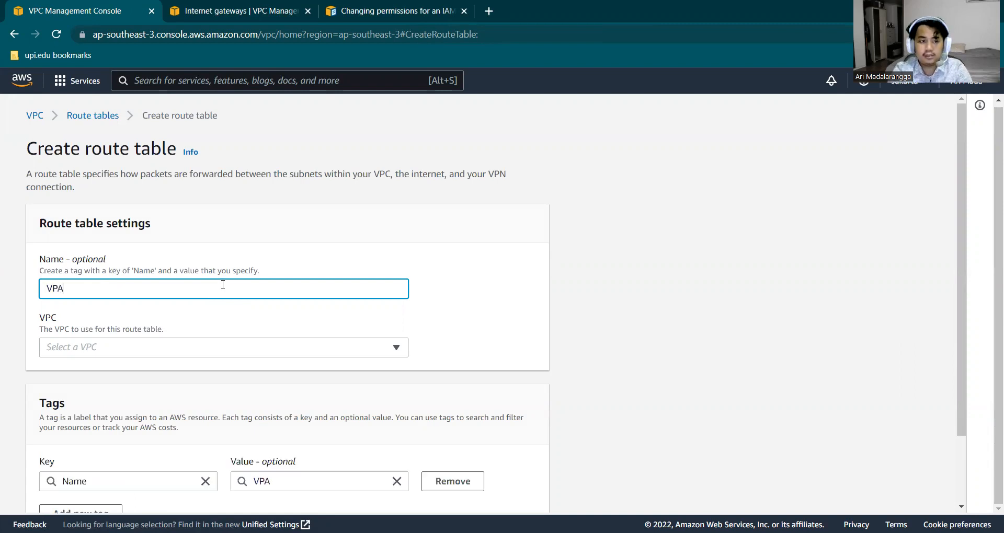
{"action": "key", "text": "BackSpace"}
{"action": "type", "text": "C-A-RT-Private"}
{"action": "key", "text": "Tab"}
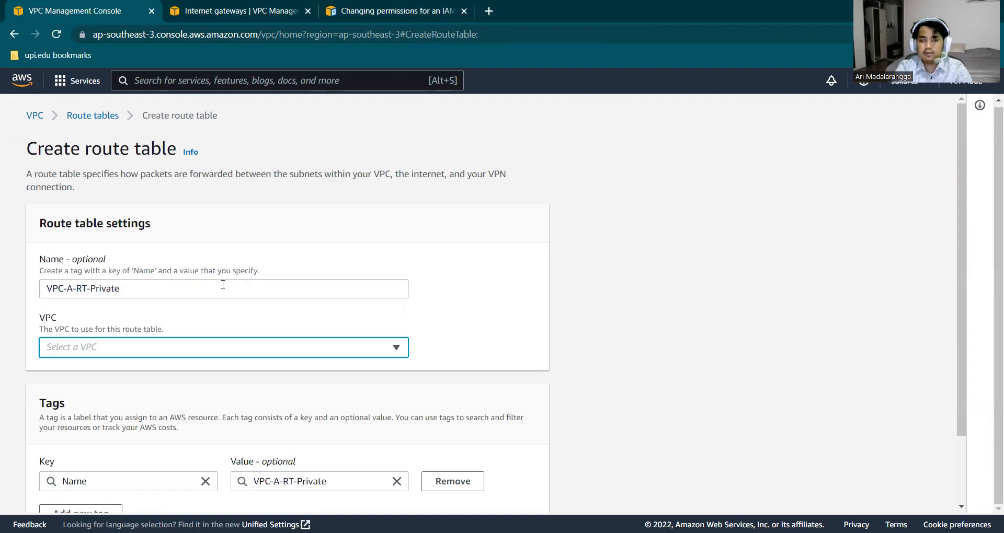
Step: Assign the private route table to VPC-A, create it, and dismiss the resulting notification
{"action": "key", "text": "Return"}
{"action": "key", "text": "Down"}
{"action": "key", "text": "Return"}
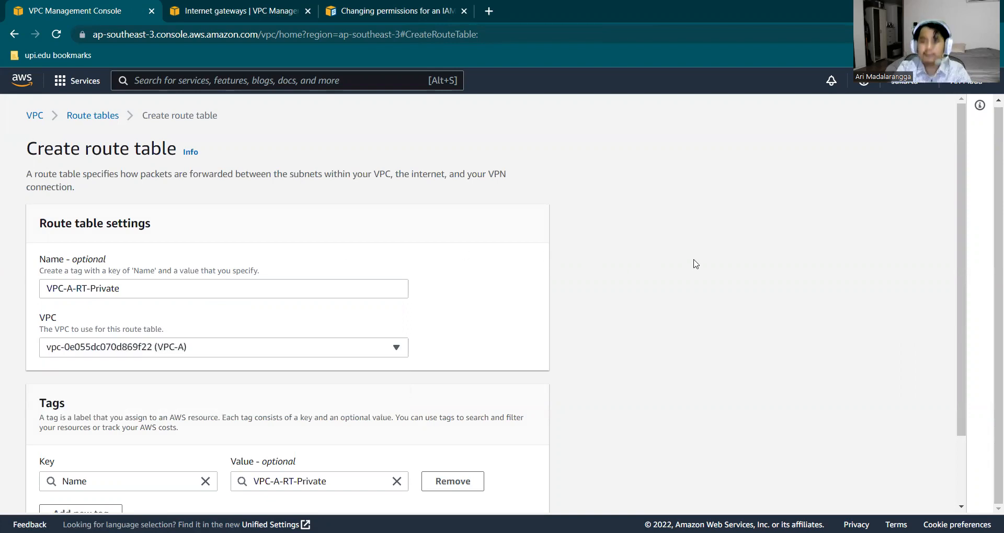
{"action": "scroll", "coordinate": [695, 264], "scroll_direction": "down", "scroll_amount": 2}
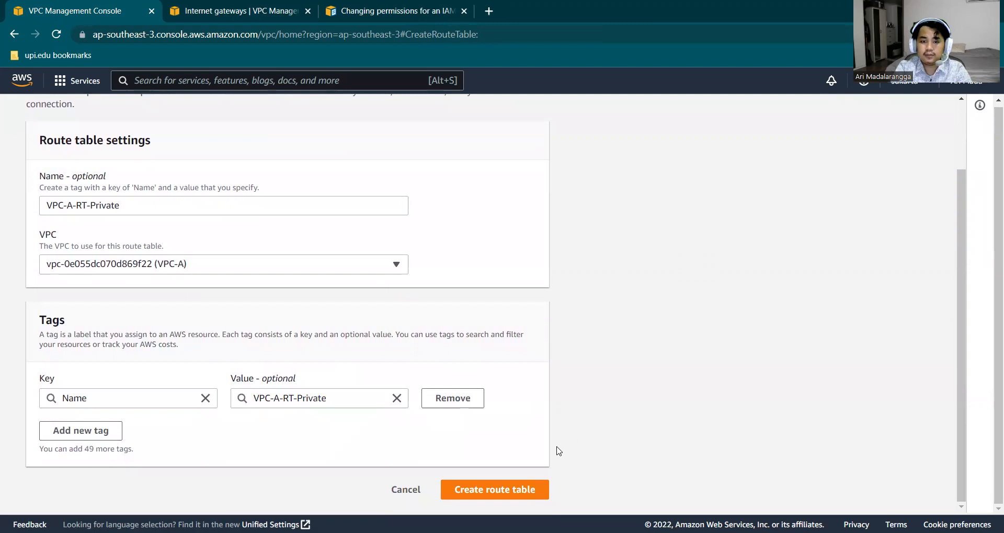
{"action": "left_click", "coordinate": [525, 488]}
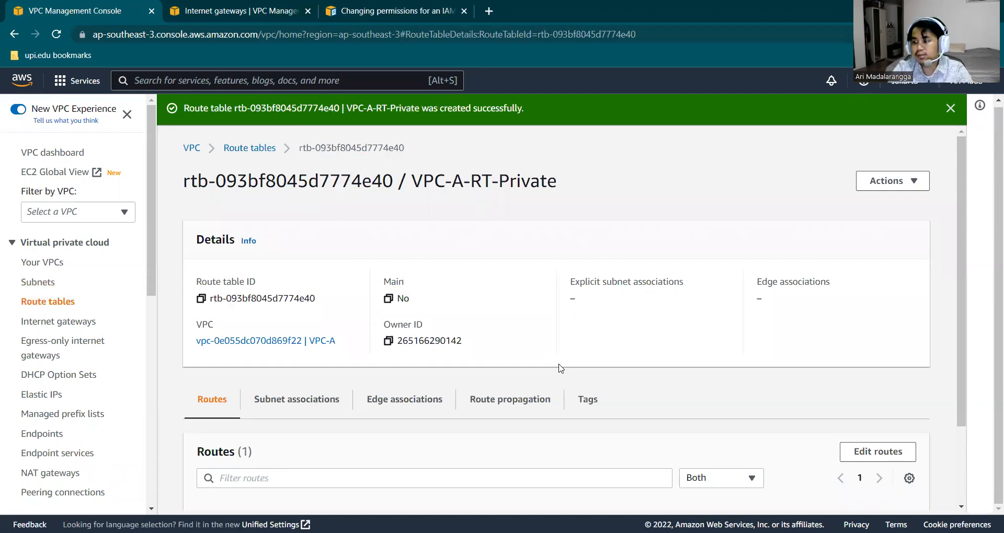
{"action": "left_click", "coordinate": [950, 109]}
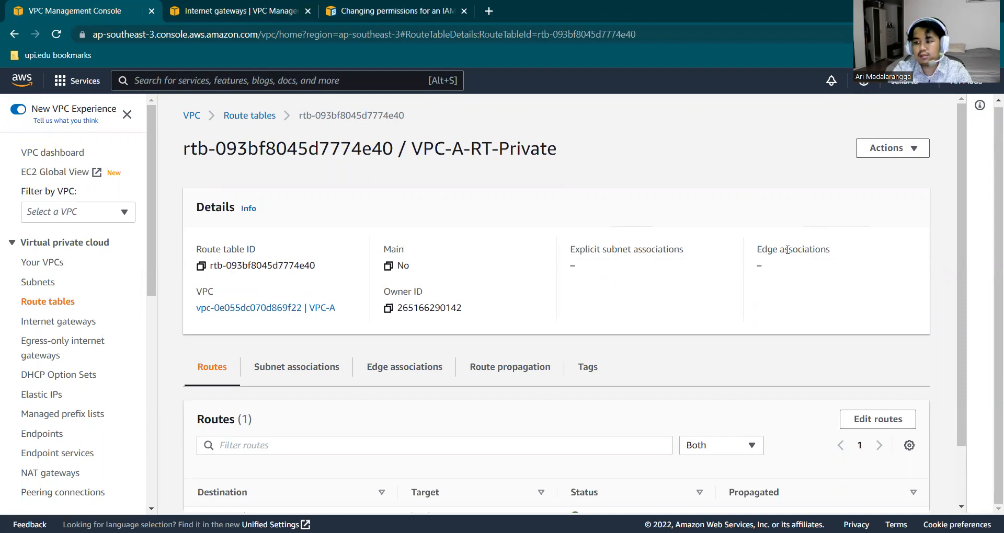
{"action": "right_click", "coordinate": [748, 231]}
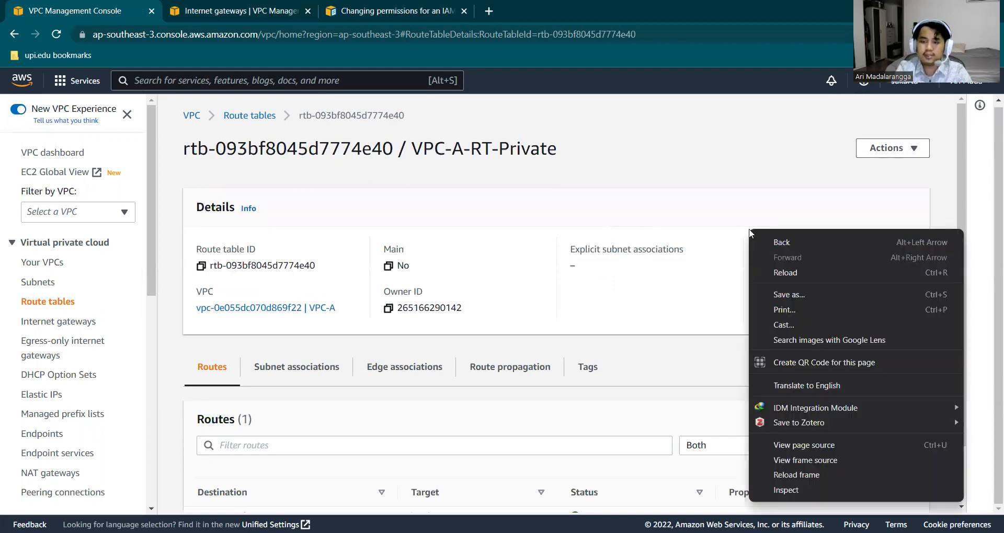
{"action": "left_click", "coordinate": [716, 213]}
{"action": "scroll", "coordinate": [712, 213], "scroll_direction": "down", "scroll_amount": 1}
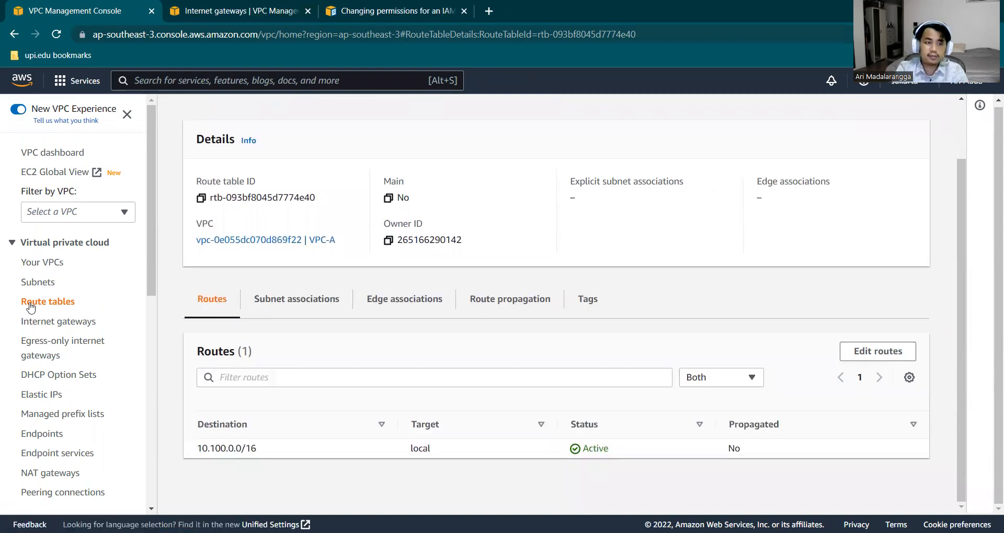
Step: Associate the subnet VPC-A-Subnet-Private with the route table VPC-A-RT-Private and save the association
{"action": "left_click", "coordinate": [57, 299]}
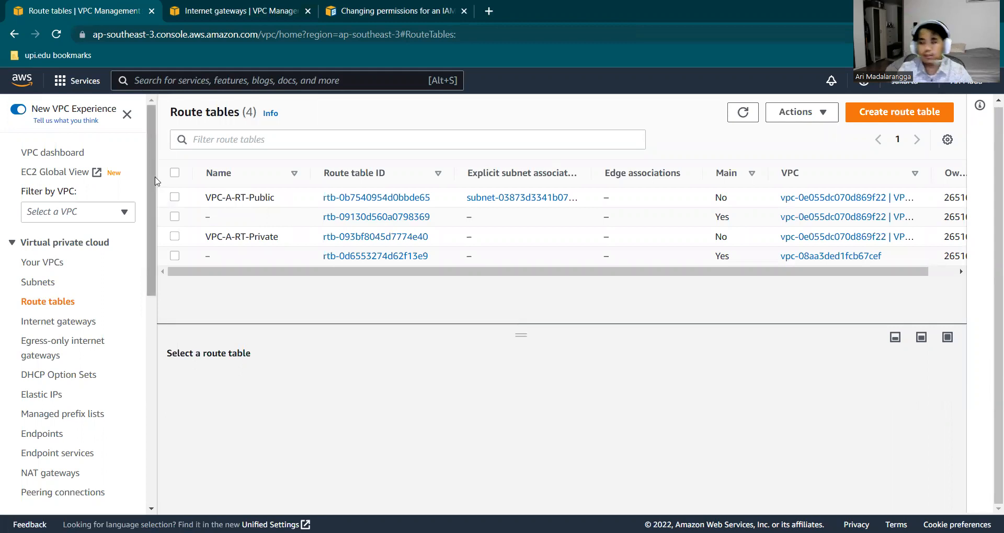
{"action": "left_click", "coordinate": [175, 236]}
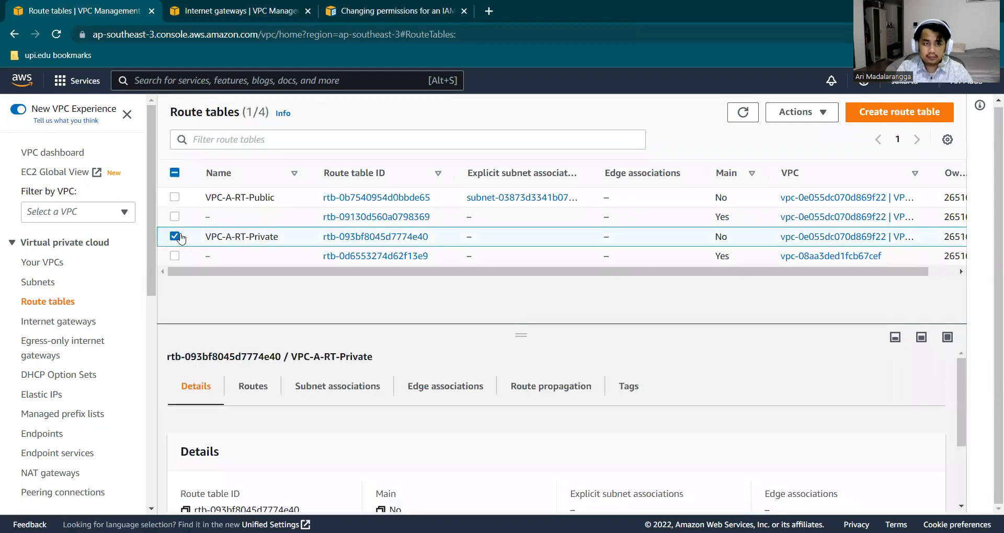
{"action": "left_click", "coordinate": [342, 403]}
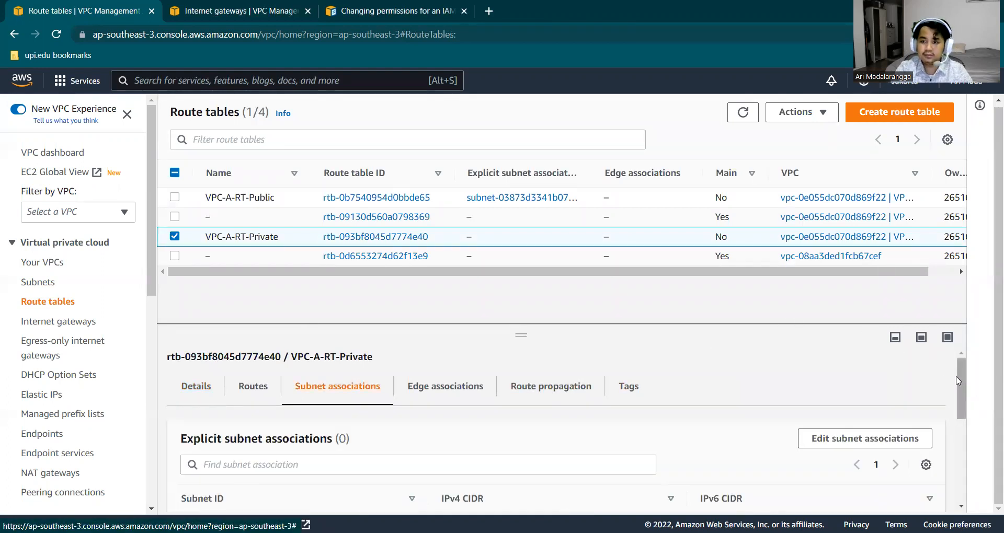
{"action": "scroll", "coordinate": [957, 380], "scroll_direction": "down", "scroll_amount": 2}
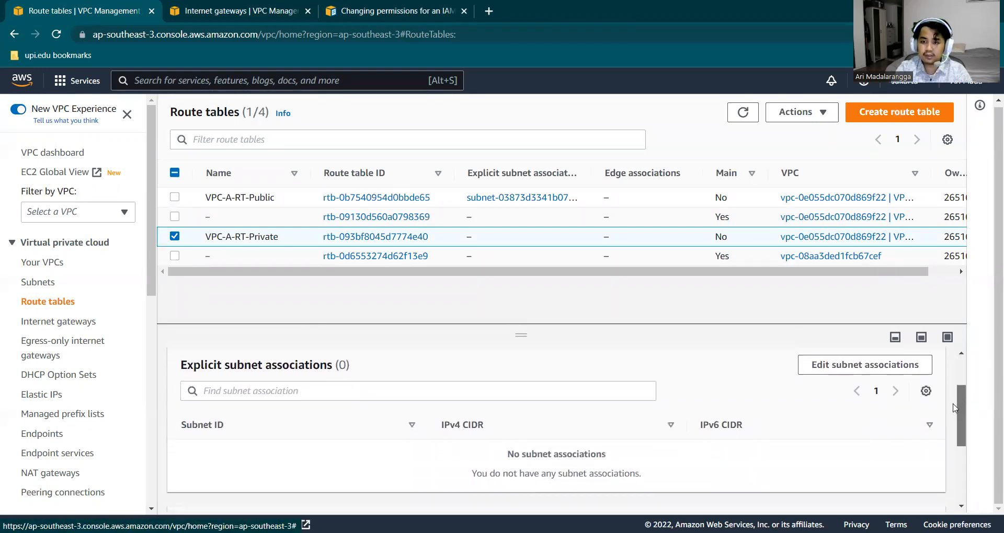
{"action": "left_click", "coordinate": [913, 366]}
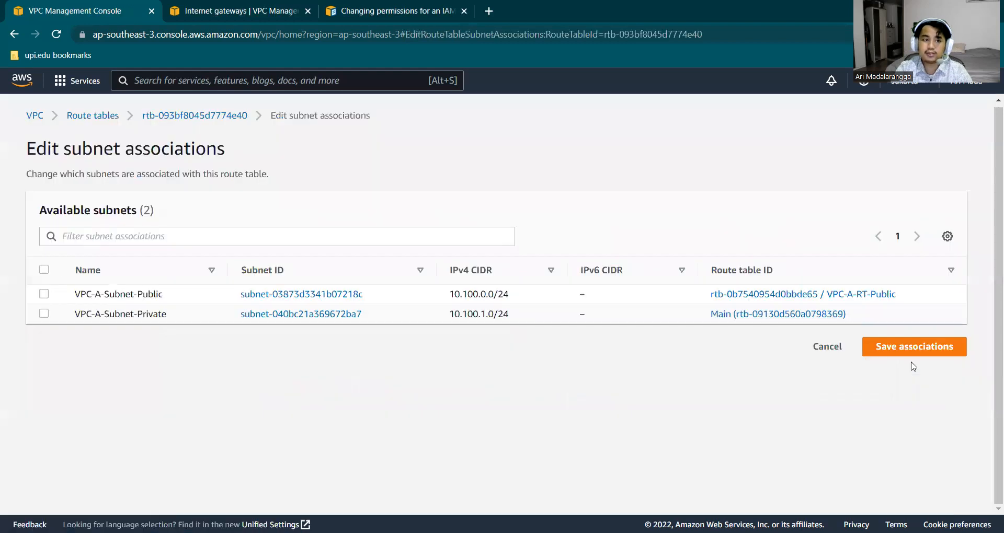
{"action": "left_click", "coordinate": [44, 313]}
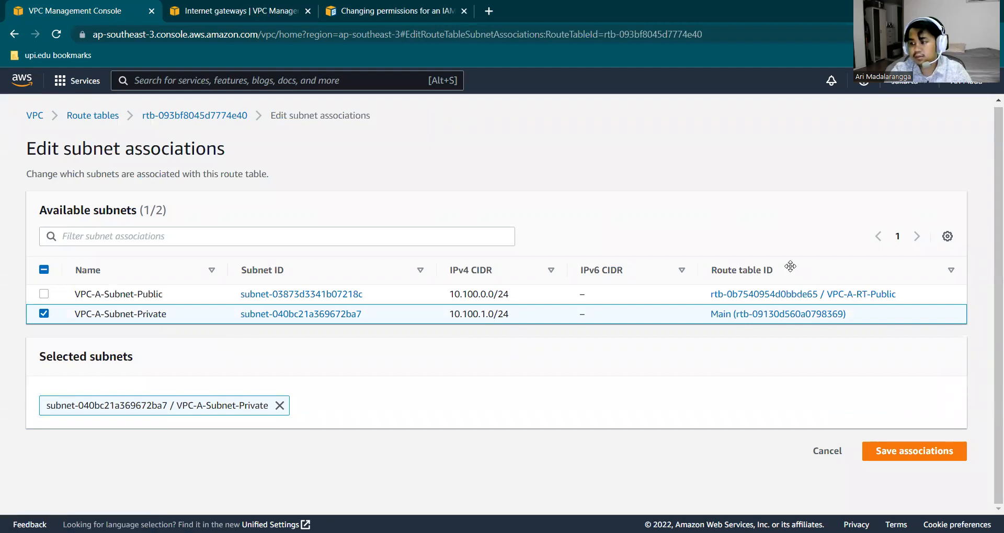
{"action": "left_click", "coordinate": [931, 459]}
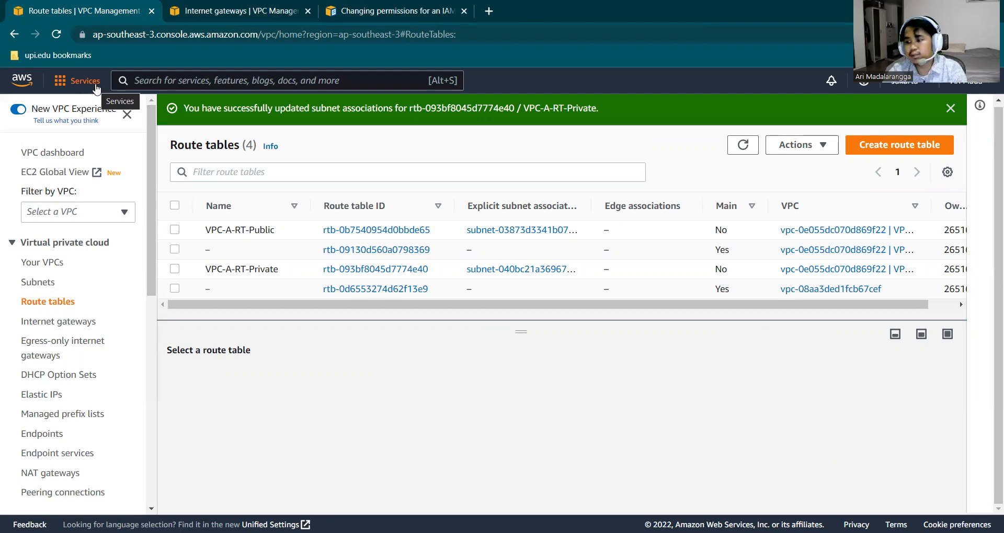
Step: Return to the console home, search for EC2 and open the EC2 service
{"action": "left_click", "coordinate": [23, 88]}
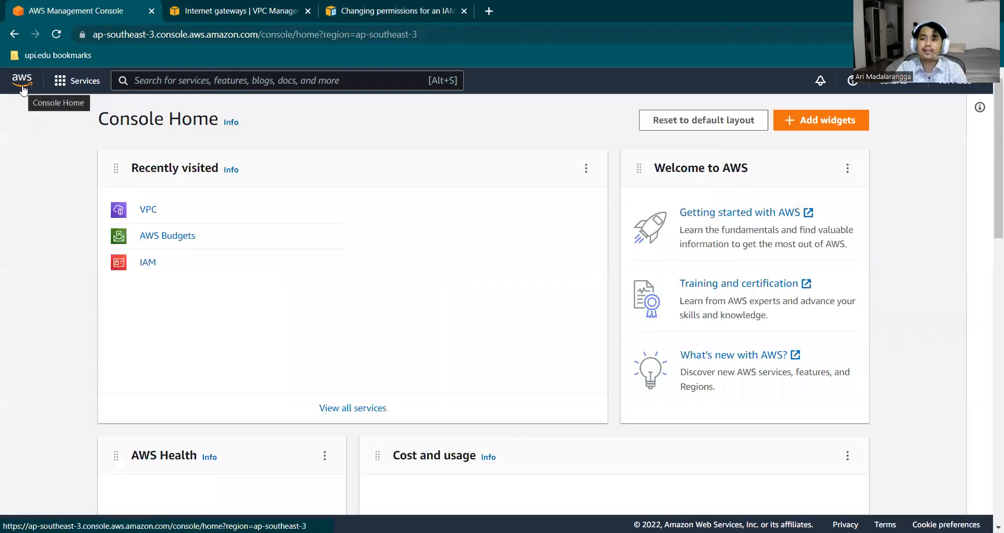
{"action": "left_click", "coordinate": [349, 82]}
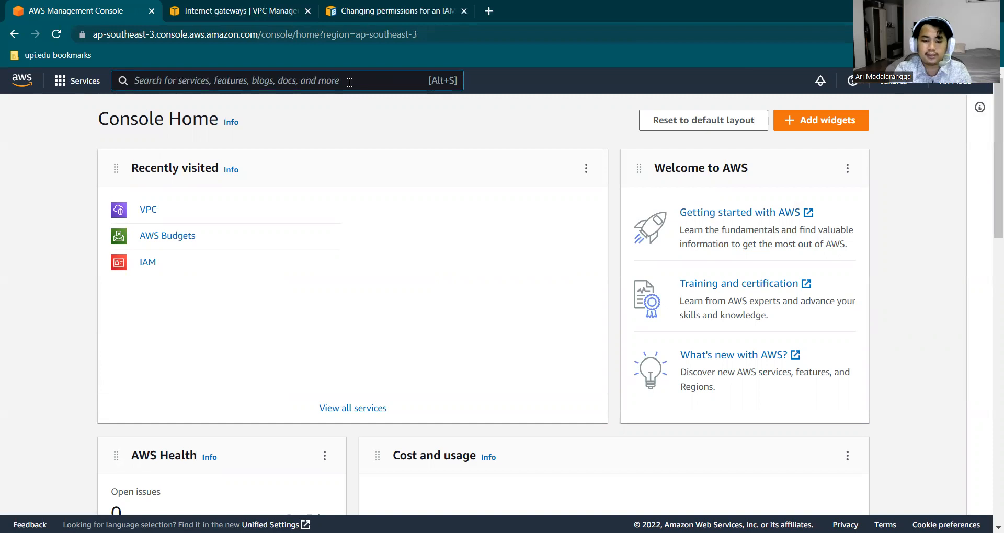
{"action": "type", "text": "EC2"}
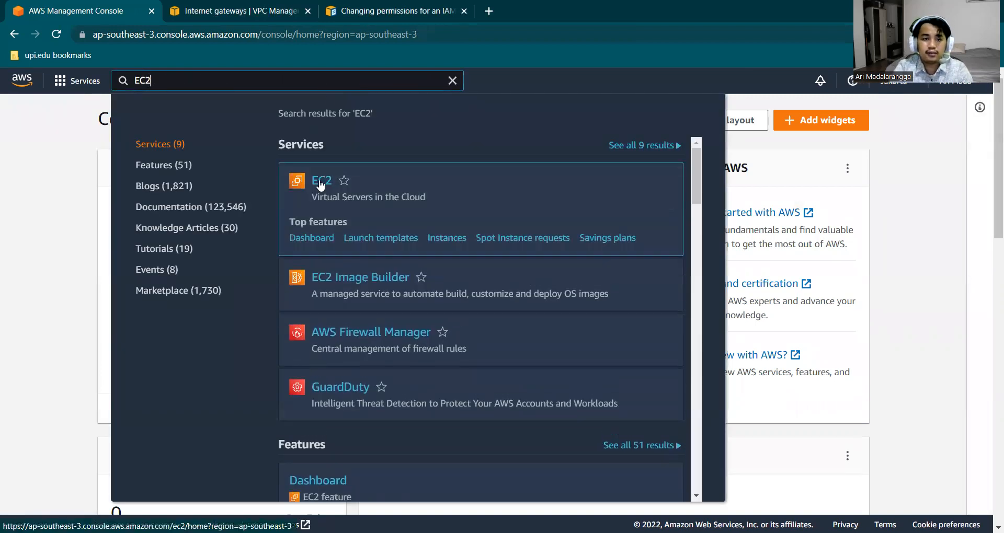
{"action": "left_click", "coordinate": [321, 183]}
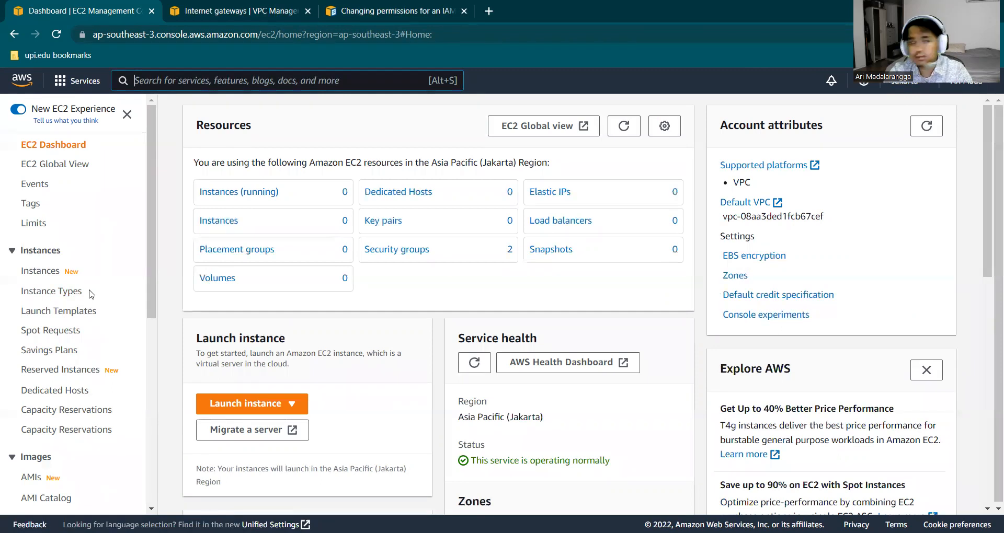
Step: Start launching a new EC2 instance from the EC2 dashboard
{"action": "left_click", "coordinate": [295, 402]}
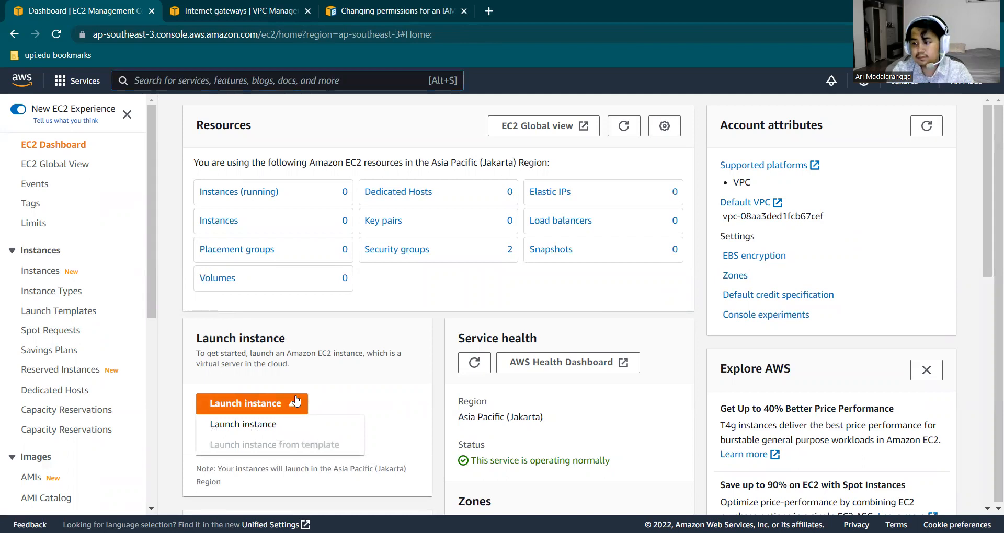
{"action": "left_click", "coordinate": [295, 402]}
{"action": "left_click", "coordinate": [295, 402]}
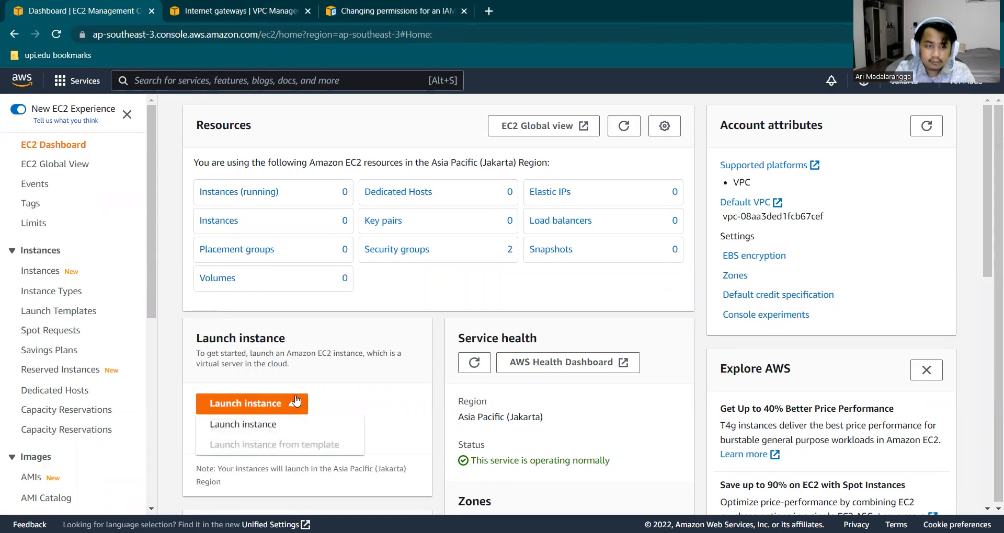
{"action": "left_click", "coordinate": [273, 432]}
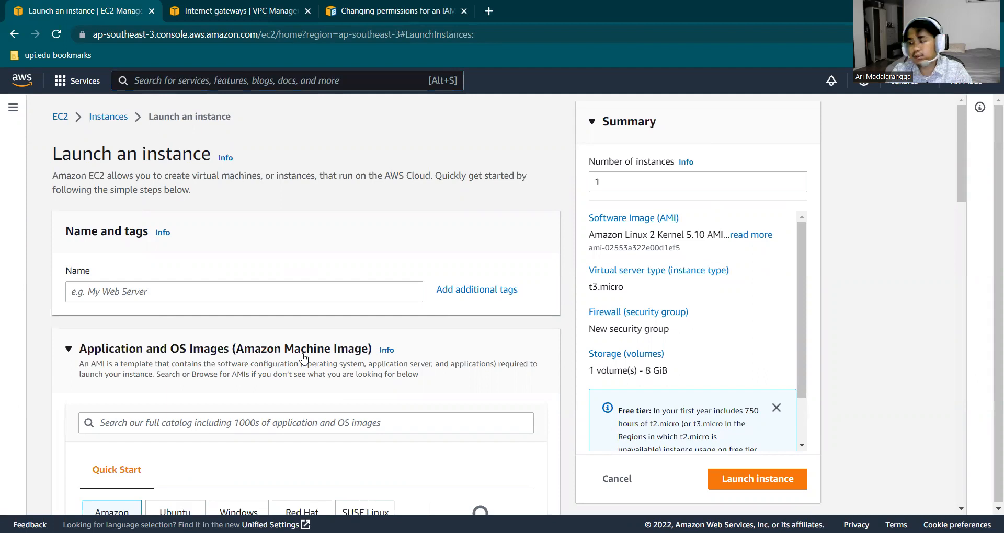
Step: Review the quick-start operating system images for the instance, keeping Amazon Linux selected
{"action": "left_click", "coordinate": [281, 293]}
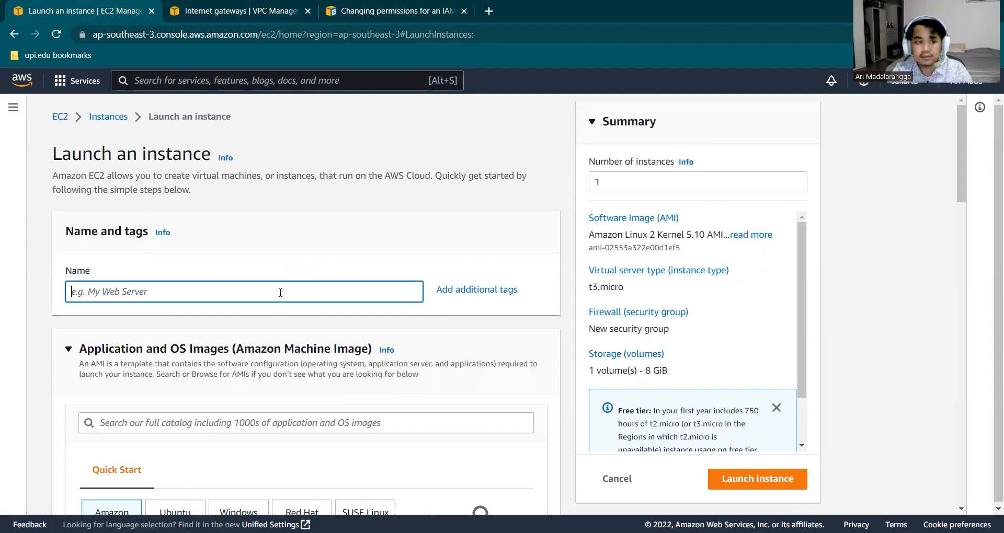
{"action": "left_click", "coordinate": [272, 423]}
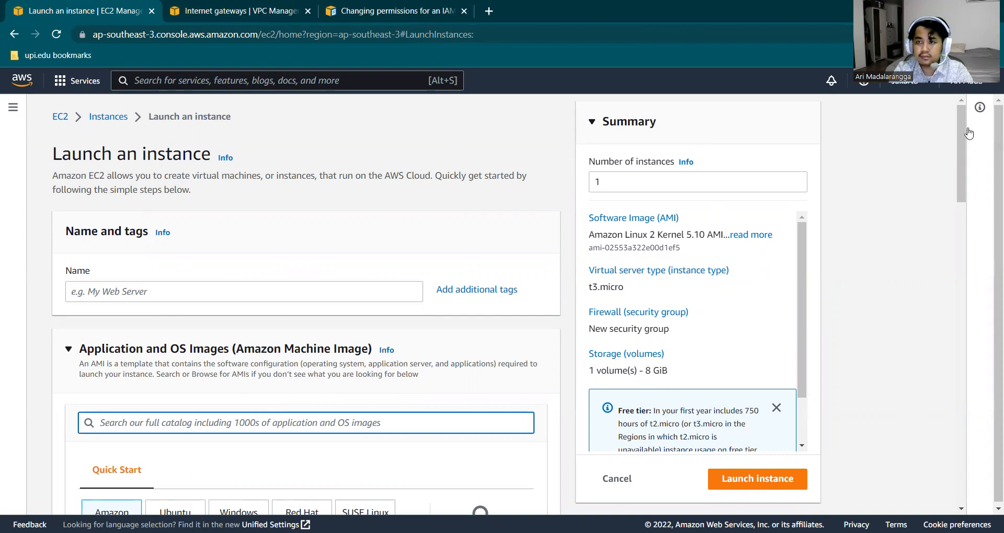
{"action": "scroll", "coordinate": [967, 160], "scroll_direction": "down", "scroll_amount": 3}
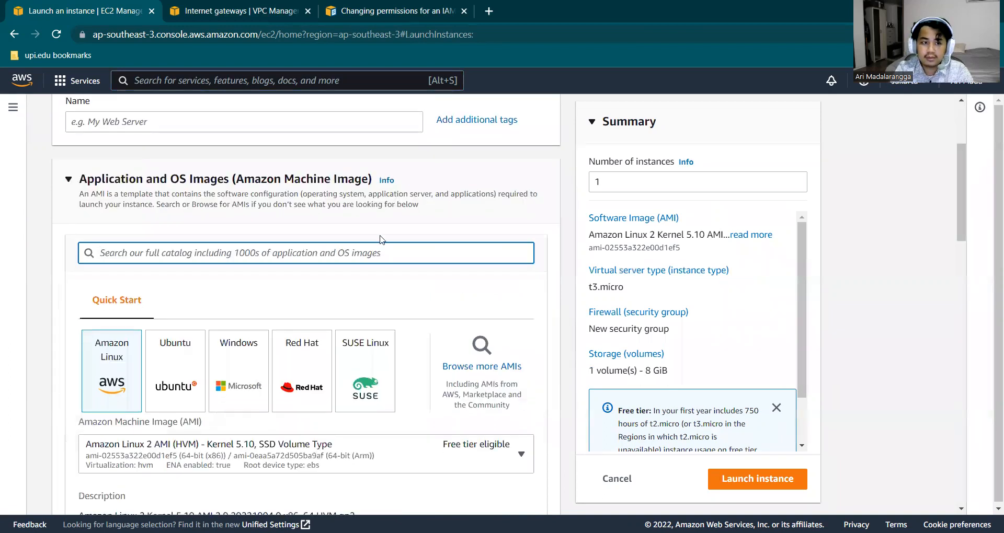
{"action": "left_click", "coordinate": [112, 385]}
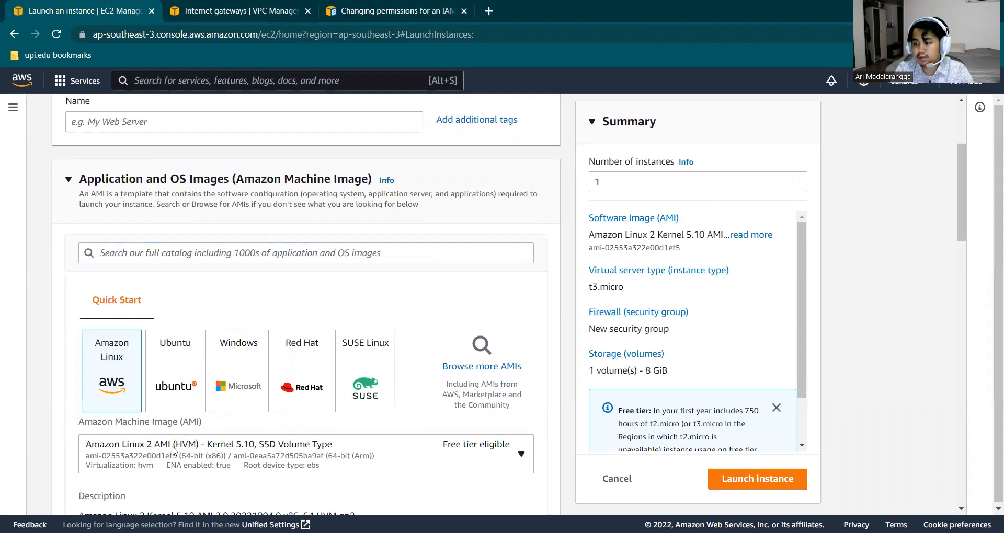
{"action": "left_click", "coordinate": [267, 250]}
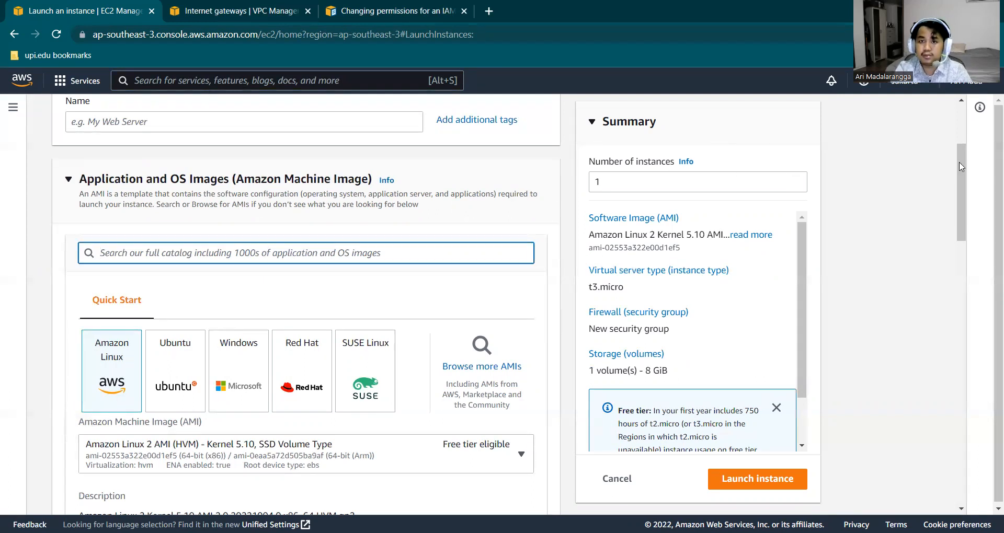
{"action": "left_click_drag", "start_coordinate": [965, 172], "coordinate": [983, 94]}
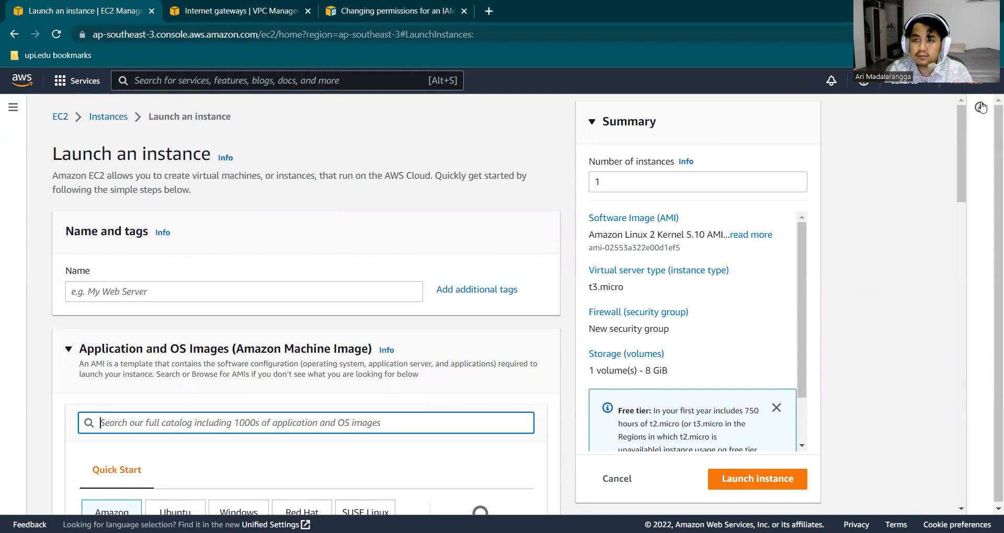
Step: Enter EC2 in the new instance's name and review its Amazon Linux 2 image settings
{"action": "left_click", "coordinate": [280, 287]}
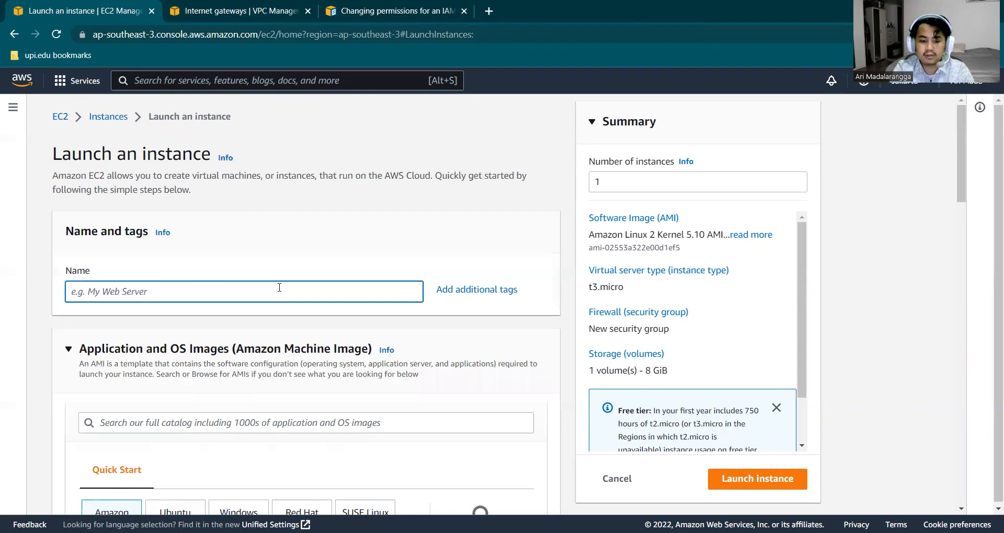
{"action": "type", "text": "EC2"}
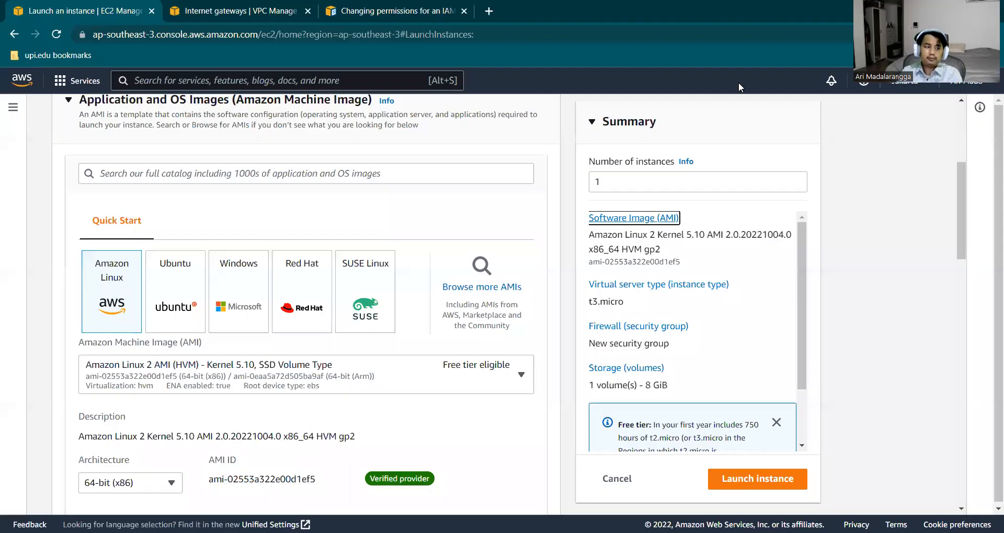
{"action": "left_click", "coordinate": [738, 84]}
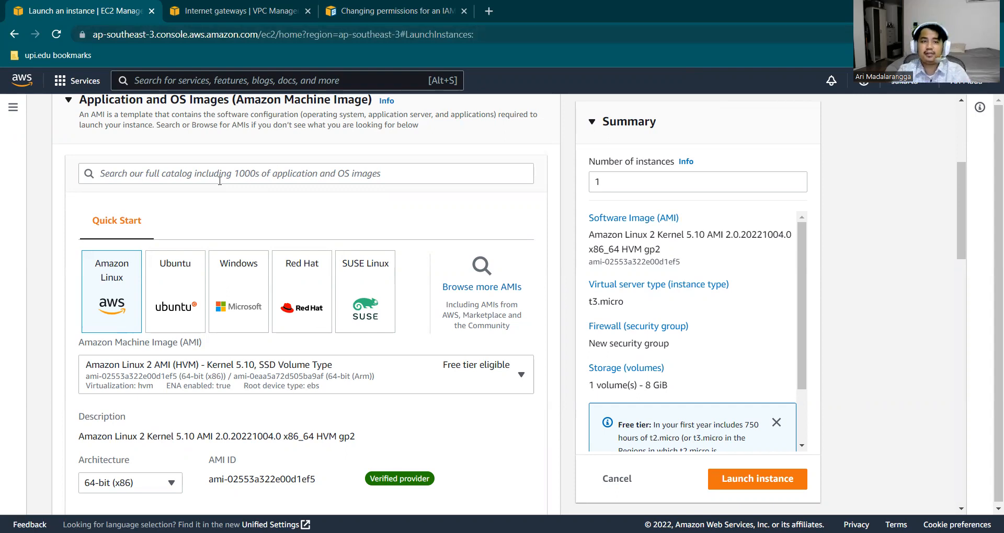
{"action": "scroll", "coordinate": [401, 232], "scroll_direction": "up", "scroll_amount": 1}
{"action": "scroll", "coordinate": [401, 232], "scroll_direction": "up", "scroll_amount": 3}
{"action": "scroll", "coordinate": [400, 233], "scroll_direction": "down", "scroll_amount": 4}
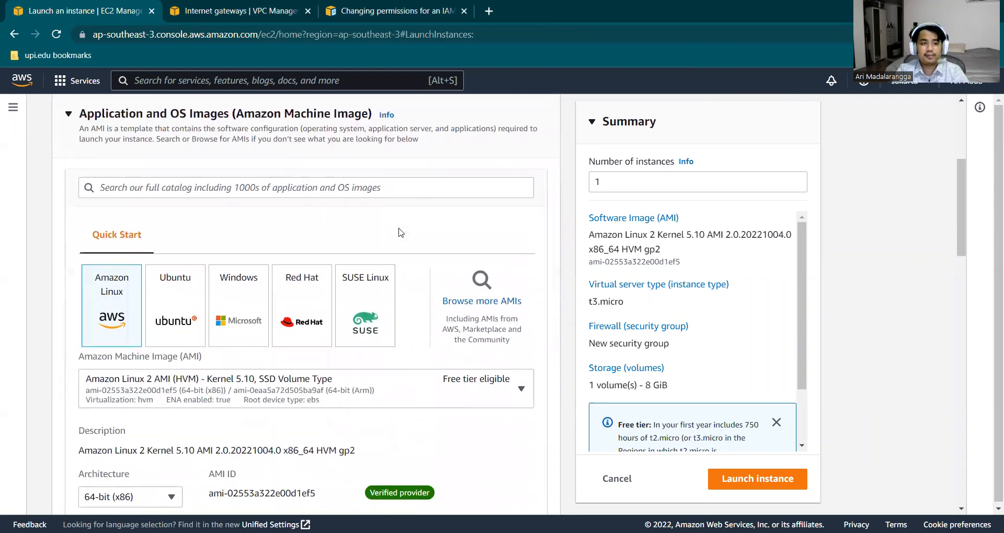
{"action": "scroll", "coordinate": [400, 233], "scroll_direction": "down", "scroll_amount": 1}
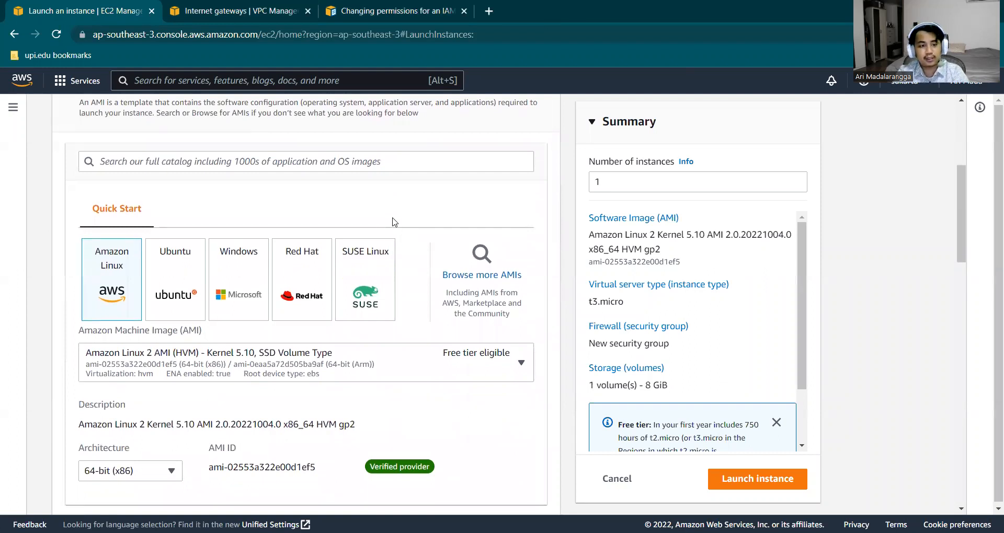
Step: Try to launch the instance with the current settings, choosing to proceed without a key pair
{"action": "scroll", "coordinate": [394, 222], "scroll_direction": "down", "scroll_amount": 2}
{"action": "scroll", "coordinate": [394, 224], "scroll_direction": "up", "scroll_amount": 1}
{"action": "scroll", "coordinate": [394, 222], "scroll_direction": "up", "scroll_amount": 1}
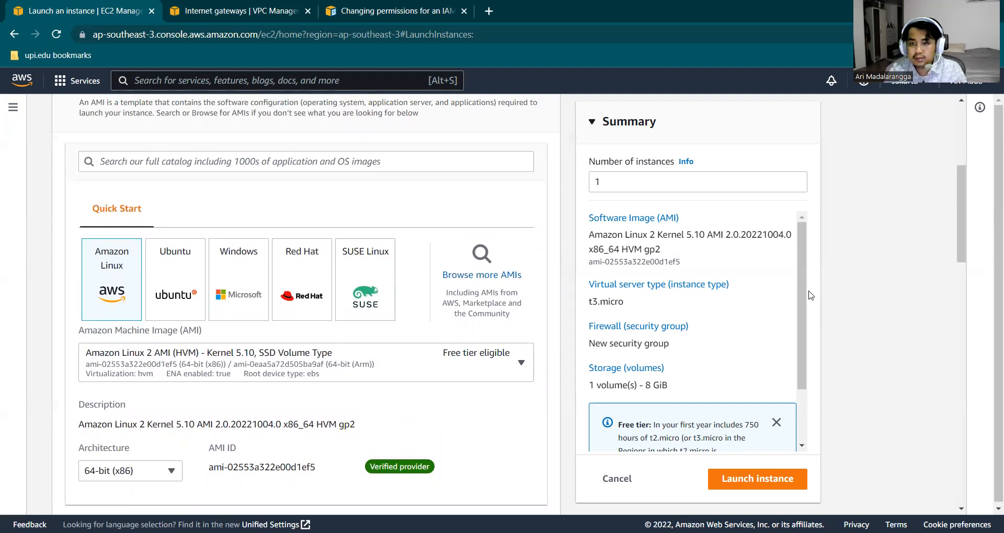
{"action": "scroll", "coordinate": [809, 324], "scroll_direction": "down", "scroll_amount": 2}
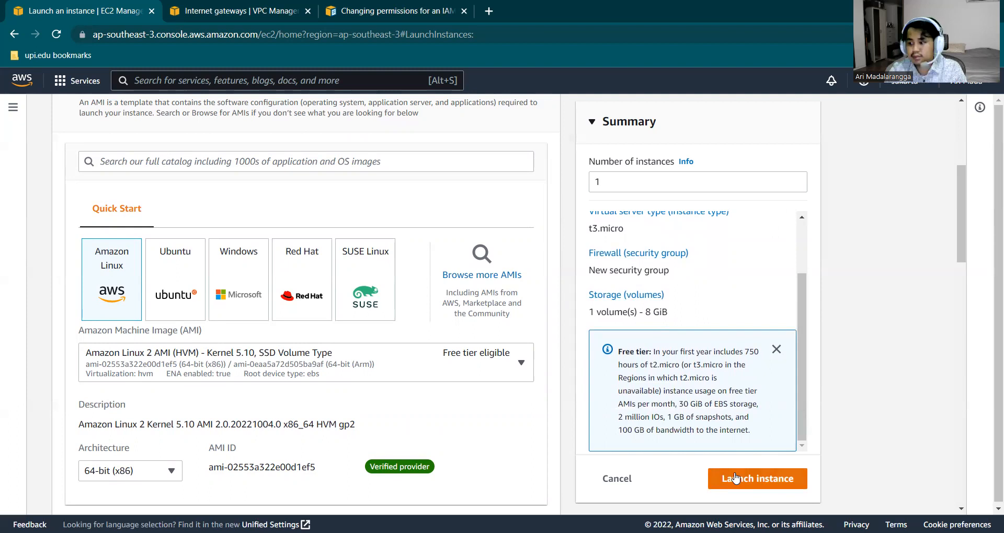
{"action": "left_click", "coordinate": [734, 478]}
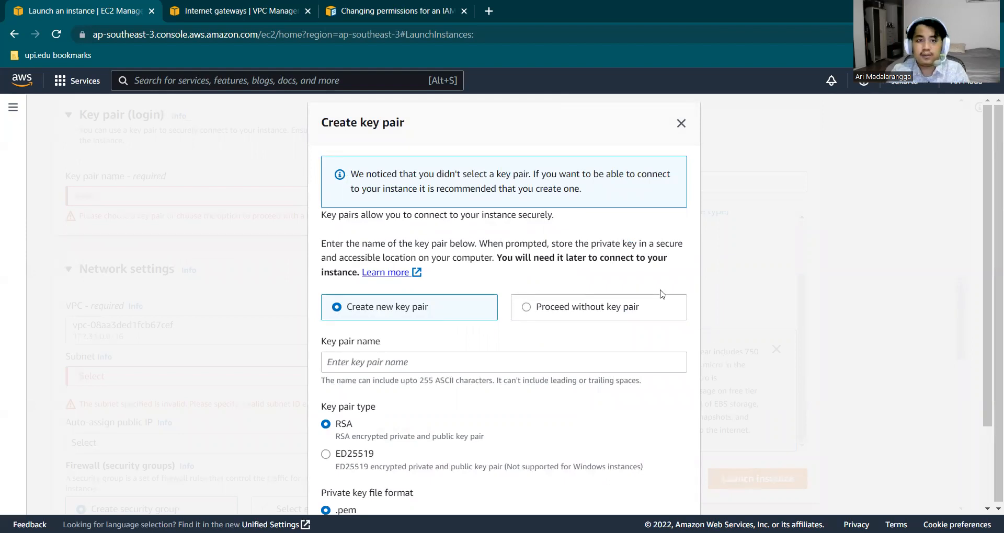
{"action": "scroll", "coordinate": [617, 270], "scroll_direction": "down", "scroll_amount": 1}
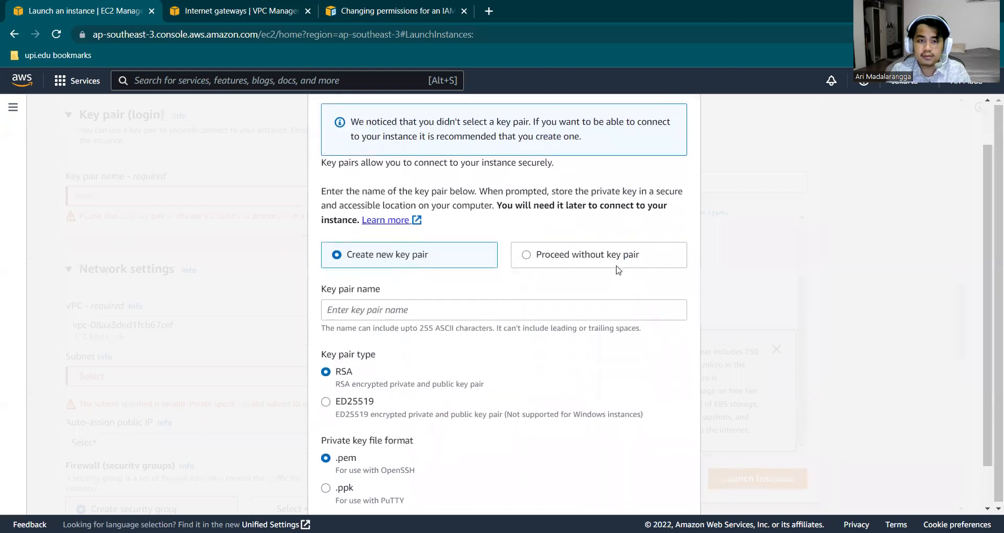
{"action": "scroll", "coordinate": [617, 270], "scroll_direction": "down", "scroll_amount": 1}
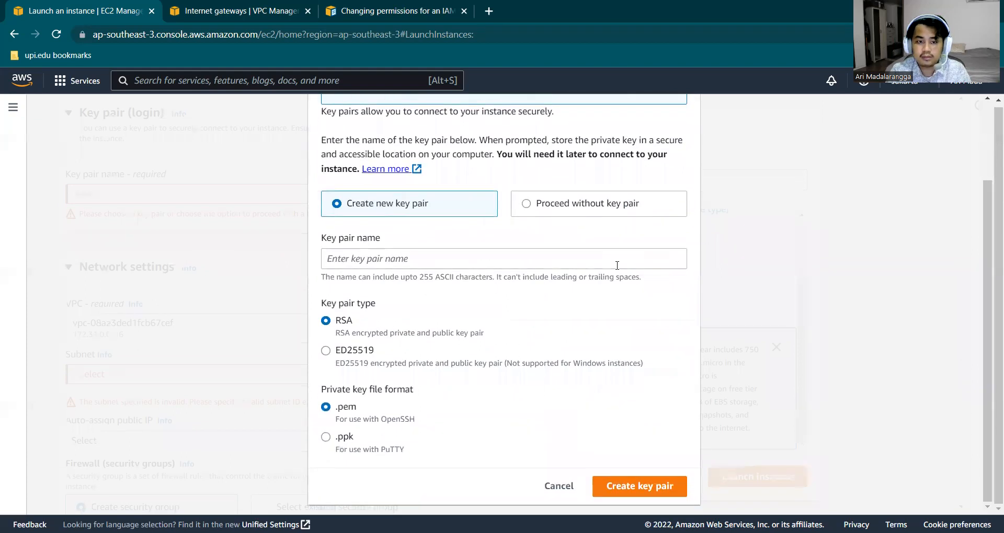
{"action": "left_click", "coordinate": [678, 486]}
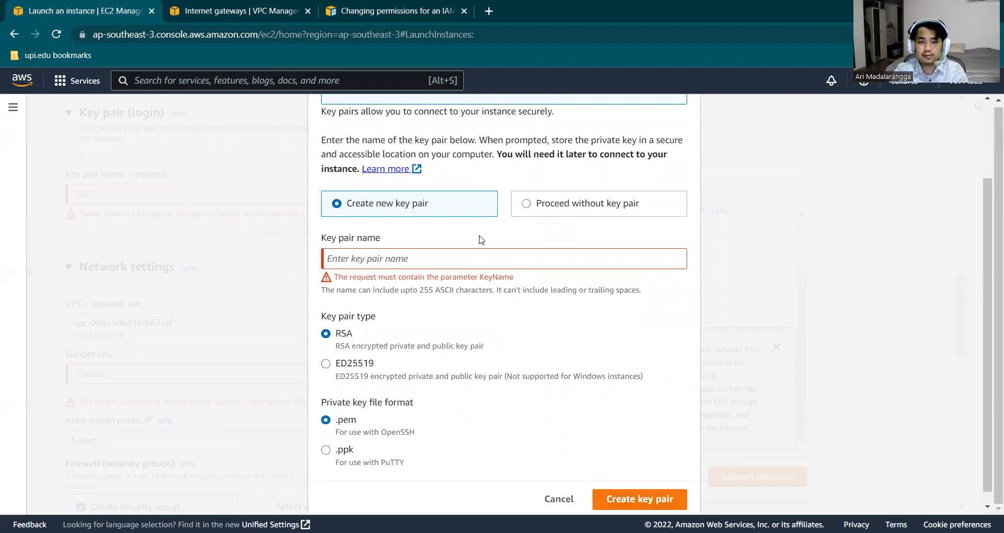
{"action": "left_click", "coordinate": [482, 251]}
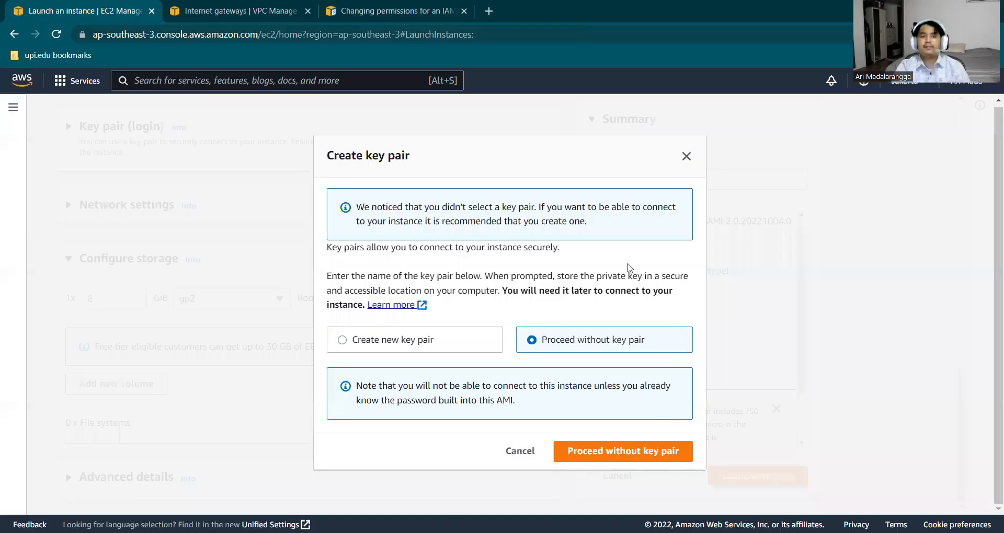
{"action": "left_click", "coordinate": [622, 451]}
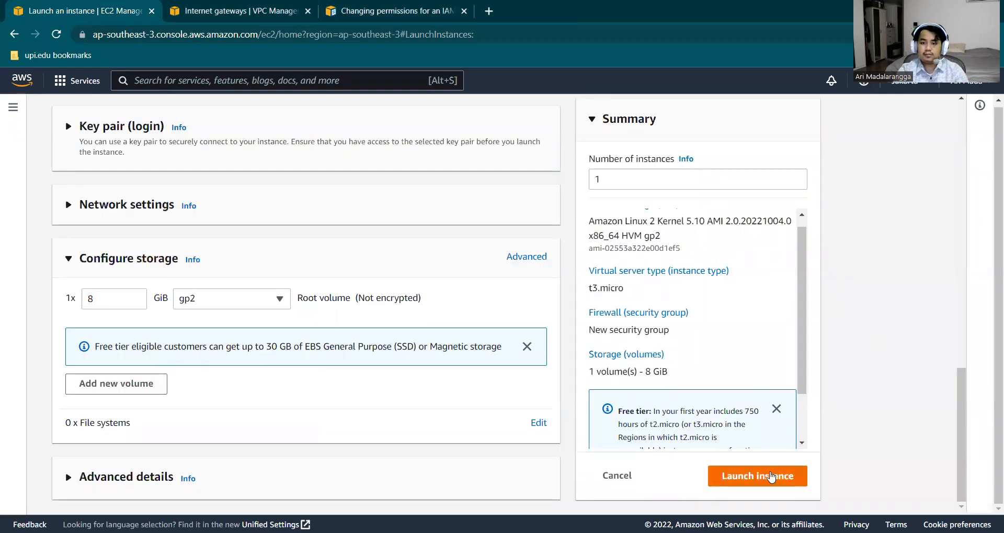
Step: Review the launch settings from the name and machine image through instance type and storage, including the expanded advanced details
{"action": "left_click_drag", "start_coordinate": [962, 418], "coordinate": [937, 102]}
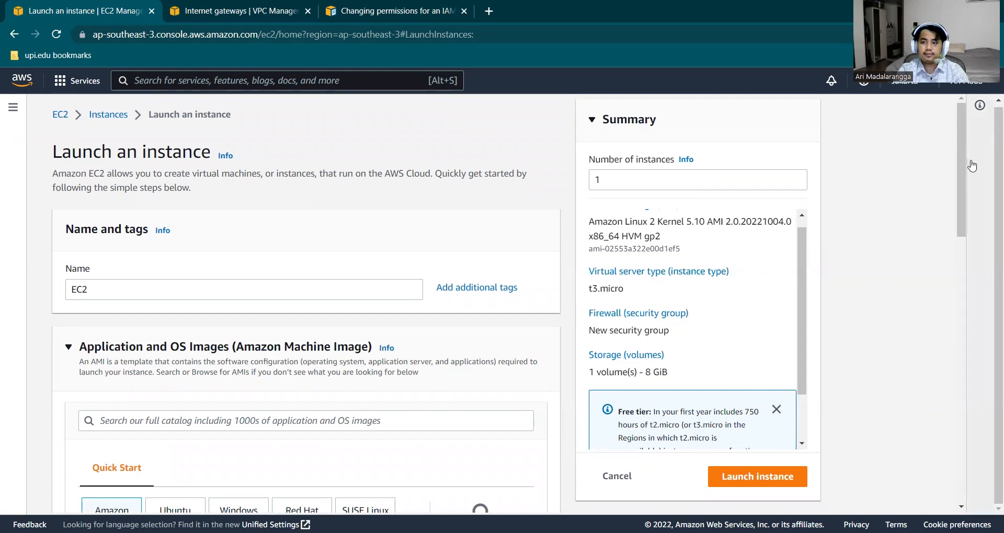
{"action": "left_click_drag", "start_coordinate": [964, 170], "coordinate": [967, 199]}
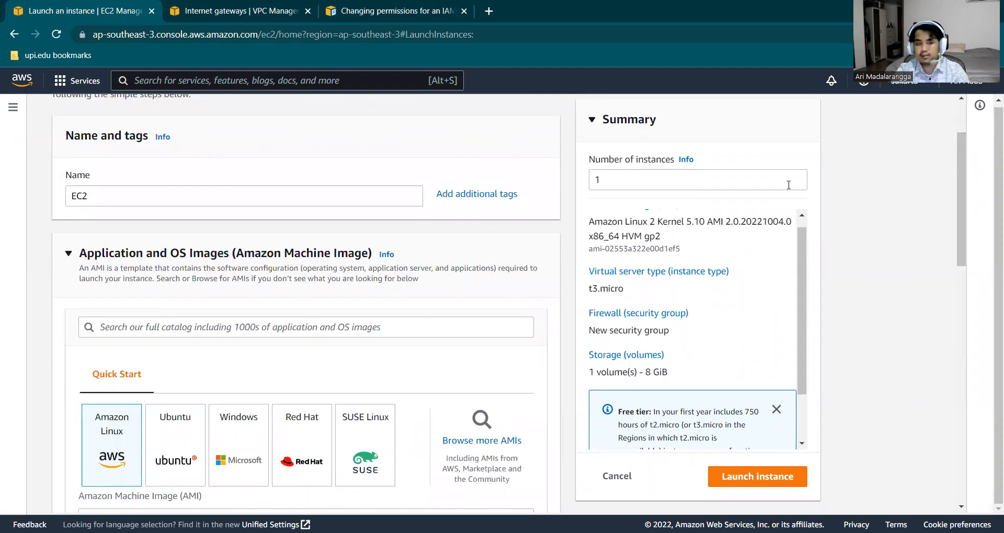
{"action": "left_click_drag", "start_coordinate": [961, 136], "coordinate": [943, 234]}
{"action": "scroll", "coordinate": [943, 235], "scroll_direction": "down", "scroll_amount": 1}
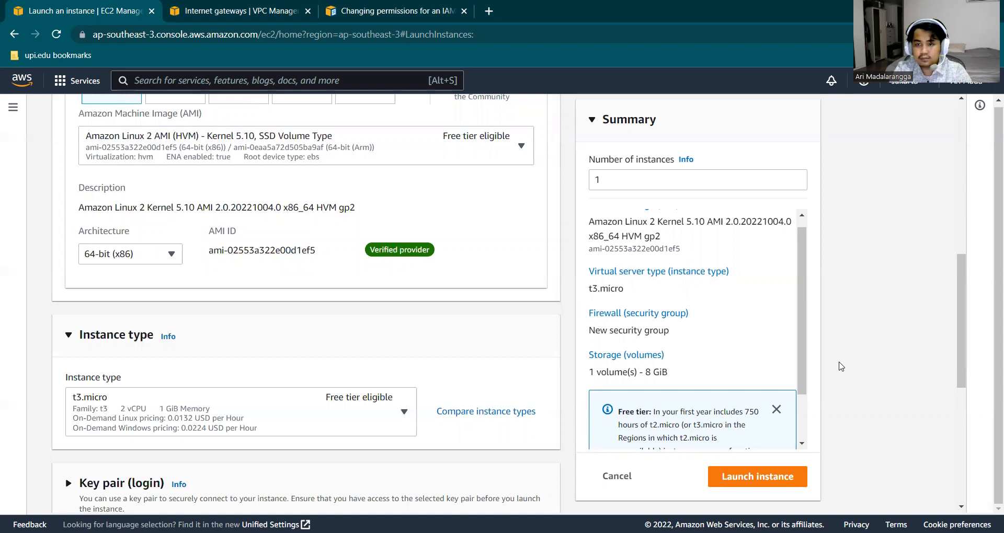
{"action": "scroll", "coordinate": [840, 367], "scroll_direction": "down", "scroll_amount": 6}
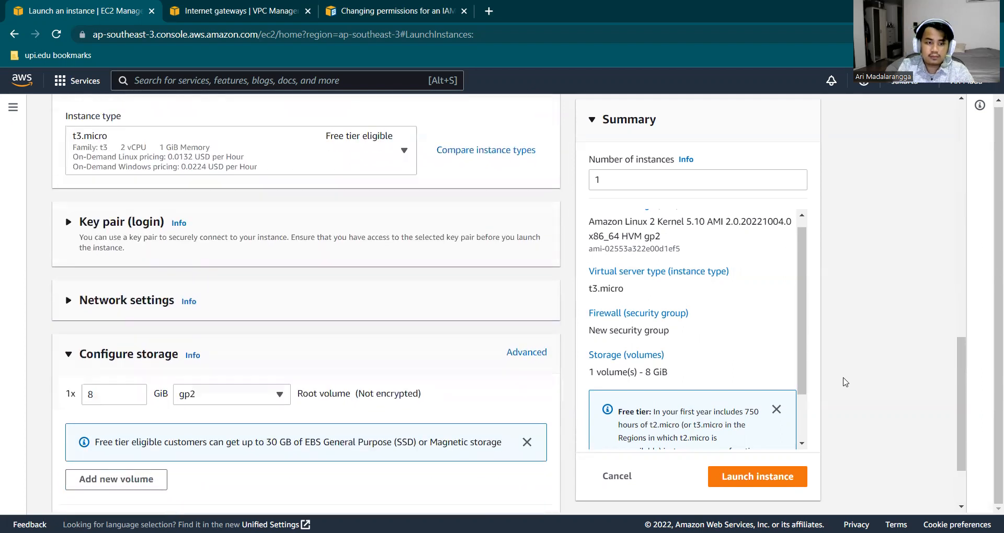
{"action": "scroll", "coordinate": [845, 382], "scroll_direction": "down", "scroll_amount": 1}
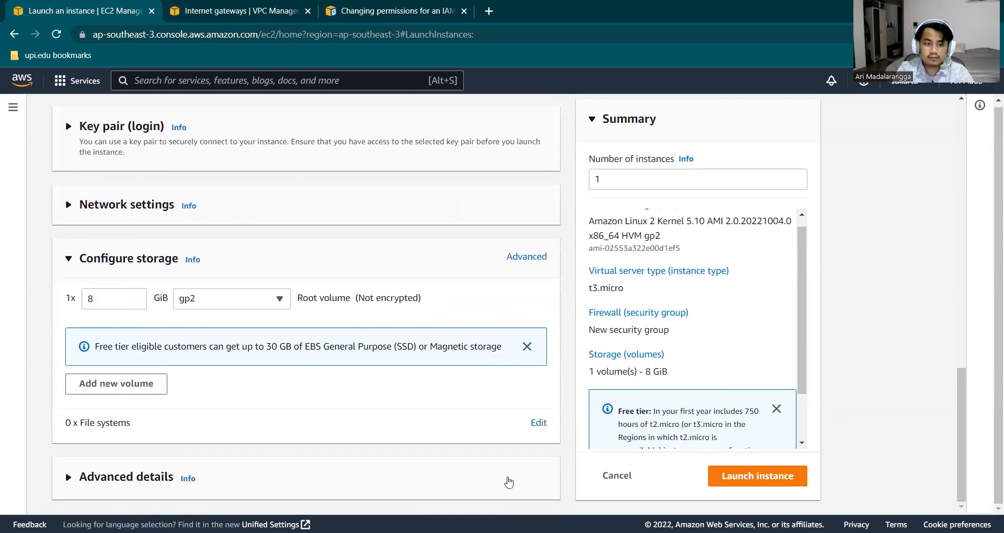
{"action": "left_click", "coordinate": [475, 478]}
{"action": "scroll", "coordinate": [39, 377], "scroll_direction": "down", "scroll_amount": 6}
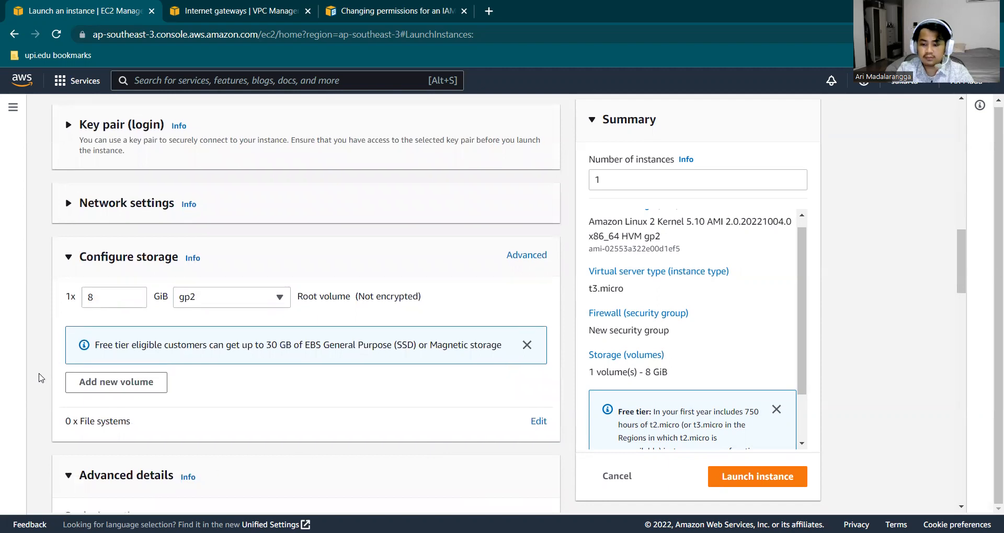
{"action": "scroll", "coordinate": [40, 377], "scroll_direction": "down", "scroll_amount": 1}
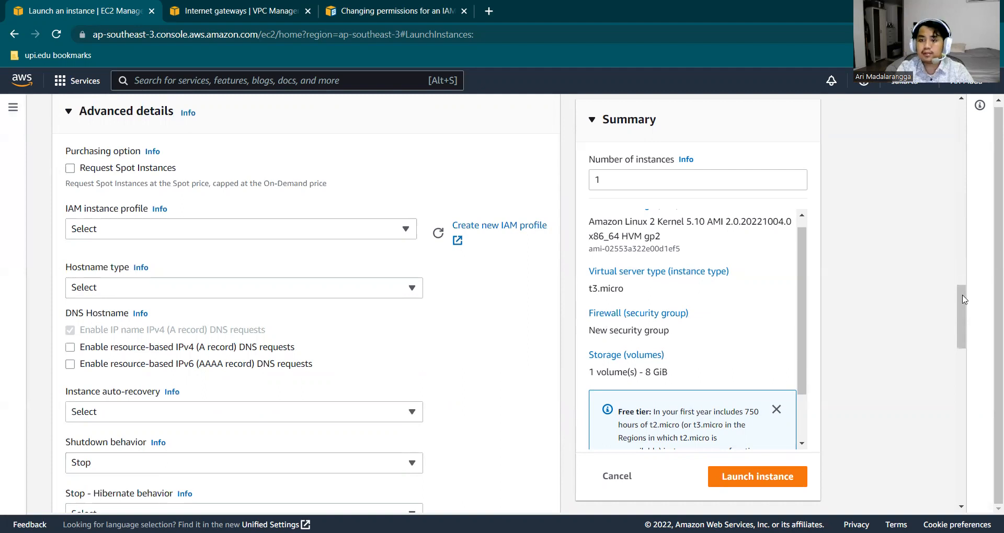
Step: Create a new key pair named Sistel-Cloud-Demo for the instance, keeping the RSA type and .pem private key format
{"action": "left_click_drag", "start_coordinate": [963, 299], "coordinate": [960, 179]}
{"action": "scroll", "coordinate": [960, 179], "scroll_direction": "down", "scroll_amount": 6}
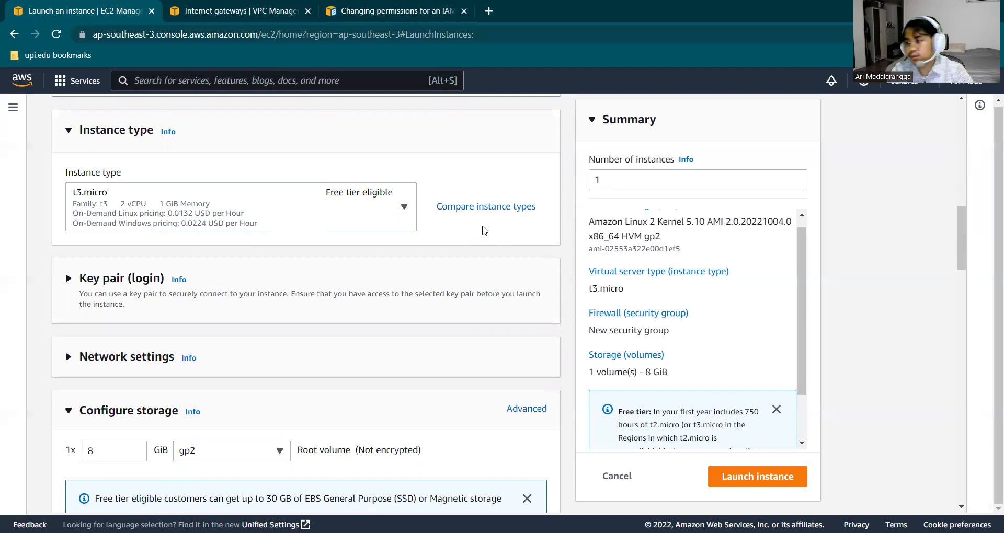
{"action": "left_click", "coordinate": [423, 291]}
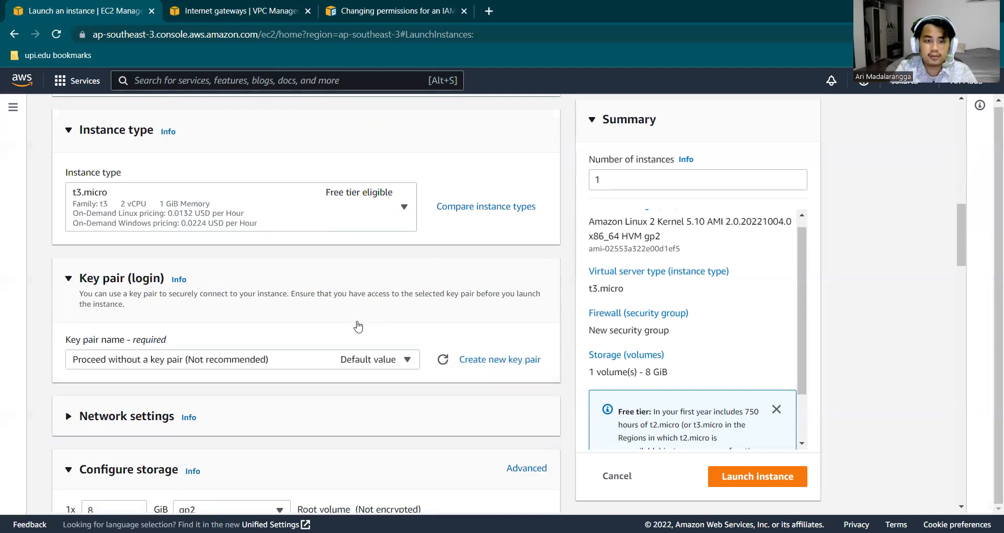
{"action": "left_click", "coordinate": [251, 366]}
{"action": "left_click", "coordinate": [211, 405]}
{"action": "left_click", "coordinate": [471, 360]}
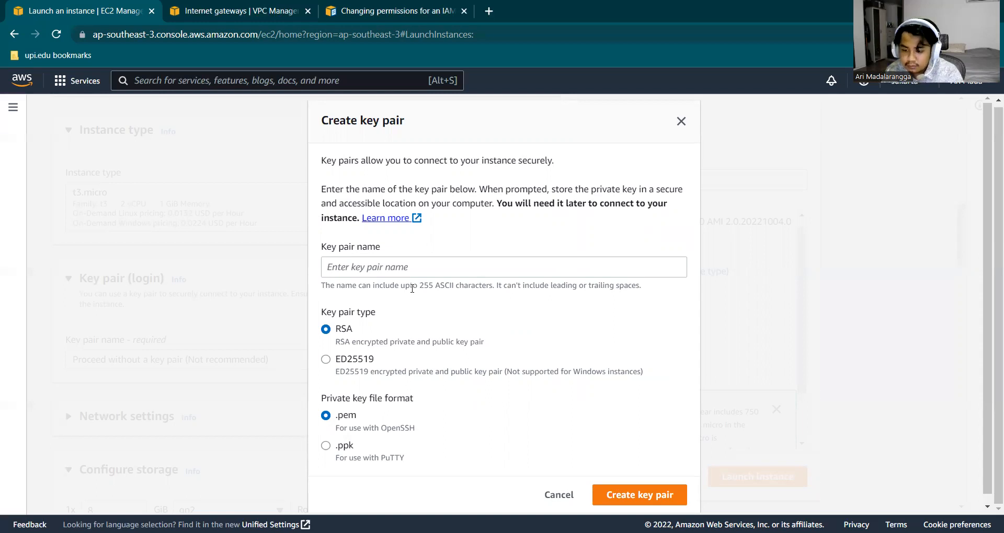
{"action": "right_click", "coordinate": [331, 35]}
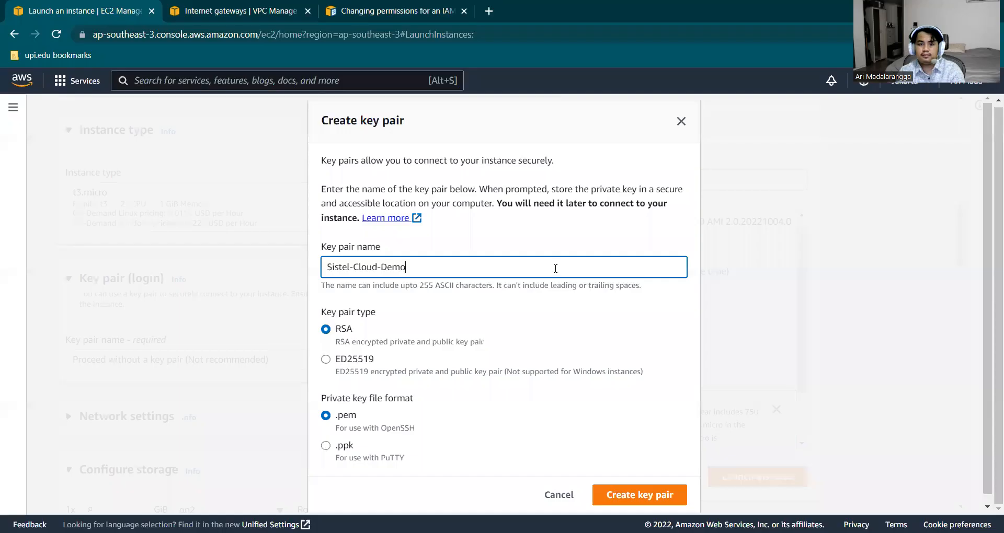
{"action": "key", "text": "ctrl+a"}
{"action": "key", "text": "BackSpace"}
{"action": "type", "text": "Sistel-Cloud-Demo"}
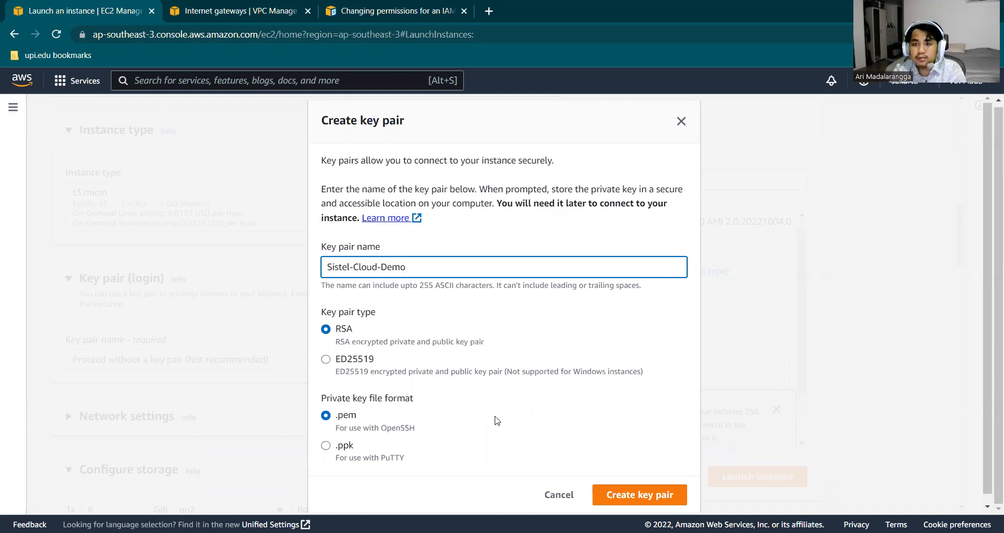
{"action": "scroll", "coordinate": [981, 211], "scroll_direction": "down", "scroll_amount": 1}
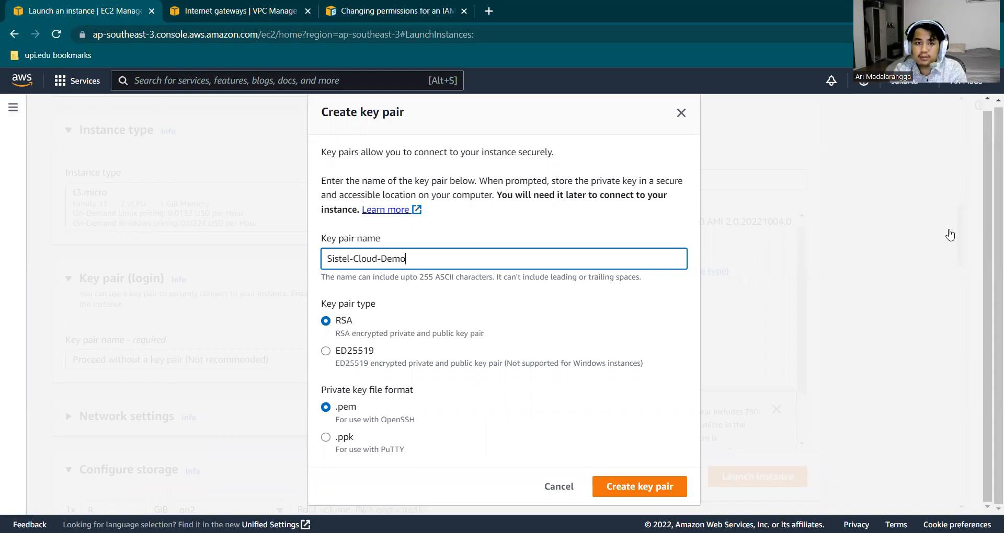
{"action": "left_click", "coordinate": [620, 488]}
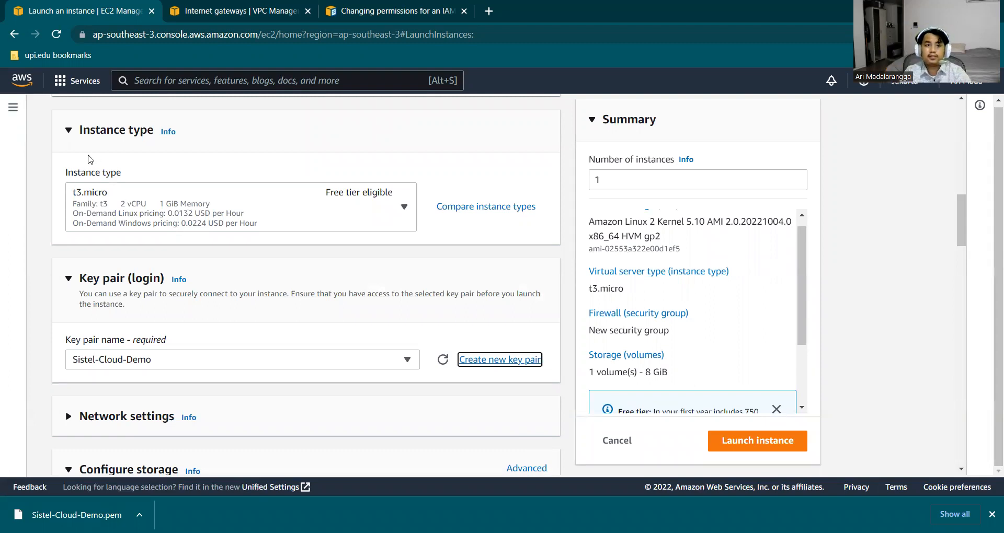
Step: Collapse the instance type and key pair sections and select VPC-A as the VPC in the instance's network settings
{"action": "left_click", "coordinate": [96, 136]}
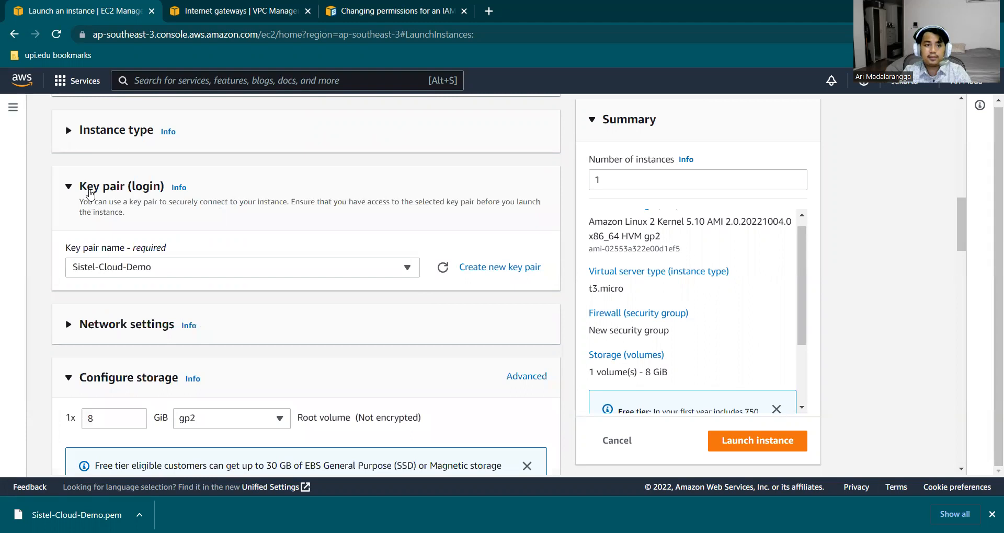
{"action": "left_click", "coordinate": [90, 187]}
{"action": "left_click", "coordinate": [118, 264]}
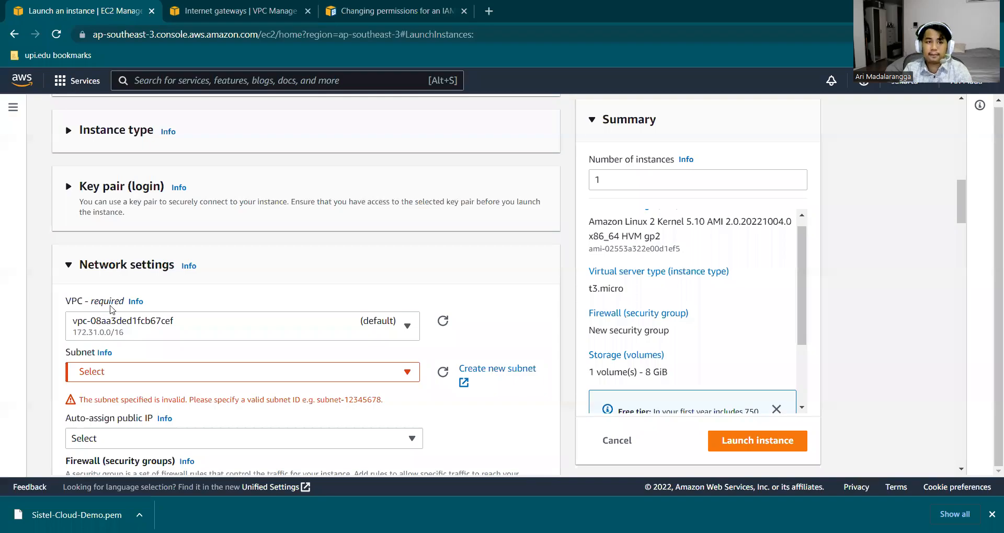
{"action": "left_click", "coordinate": [132, 324]}
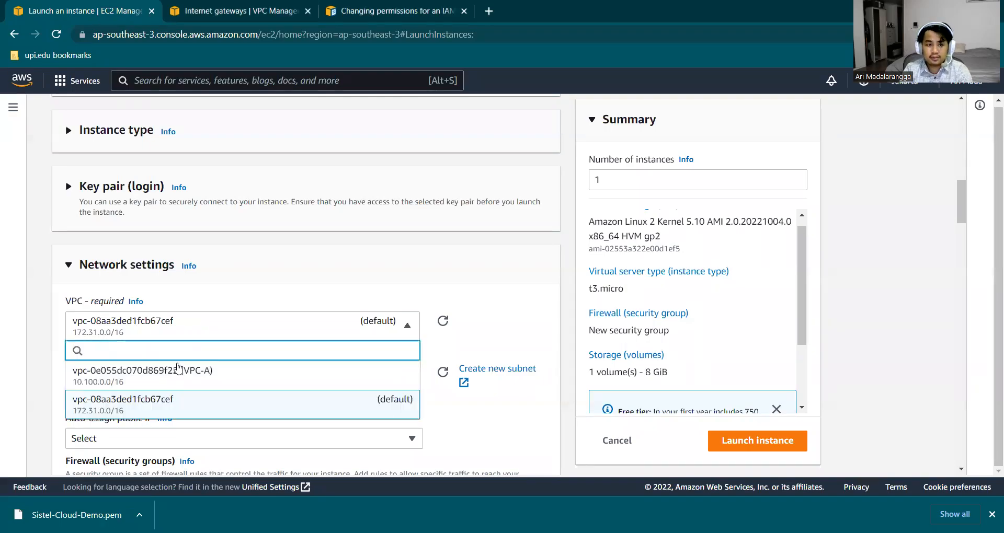
{"action": "left_click", "coordinate": [187, 386]}
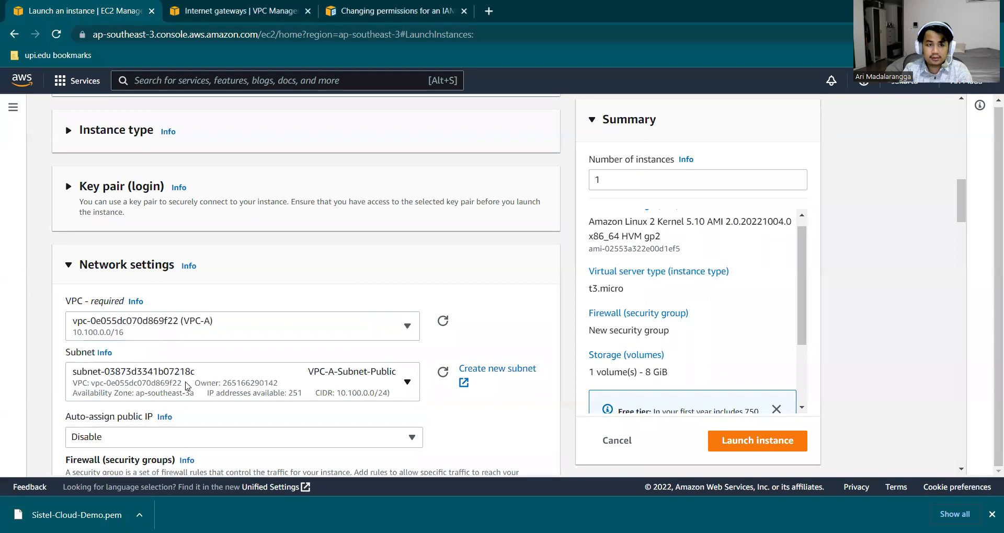
{"action": "left_click", "coordinate": [85, 358]}
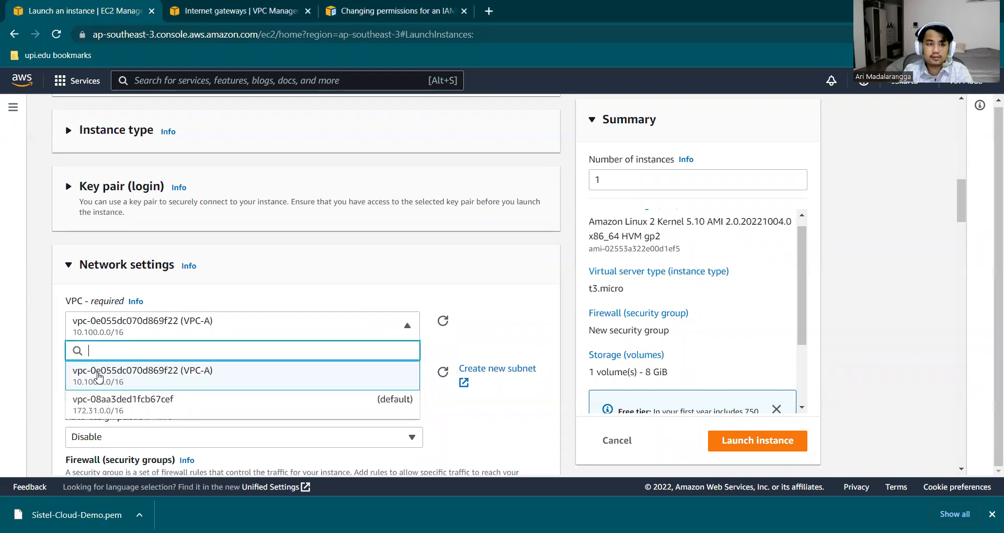
{"action": "left_click", "coordinate": [53, 372]}
Step: Review the instance's security group rules and storage, and enable auto-assignment of a public IP
{"action": "scroll", "coordinate": [37, 380], "scroll_direction": "down", "scroll_amount": 3}
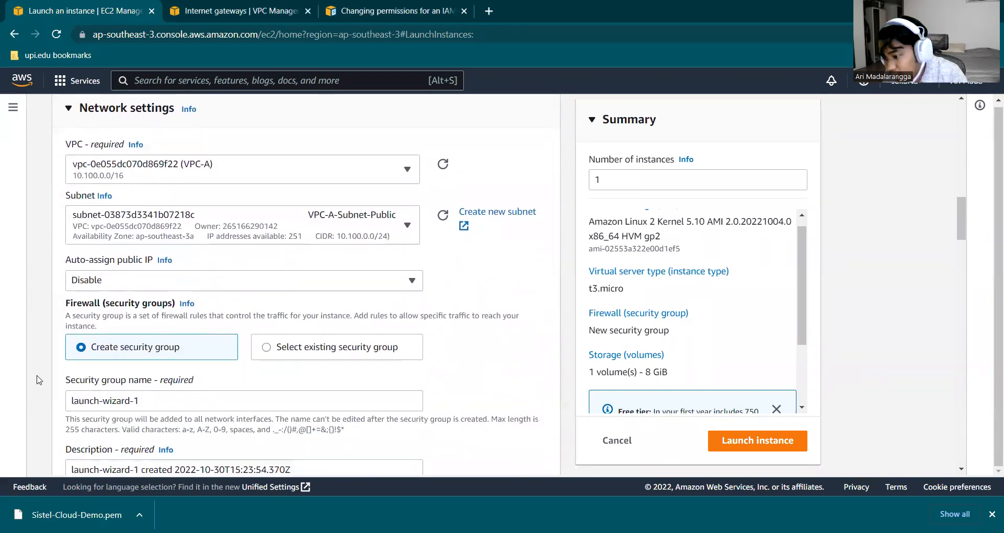
{"action": "scroll", "coordinate": [36, 380], "scroll_direction": "down", "scroll_amount": 1}
{"action": "scroll", "coordinate": [37, 381], "scroll_direction": "down", "scroll_amount": 3}
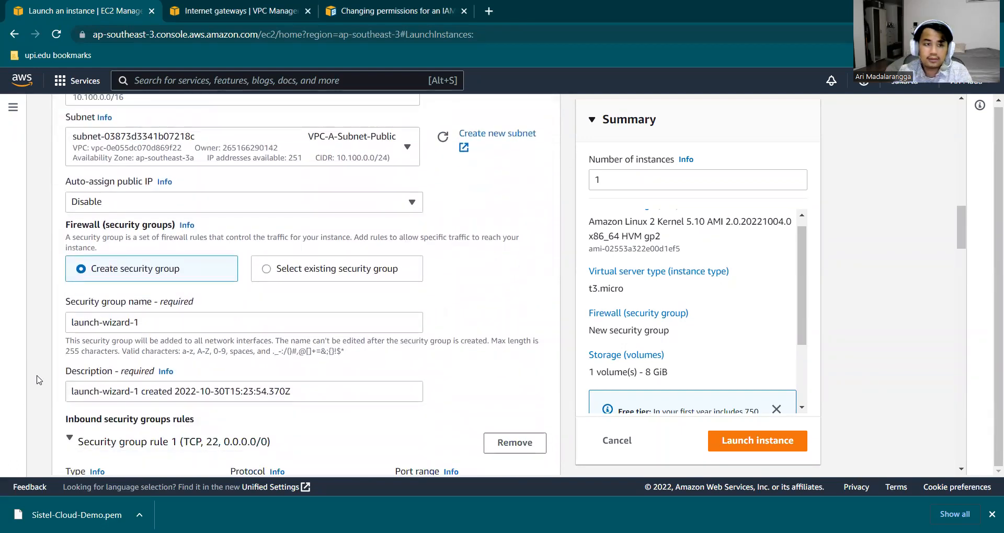
{"action": "scroll", "coordinate": [37, 380], "scroll_direction": "down", "scroll_amount": 4}
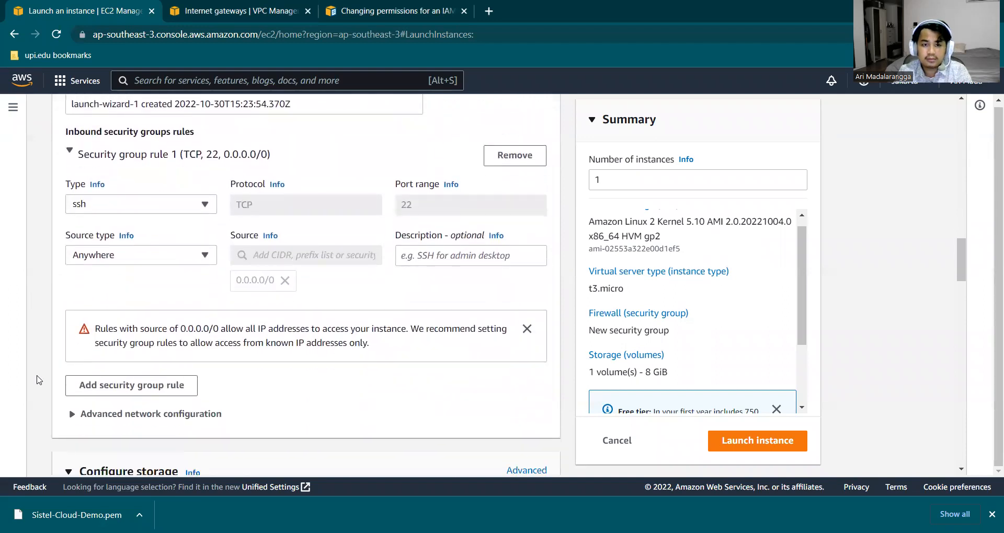
{"action": "scroll", "coordinate": [37, 380], "scroll_direction": "down", "scroll_amount": 4}
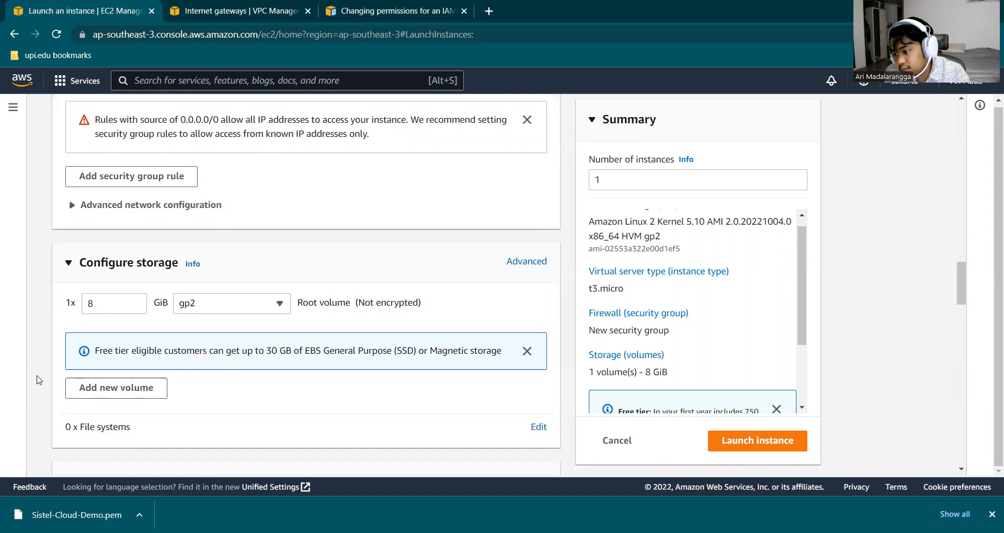
{"action": "scroll", "coordinate": [37, 380], "scroll_direction": "up", "scroll_amount": 9}
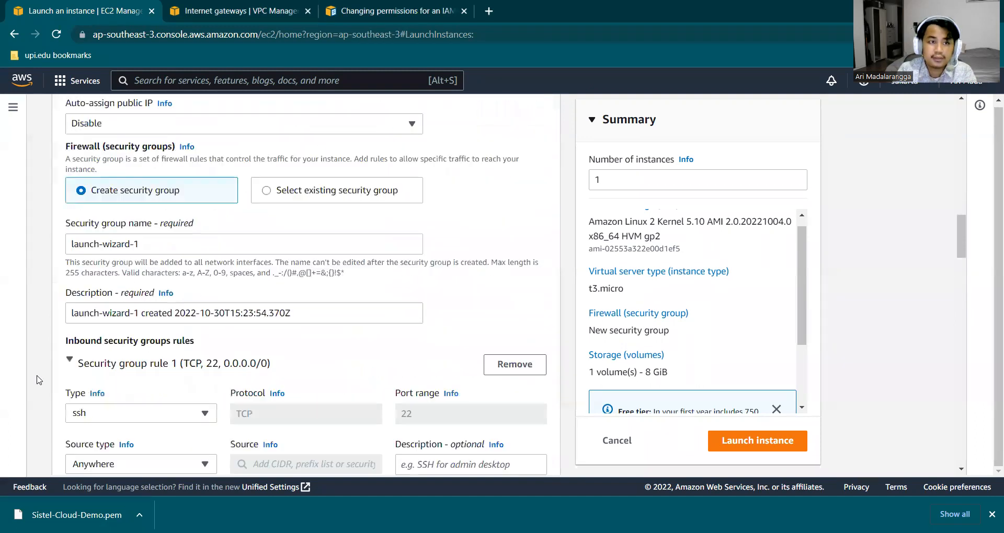
{"action": "scroll", "coordinate": [37, 380], "scroll_direction": "up", "scroll_amount": 3}
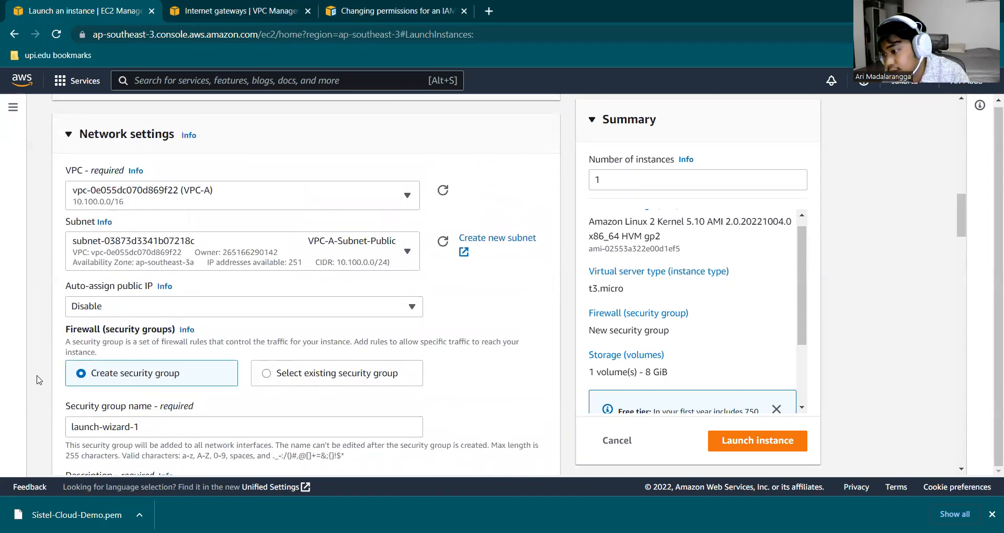
{"action": "left_click", "coordinate": [138, 307]}
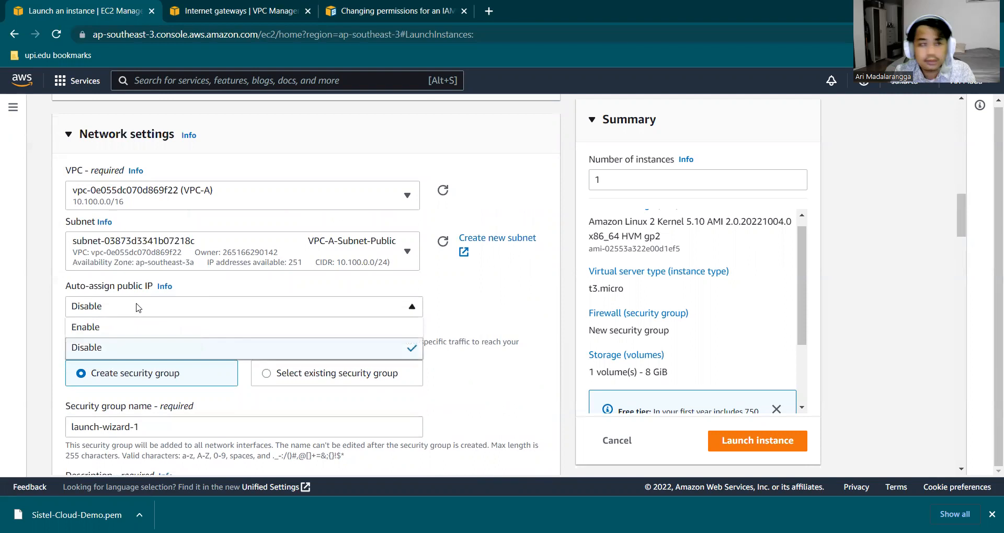
{"action": "left_click", "coordinate": [111, 332]}
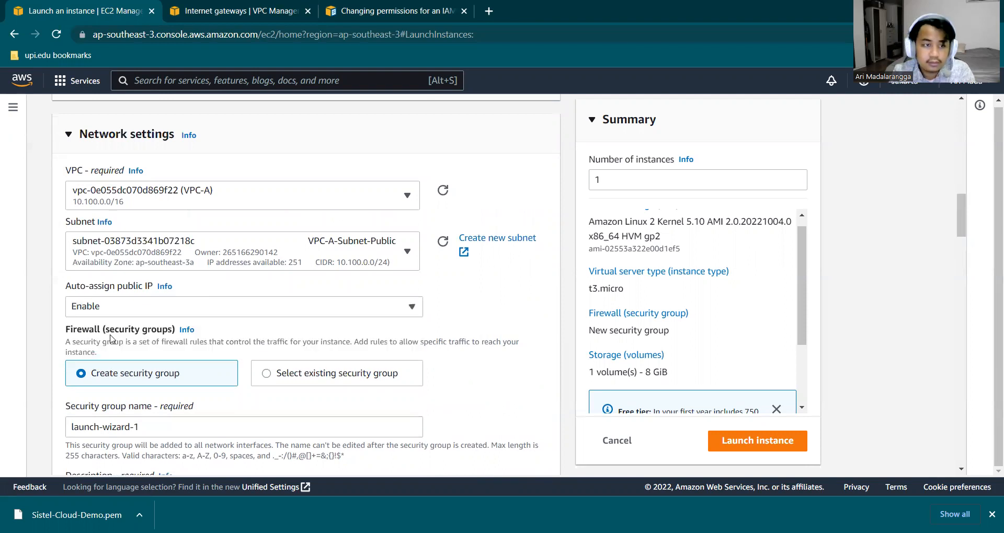
Step: Review the instance's subnet, firewall and SSH rule settings, then expand and inspect the advanced network configuration down to storage
{"action": "left_click", "coordinate": [24, 328]}
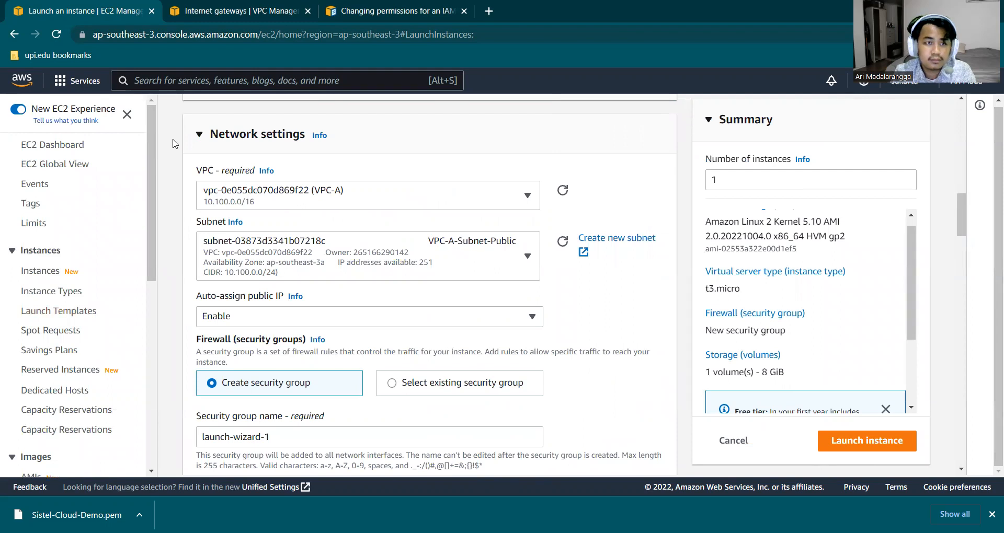
{"action": "scroll", "coordinate": [174, 209], "scroll_direction": "down", "scroll_amount": 1}
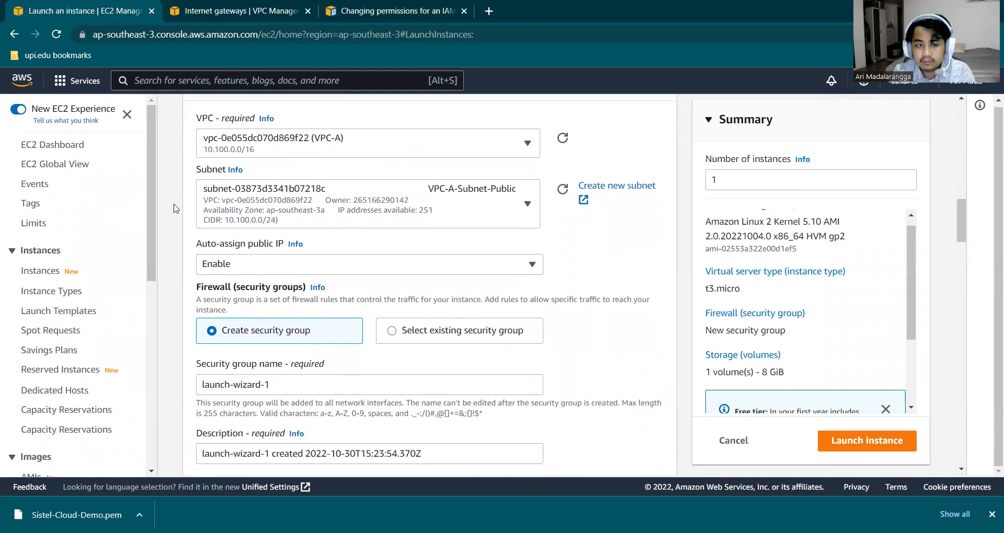
{"action": "scroll", "coordinate": [174, 209], "scroll_direction": "down", "scroll_amount": 1}
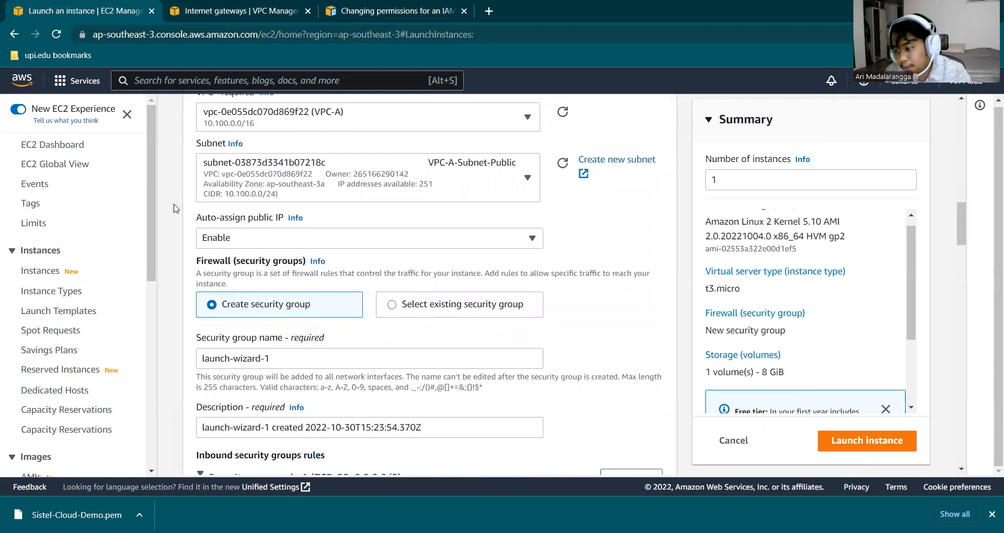
{"action": "scroll", "coordinate": [175, 208], "scroll_direction": "down", "scroll_amount": 3}
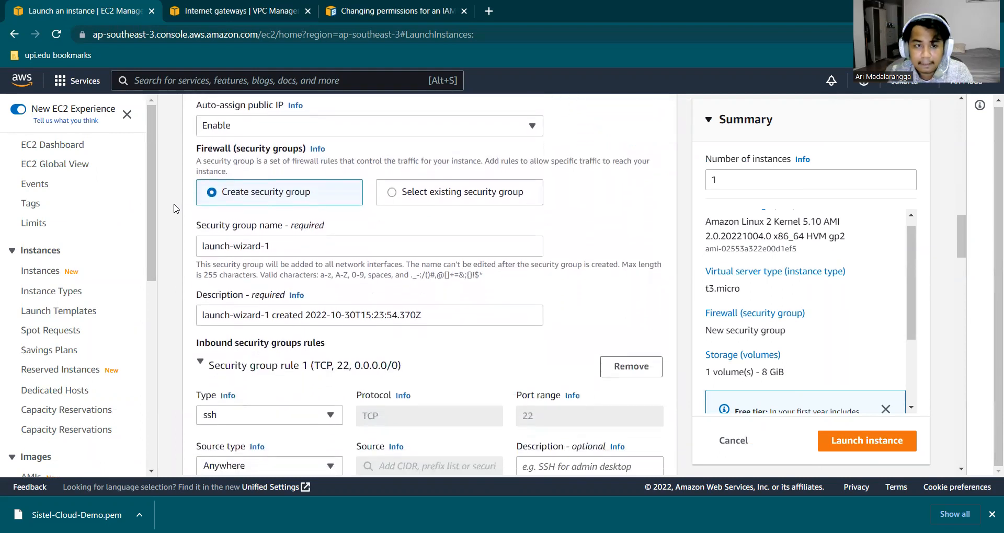
{"action": "scroll", "coordinate": [174, 209], "scroll_direction": "down", "scroll_amount": 2}
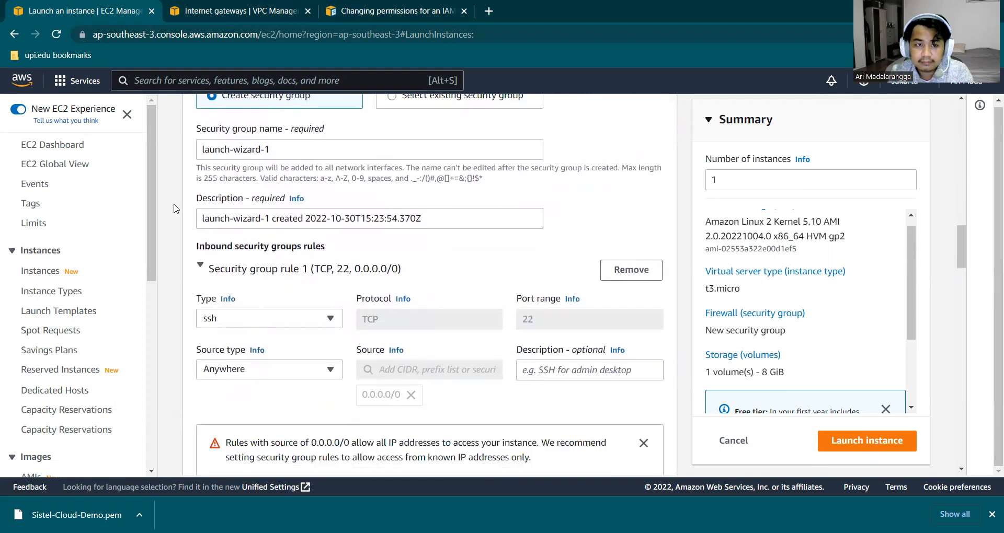
{"action": "scroll", "coordinate": [174, 208], "scroll_direction": "down", "scroll_amount": 4}
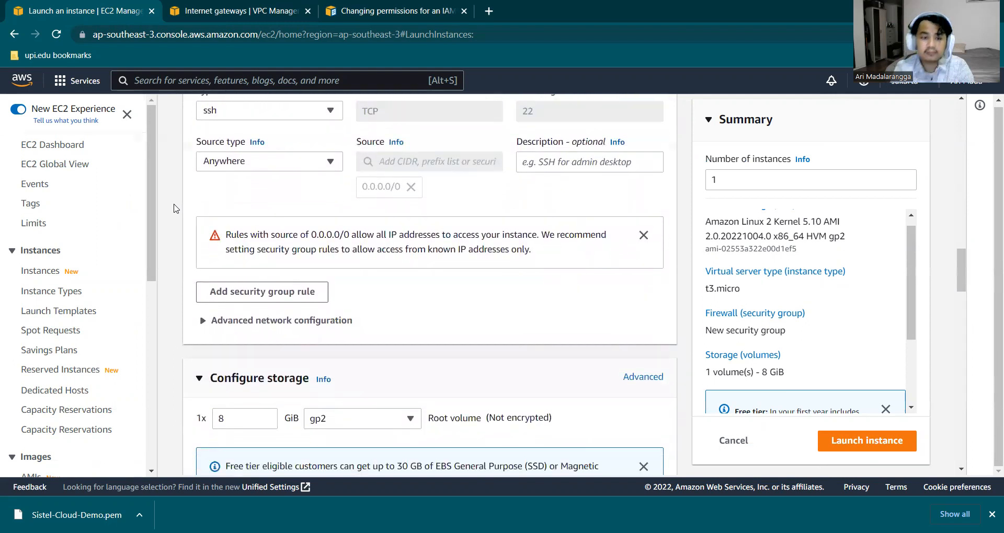
{"action": "scroll", "coordinate": [174, 208], "scroll_direction": "down", "scroll_amount": 1}
{"action": "left_click", "coordinate": [293, 241]}
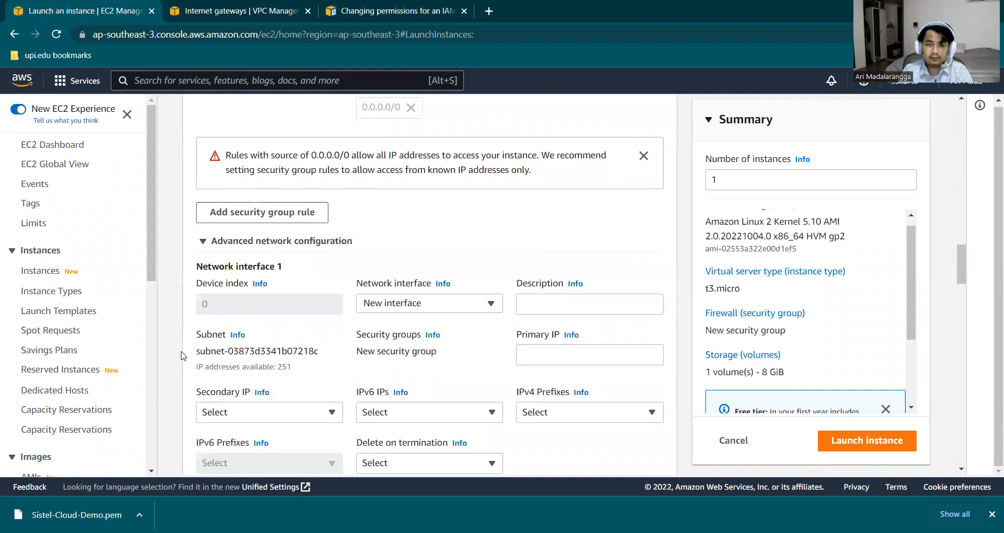
{"action": "scroll", "coordinate": [182, 356], "scroll_direction": "down", "scroll_amount": 1}
{"action": "scroll", "coordinate": [182, 356], "scroll_direction": "down", "scroll_amount": 1}
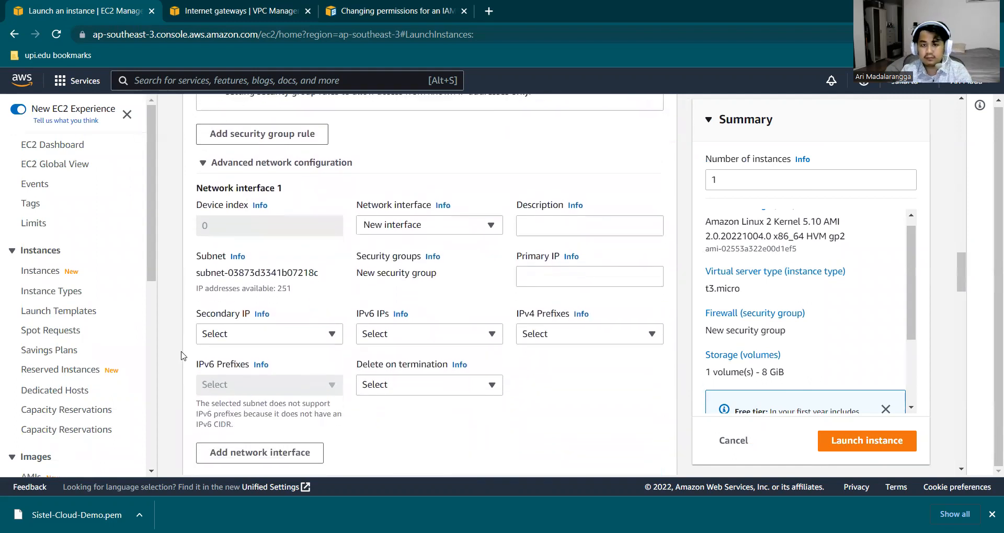
{"action": "scroll", "coordinate": [182, 355], "scroll_direction": "down", "scroll_amount": 4}
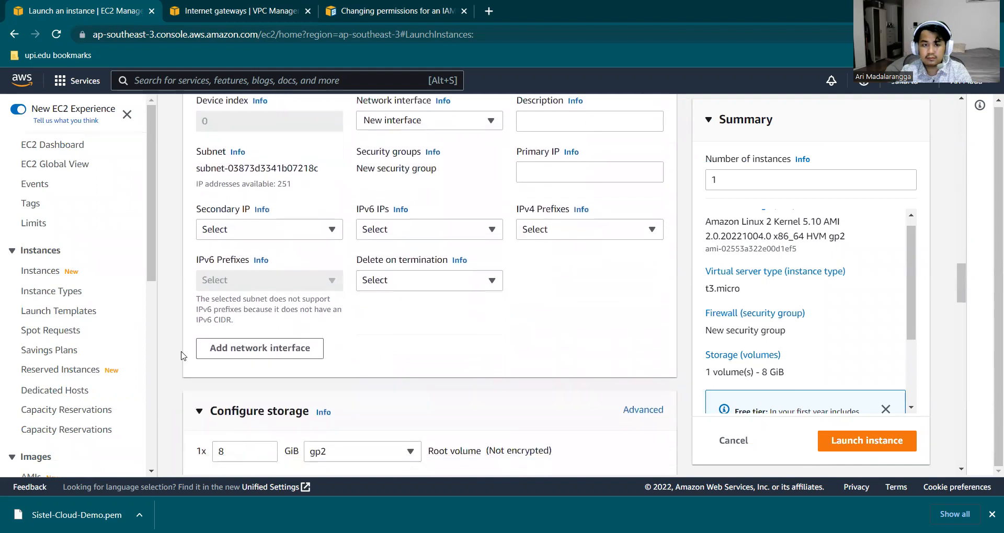
{"action": "scroll", "coordinate": [183, 355], "scroll_direction": "down", "scroll_amount": 4}
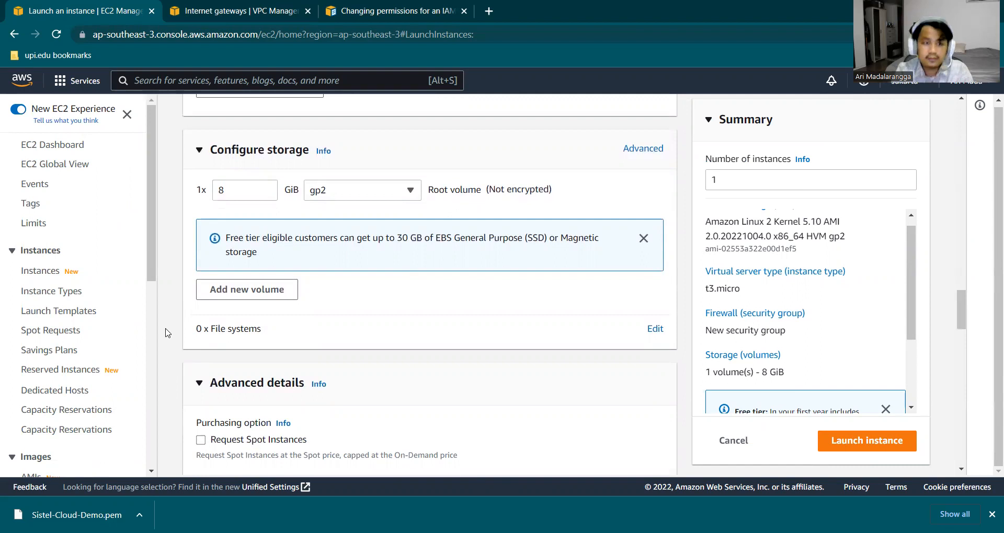
Step: Collapse the advanced details, storage, security group rule, advanced network configuration and network settings sections of the launch form
{"action": "scroll", "coordinate": [168, 333], "scroll_direction": "down", "scroll_amount": 3}
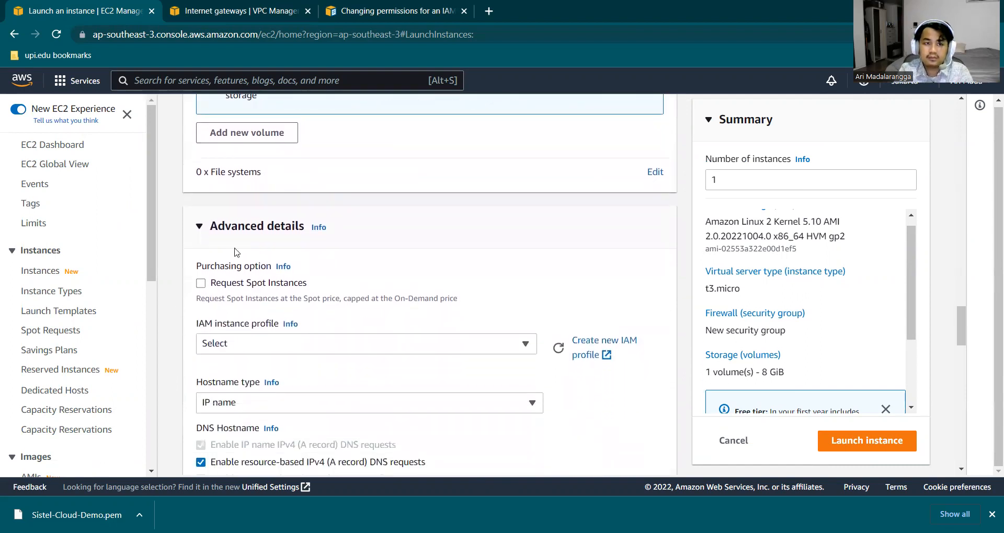
{"action": "left_click", "coordinate": [249, 226]}
{"action": "left_click", "coordinate": [238, 207]}
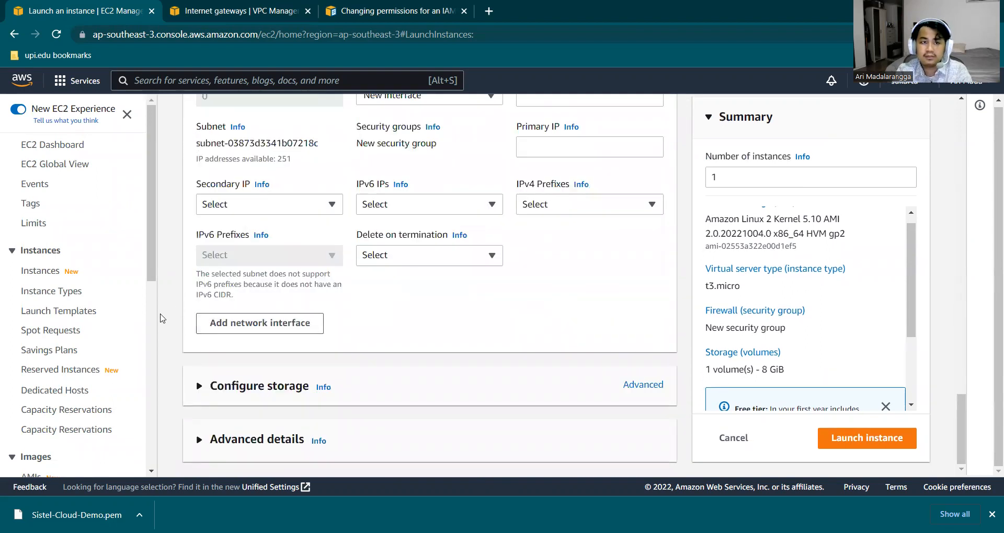
{"action": "scroll", "coordinate": [163, 319], "scroll_direction": "up", "scroll_amount": 7}
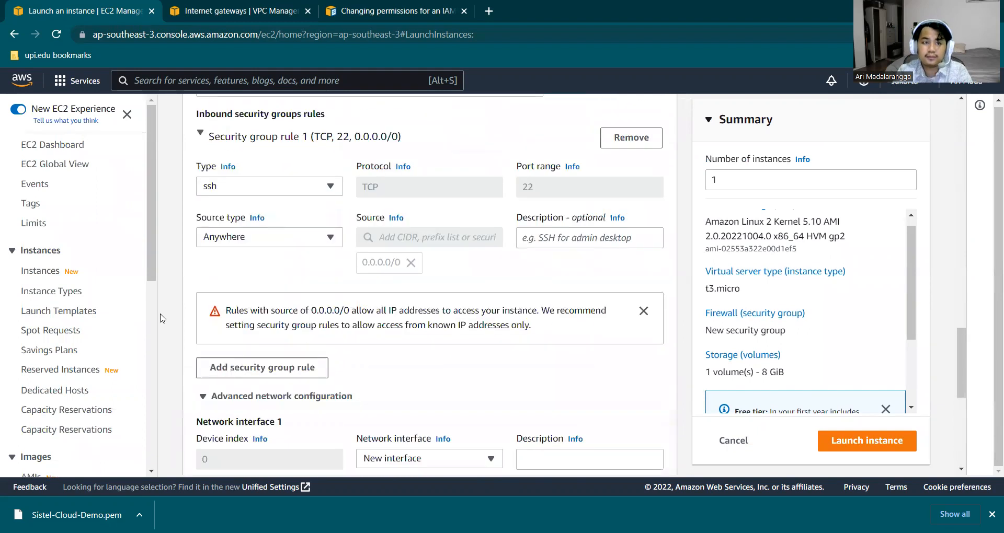
{"action": "left_click", "coordinate": [283, 142]}
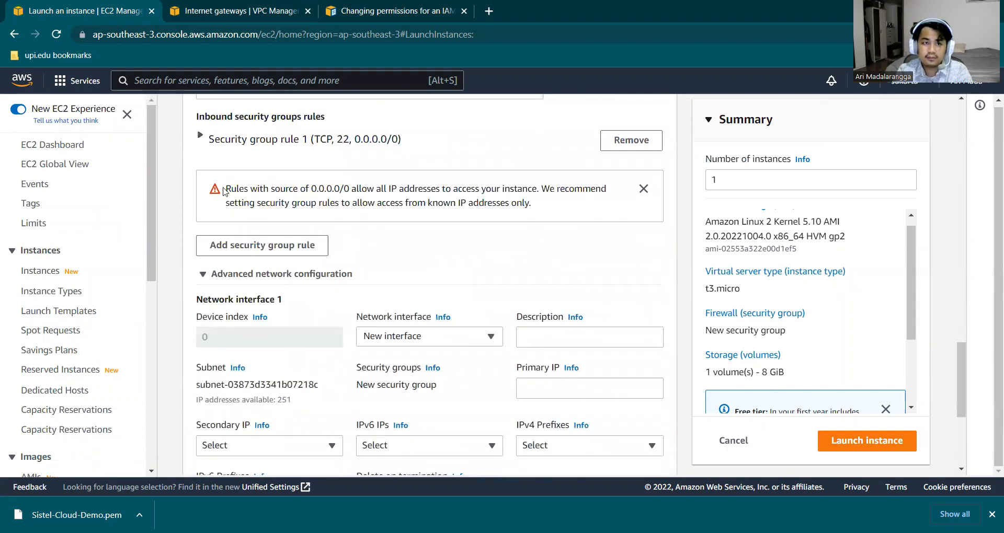
{"action": "key", "text": "Up"}
{"action": "left_click", "coordinate": [297, 303]}
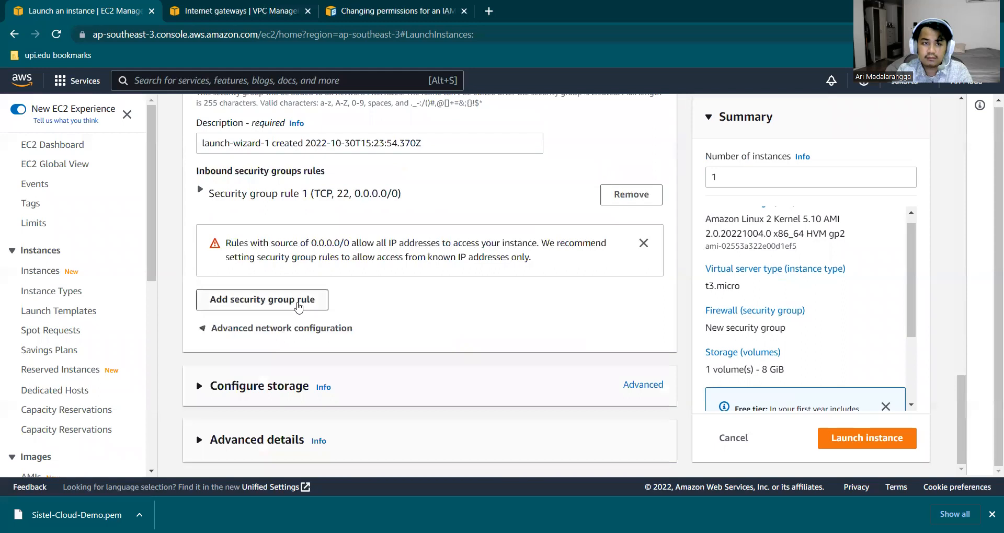
{"action": "scroll", "coordinate": [174, 213], "scroll_direction": "up", "scroll_amount": 2}
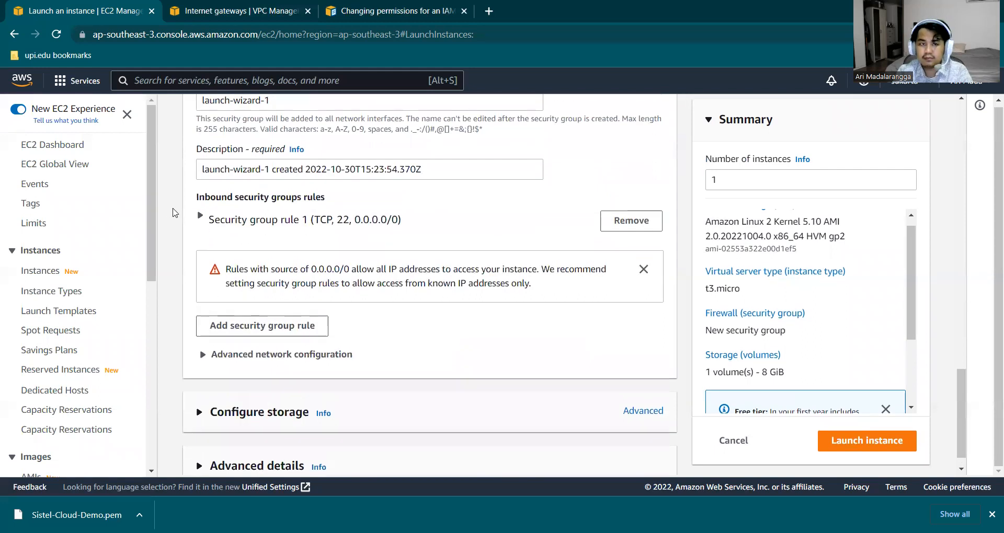
{"action": "scroll", "coordinate": [174, 213], "scroll_direction": "up", "scroll_amount": 4}
{"action": "scroll", "coordinate": [174, 213], "scroll_direction": "up", "scroll_amount": 1}
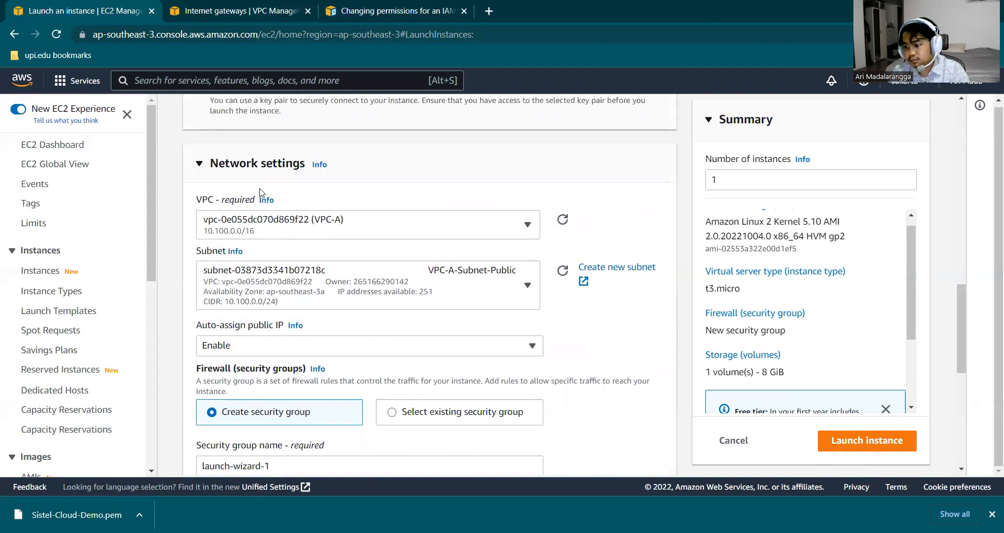
{"action": "left_click", "coordinate": [255, 164]}
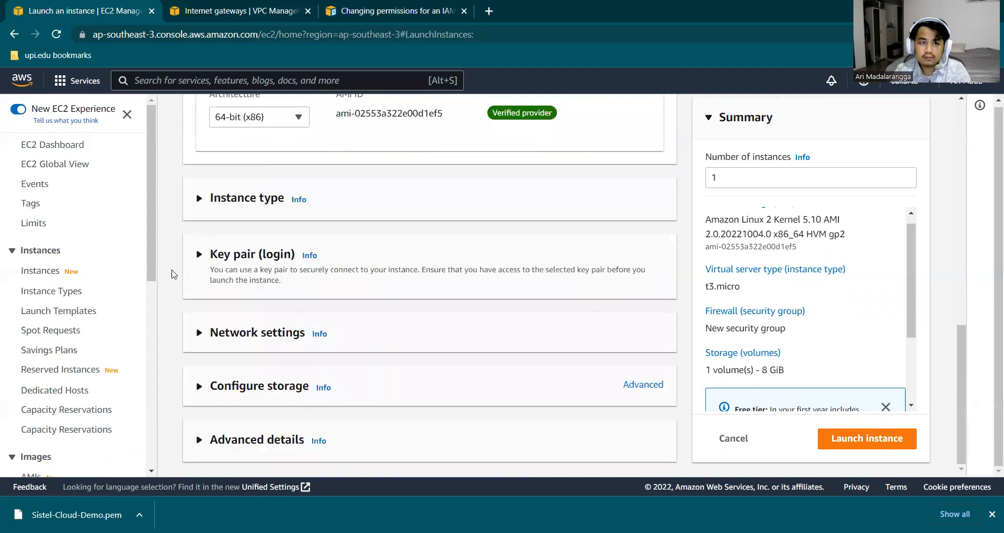
Step: Replace the instance name with VPC-A-EC2-Public
{"action": "scroll", "coordinate": [174, 275], "scroll_direction": "up", "scroll_amount": 7}
{"action": "scroll", "coordinate": [174, 275], "scroll_direction": "up", "scroll_amount": 2}
{"action": "double_click", "coordinate": [264, 261]}
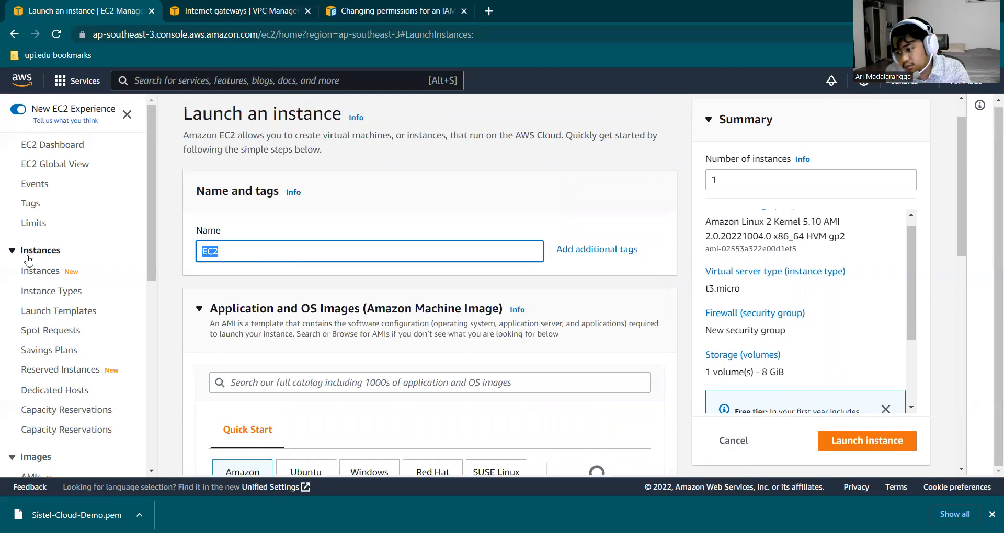
{"action": "key", "text": "BackSpace"}
{"action": "type", "text": "VPC-A-EC2-Public"}
{"action": "left_click", "coordinate": [168, 318]}
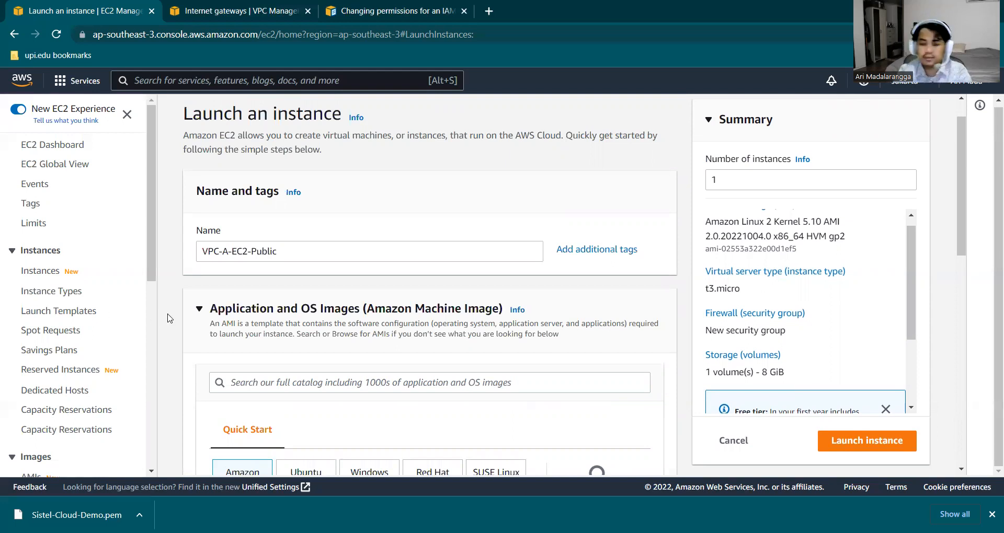
Step: Reopen the network settings and recheck the VPC, public subnet, inbound SSH rule and advanced network configuration
{"action": "scroll", "coordinate": [168, 318], "scroll_direction": "down", "scroll_amount": 9}
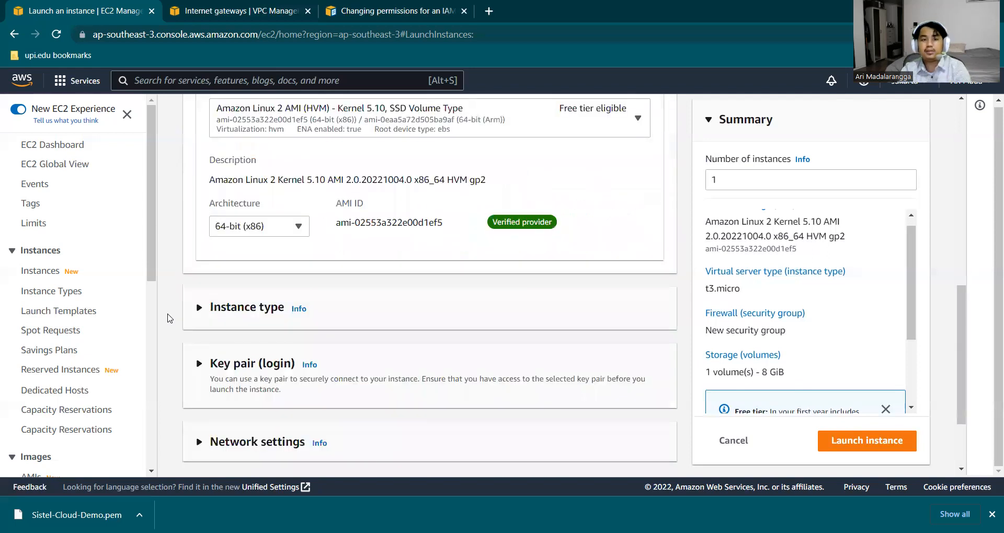
{"action": "scroll", "coordinate": [168, 318], "scroll_direction": "down", "scroll_amount": 2}
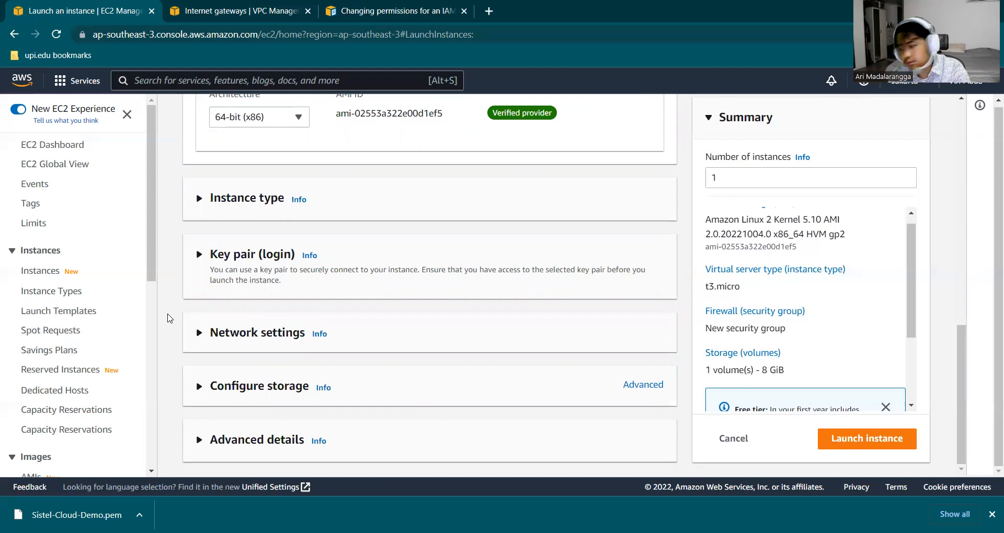
{"action": "left_click", "coordinate": [262, 341]}
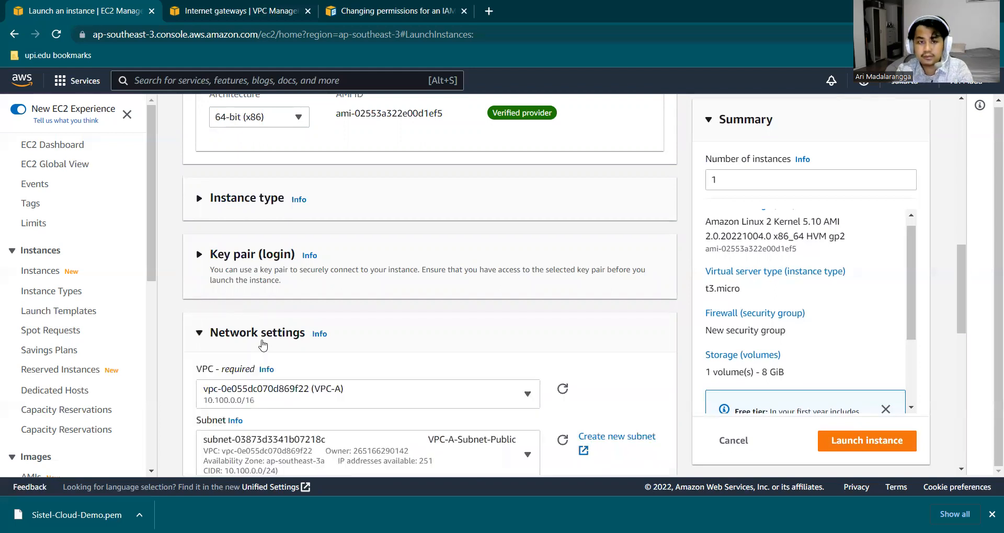
{"action": "scroll", "coordinate": [169, 391], "scroll_direction": "down", "scroll_amount": 4}
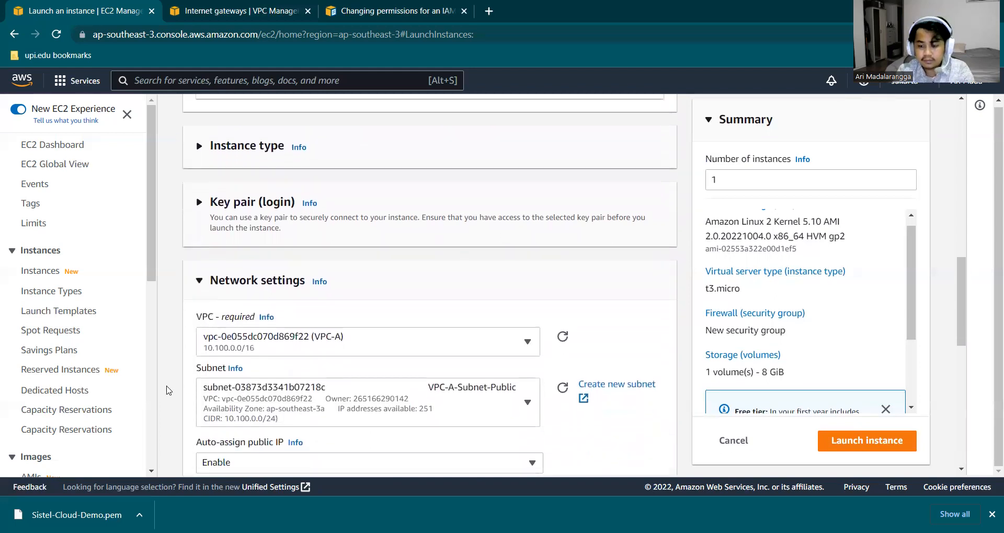
{"action": "scroll", "coordinate": [169, 391], "scroll_direction": "down", "scroll_amount": 4}
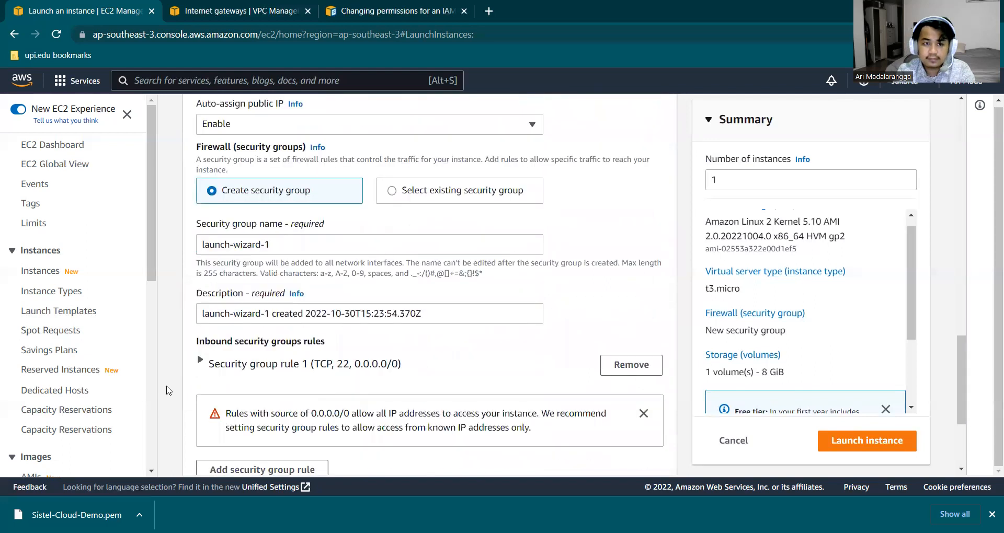
{"action": "left_click", "coordinate": [263, 338]}
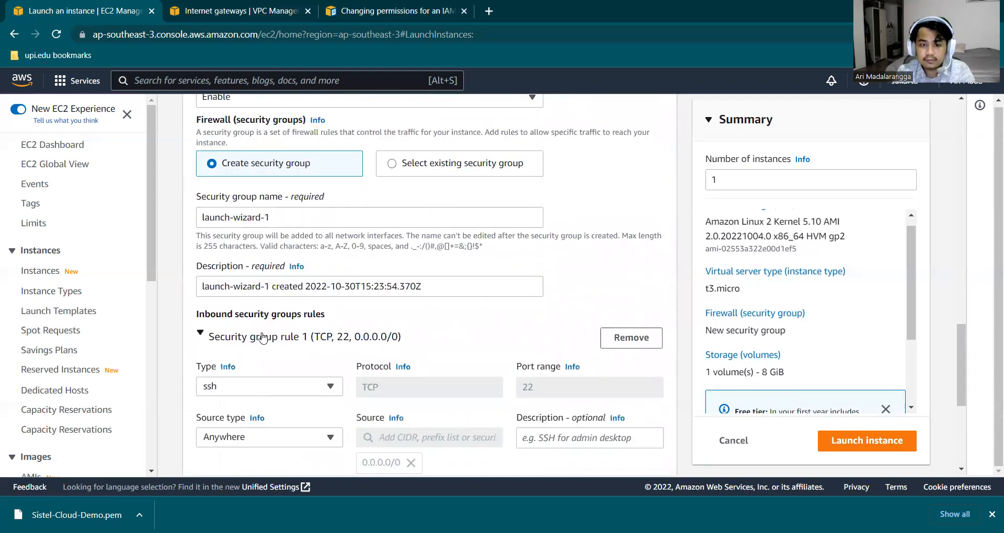
{"action": "scroll", "coordinate": [174, 352], "scroll_direction": "down", "scroll_amount": 3}
{"action": "scroll", "coordinate": [172, 352], "scroll_direction": "down", "scroll_amount": 2}
{"action": "left_click", "coordinate": [228, 331]}
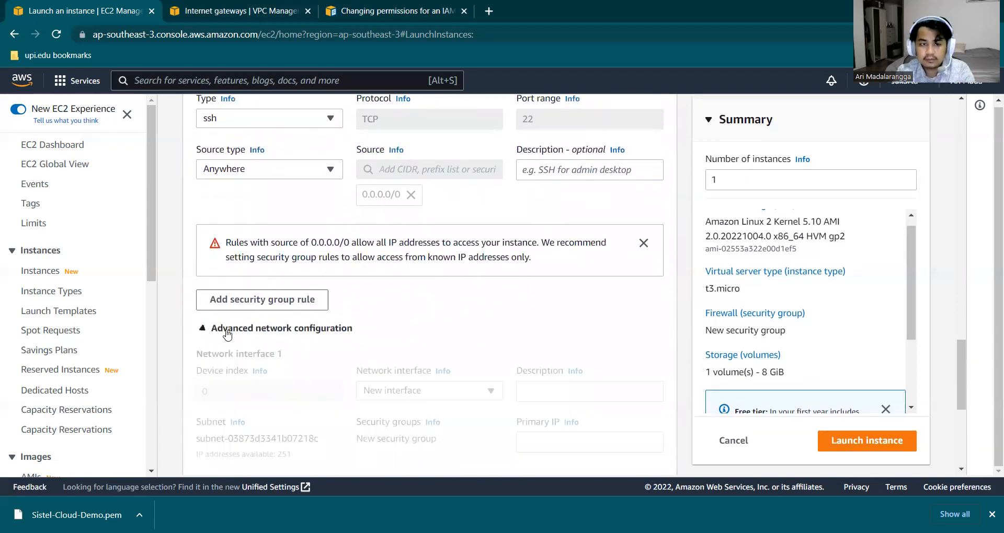
{"action": "scroll", "coordinate": [177, 359], "scroll_direction": "down", "scroll_amount": 2}
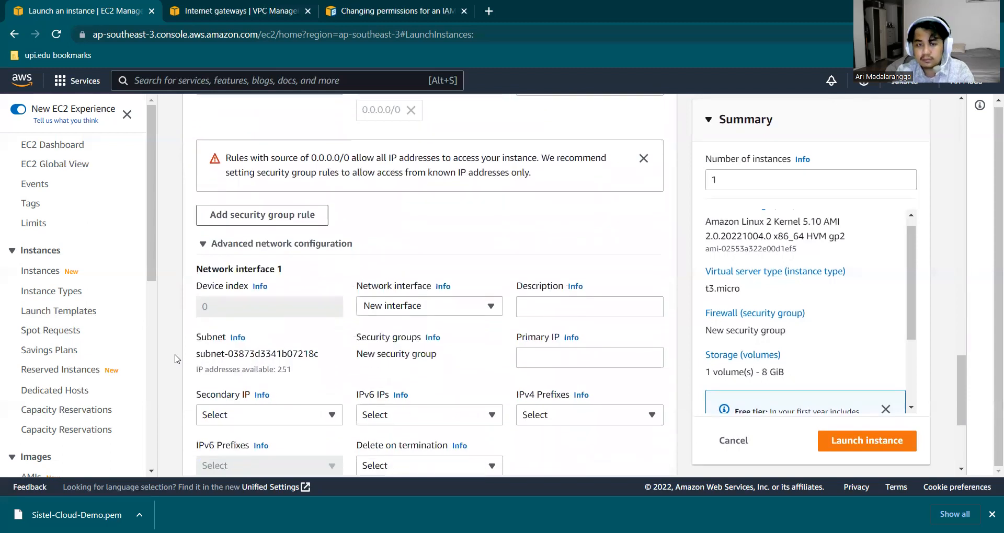
{"action": "scroll", "coordinate": [177, 359], "scroll_direction": "down", "scroll_amount": 1}
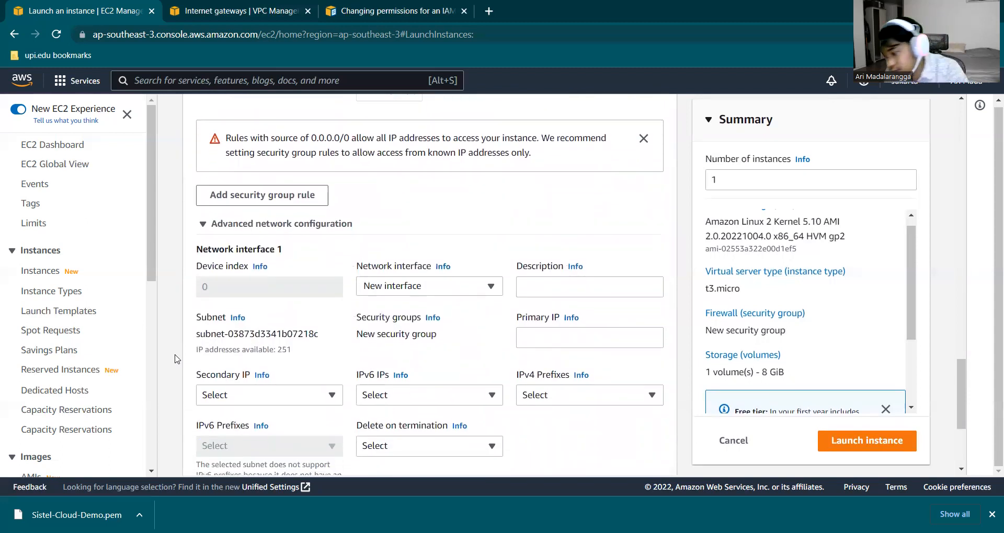
{"action": "scroll", "coordinate": [175, 360], "scroll_direction": "down", "scroll_amount": 2}
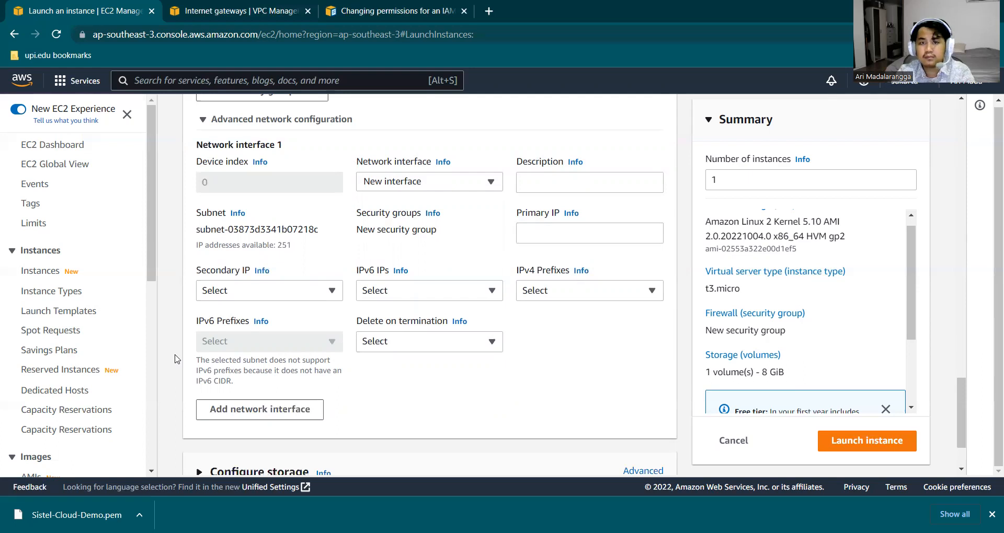
{"action": "scroll", "coordinate": [176, 359], "scroll_direction": "down", "scroll_amount": 3}
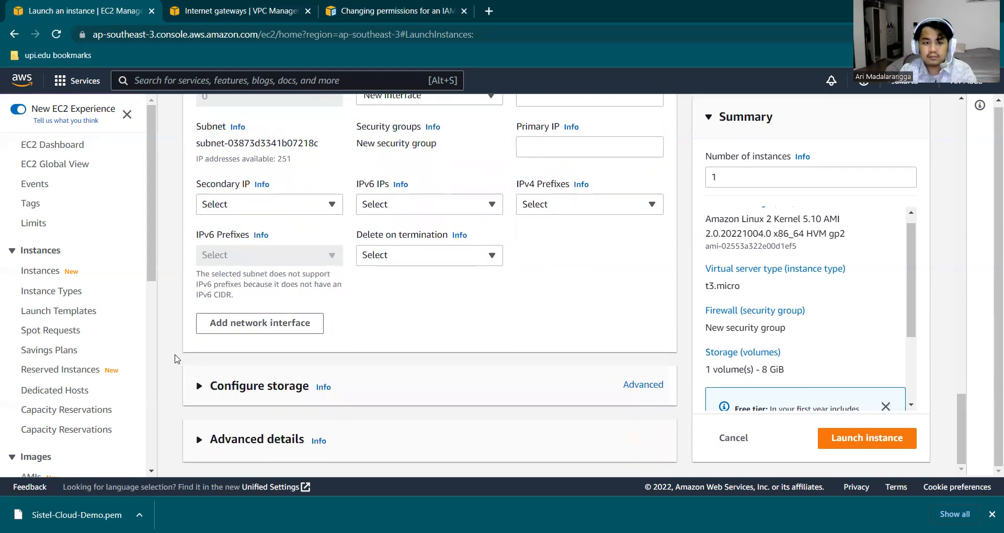
Step: Expand the advanced details and examine the options from purchasing and hostname type through placement, tenancy, CPU and metadata
{"action": "left_click", "coordinate": [233, 428]}
{"action": "scroll", "coordinate": [236, 430], "scroll_direction": "down", "scroll_amount": 6}
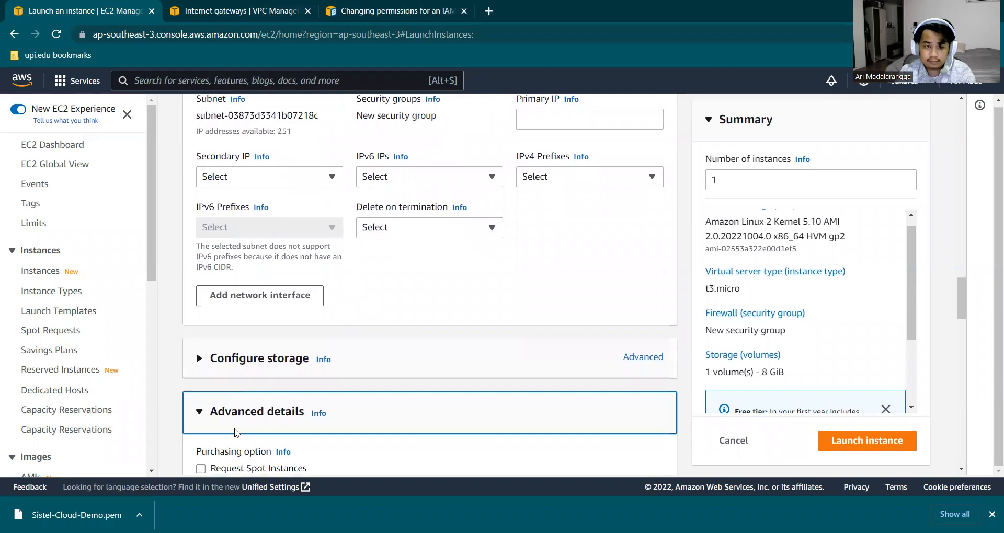
{"action": "scroll", "coordinate": [235, 432], "scroll_direction": "down", "scroll_amount": 4}
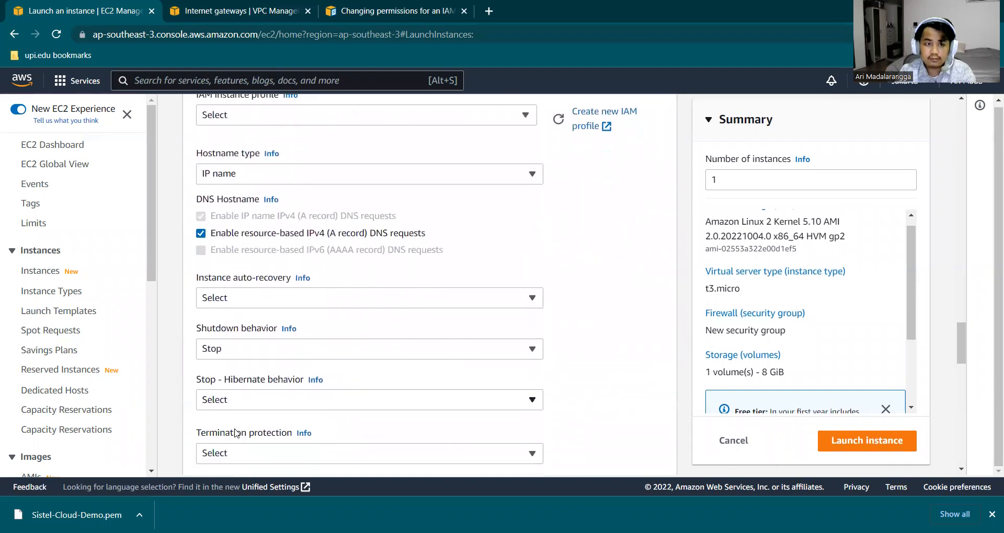
{"action": "scroll", "coordinate": [234, 432], "scroll_direction": "down", "scroll_amount": 8}
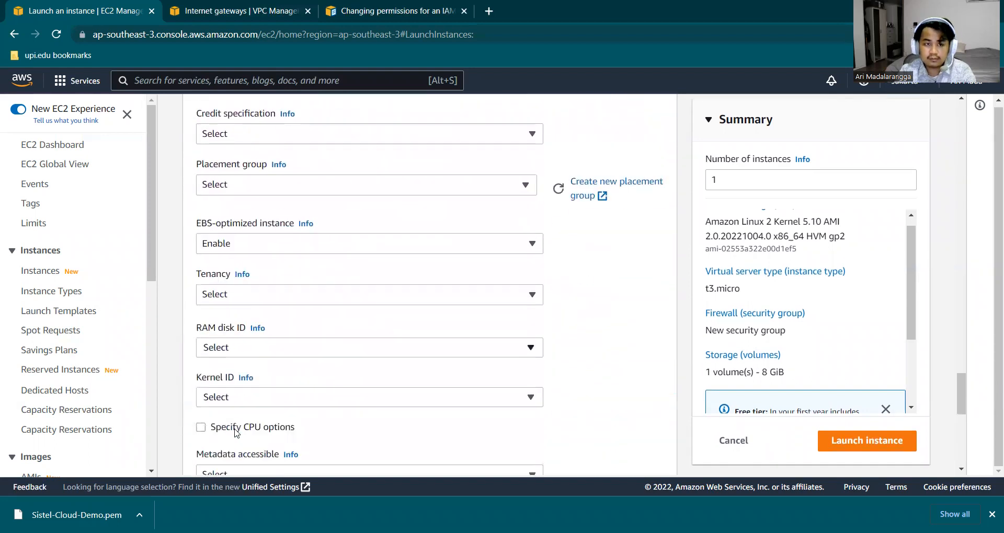
{"action": "scroll", "coordinate": [235, 433], "scroll_direction": "down", "scroll_amount": 7}
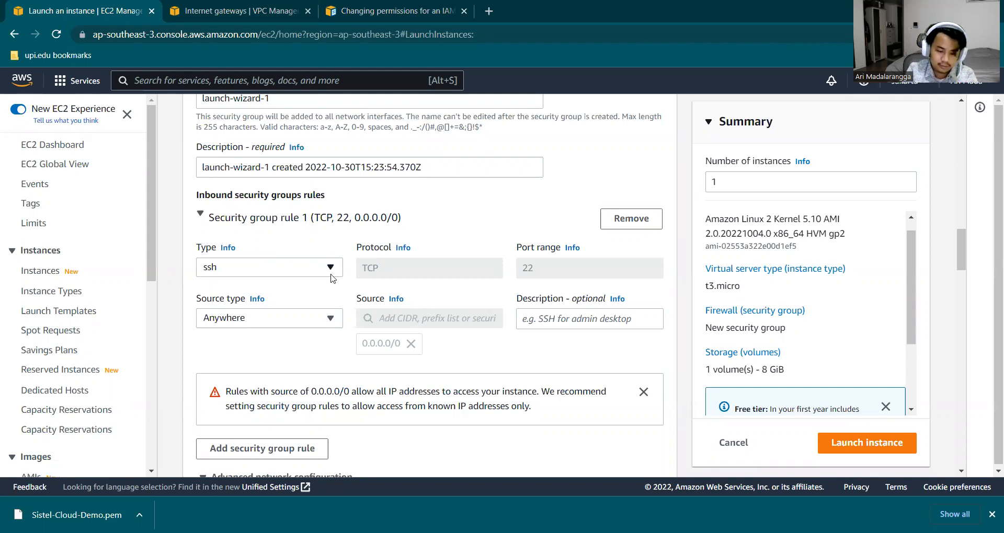
Step: Set the inbound SSH rule's source type to Custom with the CIDR block 0.0.0.0/0
{"action": "left_click", "coordinate": [293, 318]}
{"action": "left_click", "coordinate": [254, 357]}
{"action": "left_click", "coordinate": [427, 320]}
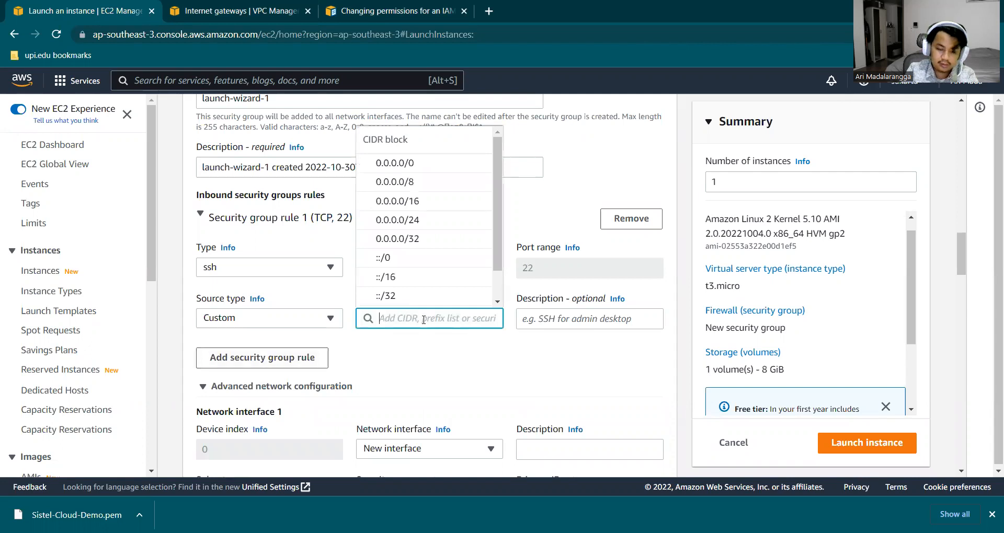
{"action": "type", "text": "0"}
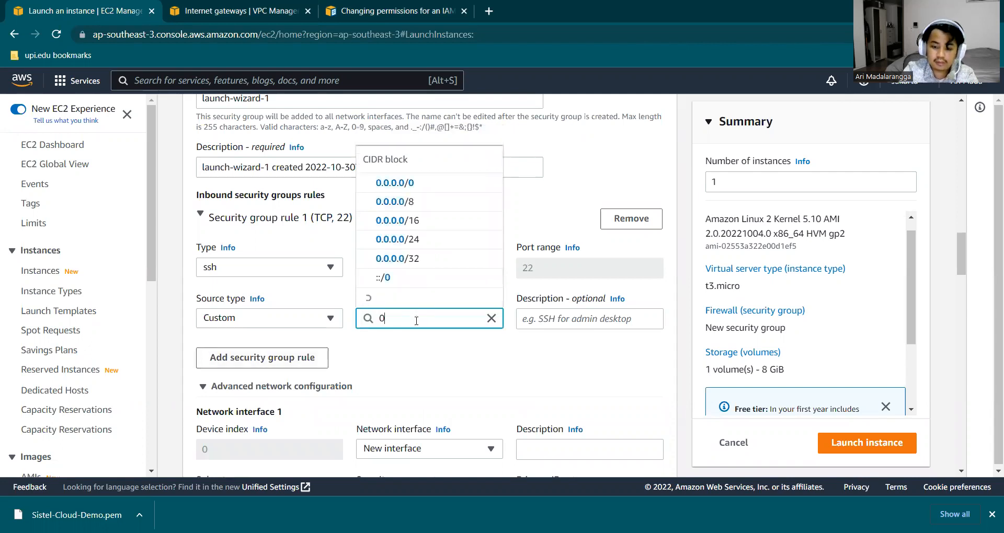
{"action": "type", "text": ".0.0.0"}
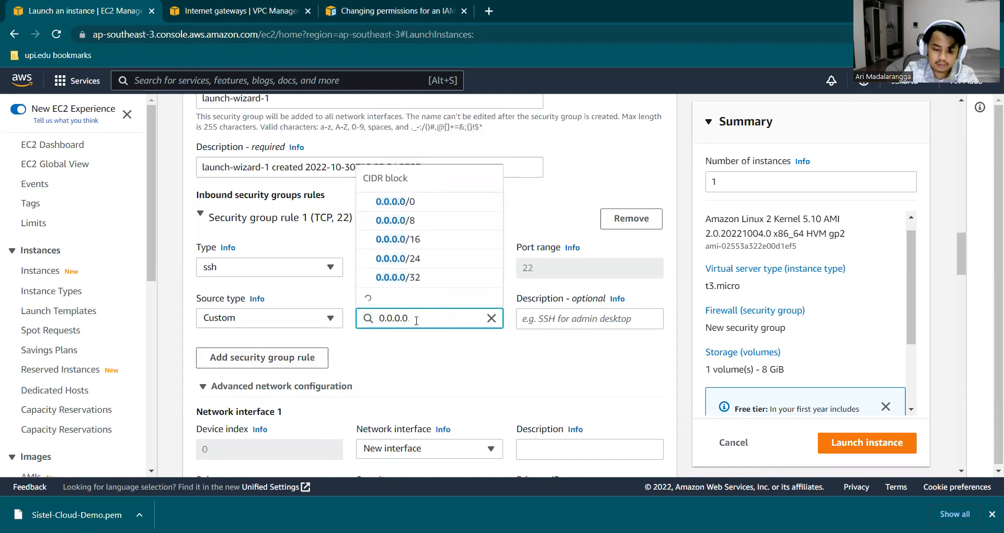
{"action": "type", "text": "/0"}
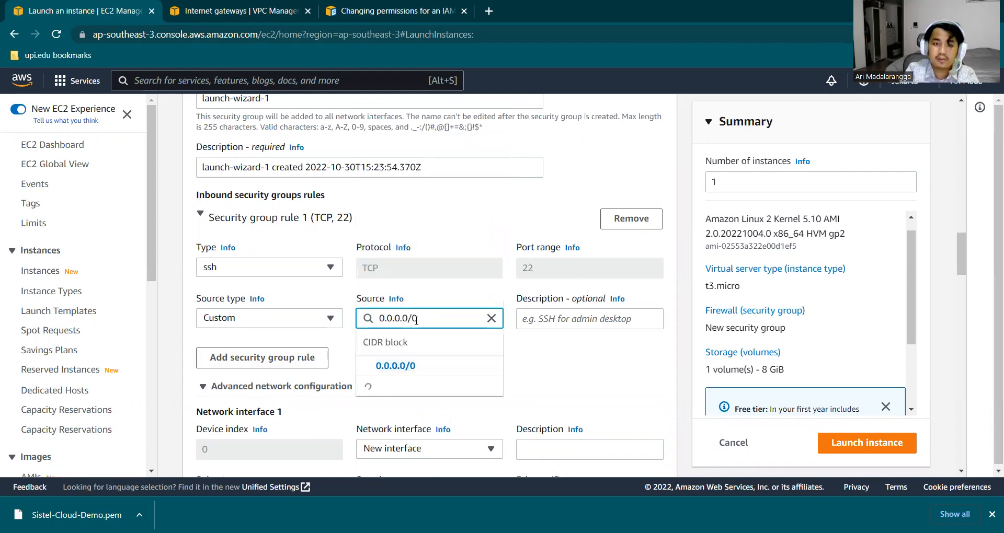
{"action": "left_click", "coordinate": [422, 366]}
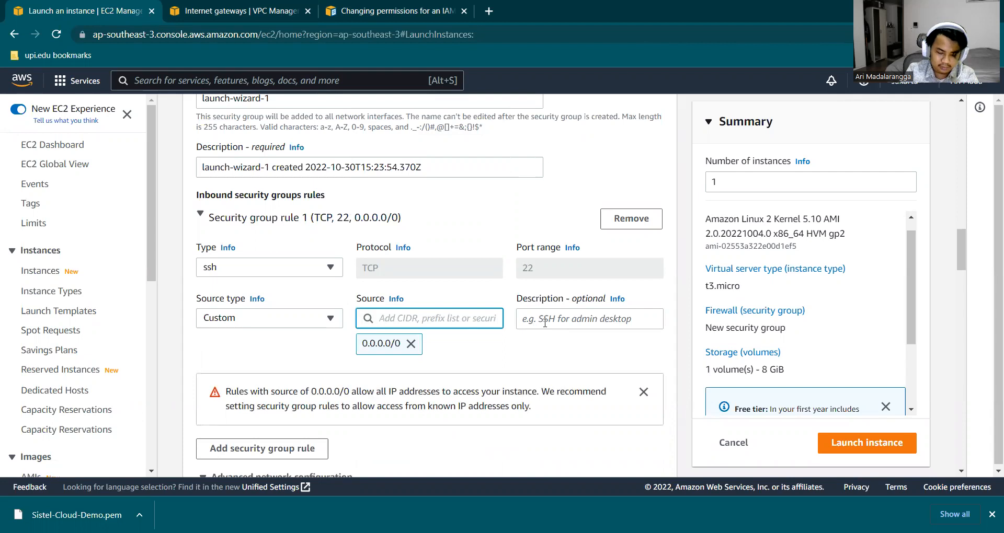
{"action": "left_click", "coordinate": [562, 351]}
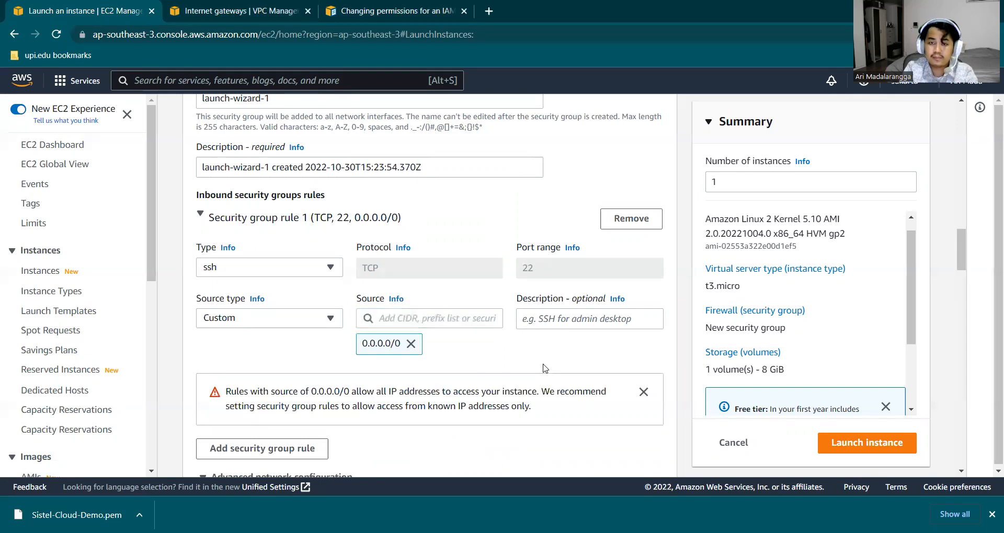
Step: Review the advanced network configuration and the Amazon Linux machine image settings of the launch form
{"action": "scroll", "coordinate": [544, 369], "scroll_direction": "down", "scroll_amount": 3}
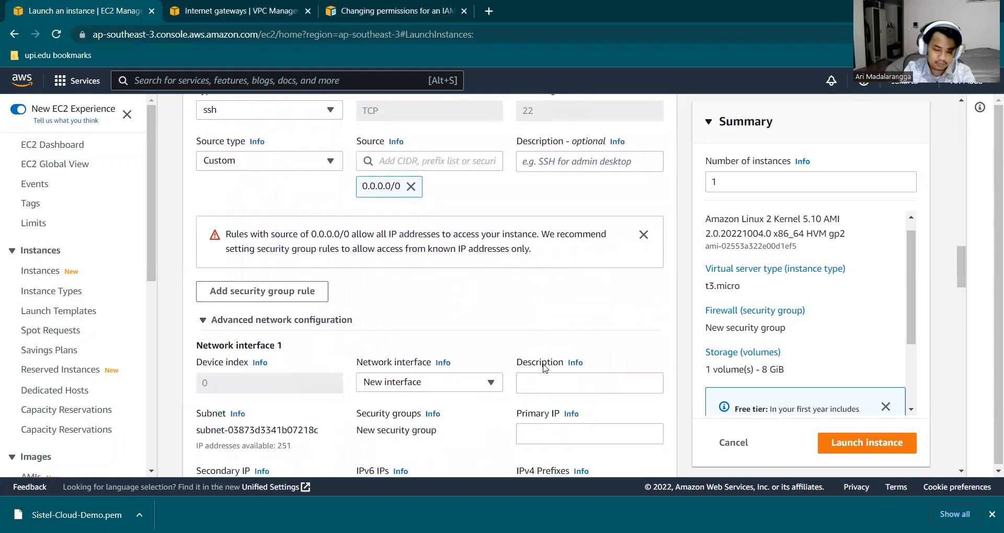
{"action": "scroll", "coordinate": [544, 368], "scroll_direction": "down", "scroll_amount": 1}
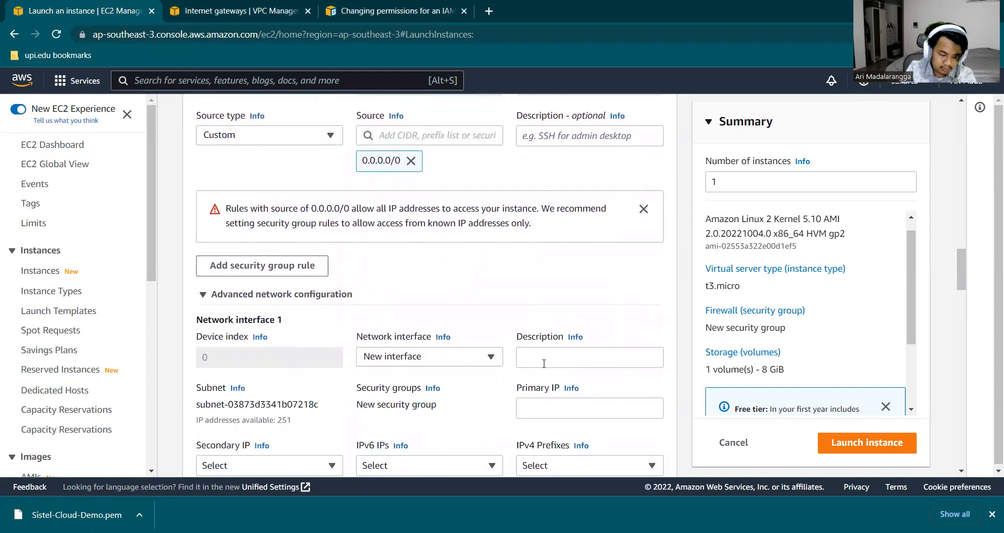
{"action": "scroll", "coordinate": [544, 364], "scroll_direction": "down", "scroll_amount": 2}
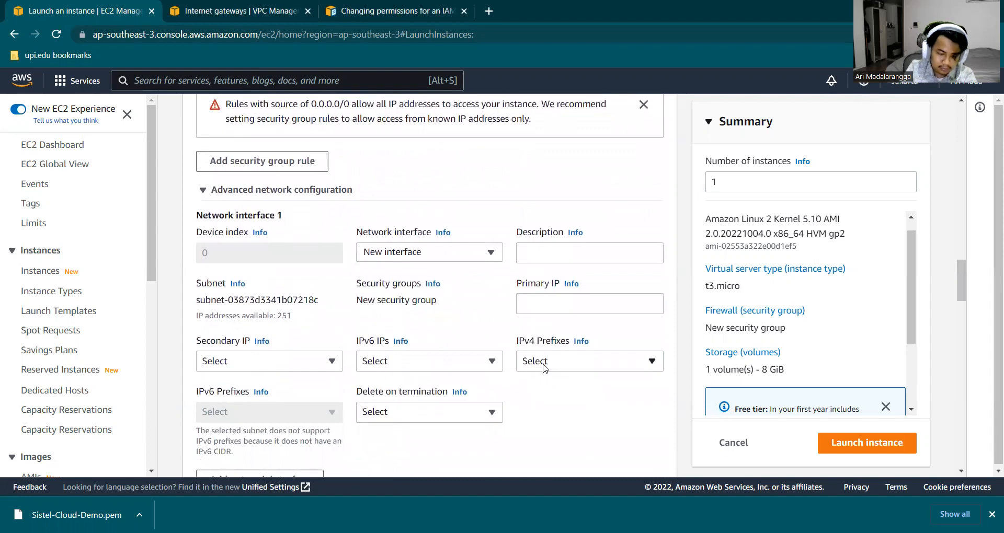
{"action": "scroll", "coordinate": [543, 369], "scroll_direction": "up", "scroll_amount": 12}
{"action": "scroll", "coordinate": [544, 369], "scroll_direction": "up", "scroll_amount": 7}
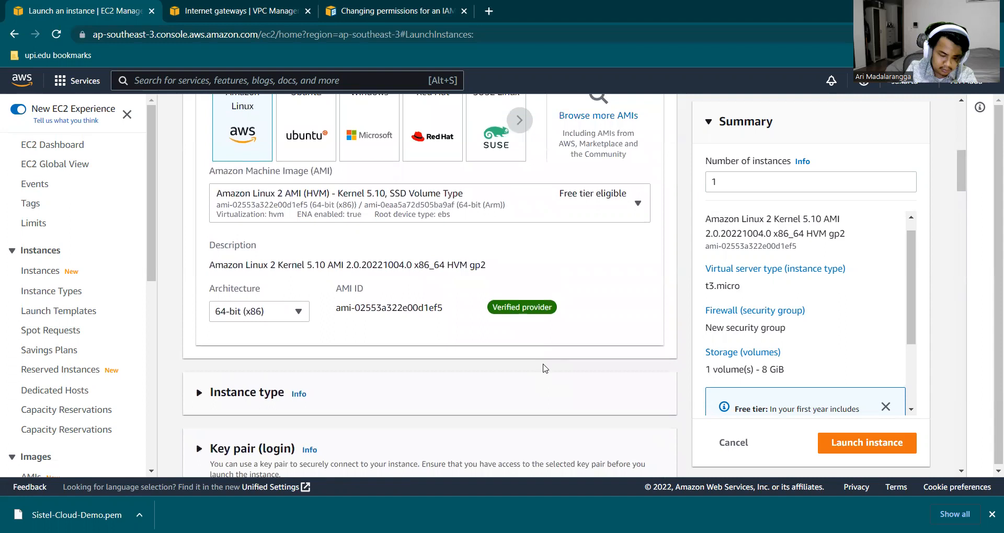
{"action": "scroll", "coordinate": [543, 369], "scroll_direction": "up", "scroll_amount": 2}
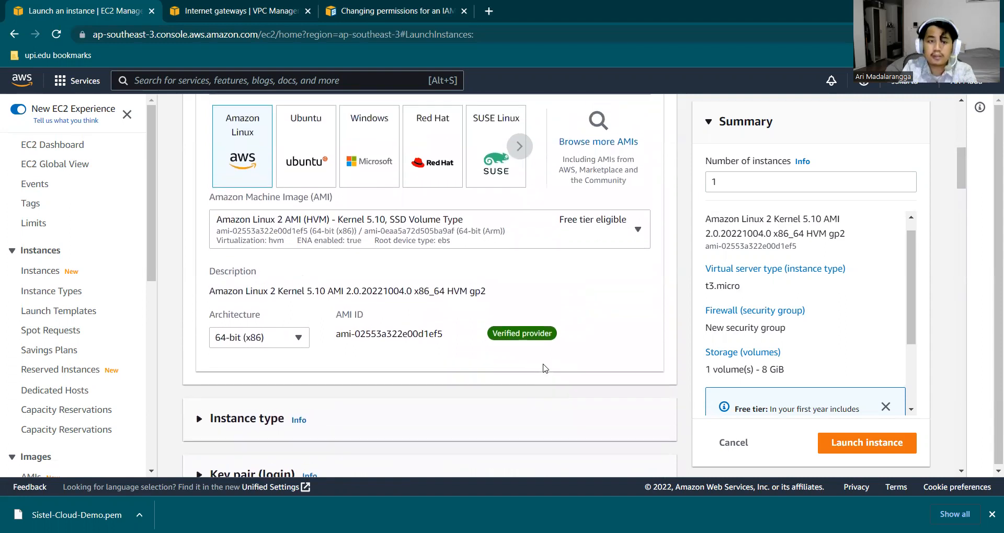
Step: Expand the instance type and key pair sections and review them together with the free tier note in the summary
{"action": "scroll", "coordinate": [369, 350], "scroll_direction": "down", "scroll_amount": 5}
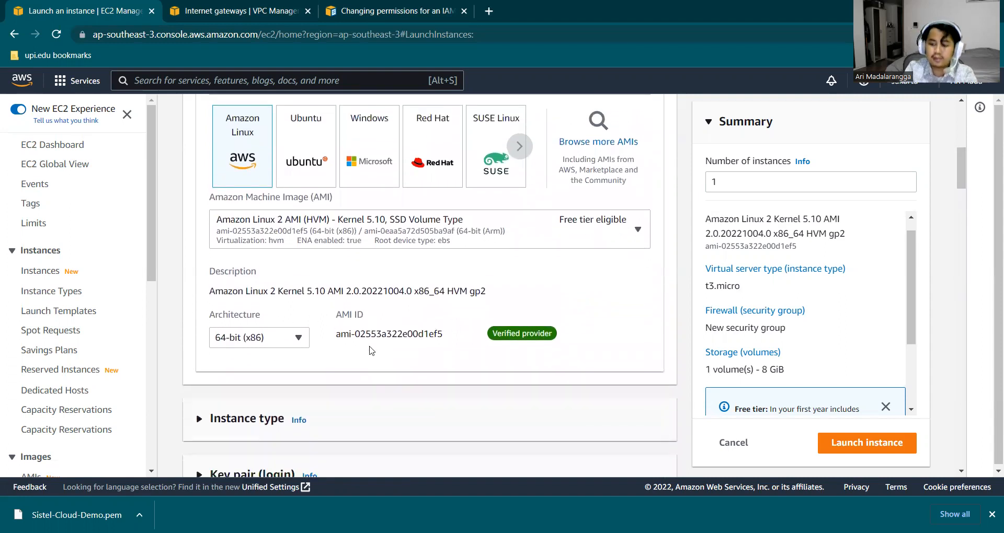
{"action": "left_click", "coordinate": [301, 236]}
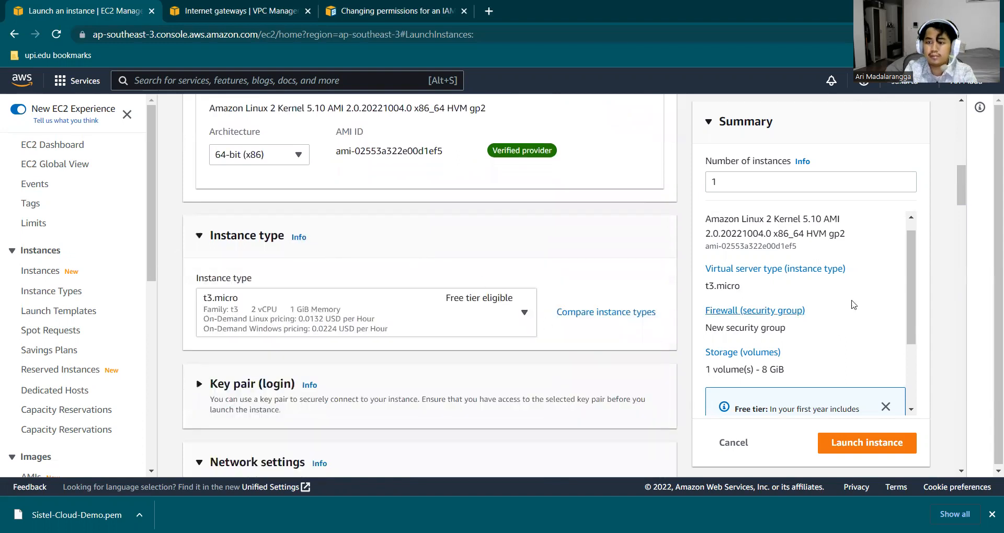
{"action": "scroll", "coordinate": [909, 305], "scroll_direction": "down", "scroll_amount": 2}
{"action": "left_click_drag", "start_coordinate": [789, 411], "coordinate": [822, 320]}
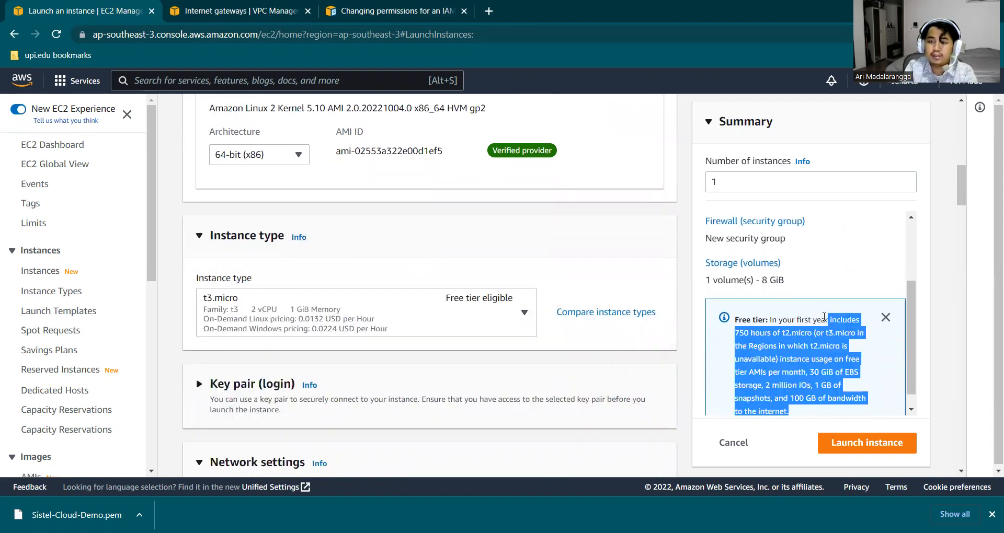
{"action": "left_click", "coordinate": [822, 321]}
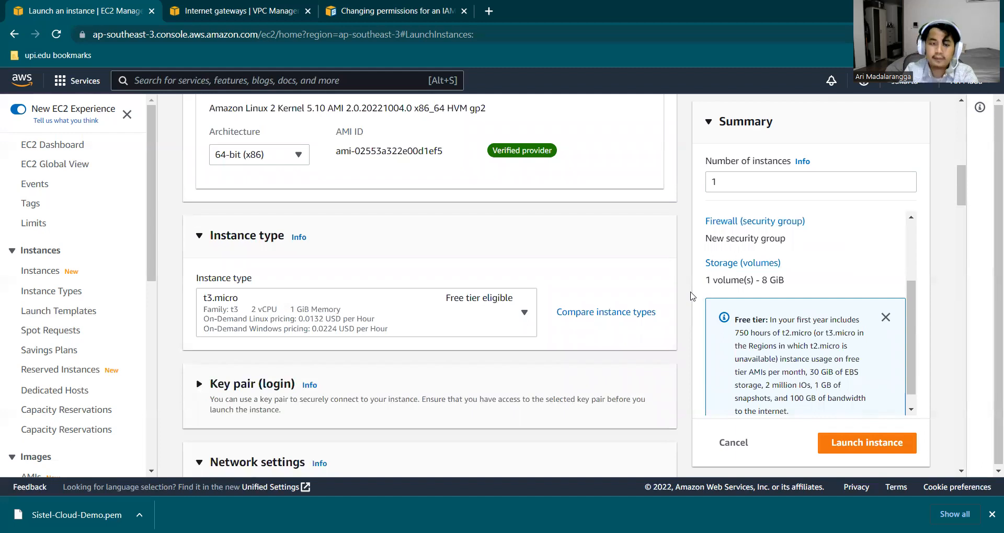
{"action": "scroll", "coordinate": [683, 293], "scroll_direction": "down", "scroll_amount": 2}
{"action": "left_click", "coordinate": [543, 273]}
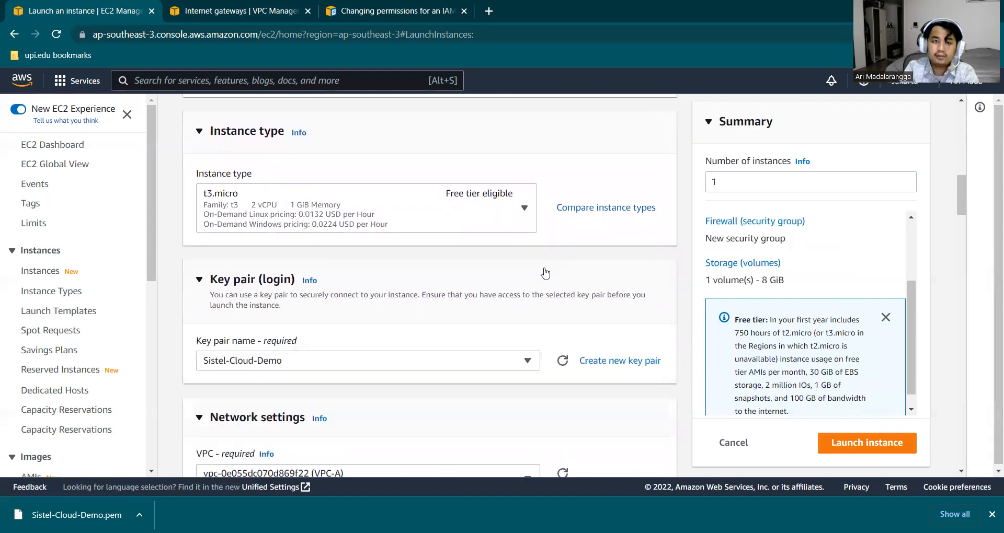
{"action": "scroll", "coordinate": [514, 277], "scroll_direction": "down", "scroll_amount": 1}
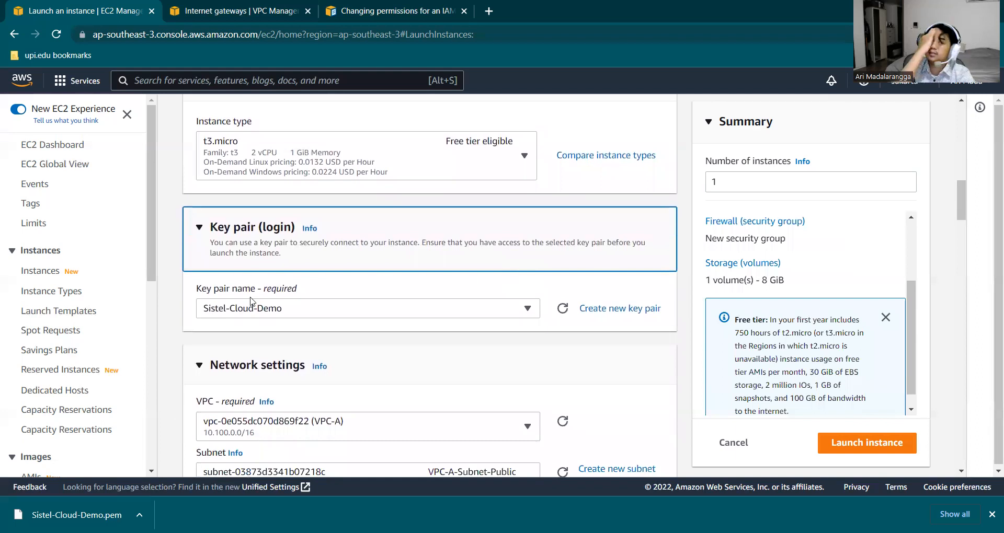
{"action": "left_click", "coordinate": [171, 288]}
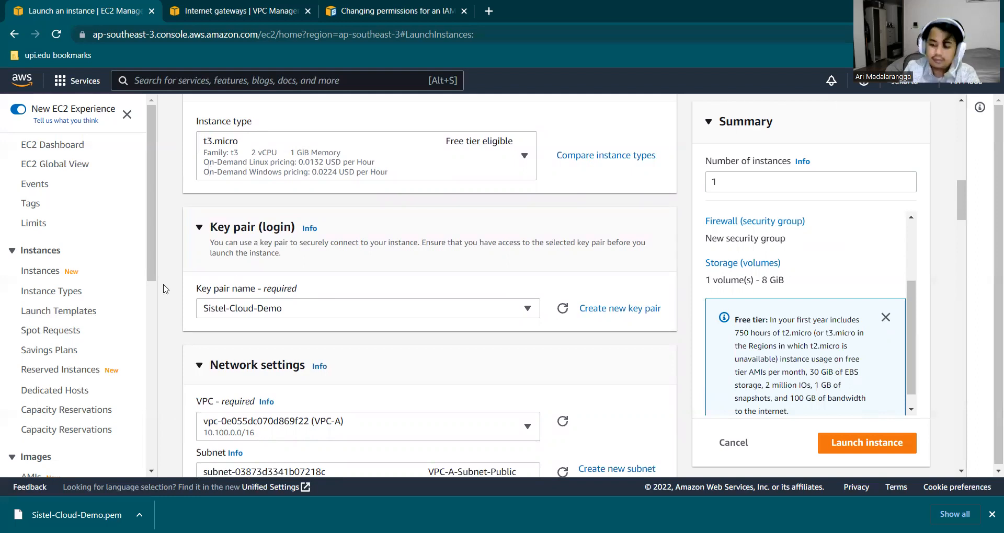
Step: Recheck the VPC, subnet, public IP assignment, security group, SSH rule and network interface in the network settings
{"action": "scroll", "coordinate": [163, 289], "scroll_direction": "down", "scroll_amount": 4}
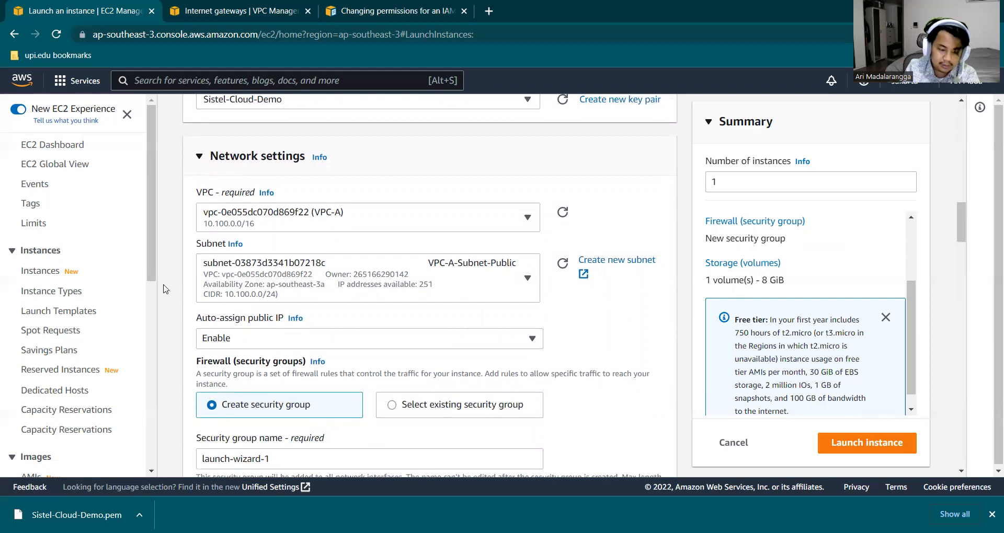
{"action": "scroll", "coordinate": [164, 289], "scroll_direction": "down", "scroll_amount": 3}
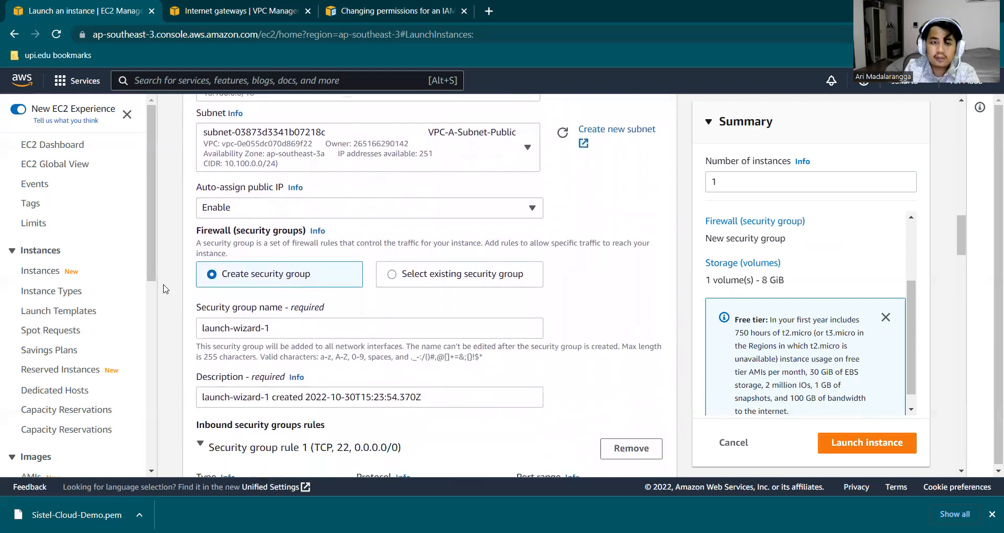
{"action": "scroll", "coordinate": [164, 289], "scroll_direction": "down", "scroll_amount": 2}
{"action": "scroll", "coordinate": [164, 290], "scroll_direction": "down", "scroll_amount": 3}
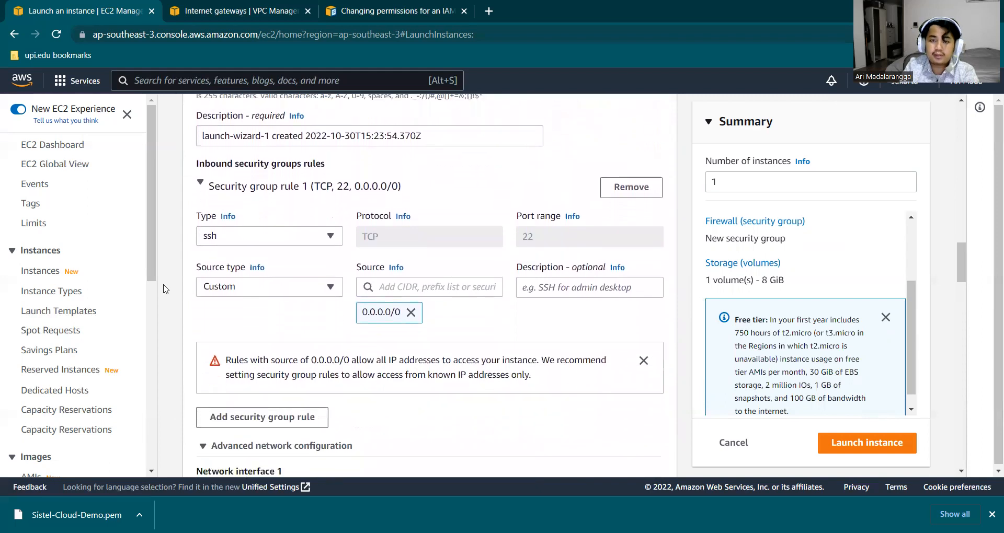
{"action": "scroll", "coordinate": [164, 289], "scroll_direction": "down", "scroll_amount": 1}
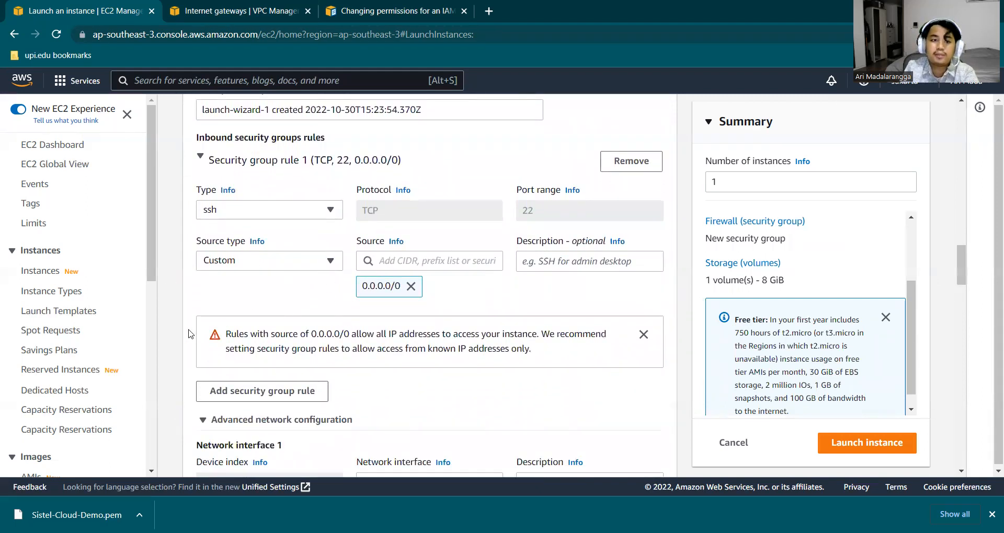
{"action": "scroll", "coordinate": [190, 334], "scroll_direction": "down", "scroll_amount": 3}
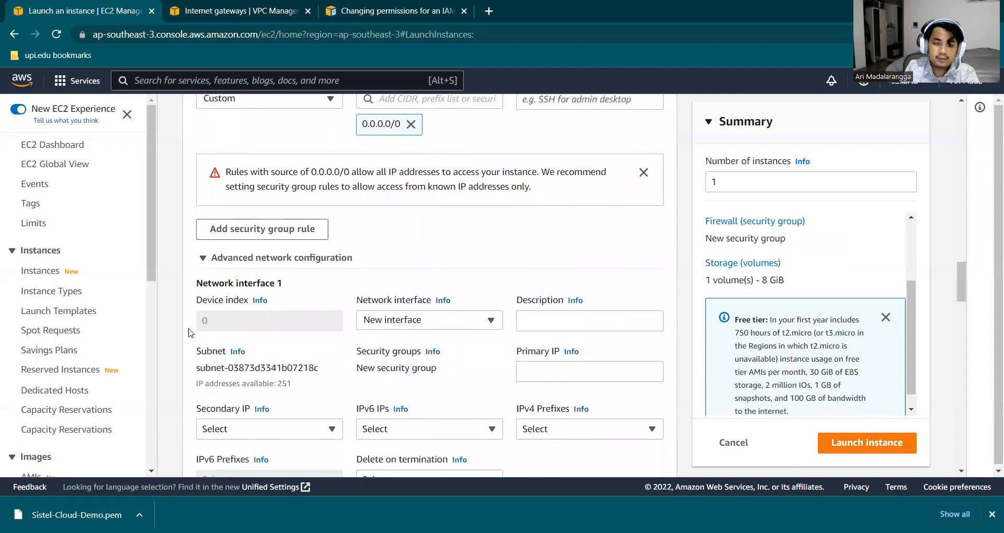
{"action": "scroll", "coordinate": [190, 333], "scroll_direction": "down", "scroll_amount": 1}
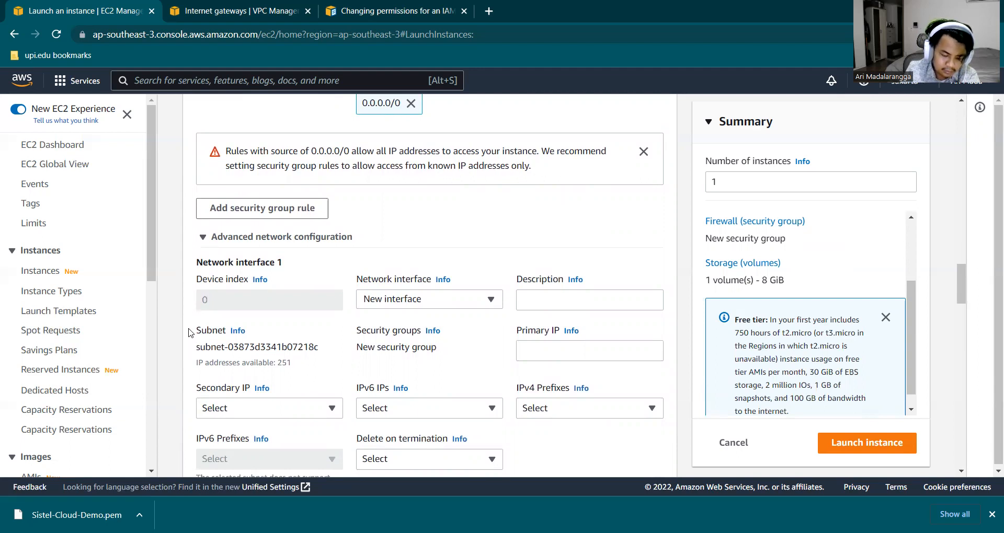
{"action": "scroll", "coordinate": [189, 333], "scroll_direction": "down", "scroll_amount": 2}
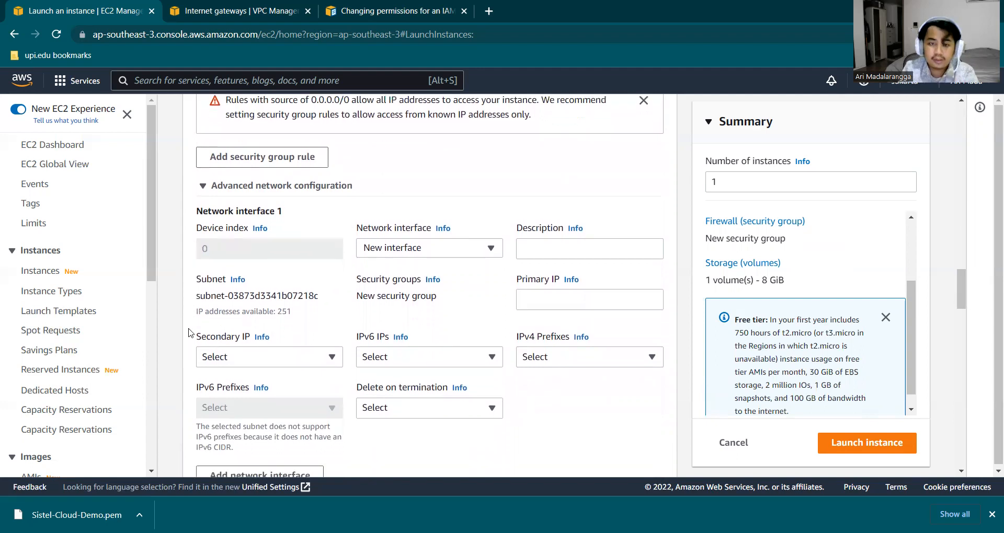
{"action": "scroll", "coordinate": [189, 333], "scroll_direction": "up", "scroll_amount": 3}
{"action": "scroll", "coordinate": [189, 333], "scroll_direction": "up", "scroll_amount": 10}
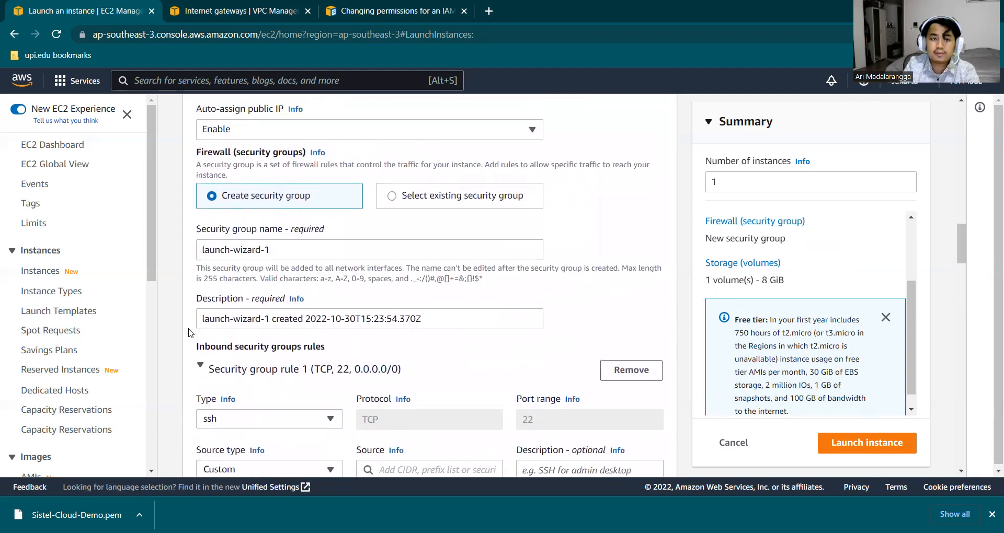
{"action": "scroll", "coordinate": [190, 333], "scroll_direction": "up", "scroll_amount": 6}
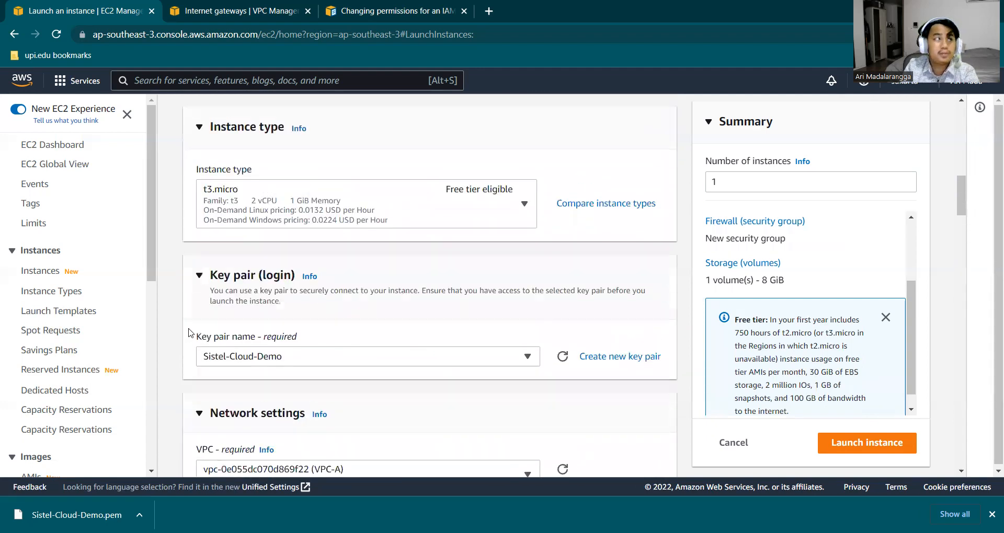
Step: Collapse the network settings and review the root volume storage and the advanced details
{"action": "left_click", "coordinate": [236, 413]}
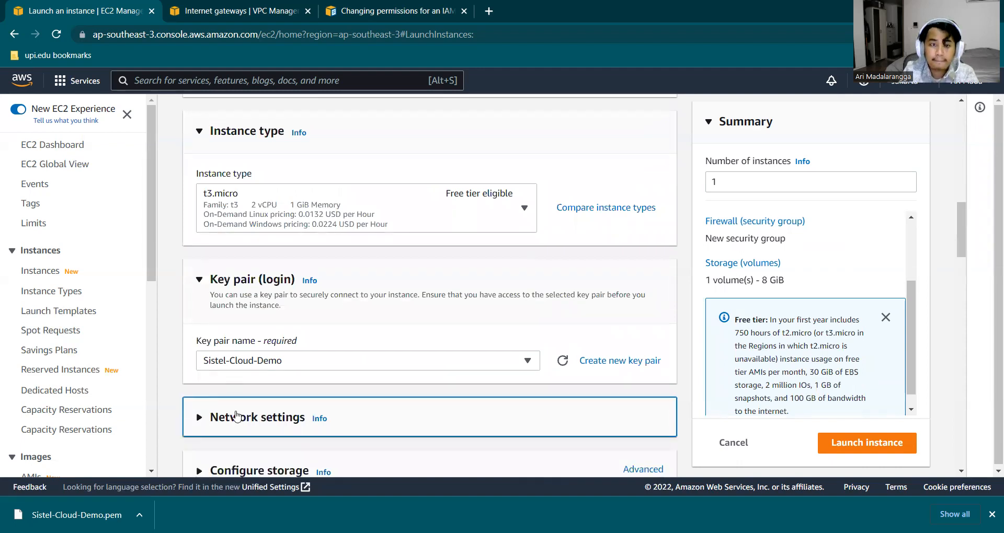
{"action": "scroll", "coordinate": [237, 417], "scroll_direction": "down", "scroll_amount": 3}
{"action": "left_click", "coordinate": [266, 264]}
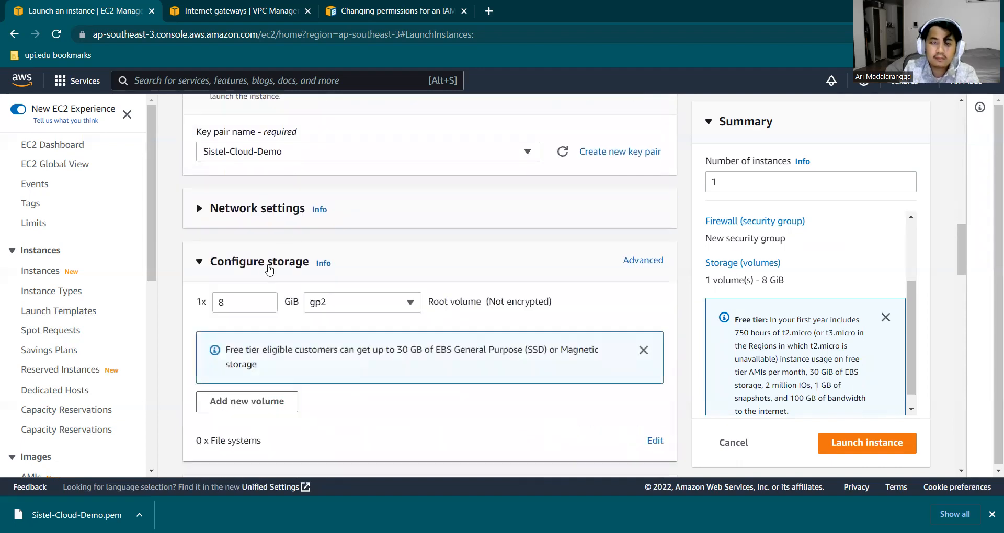
{"action": "scroll", "coordinate": [166, 295], "scroll_direction": "down", "scroll_amount": 3}
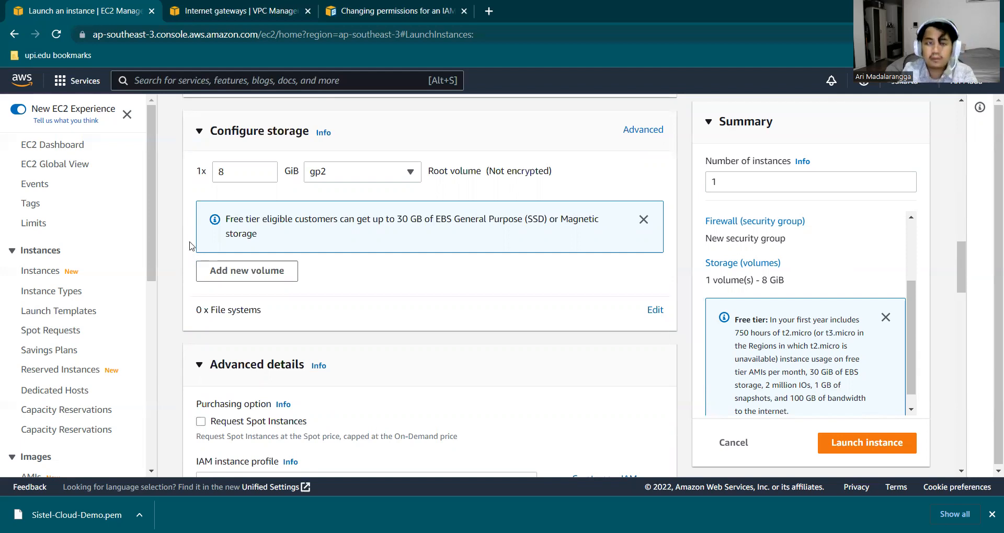
{"action": "left_click", "coordinate": [239, 142]}
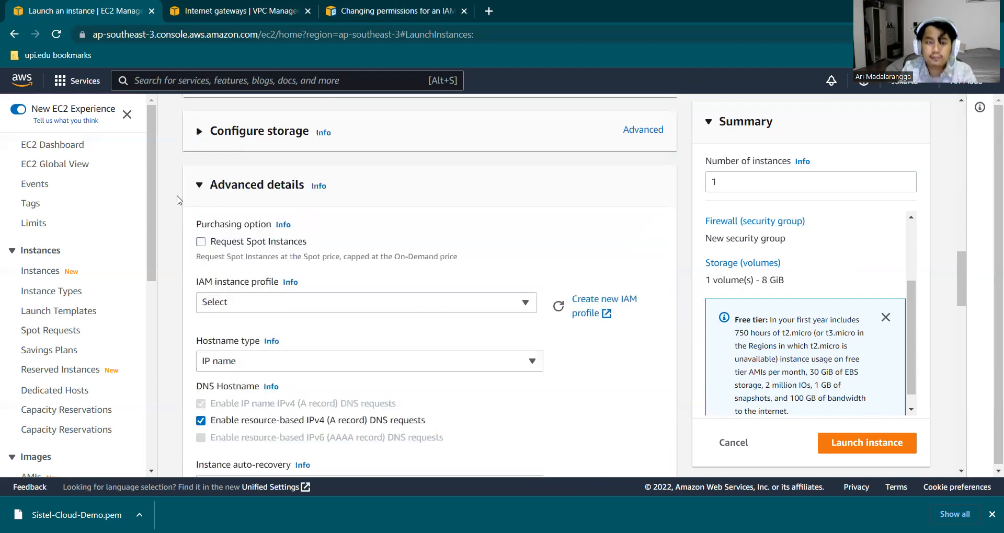
{"action": "scroll", "coordinate": [177, 199], "scroll_direction": "down", "scroll_amount": 3}
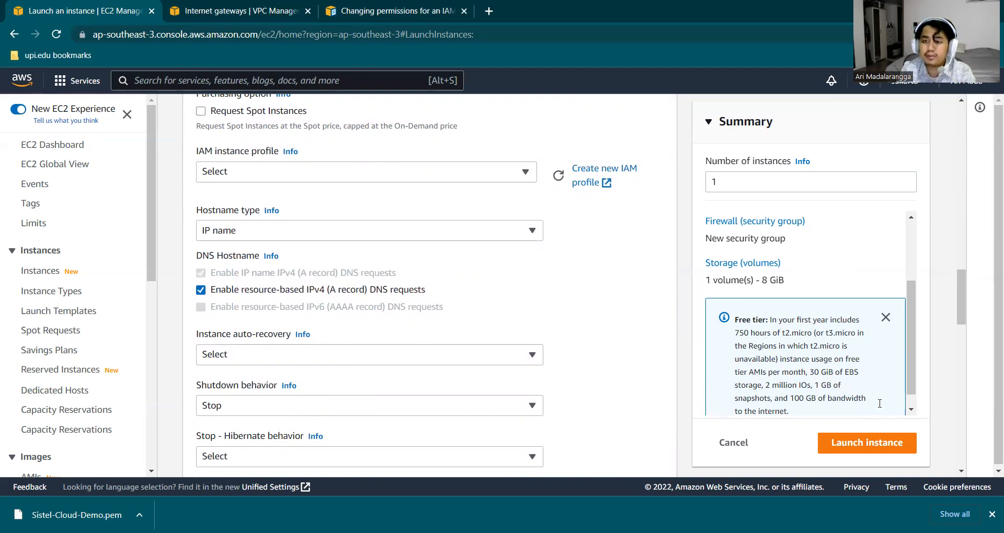
Step: Launch the configured EC2 instance and leave the launch template help closed
{"action": "left_click", "coordinate": [859, 442]}
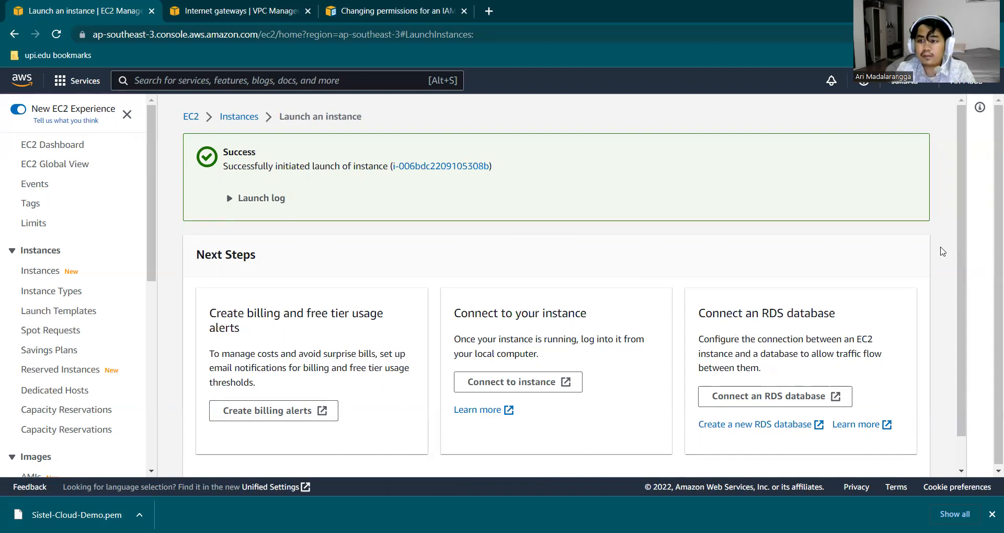
{"action": "left_click", "coordinate": [974, 246]}
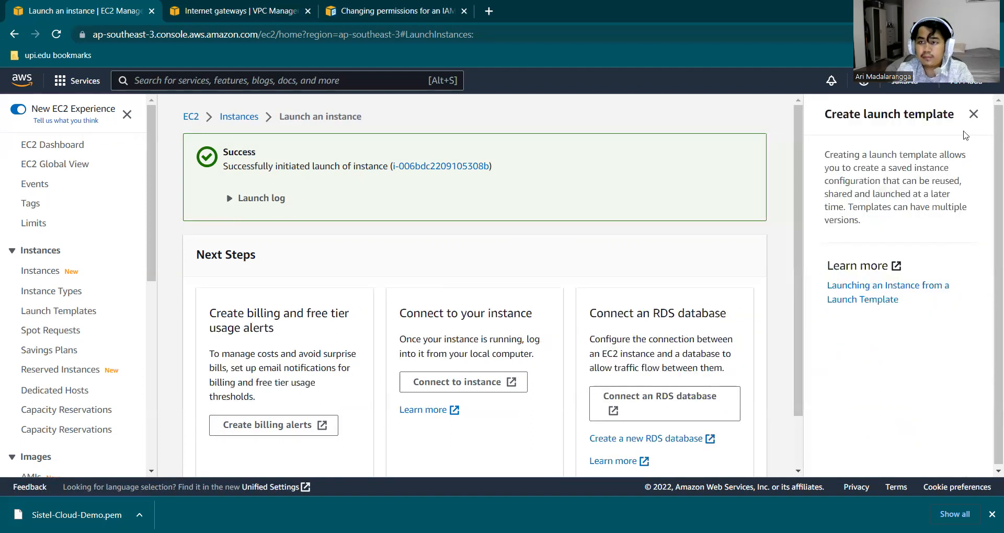
{"action": "left_click", "coordinate": [973, 114]}
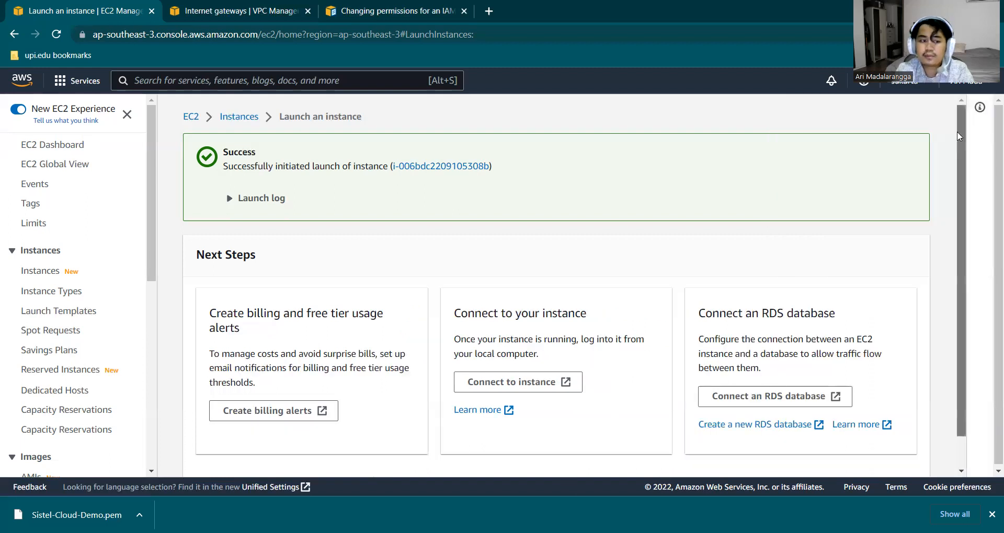
Step: Open the list of all EC2 instances and check the available launch options without choosing one
{"action": "left_click_drag", "start_coordinate": [957, 132], "coordinate": [964, 186]}
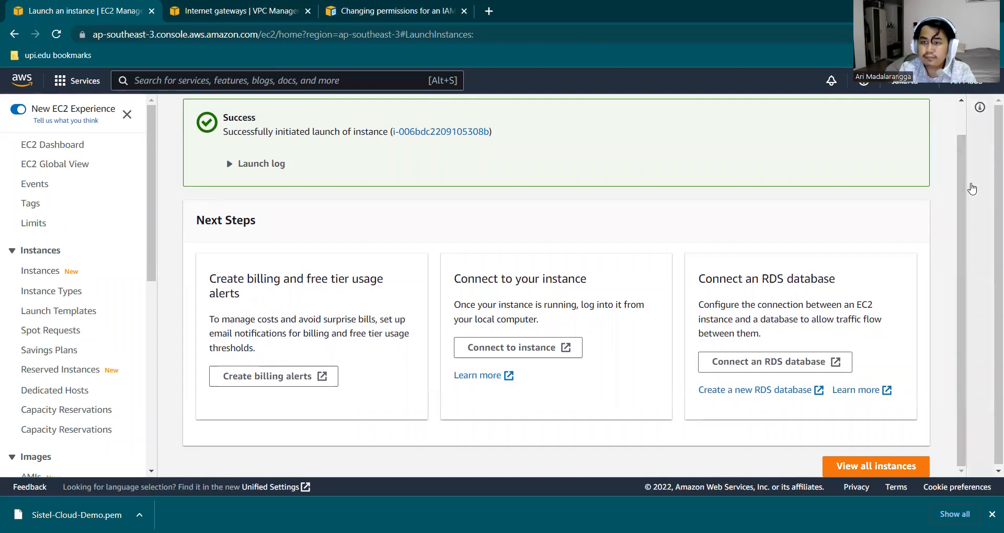
{"action": "left_click", "coordinate": [888, 464]}
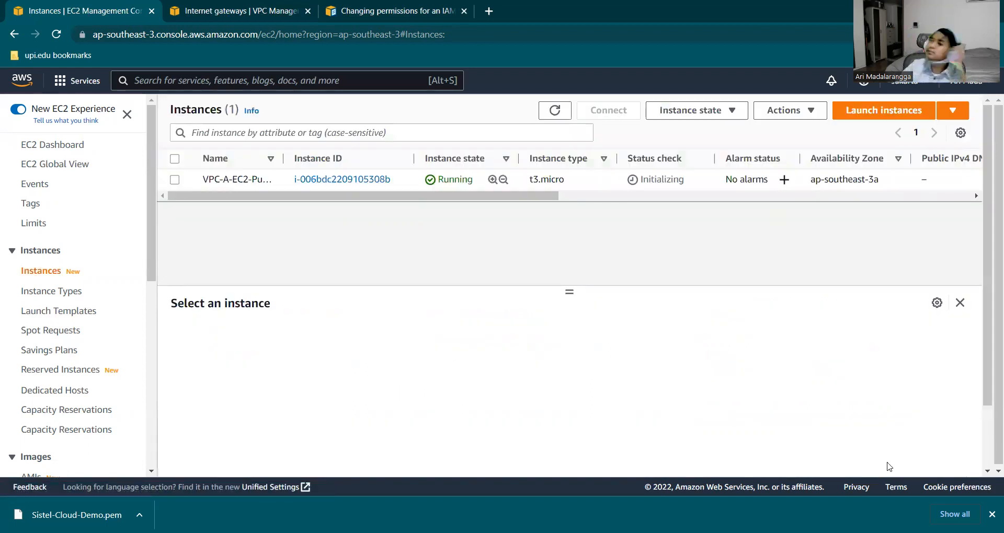
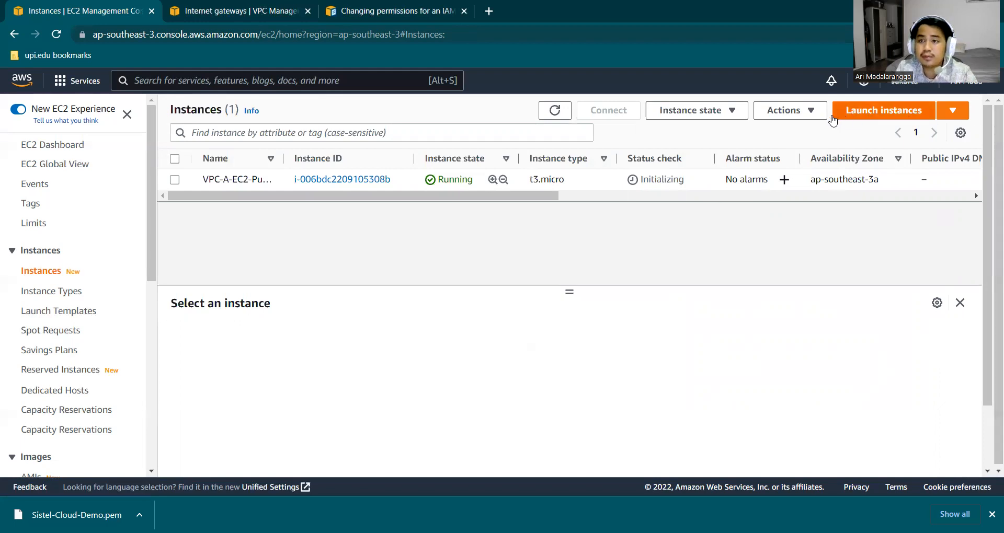
{"action": "left_click", "coordinate": [966, 113]}
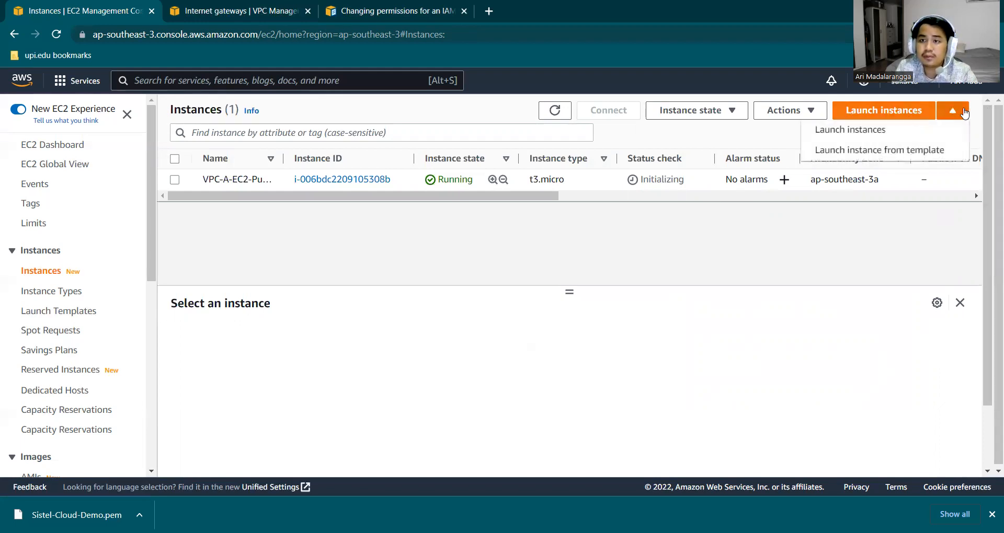
{"action": "left_click", "coordinate": [965, 113]}
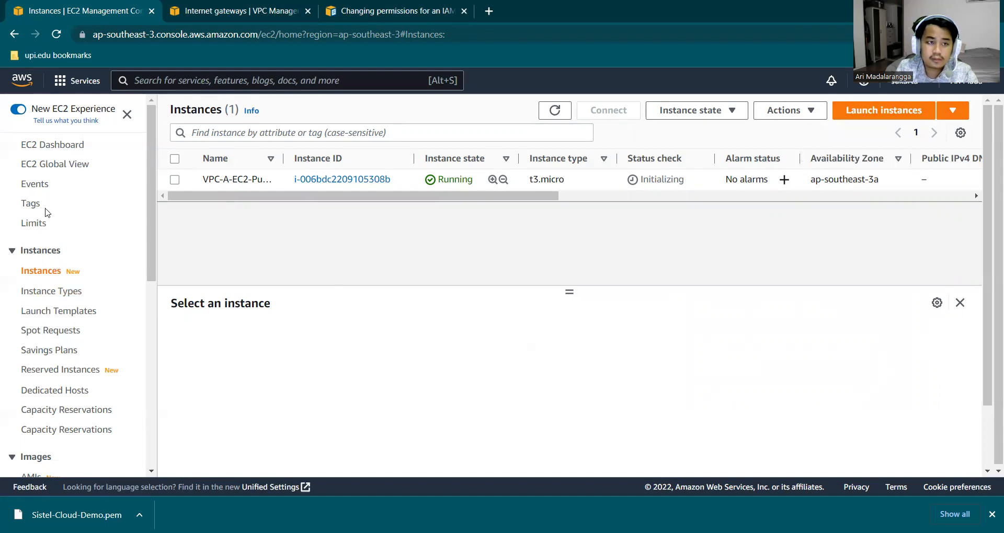
Step: Start another instance launch from the EC2 dashboard and name the instance VPC-A-EC2-Private
{"action": "left_click", "coordinate": [57, 145]}
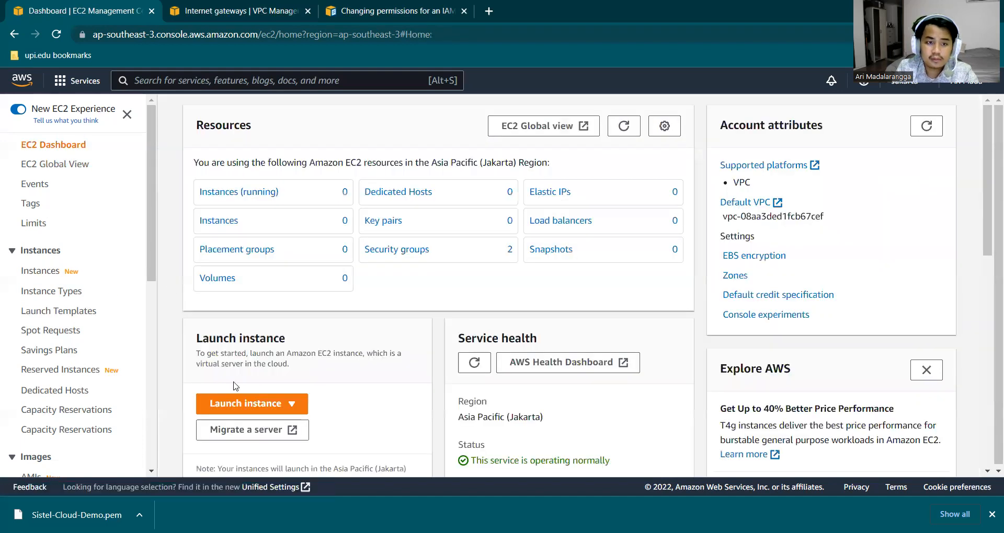
{"action": "left_click", "coordinate": [275, 409]}
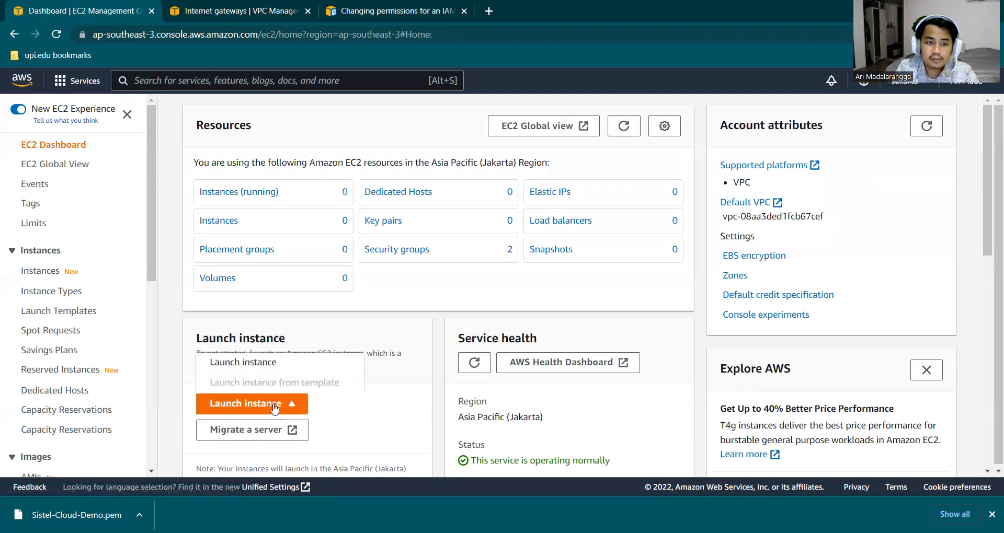
{"action": "left_click", "coordinate": [267, 363]}
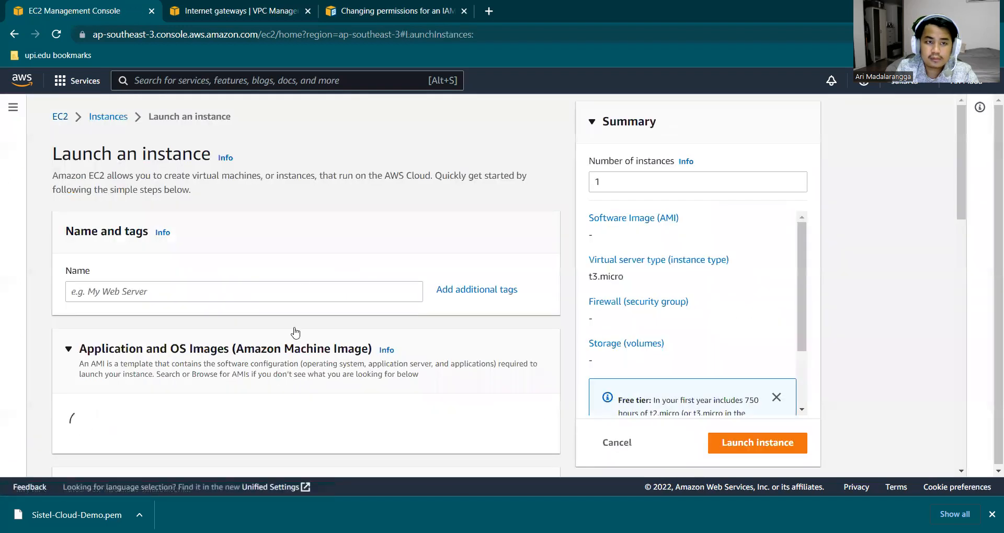
{"action": "left_click", "coordinate": [282, 294]}
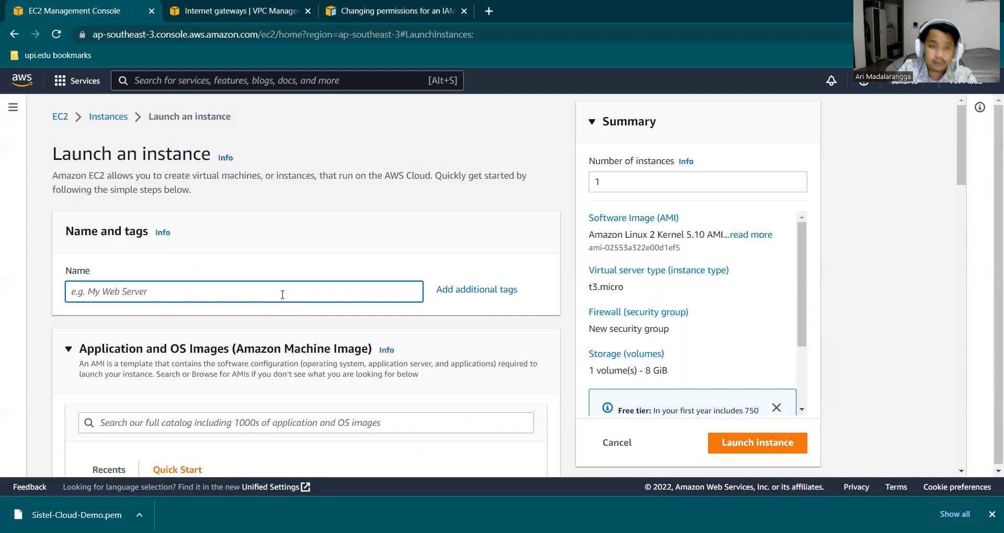
{"action": "type", "text": "v"}
{"action": "key", "text": "BackSpace"}
{"action": "type", "text": "VPC-A-EC2"}
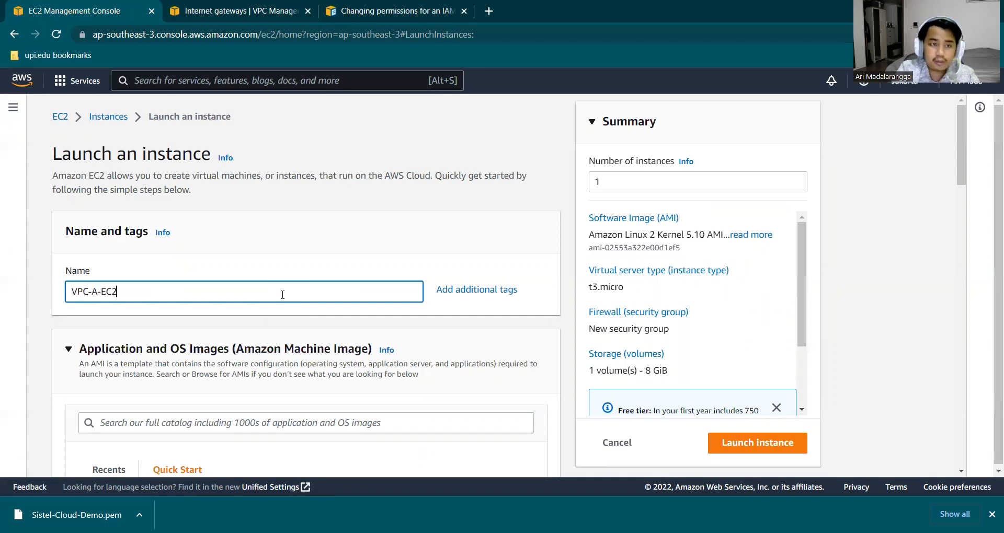
{"action": "type", "text": "-Private"}
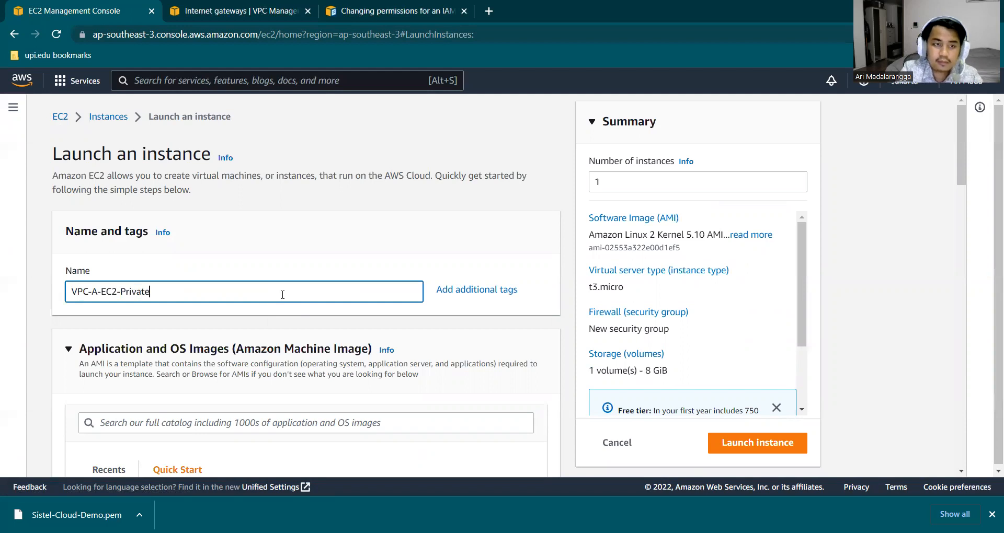
{"action": "left_click", "coordinate": [29, 254]}
Step: Select the existing Sistel-Cloud-Demo key pair for login and collapse the key pair section
{"action": "scroll", "coordinate": [30, 255], "scroll_direction": "down", "scroll_amount": 1}
{"action": "scroll", "coordinate": [30, 254], "scroll_direction": "down", "scroll_amount": 4}
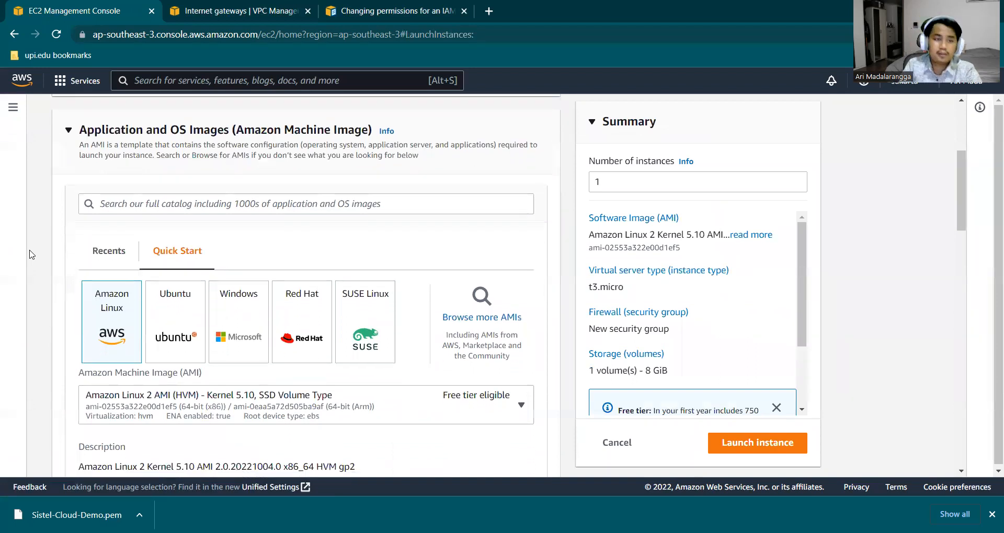
{"action": "scroll", "coordinate": [30, 255], "scroll_direction": "down", "scroll_amount": 1}
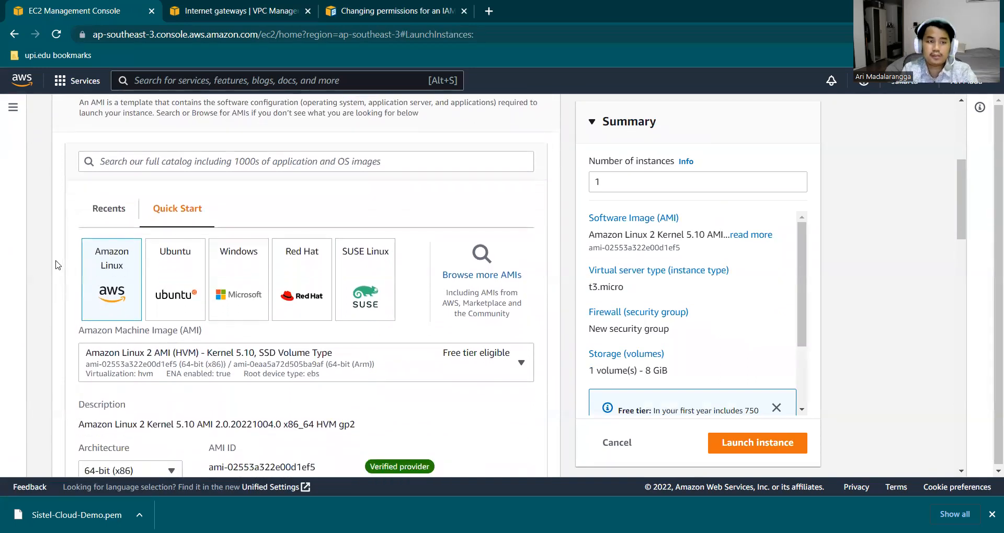
{"action": "scroll", "coordinate": [57, 265], "scroll_direction": "down", "scroll_amount": 4}
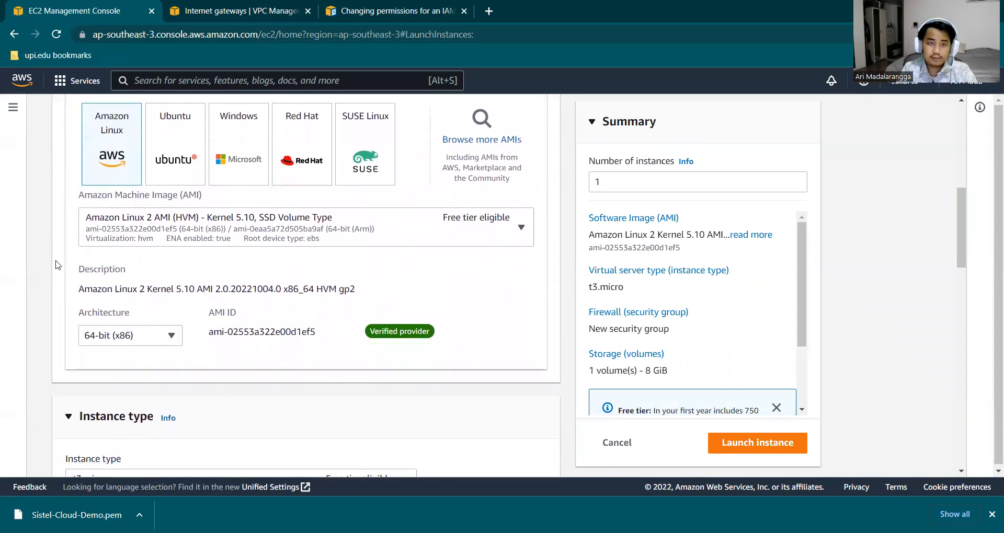
{"action": "scroll", "coordinate": [57, 265], "scroll_direction": "down", "scroll_amount": 3}
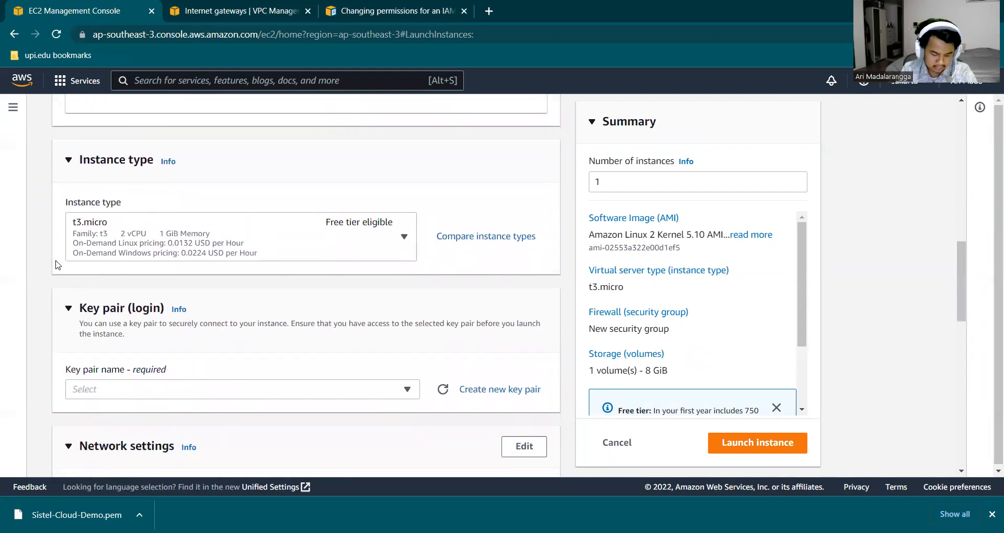
{"action": "scroll", "coordinate": [57, 265], "scroll_direction": "down", "scroll_amount": 1}
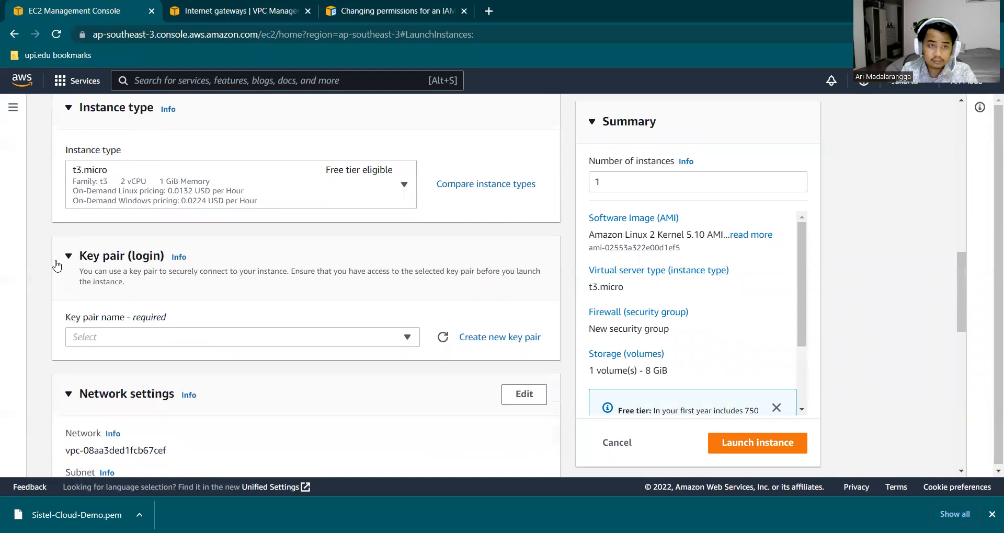
{"action": "left_click", "coordinate": [103, 340]}
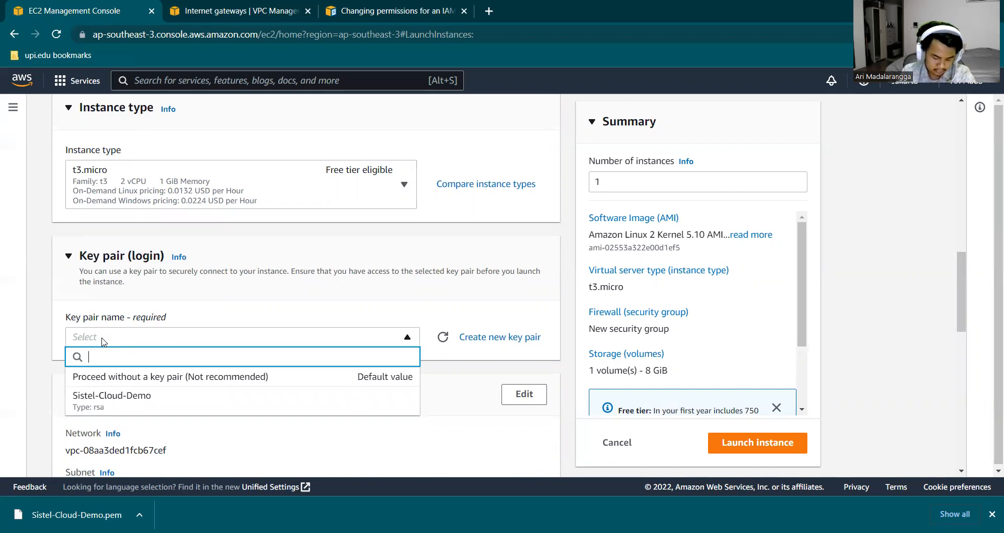
{"action": "left_click", "coordinate": [55, 333]}
{"action": "scroll", "coordinate": [55, 332], "scroll_direction": "down", "scroll_amount": 2}
{"action": "left_click", "coordinate": [122, 260]}
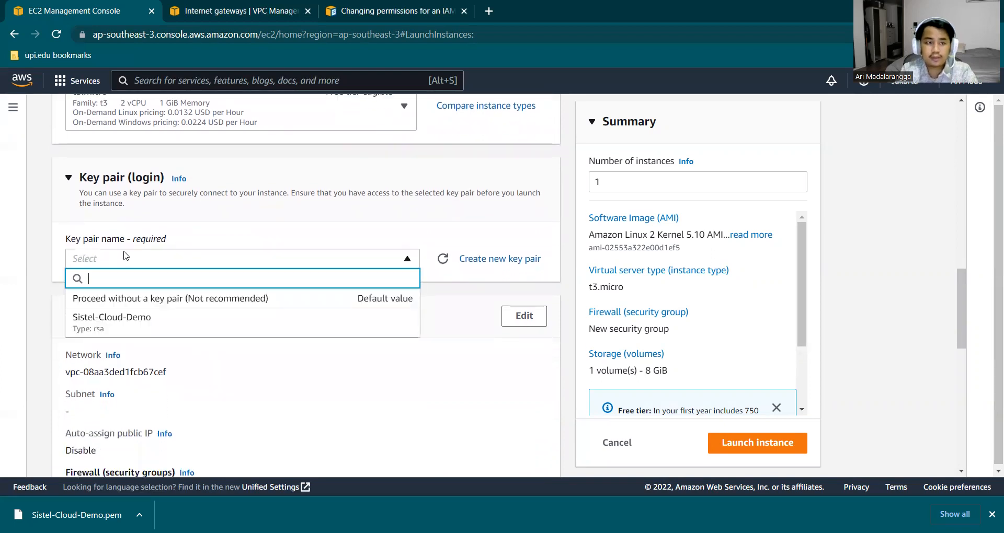
{"action": "left_click", "coordinate": [112, 332]}
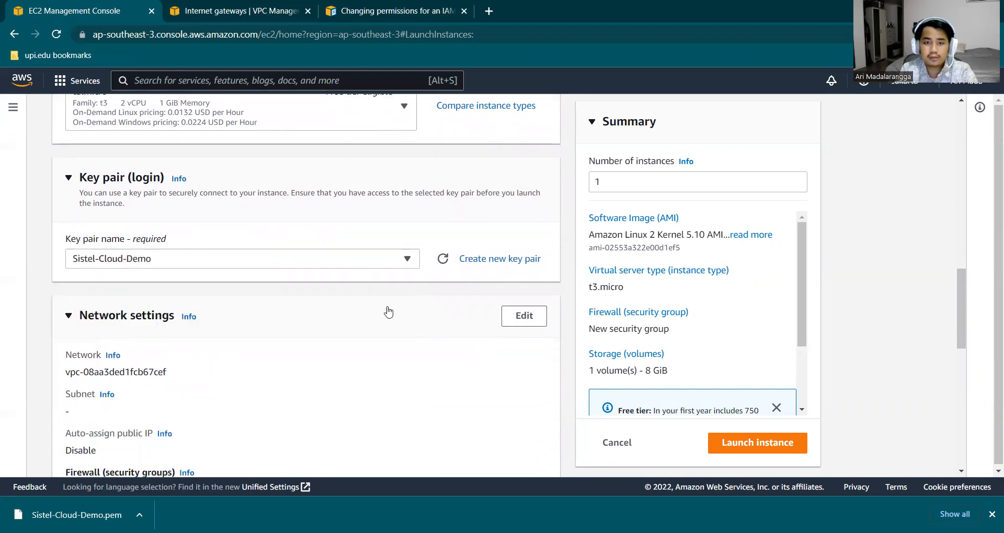
{"action": "left_click", "coordinate": [68, 192]}
{"action": "left_click", "coordinate": [55, 218]}
{"action": "left_click", "coordinate": [55, 219]}
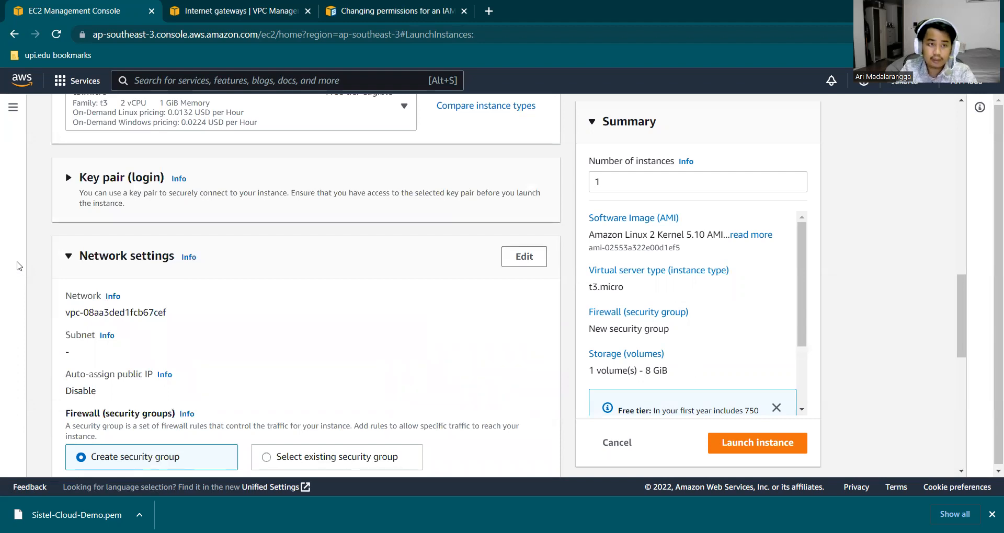
Step: Review the default network, subnet, public IP, security group and storage settings of the new instance
{"action": "scroll", "coordinate": [19, 268], "scroll_direction": "down", "scroll_amount": 1}
{"action": "scroll", "coordinate": [18, 267], "scroll_direction": "down", "scroll_amount": 2}
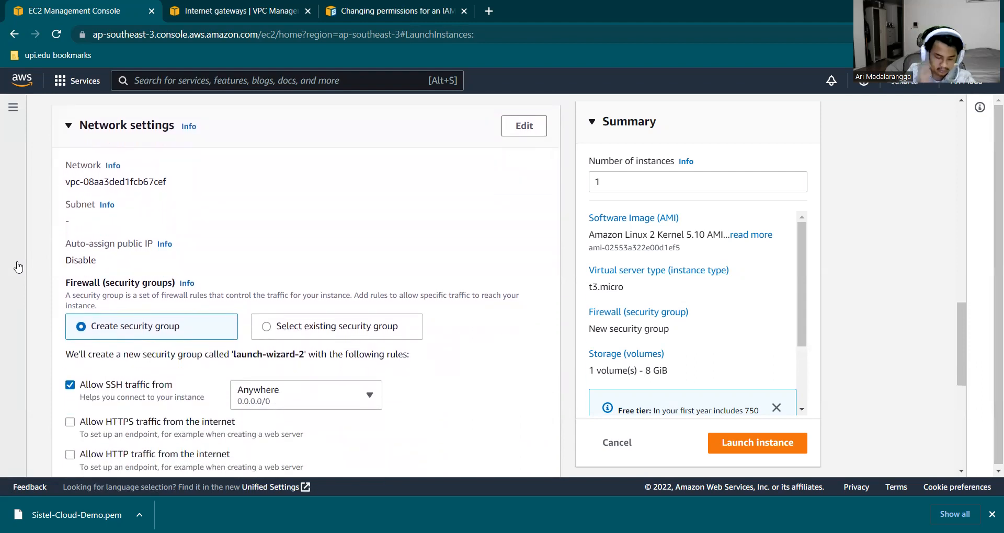
{"action": "scroll", "coordinate": [18, 268], "scroll_direction": "down", "scroll_amount": 1}
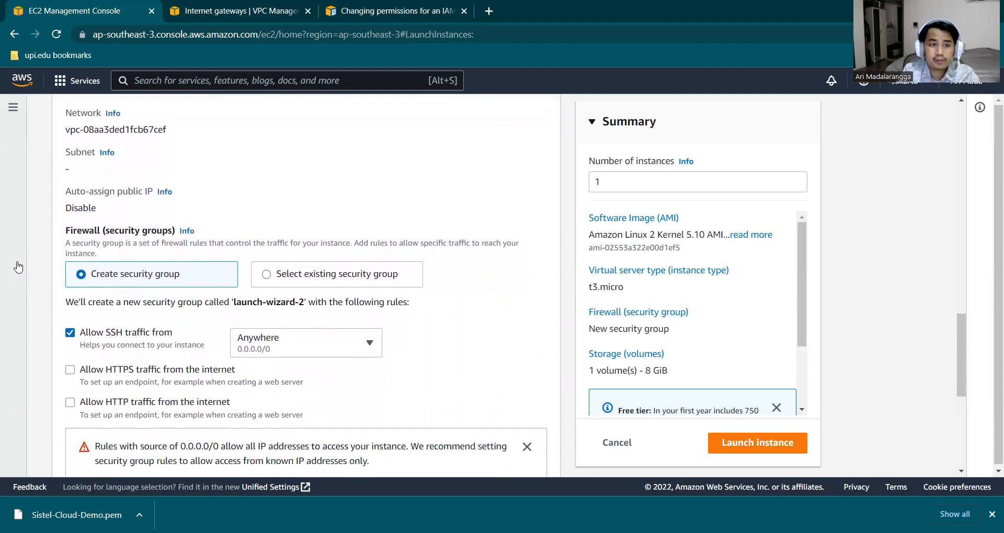
{"action": "scroll", "coordinate": [18, 267], "scroll_direction": "down", "scroll_amount": 2}
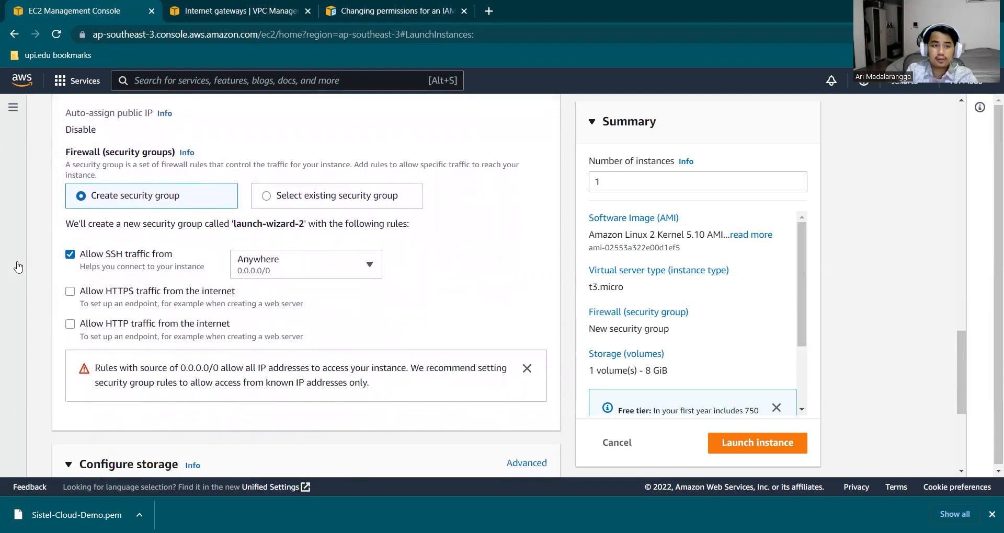
{"action": "scroll", "coordinate": [18, 267], "scroll_direction": "down", "scroll_amount": 3}
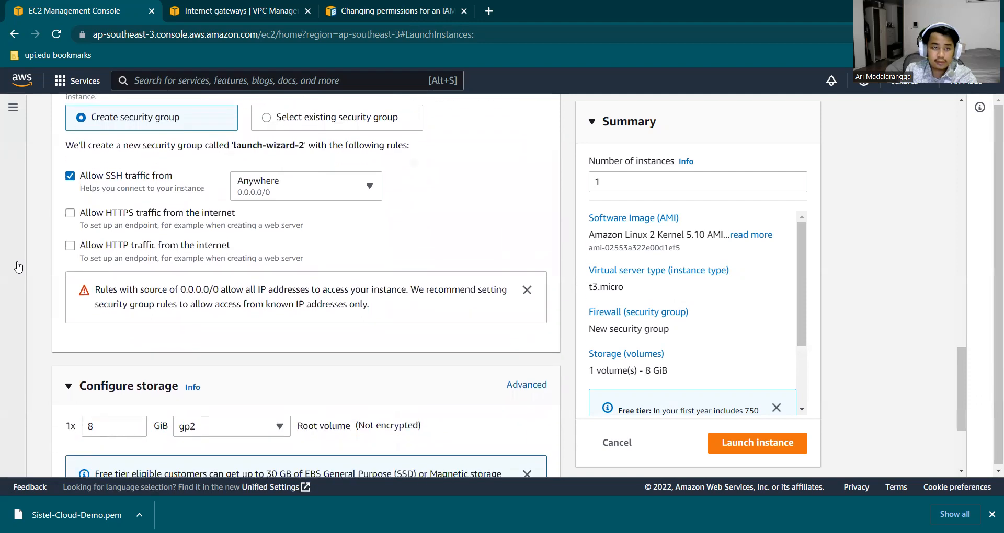
{"action": "scroll", "coordinate": [18, 267], "scroll_direction": "up", "scroll_amount": 5}
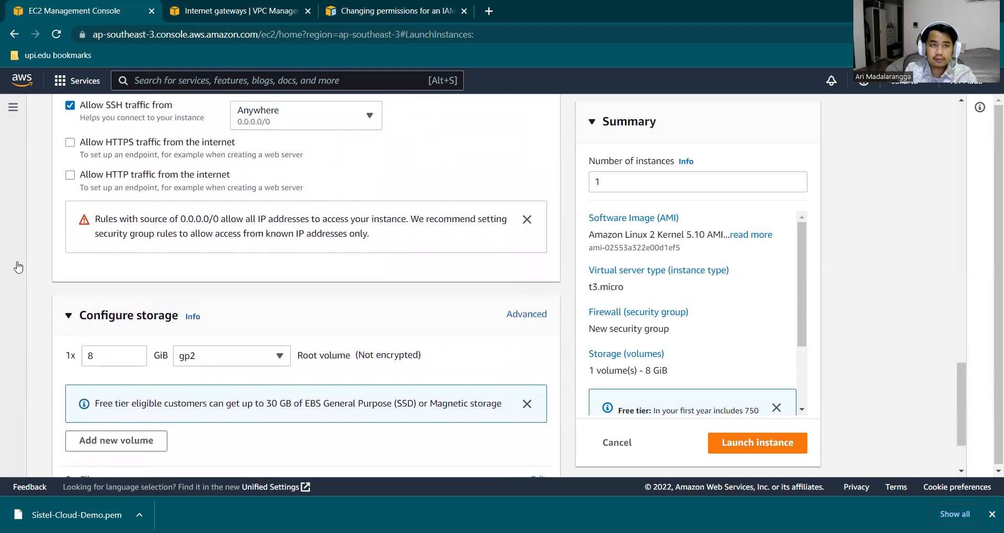
{"action": "scroll", "coordinate": [18, 267], "scroll_direction": "up", "scroll_amount": 2}
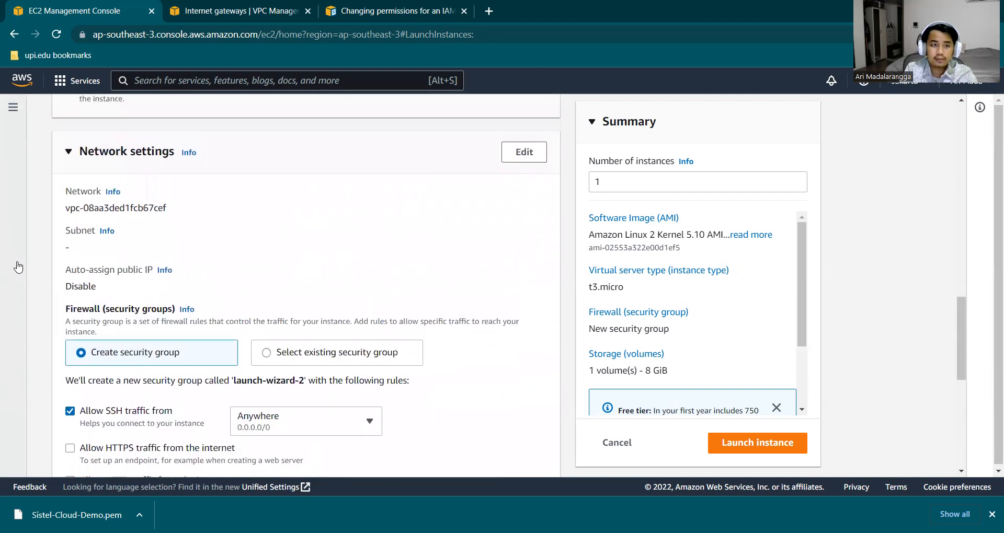
{"action": "scroll", "coordinate": [19, 267], "scroll_direction": "up", "scroll_amount": 1}
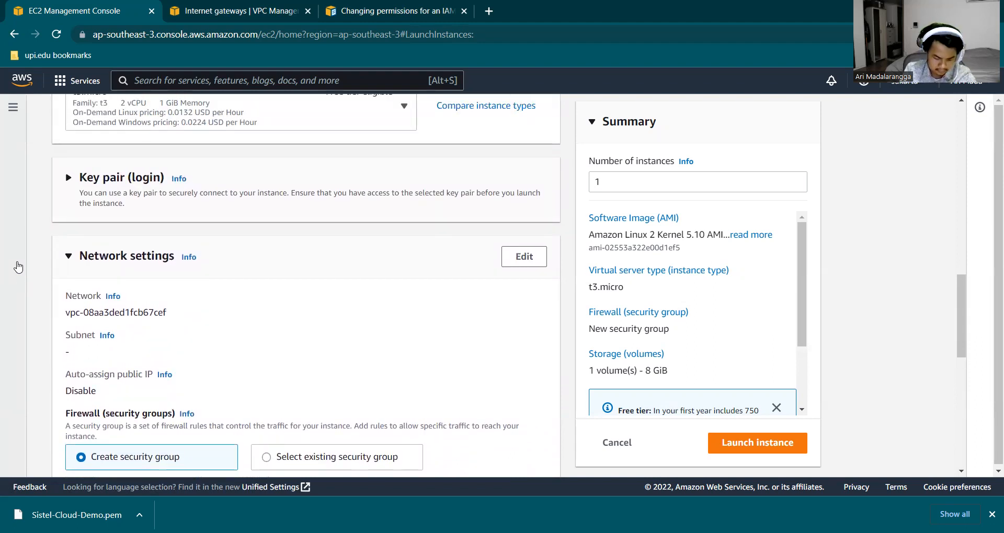
Step: Edit the network settings to place the instance in VPC-A and its subnet VPC-A-Subnet-Private
{"action": "scroll", "coordinate": [18, 267], "scroll_direction": "down", "scroll_amount": 1}
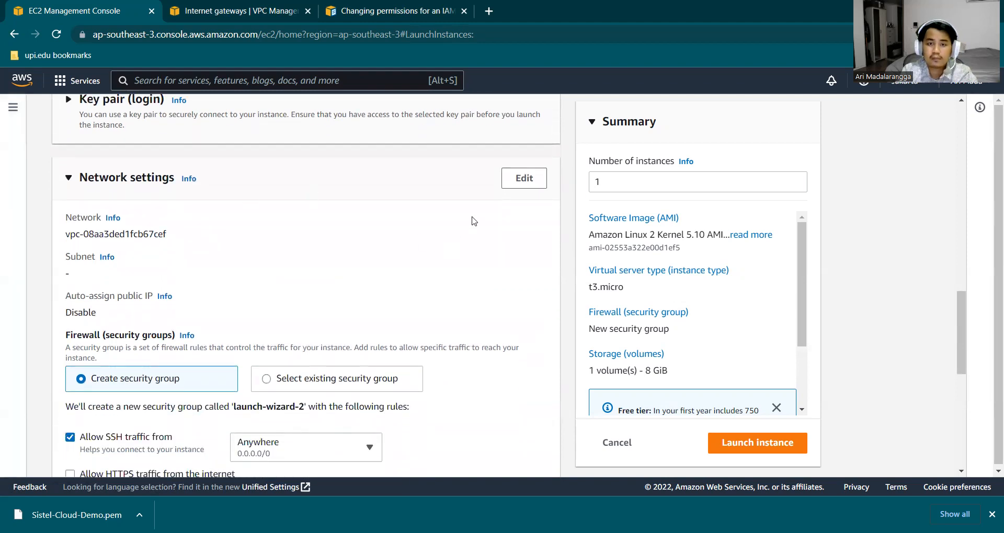
{"action": "left_click", "coordinate": [515, 179]}
{"action": "left_click", "coordinate": [354, 237]}
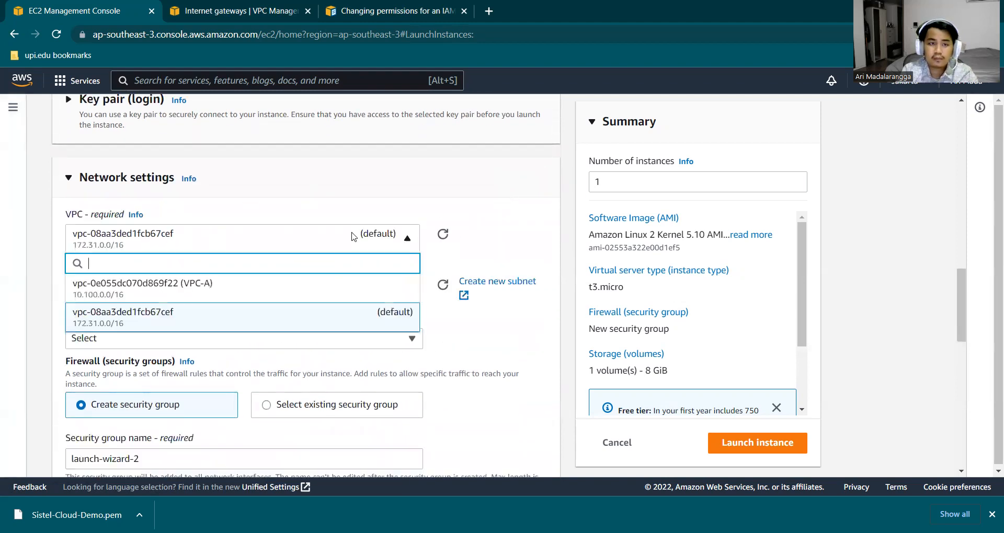
{"action": "left_click", "coordinate": [313, 296]}
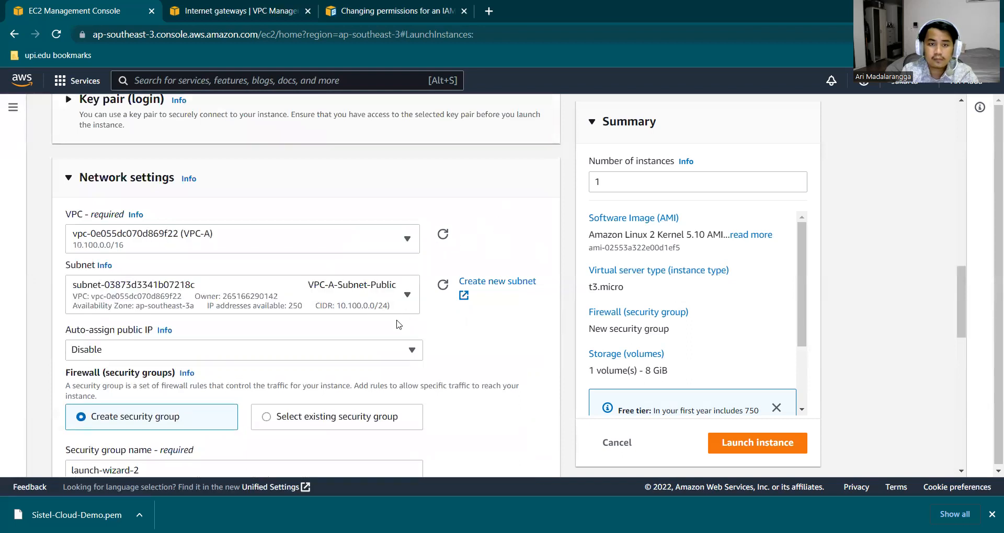
{"action": "left_click", "coordinate": [404, 310]}
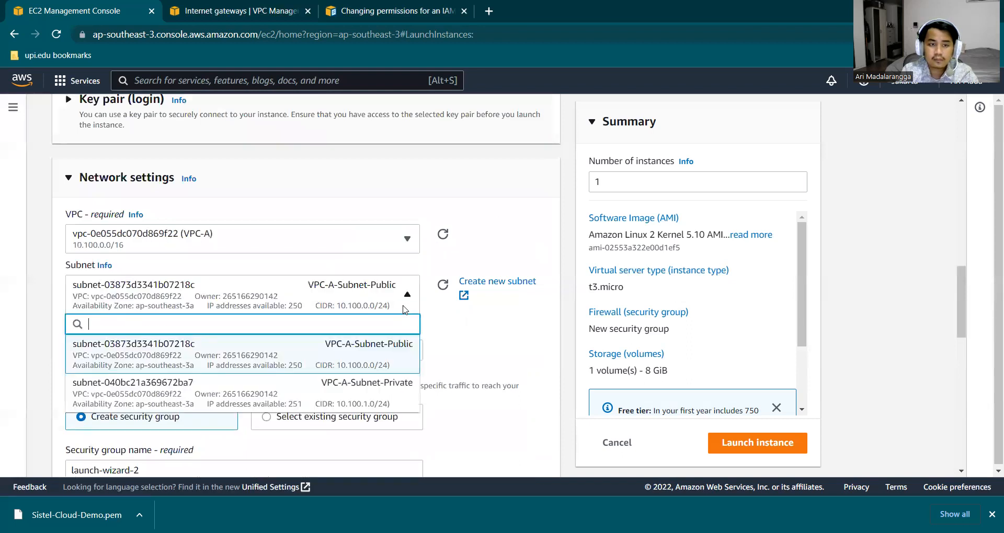
{"action": "left_click", "coordinate": [362, 391]}
Step: Switch auto-assign public IP to Enable for the private instance, and return it to Disable
{"action": "scroll", "coordinate": [516, 322], "scroll_direction": "down", "scroll_amount": 3}
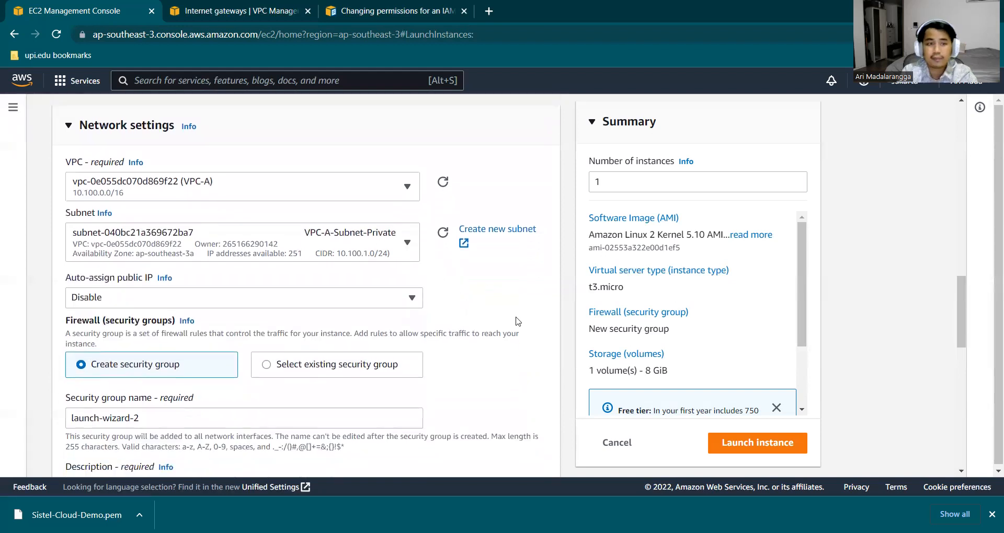
{"action": "scroll", "coordinate": [517, 322], "scroll_direction": "down", "scroll_amount": 1}
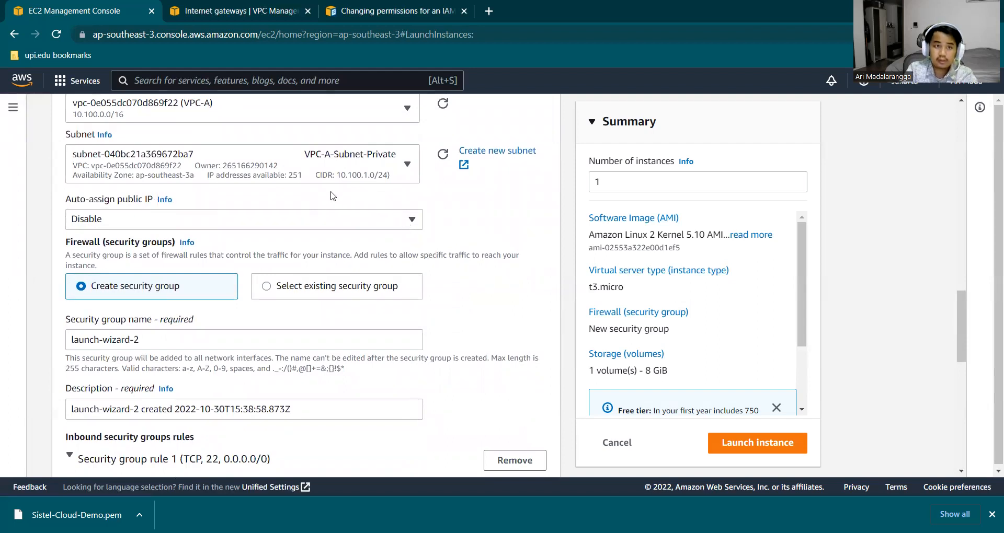
{"action": "left_click", "coordinate": [313, 215]}
{"action": "left_click", "coordinate": [282, 241]}
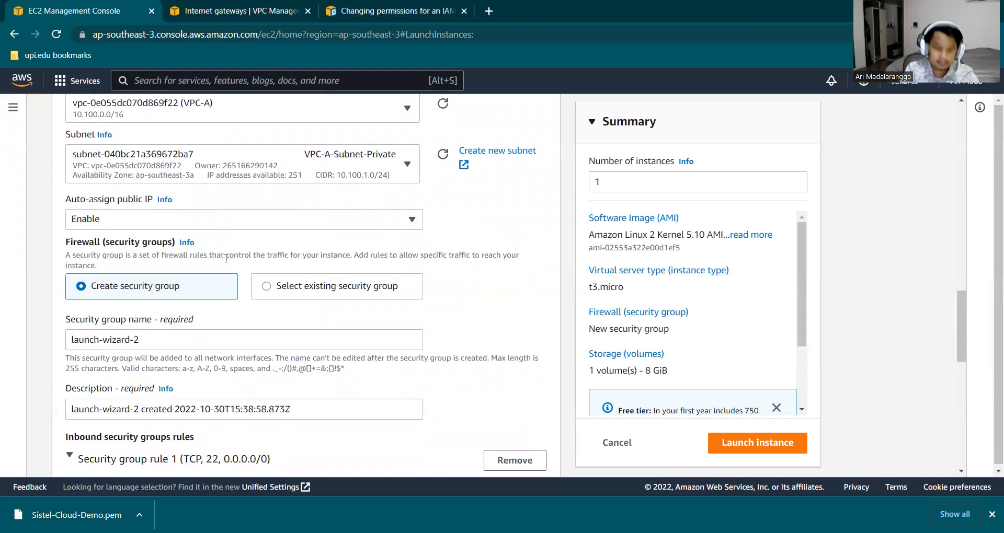
{"action": "left_click", "coordinate": [229, 223]}
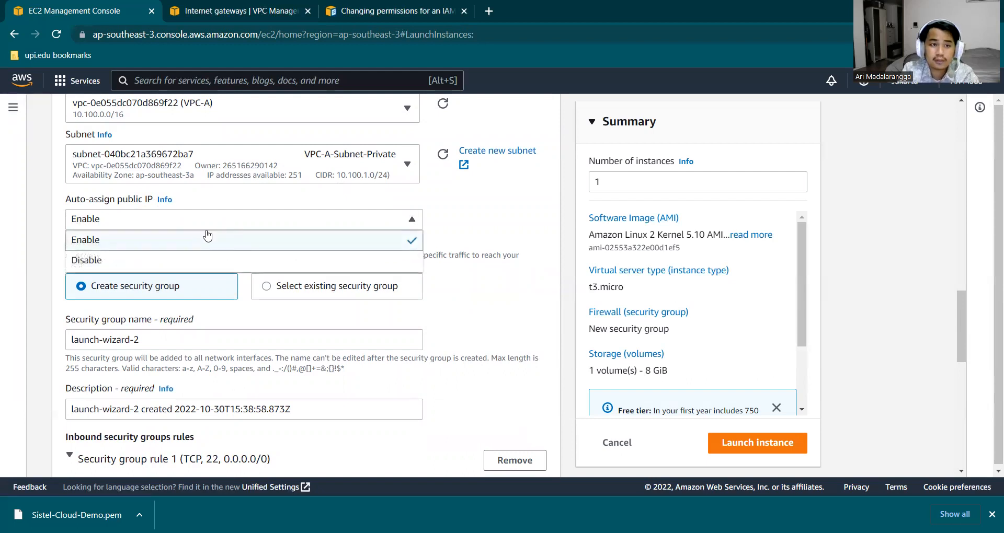
{"action": "left_click", "coordinate": [189, 258]}
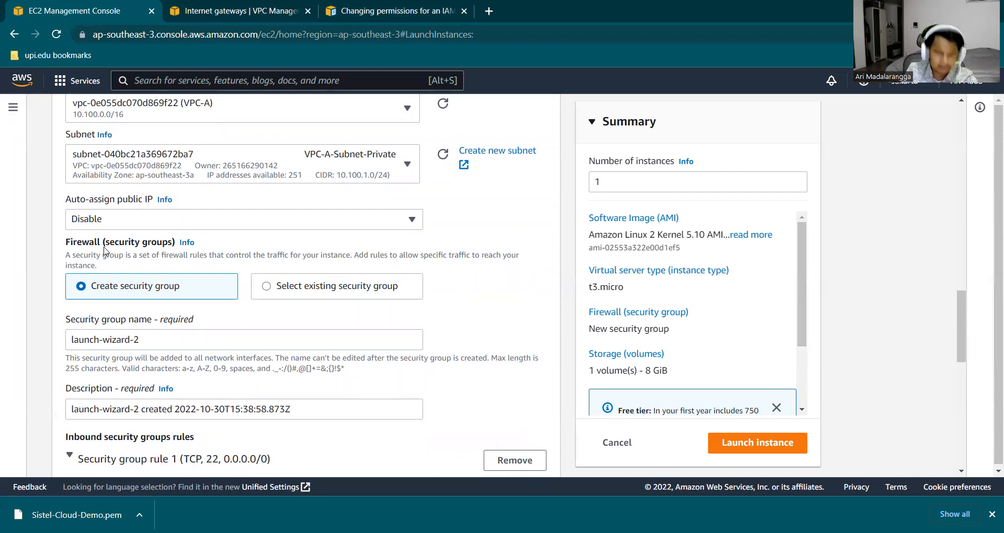
Step: Restrict the inbound SSH security group rule to a custom source with the CIDR block 10.10.0.0/24
{"action": "scroll", "coordinate": [52, 278], "scroll_direction": "down", "scroll_amount": 3}
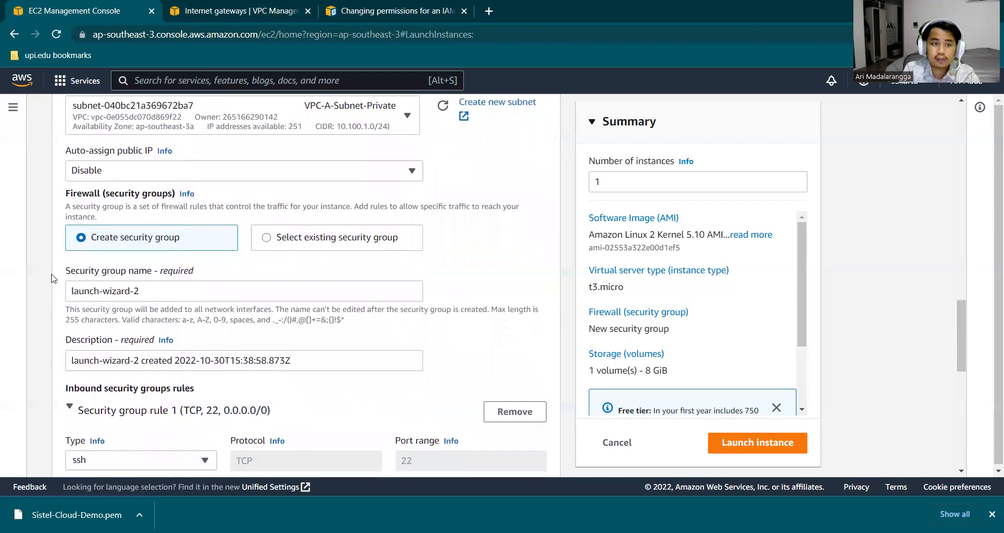
{"action": "scroll", "coordinate": [52, 278], "scroll_direction": "down", "scroll_amount": 3}
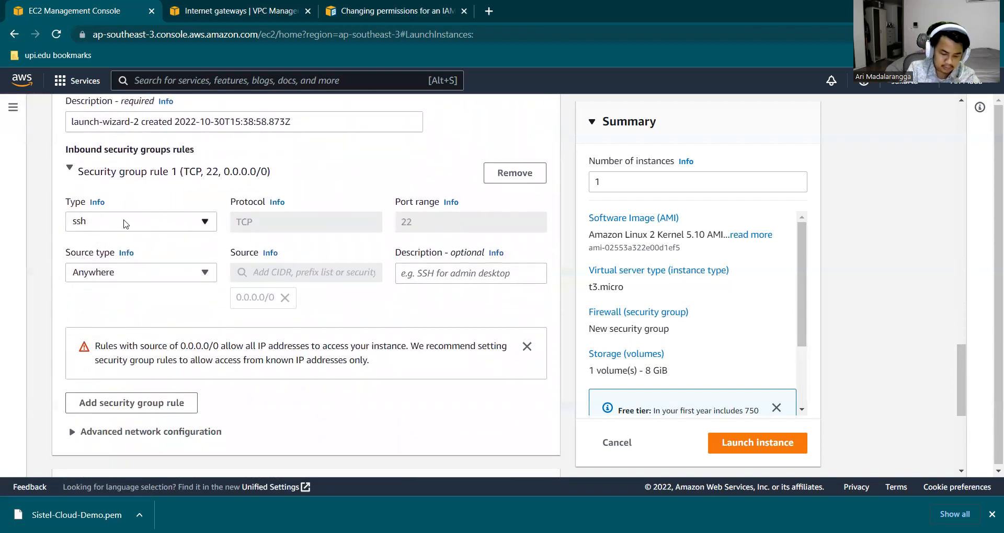
{"action": "left_click", "coordinate": [162, 270]}
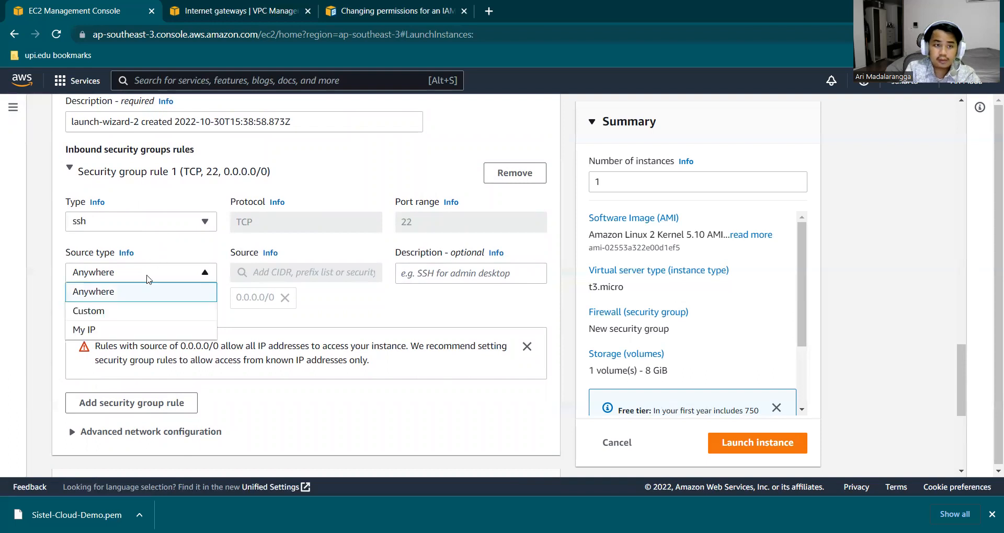
{"action": "left_click", "coordinate": [121, 313]}
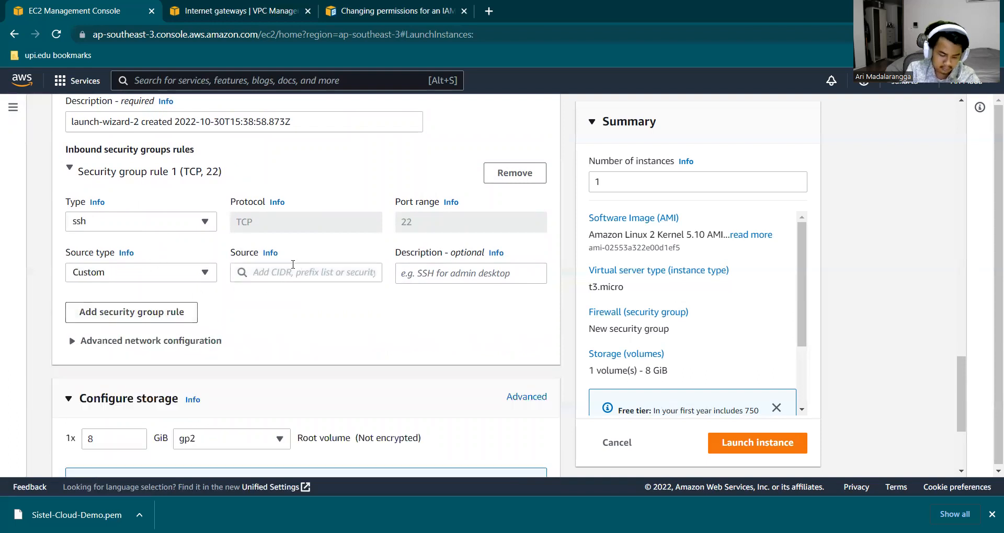
{"action": "left_click", "coordinate": [291, 265]}
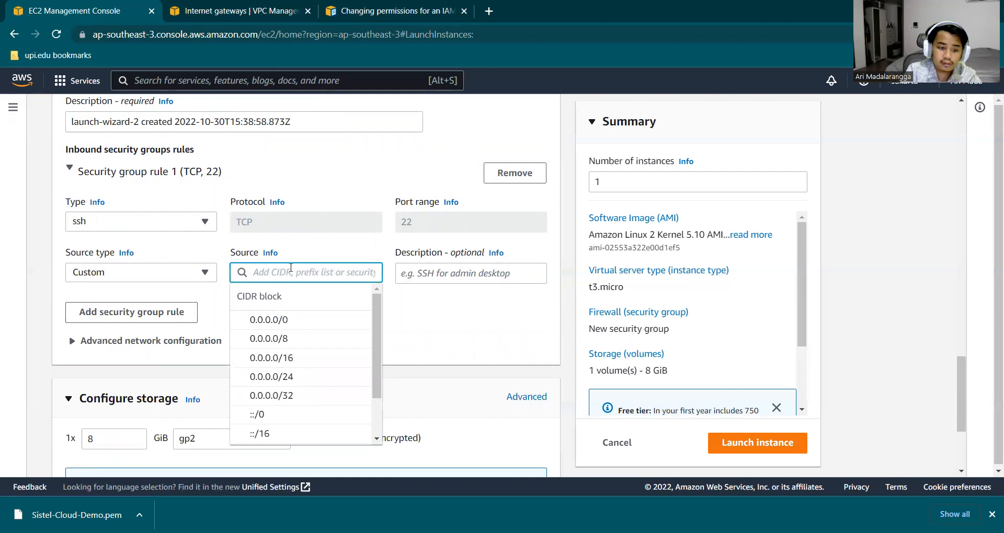
{"action": "type", "text": "100."}
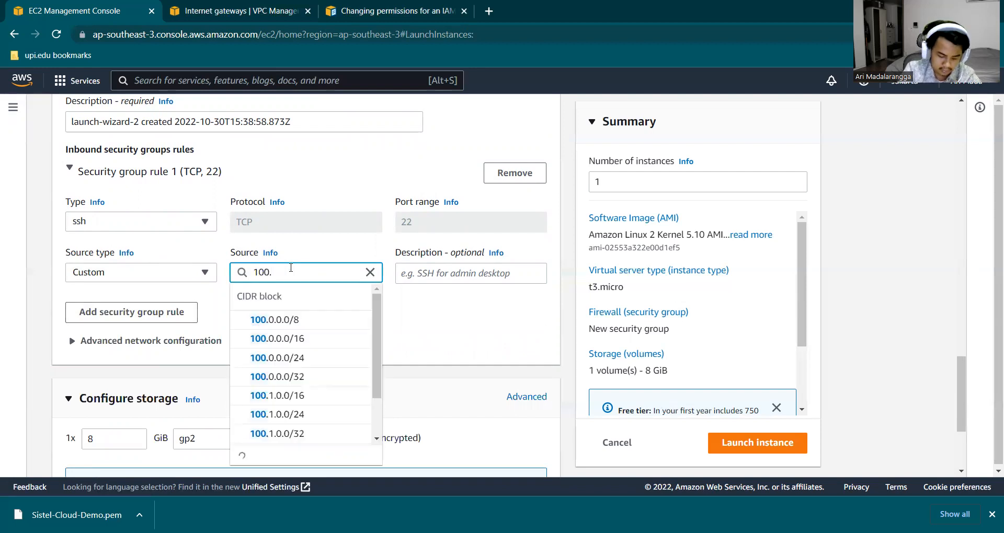
{"action": "key", "text": "BackSpace"}
{"action": "key", "text": "BackSpace"}
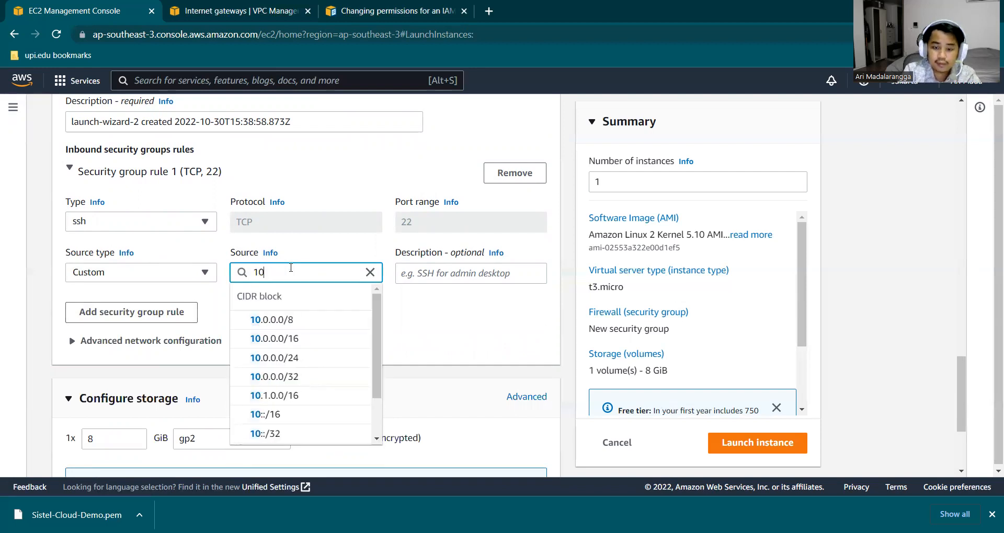
{"action": "type", "text": ".10."}
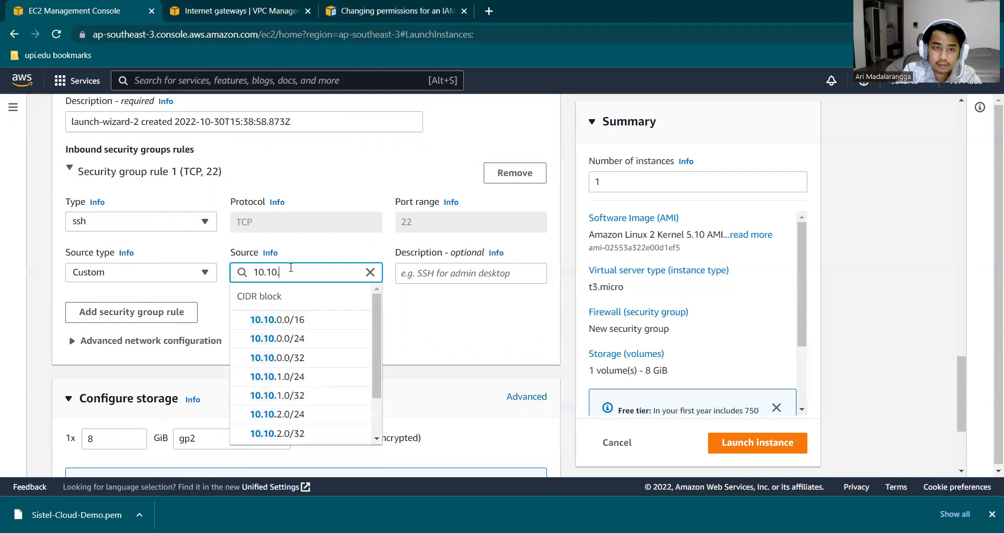
{"action": "type", "text": "0.0/"}
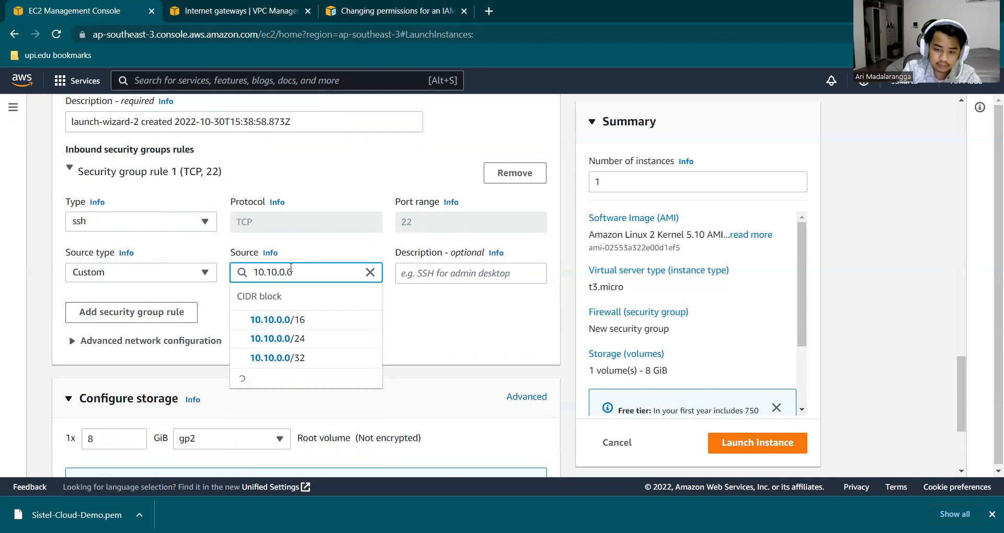
{"action": "left_click", "coordinate": [291, 339]}
{"action": "left_click", "coordinate": [438, 322]}
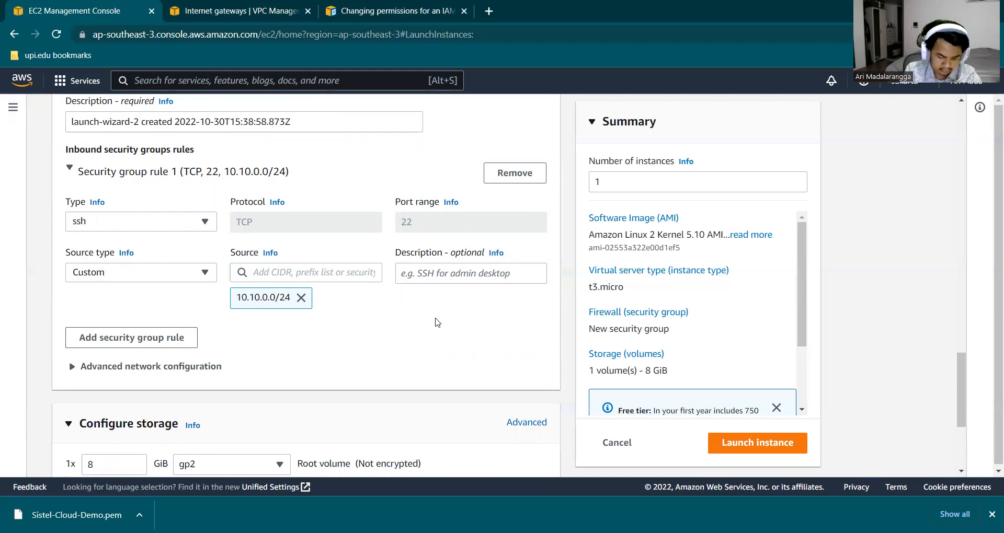
Step: Expand the advanced network configuration to examine the network interface options, and collapse it again
{"action": "scroll", "coordinate": [437, 323], "scroll_direction": "down", "scroll_amount": 2}
{"action": "left_click", "coordinate": [186, 262]}
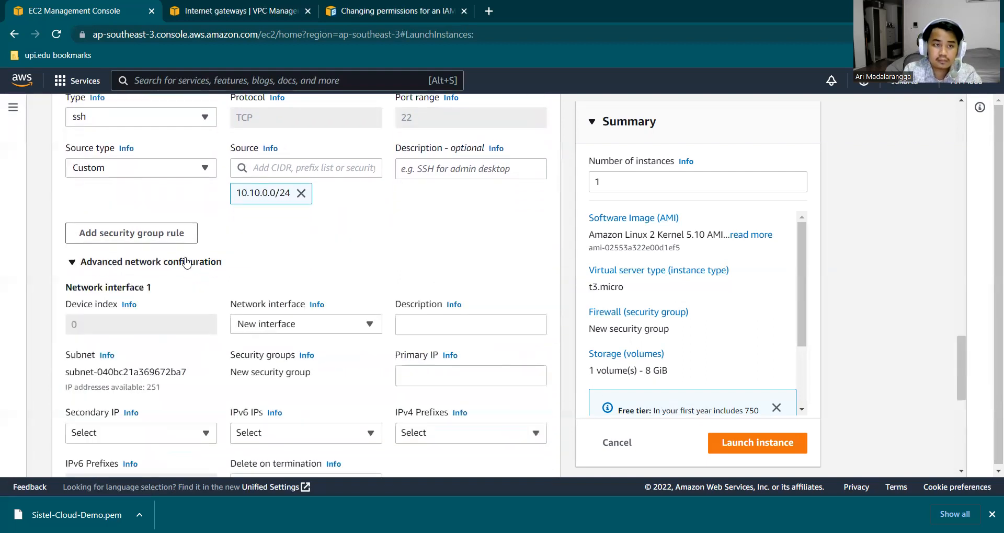
{"action": "scroll", "coordinate": [173, 283], "scroll_direction": "down", "scroll_amount": 2}
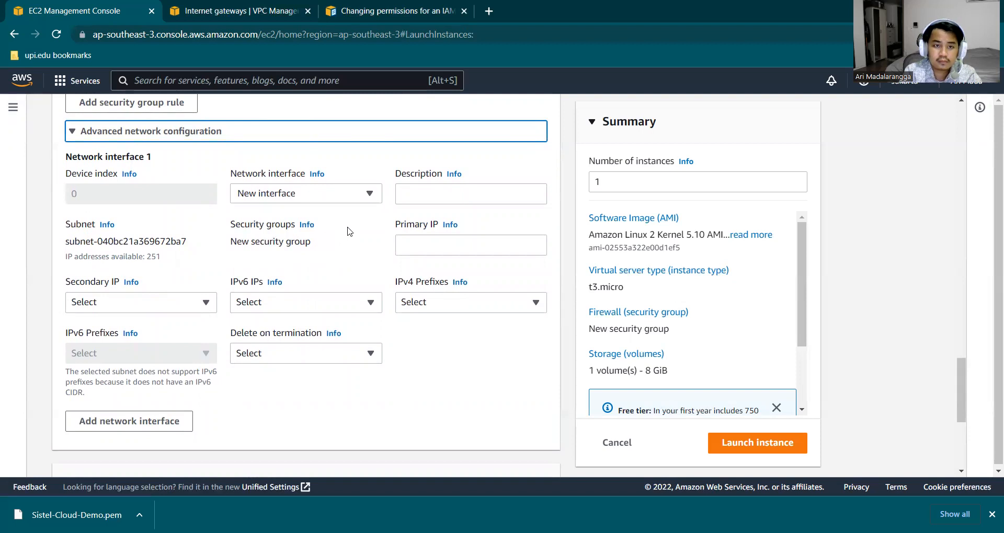
{"action": "left_click", "coordinate": [168, 136]}
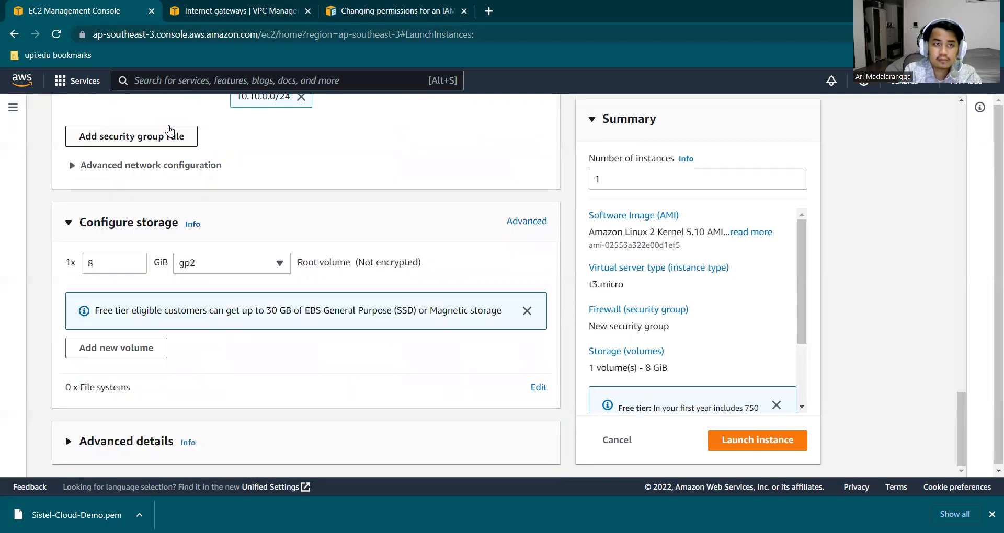
{"action": "left_click", "coordinate": [169, 137]}
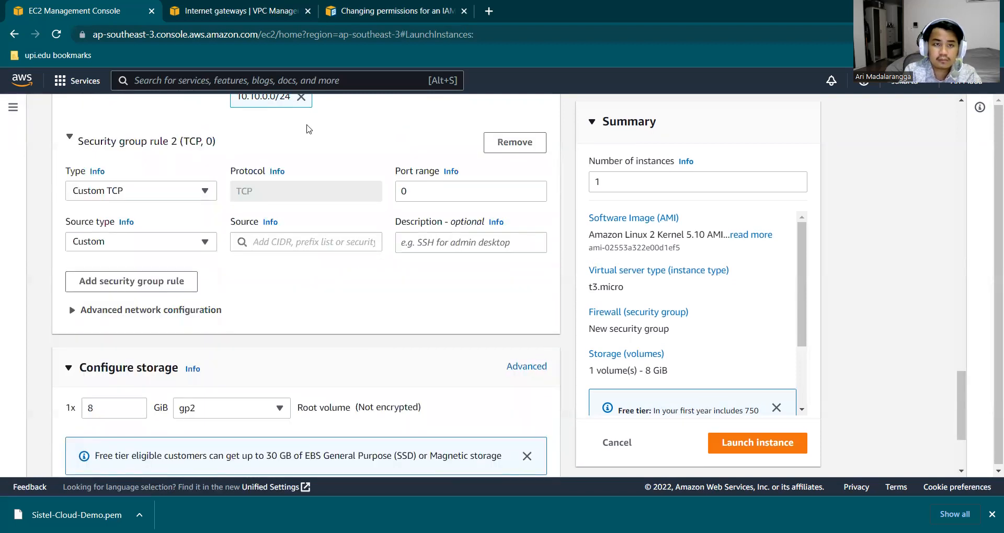
{"action": "scroll", "coordinate": [309, 129], "scroll_direction": "up", "scroll_amount": 2}
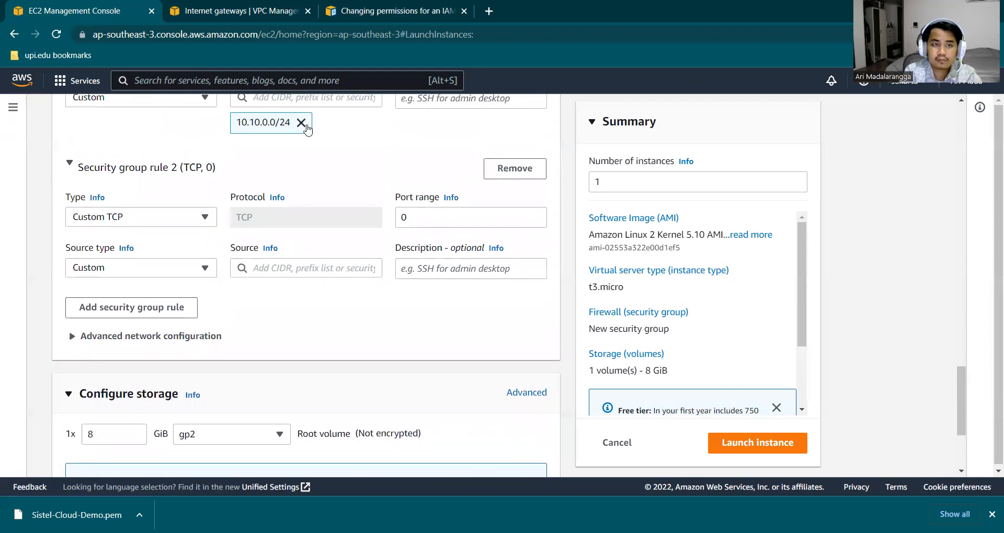
{"action": "left_click", "coordinate": [515, 220]}
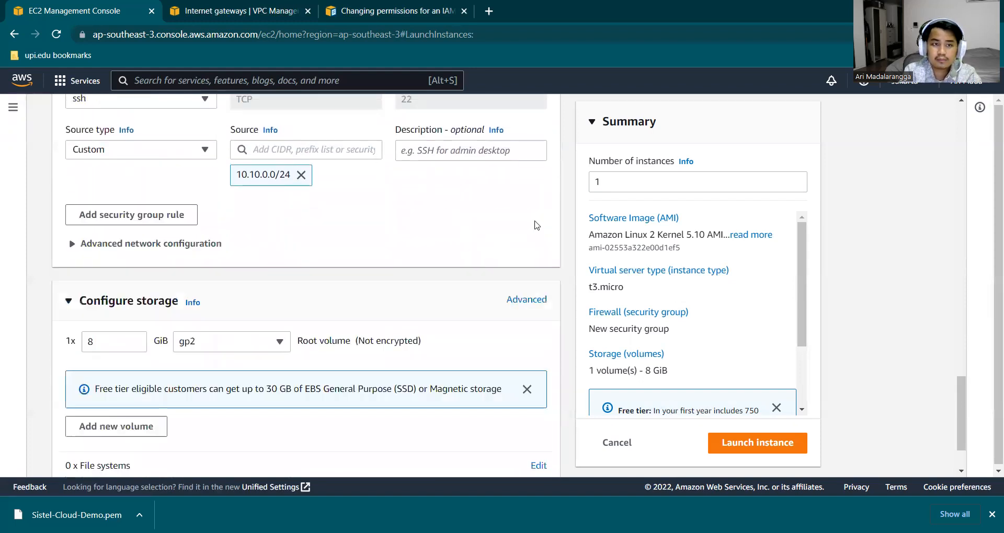
Step: Review the instance's VPC, subnet, public IP and security group settings along with the launch summary
{"action": "scroll", "coordinate": [532, 223], "scroll_direction": "up", "scroll_amount": 2}
{"action": "scroll", "coordinate": [531, 223], "scroll_direction": "up", "scroll_amount": 5}
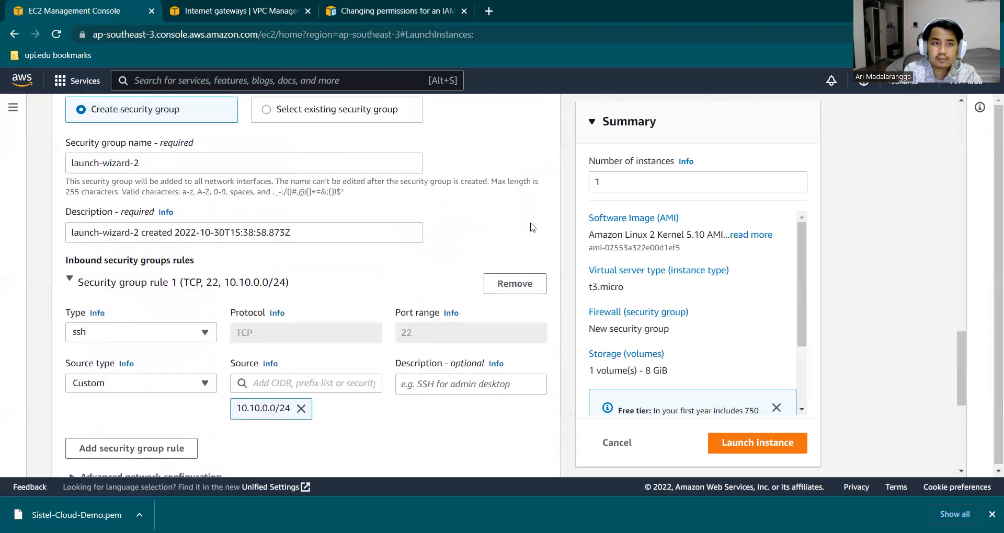
{"action": "scroll", "coordinate": [531, 227], "scroll_direction": "down", "scroll_amount": 2}
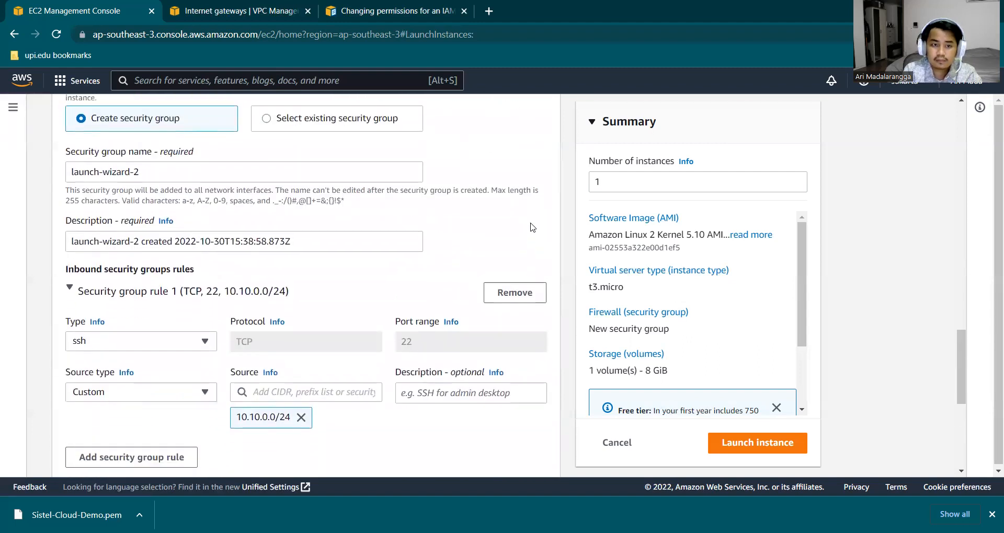
{"action": "scroll", "coordinate": [532, 227], "scroll_direction": "up", "scroll_amount": 2}
{"action": "scroll", "coordinate": [532, 227], "scroll_direction": "down", "scroll_amount": 1}
{"action": "scroll", "coordinate": [531, 226], "scroll_direction": "up", "scroll_amount": 4}
{"action": "scroll", "coordinate": [531, 227], "scroll_direction": "up", "scroll_amount": 1}
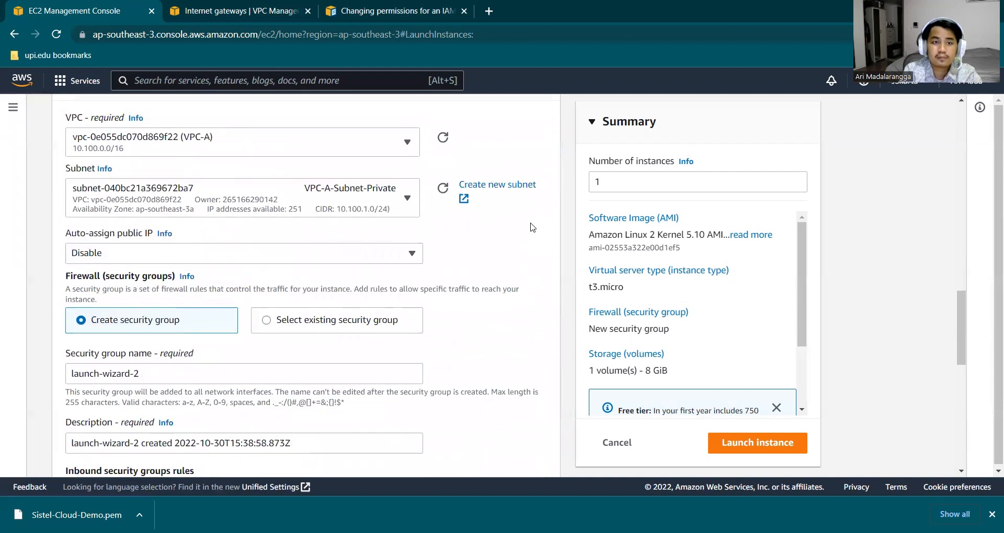
{"action": "scroll", "coordinate": [532, 227], "scroll_direction": "down", "scroll_amount": 1}
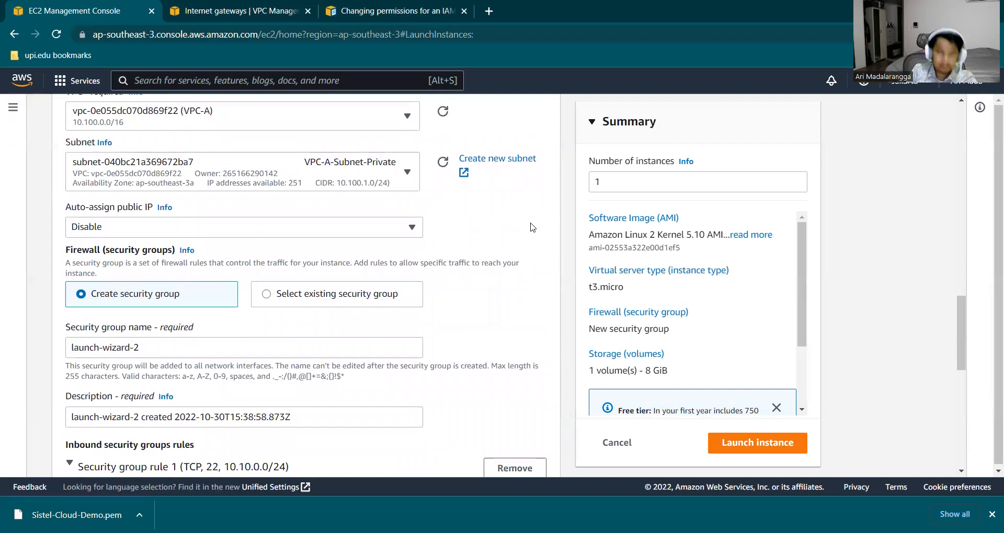
{"action": "scroll", "coordinate": [532, 227], "scroll_direction": "up", "scroll_amount": 1}
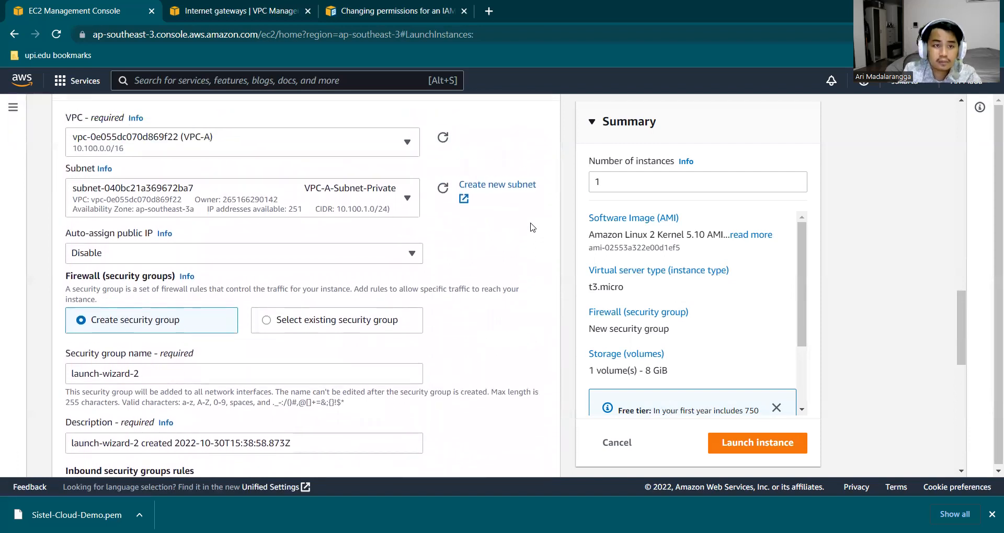
{"action": "scroll", "coordinate": [532, 227], "scroll_direction": "up", "scroll_amount": 7}
{"action": "scroll", "coordinate": [532, 227], "scroll_direction": "down", "scroll_amount": 4}
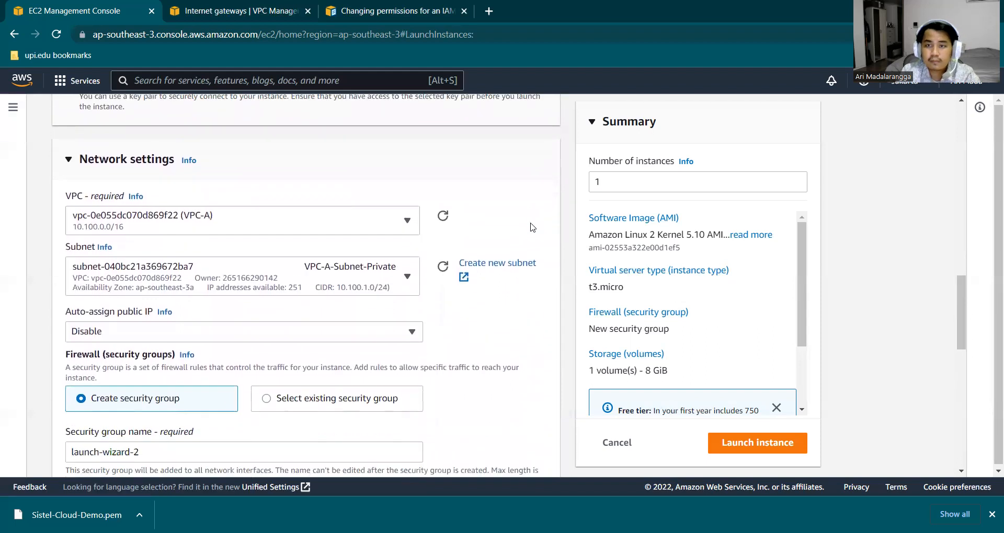
{"action": "scroll", "coordinate": [796, 359], "scroll_direction": "down", "scroll_amount": 4}
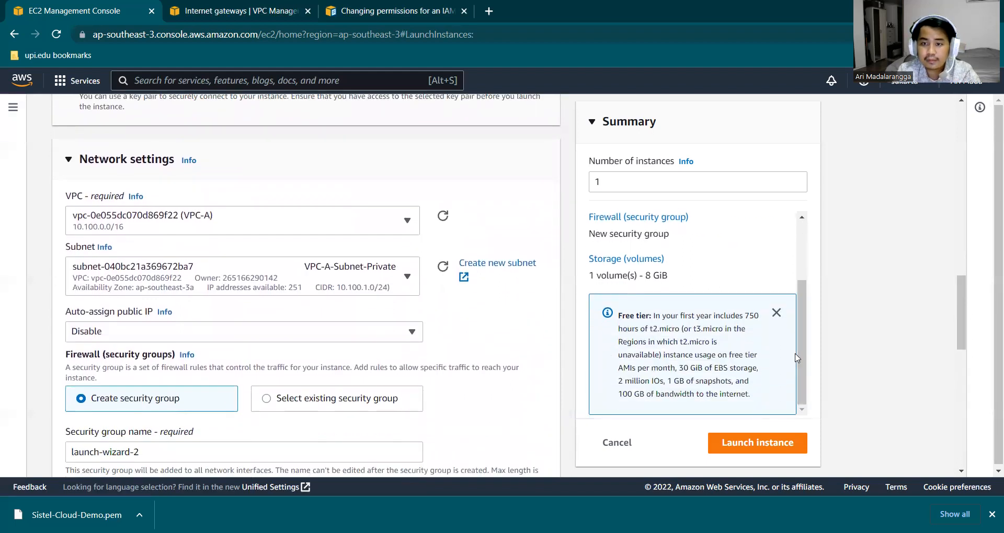
{"action": "scroll", "coordinate": [497, 331], "scroll_direction": "down", "scroll_amount": 5}
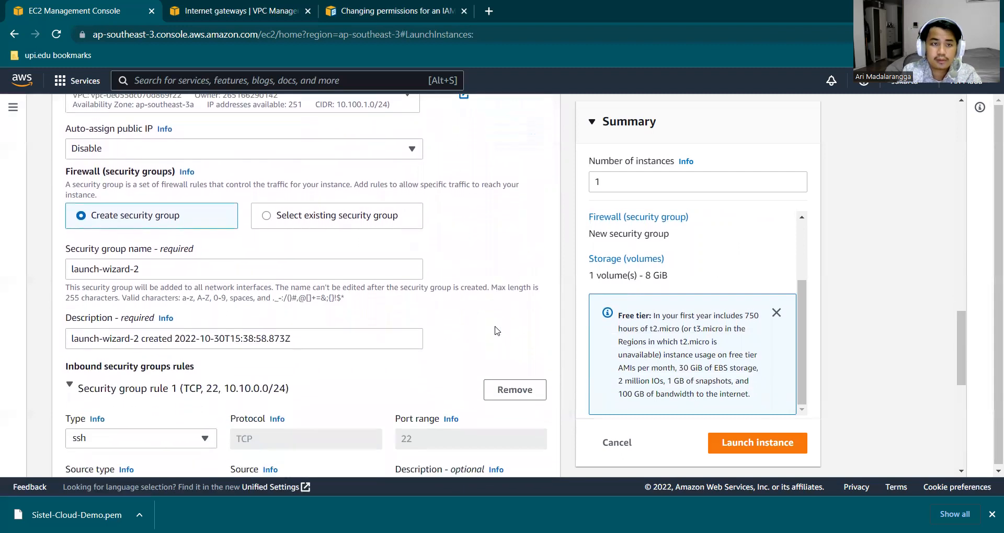
Step: Rename the new security group as VPC-A-SG-Private
{"action": "scroll", "coordinate": [497, 331], "scroll_direction": "down", "scroll_amount": 2}
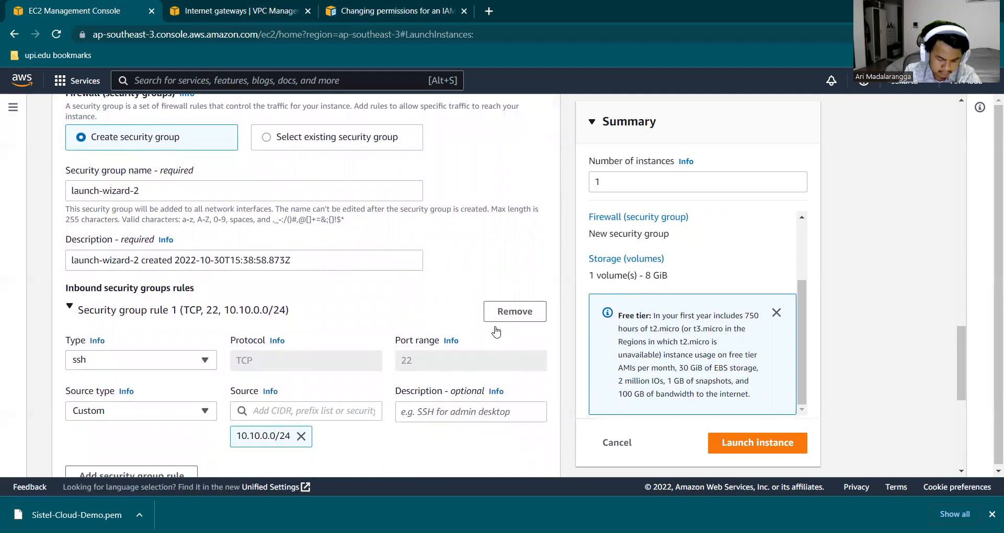
{"action": "left_click_drag", "start_coordinate": [293, 189], "coordinate": [4, 216]}
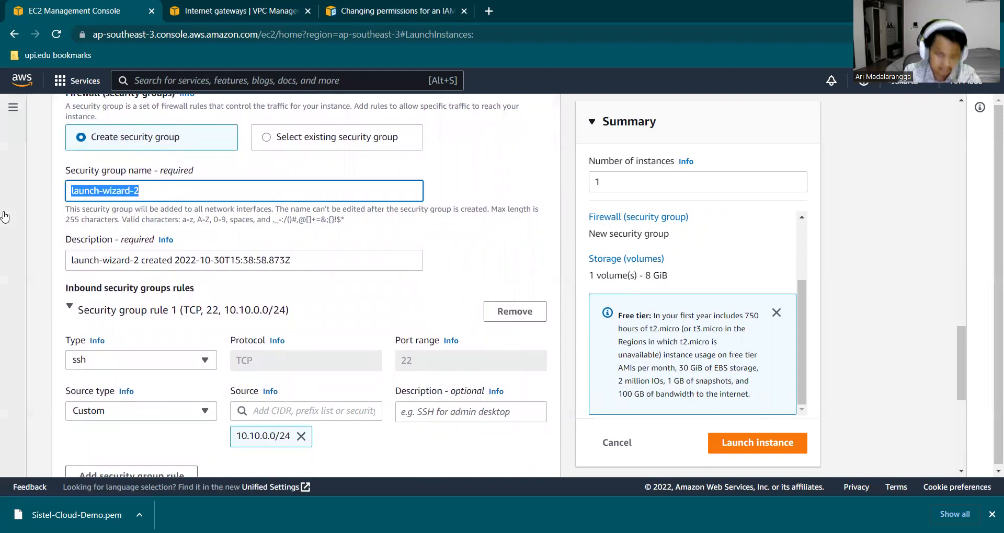
{"action": "type", "text": "VP"}
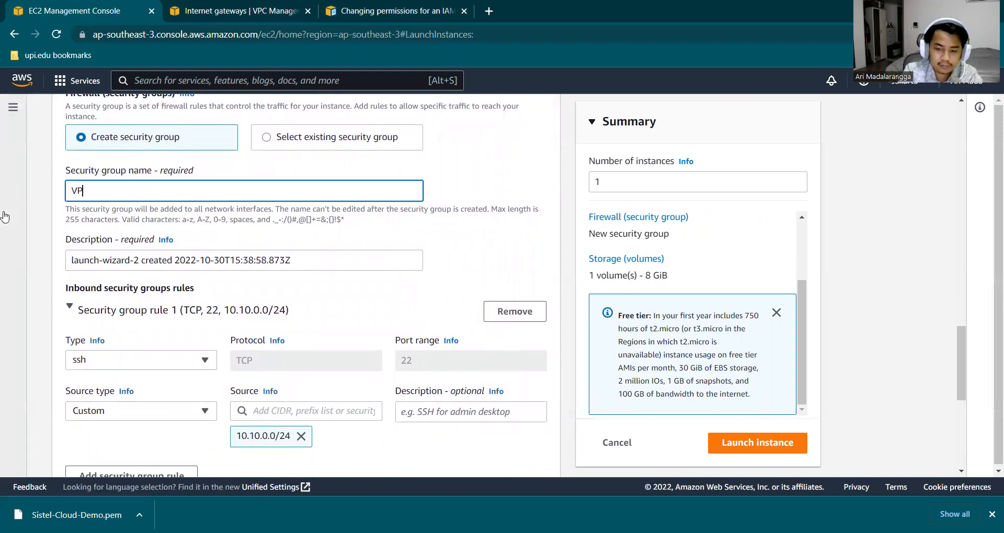
{"action": "type", "text": "C-A-SG"}
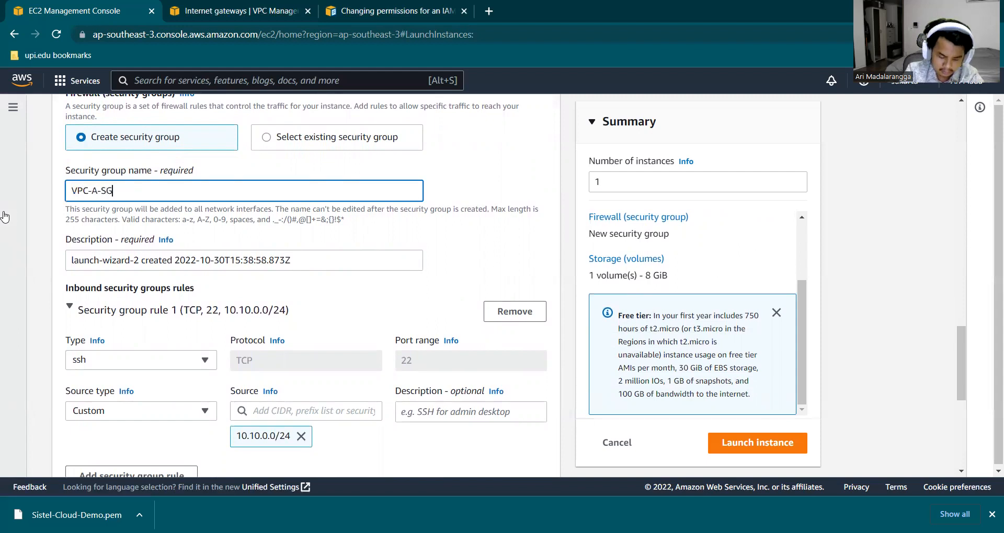
{"action": "type", "text": "-P"}
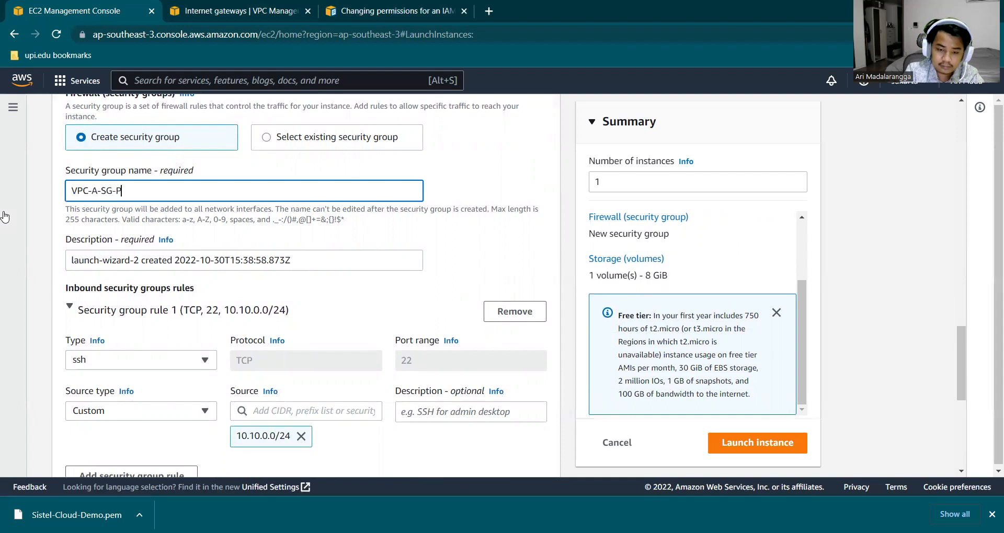
{"action": "type", "text": "riv"}
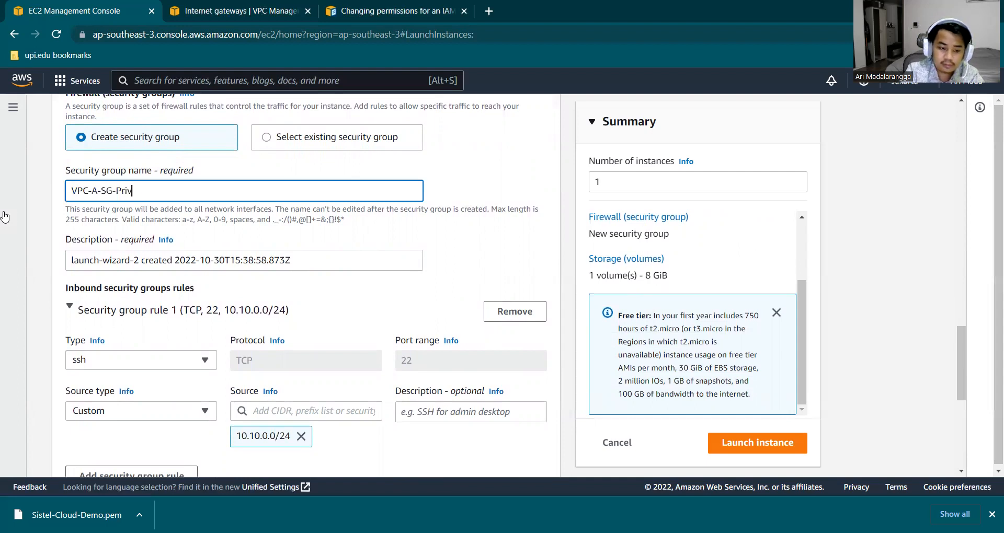
{"action": "type", "text": "ate"}
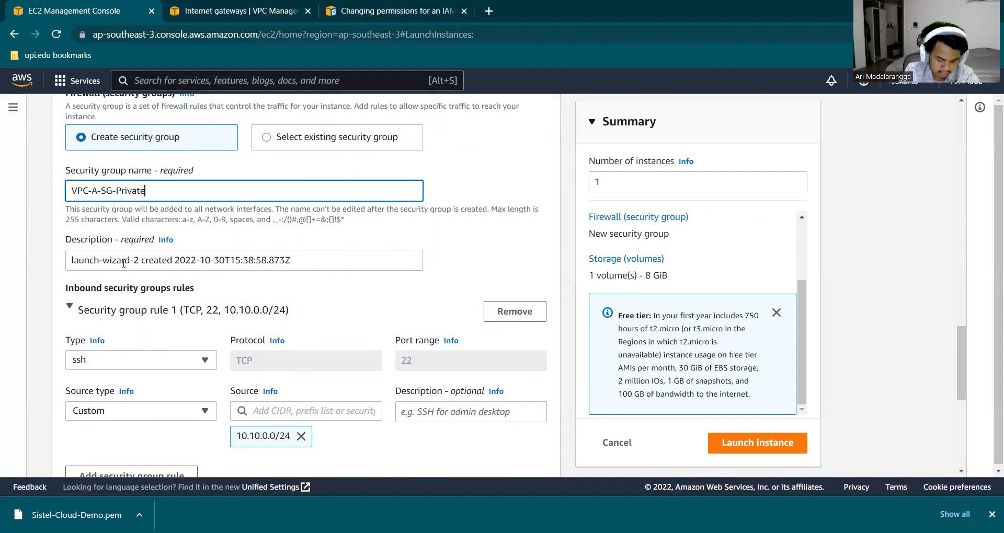
Step: Replace the security group's default description with text beginning with "VP"
{"action": "left_click", "coordinate": [303, 265]}
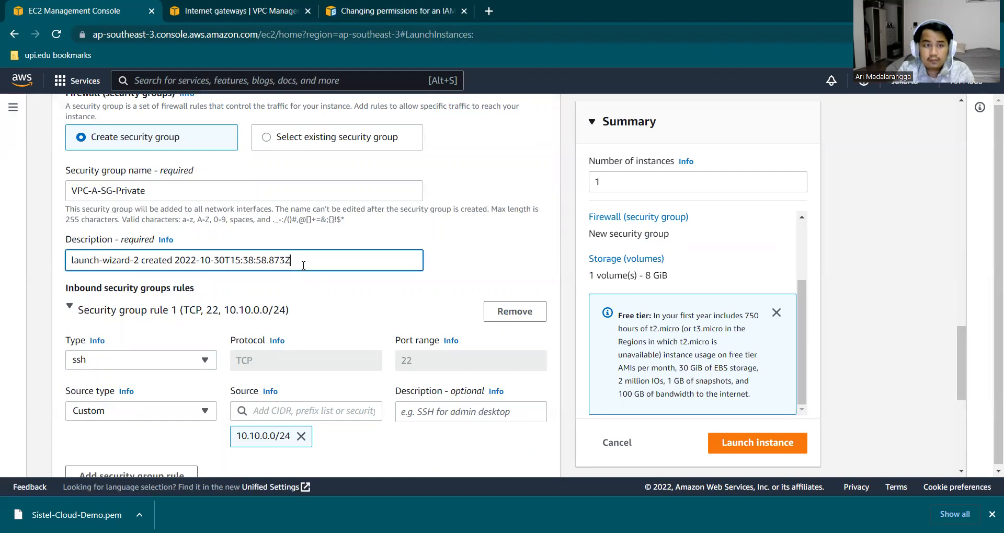
{"action": "key", "text": "ctrl+a"}
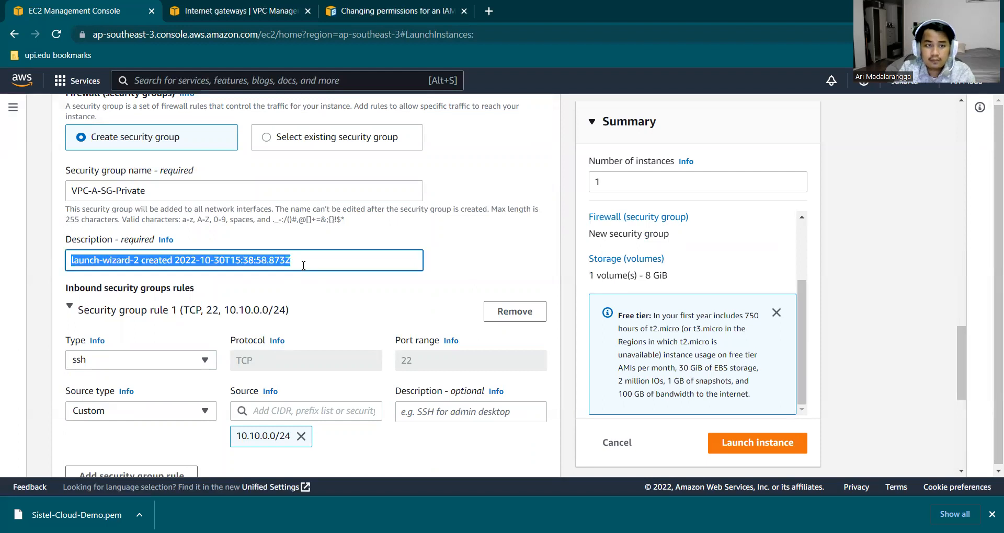
{"action": "key", "text": "BackSpace"}
{"action": "type", "text": "VP"}
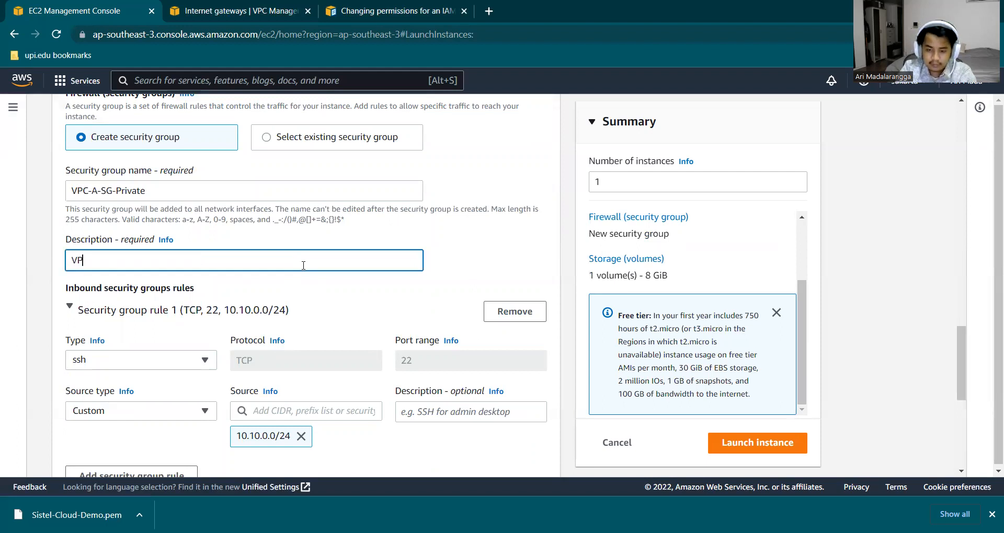
Step: Complete the security group description as VPC-A-SG-Private and launch the instance
{"action": "type", "text": "C-A-SG"}
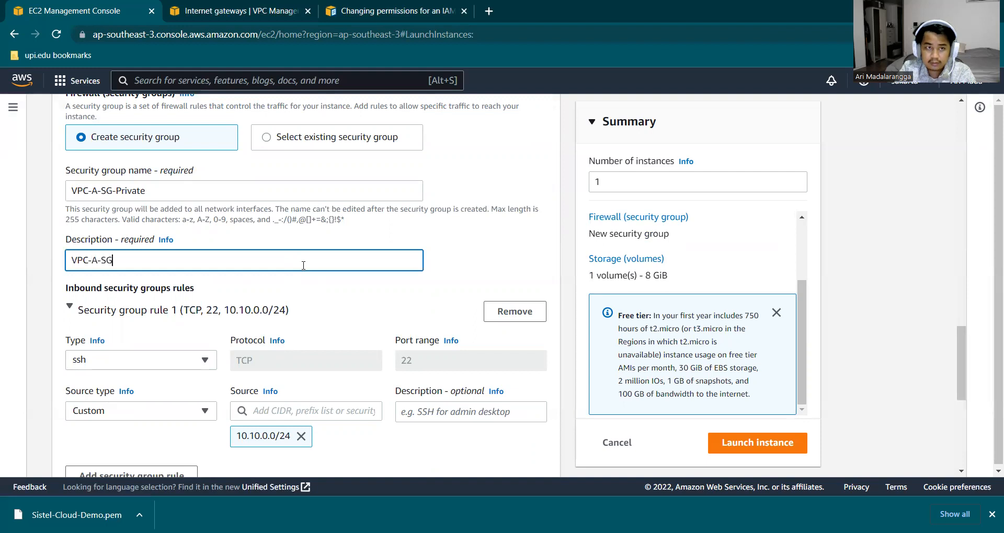
{"action": "type", "text": "-P"}
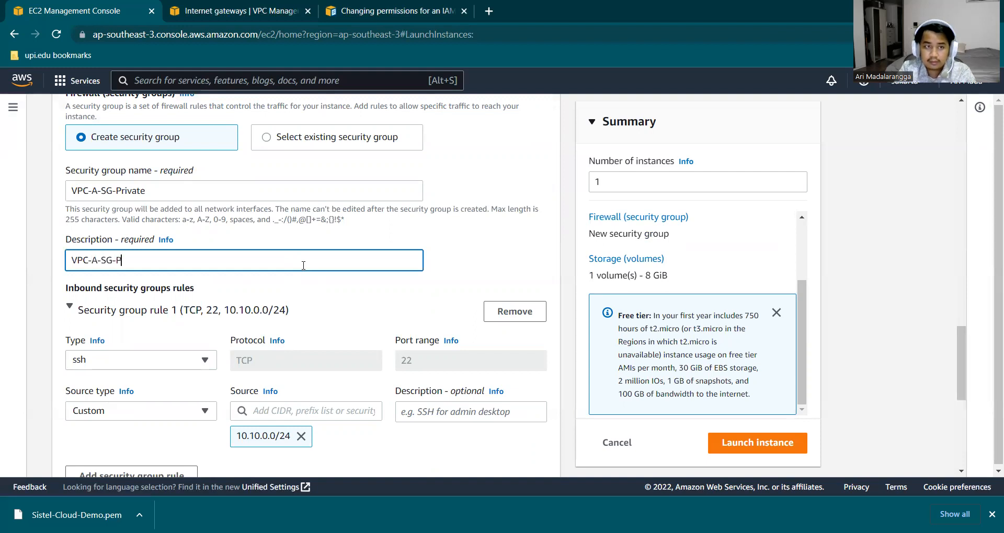
{"action": "type", "text": "rivate"}
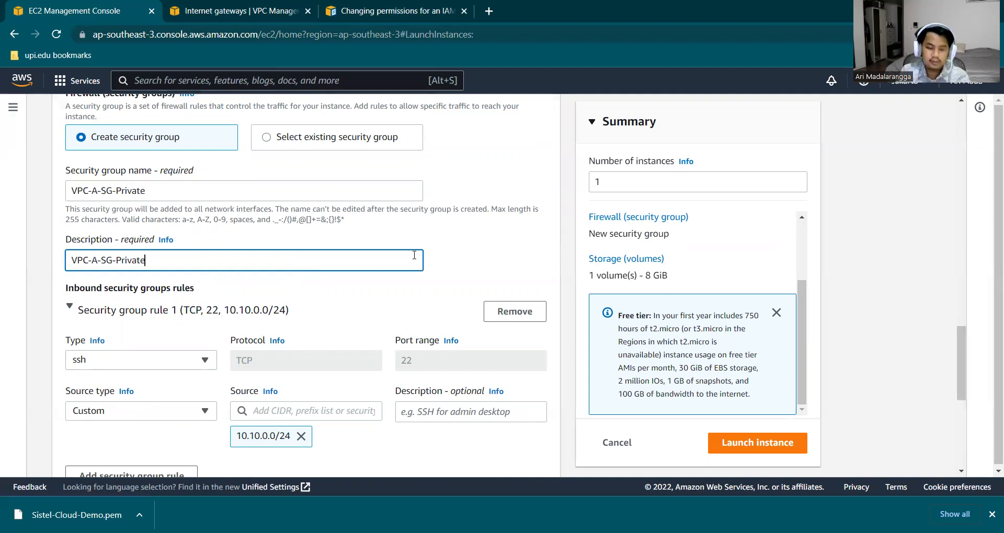
{"action": "left_click", "coordinate": [767, 449]}
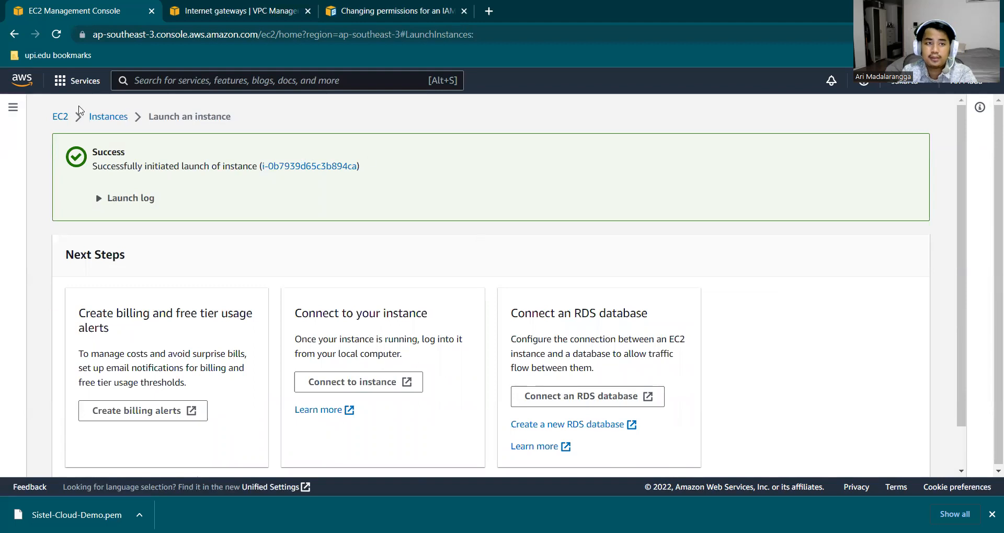
Step: Show all instances and widen the Name column of the list so the full instance names fit
{"action": "scroll", "coordinate": [971, 291], "scroll_direction": "down", "scroll_amount": 1}
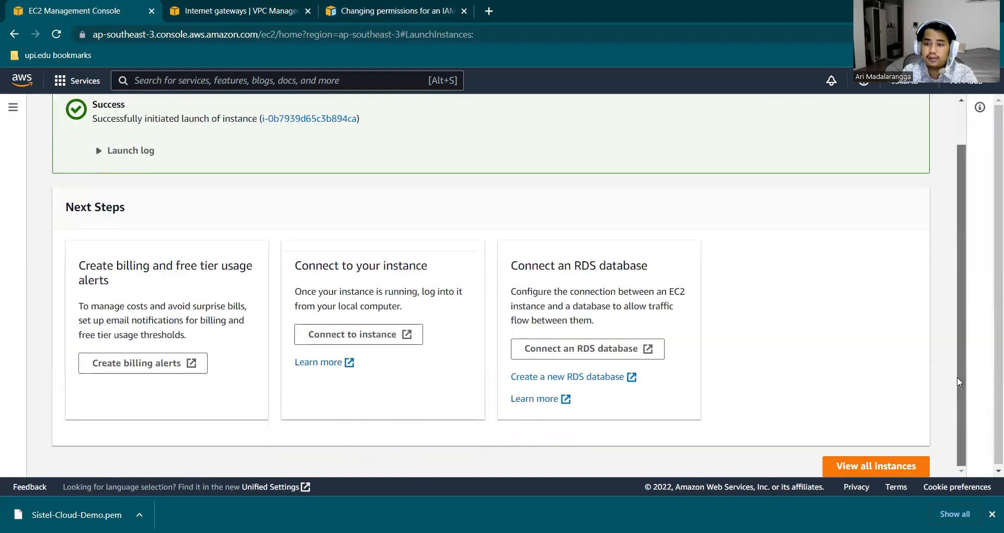
{"action": "left_click", "coordinate": [884, 467]}
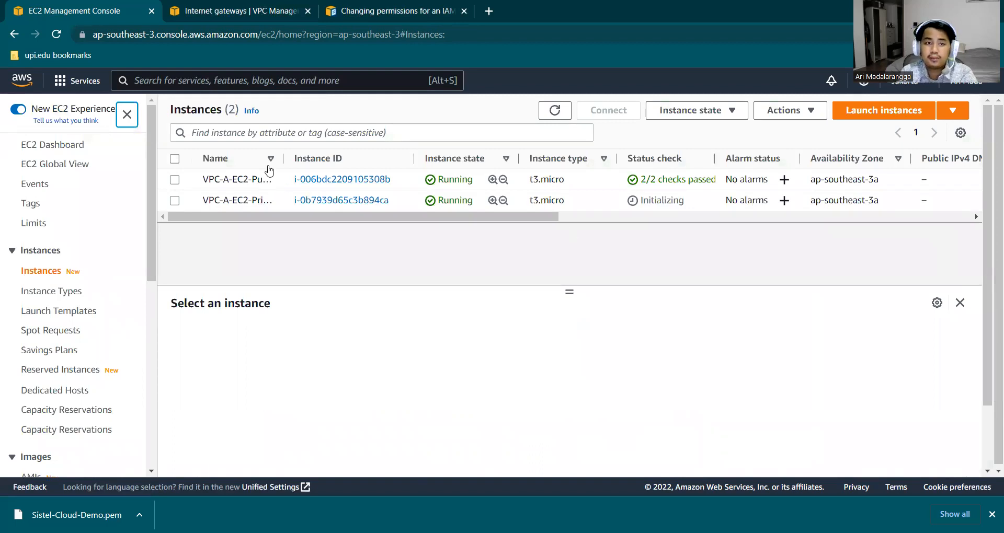
{"action": "left_click_drag", "start_coordinate": [286, 158], "coordinate": [342, 159]}
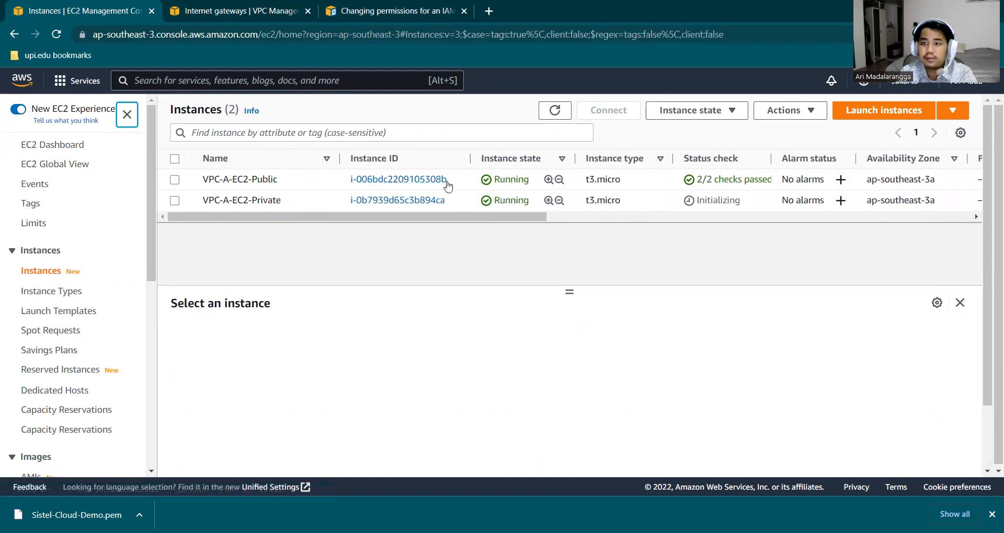
Step: Open the security group assignment of the VPC-A-EC2-Public instance and check which groups can be added
{"action": "left_click", "coordinate": [239, 179]}
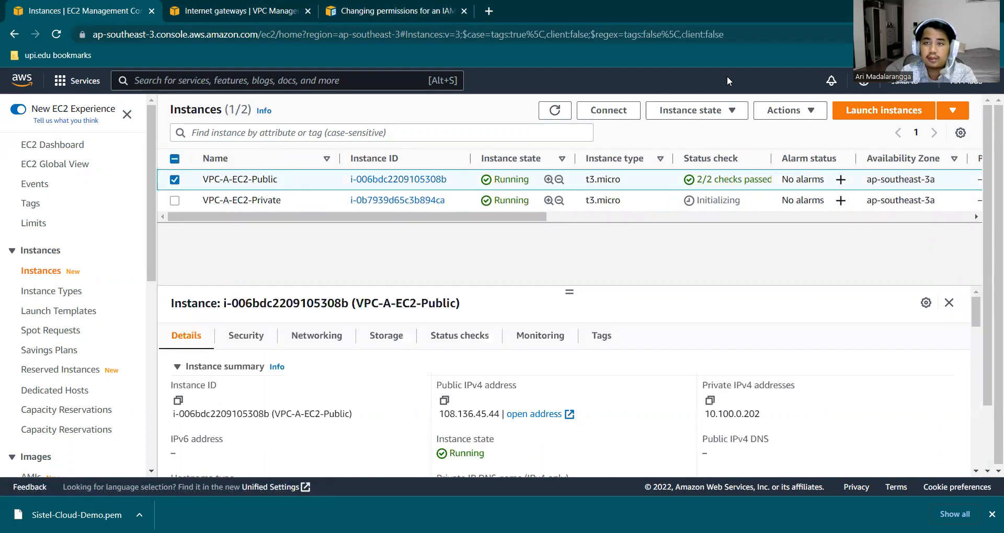
{"action": "left_click", "coordinate": [803, 109]}
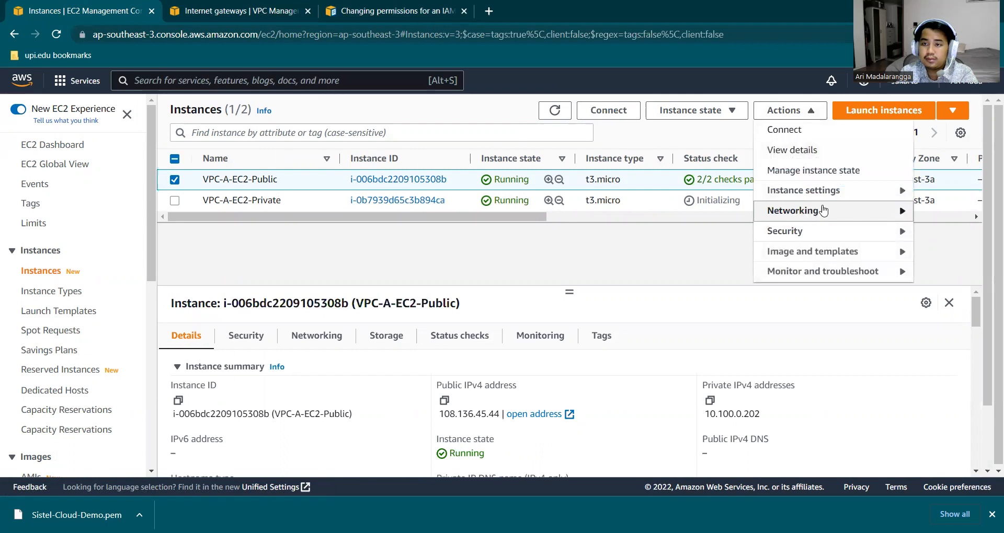
{"action": "mouse_move", "coordinate": [821, 236]}
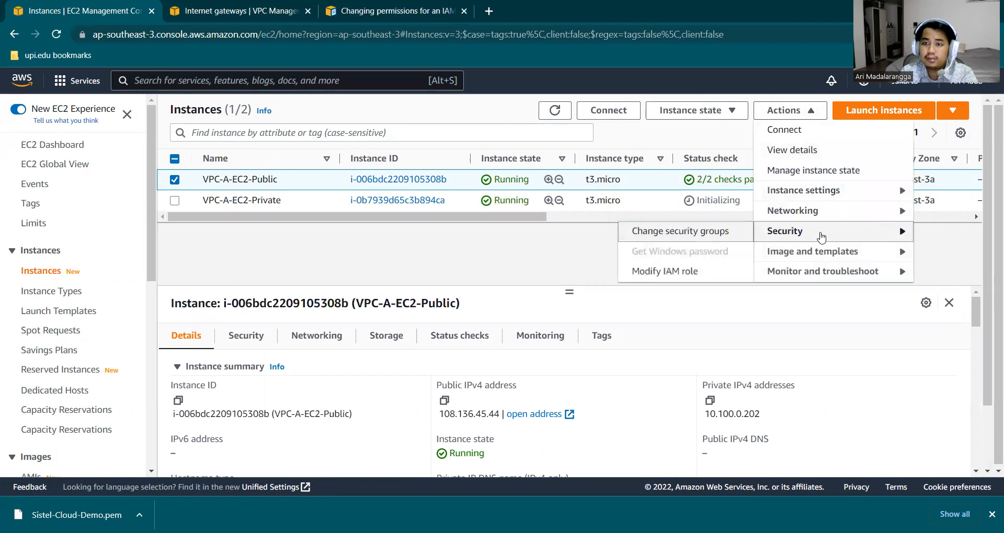
{"action": "left_click", "coordinate": [738, 234]}
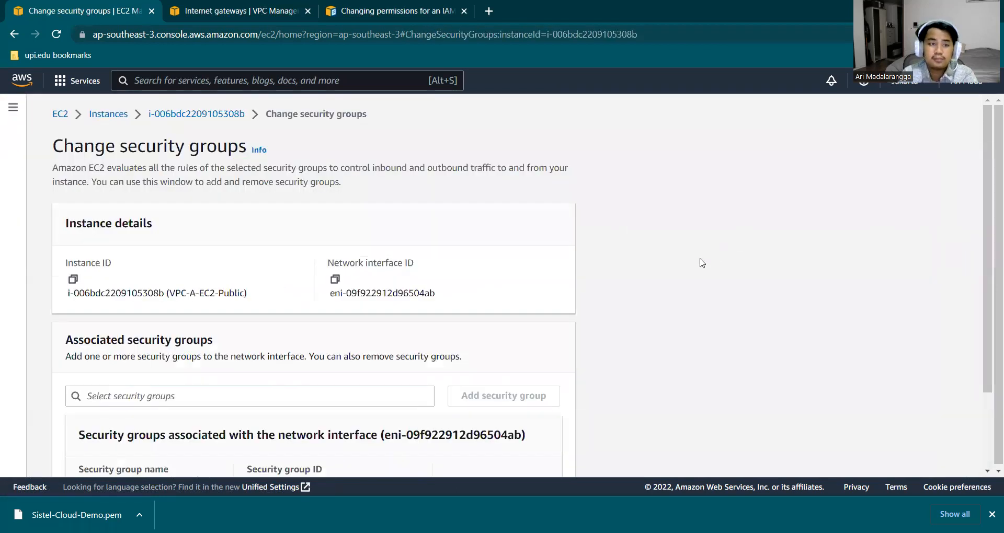
{"action": "scroll", "coordinate": [702, 262], "scroll_direction": "down", "scroll_amount": 2}
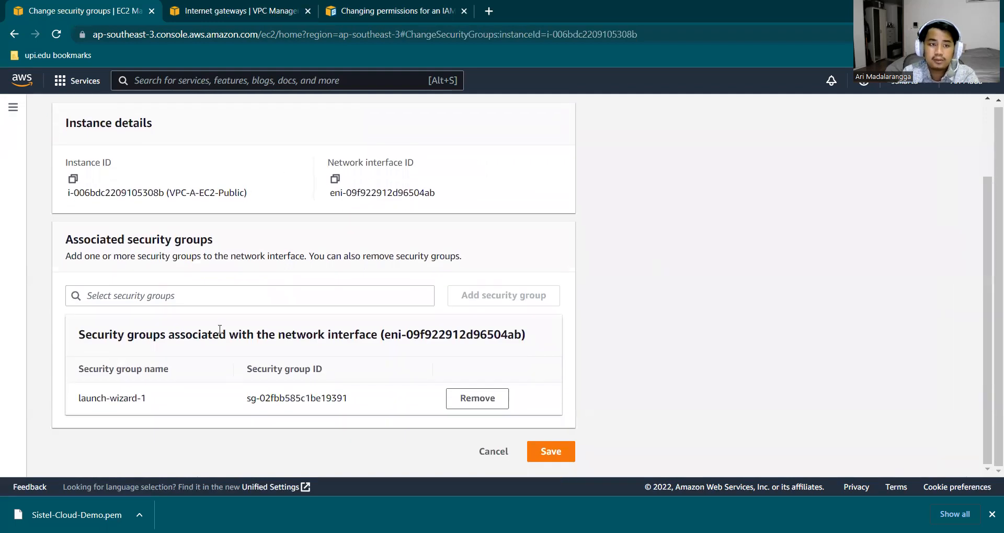
{"action": "left_click", "coordinate": [418, 294]}
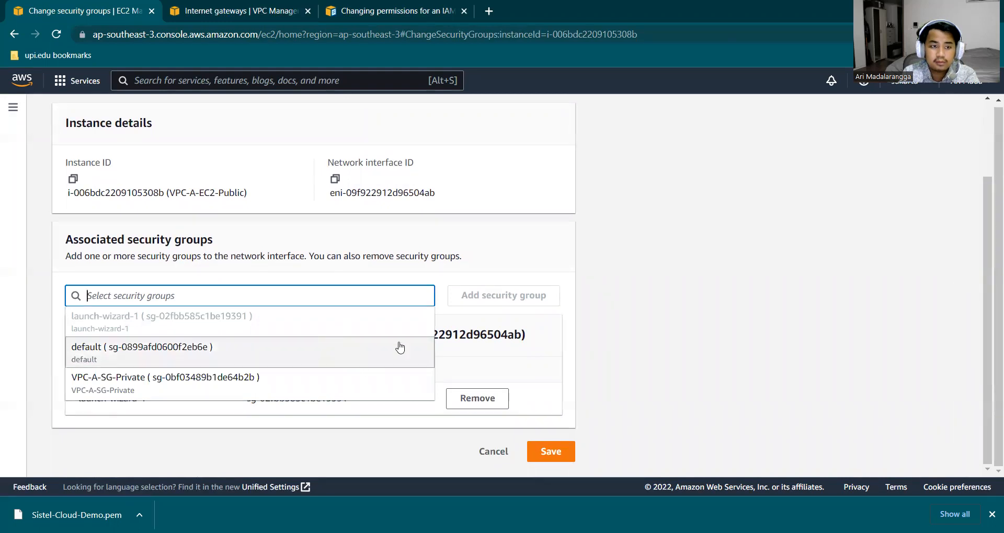
{"action": "left_click", "coordinate": [512, 364]}
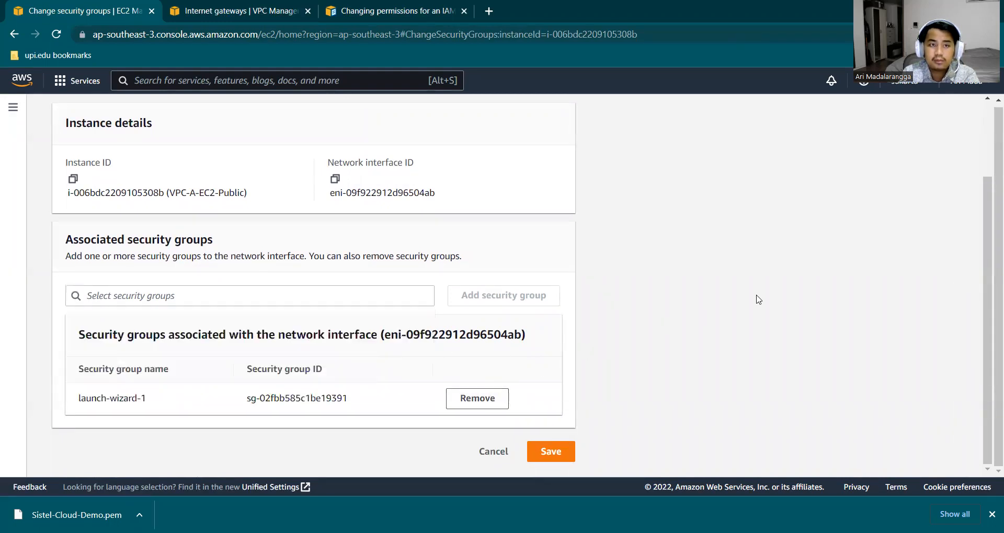
Step: Review the instance details and associated security groups of VPC-A-EC2-Public, and return to the instance list without saving
{"action": "left_click_drag", "start_coordinate": [990, 283], "coordinate": [983, 184]}
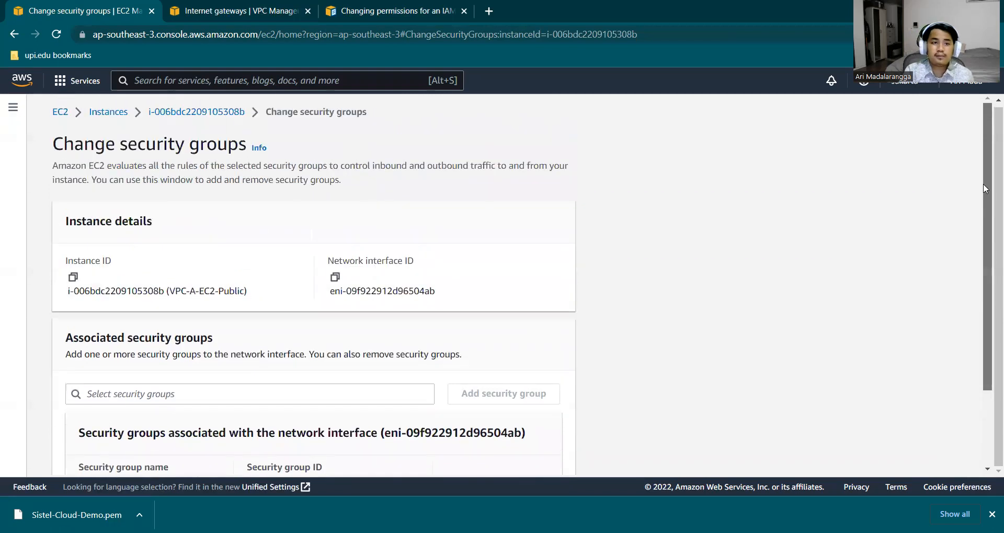
{"action": "left_click_drag", "start_coordinate": [980, 242], "coordinate": [981, 245]}
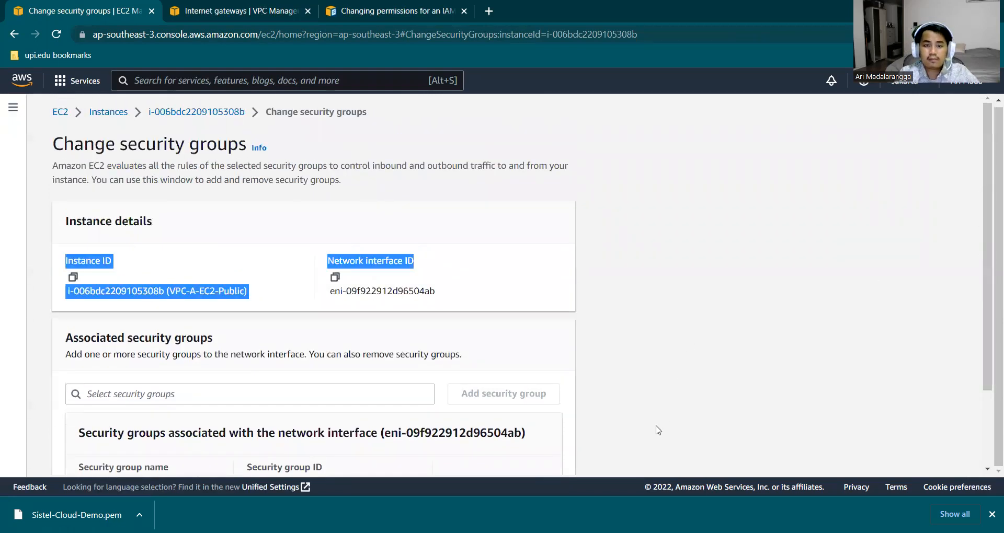
{"action": "left_click", "coordinate": [566, 400]}
{"action": "scroll", "coordinate": [574, 398], "scroll_direction": "down", "scroll_amount": 2}
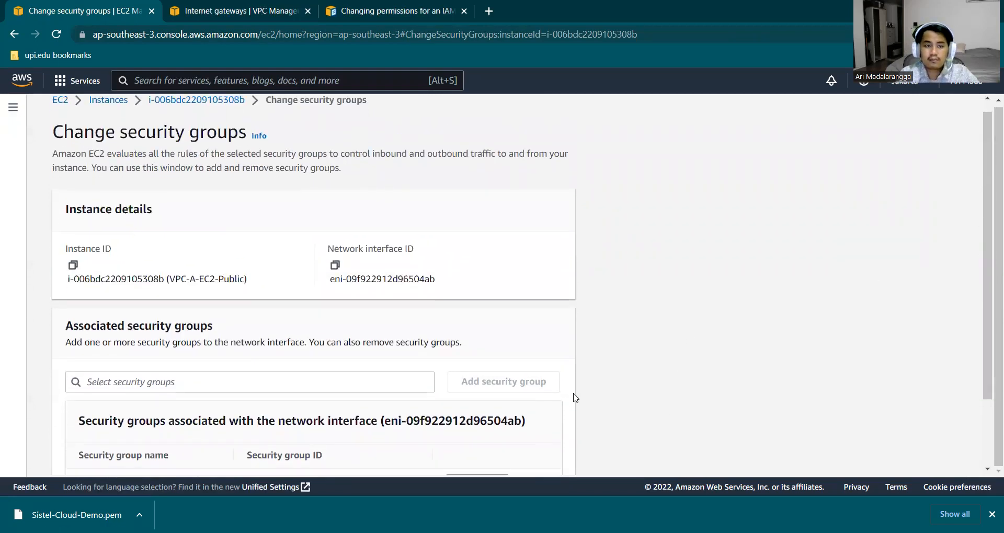
{"action": "scroll", "coordinate": [574, 399], "scroll_direction": "down", "scroll_amount": 1}
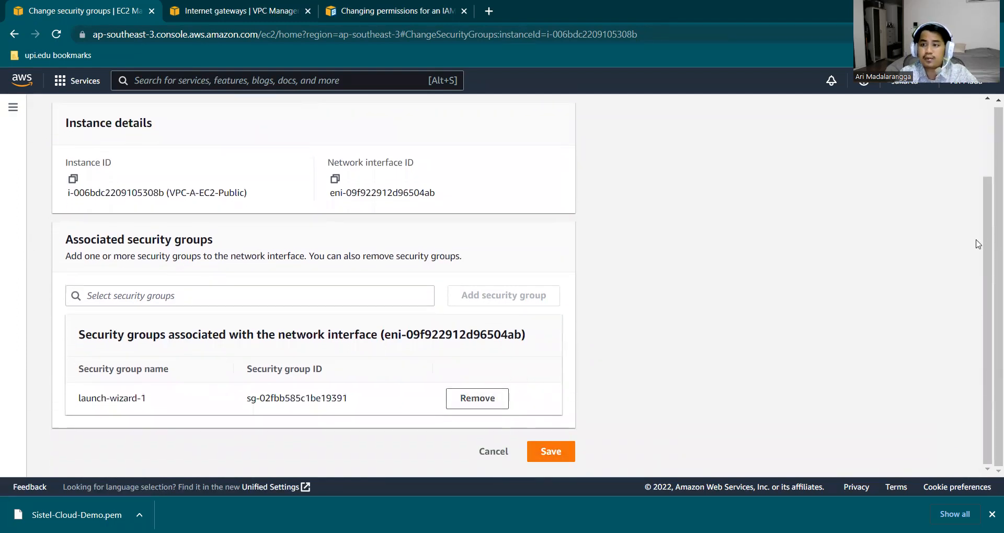
{"action": "left_click_drag", "start_coordinate": [989, 242], "coordinate": [953, 115]}
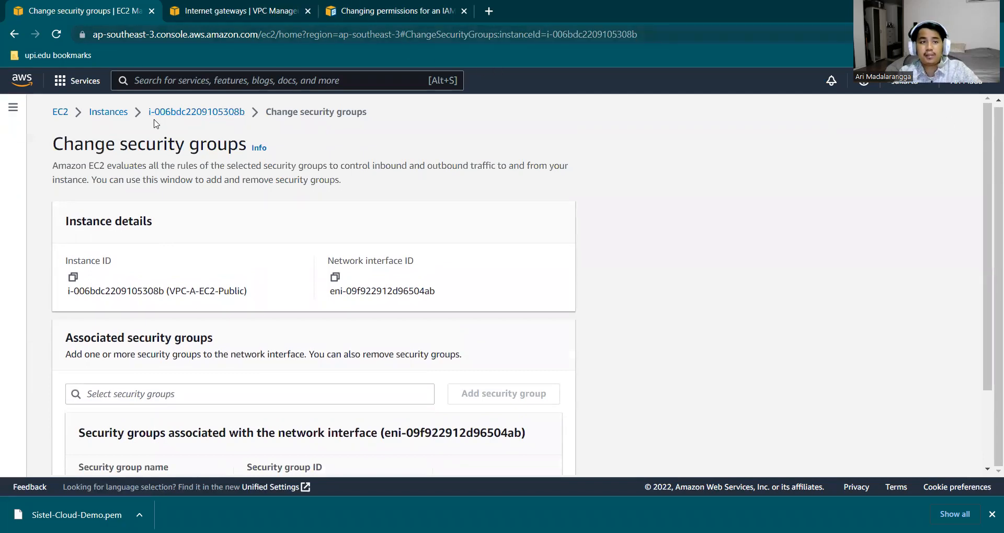
{"action": "left_click", "coordinate": [13, 34]}
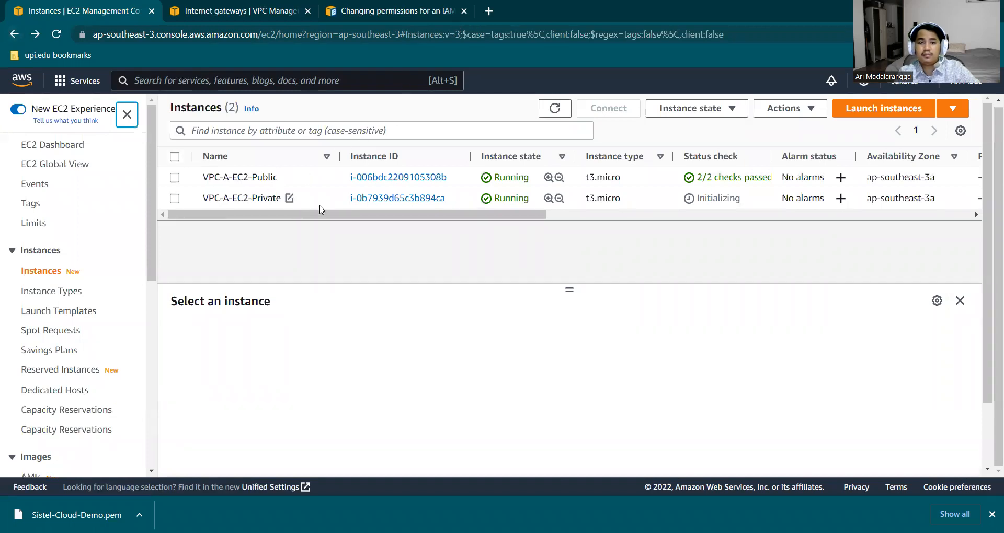
{"action": "left_click", "coordinate": [179, 181]}
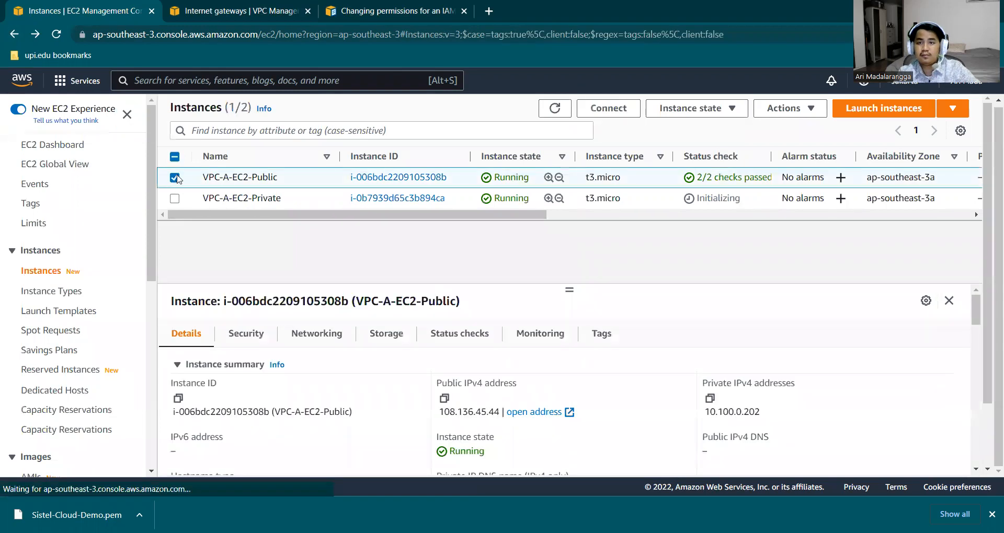
{"action": "left_click", "coordinate": [810, 111]}
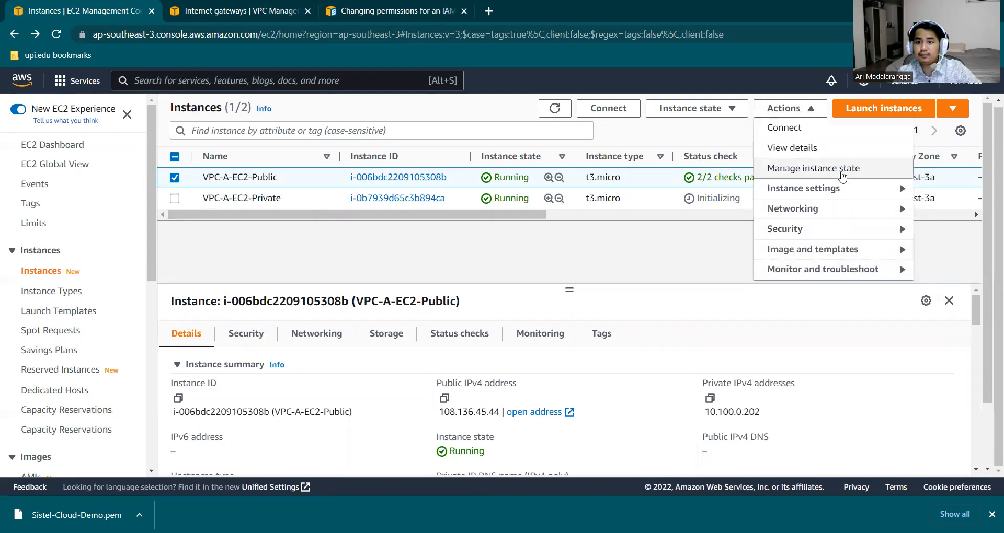
{"action": "left_click", "coordinate": [811, 108]}
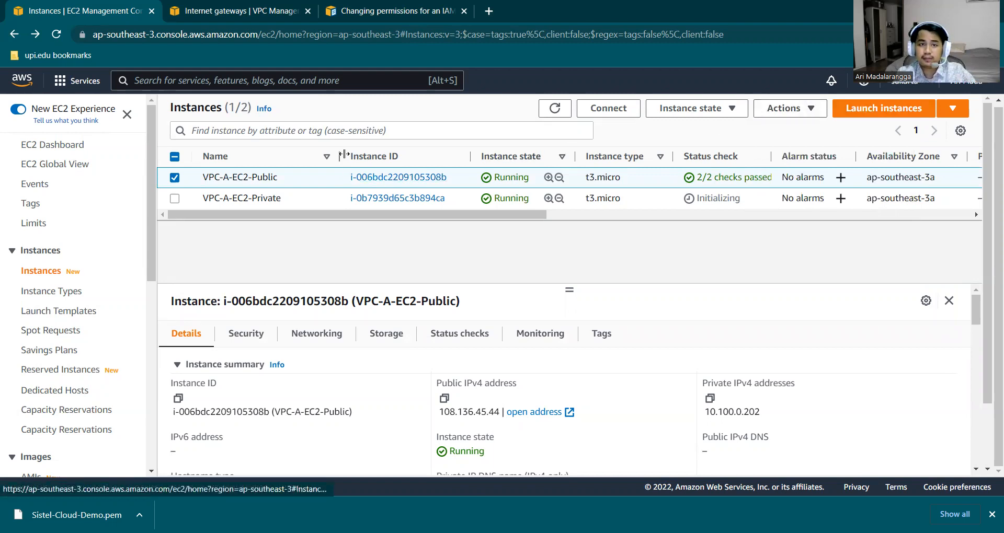
Step: Start launching another instance from the EC2 dashboard and name it VPC-A-Subnet-Public
{"action": "left_click", "coordinate": [28, 150]}
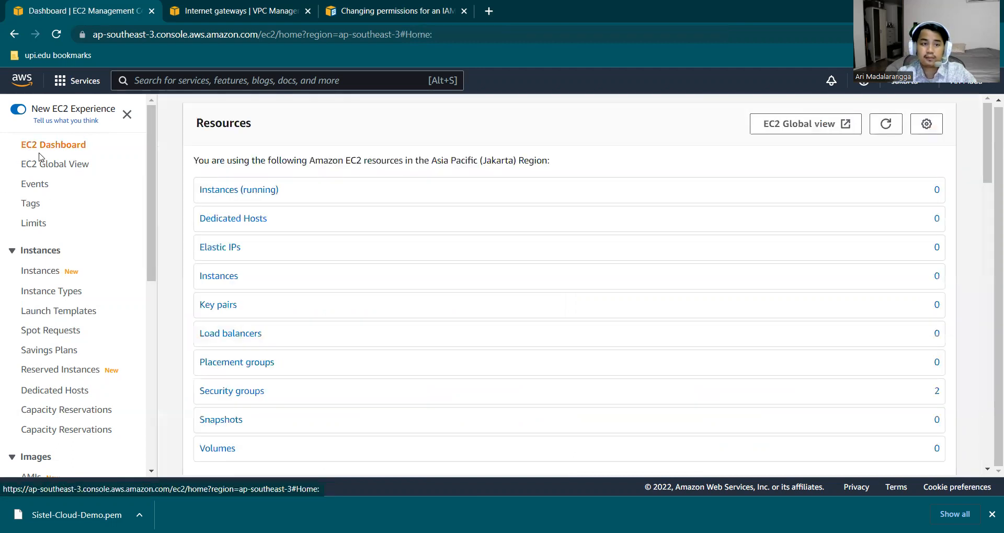
{"action": "left_click", "coordinate": [247, 392]}
{"action": "left_click", "coordinate": [260, 366]}
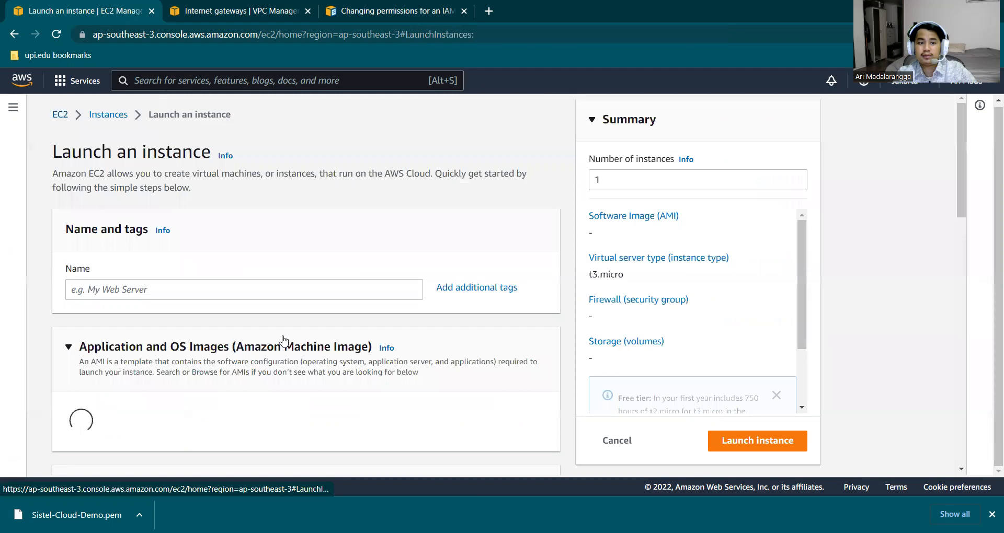
{"action": "left_click", "coordinate": [314, 288]}
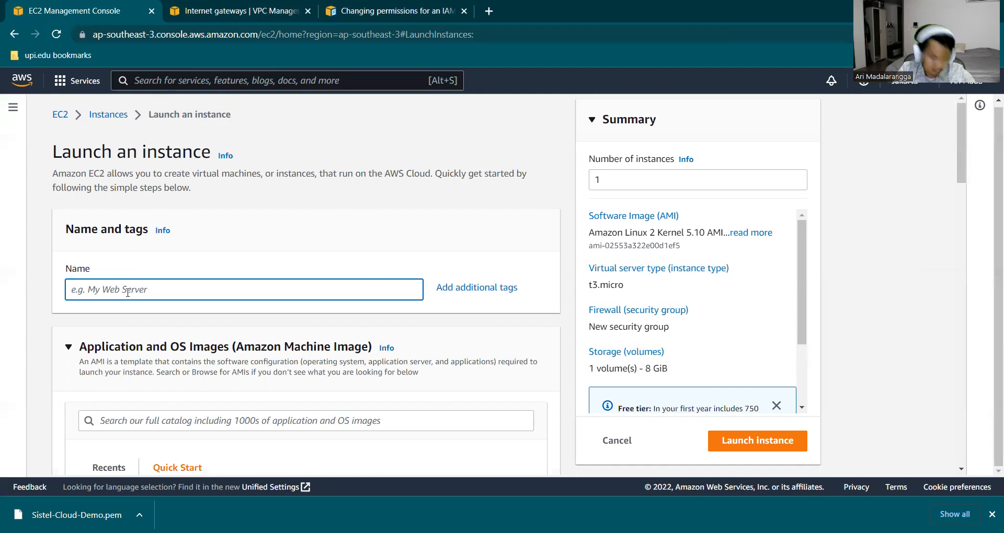
{"action": "type", "text": "V"}
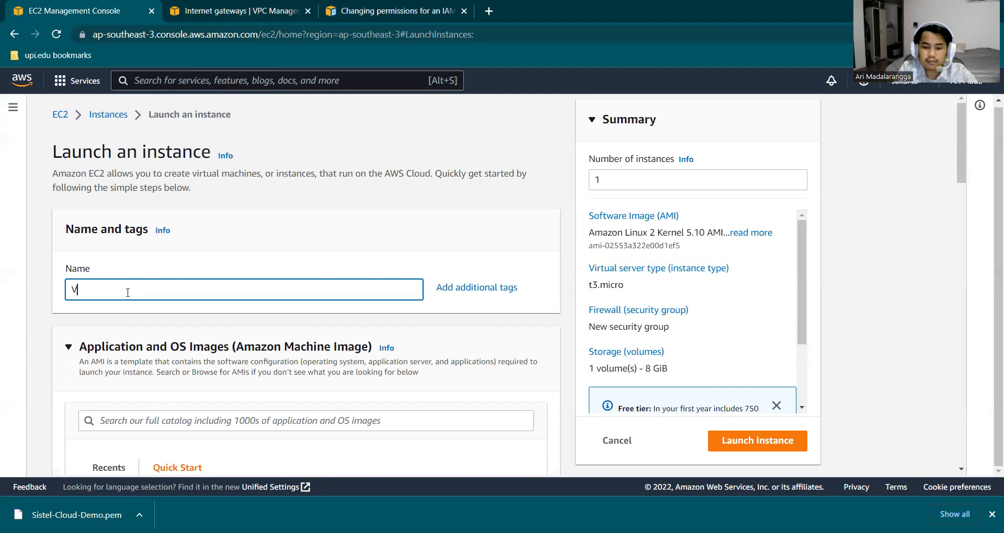
{"action": "type", "text": "PC-A-Subnet-Public"}
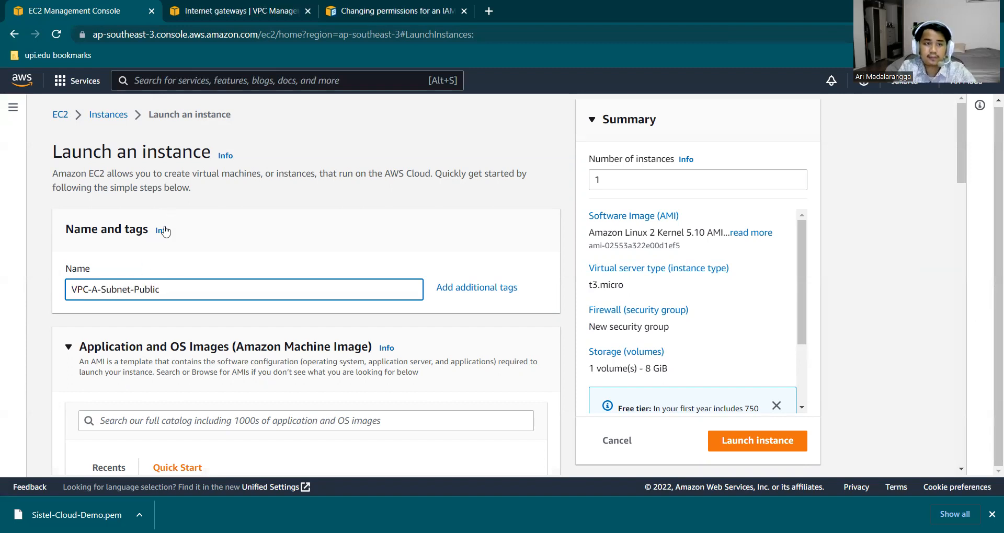
Step: Keep the default Amazon Linux 2 image and t3.micro type, and collapse the image and instance type sections
{"action": "left_click", "coordinate": [184, 200]}
{"action": "scroll", "coordinate": [184, 200], "scroll_direction": "down", "scroll_amount": 5}
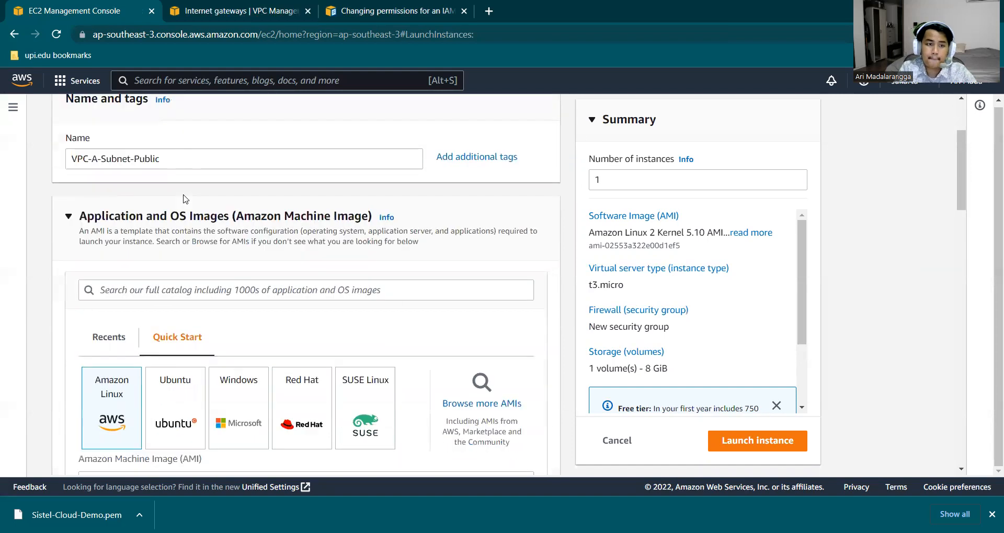
{"action": "scroll", "coordinate": [184, 199], "scroll_direction": "down", "scroll_amount": 4}
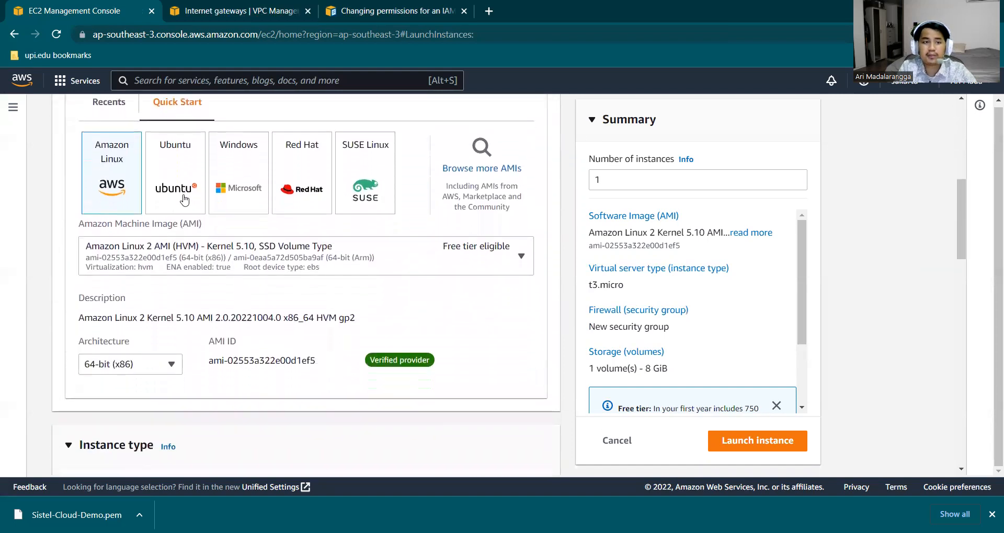
{"action": "scroll", "coordinate": [184, 199], "scroll_direction": "down", "scroll_amount": 3}
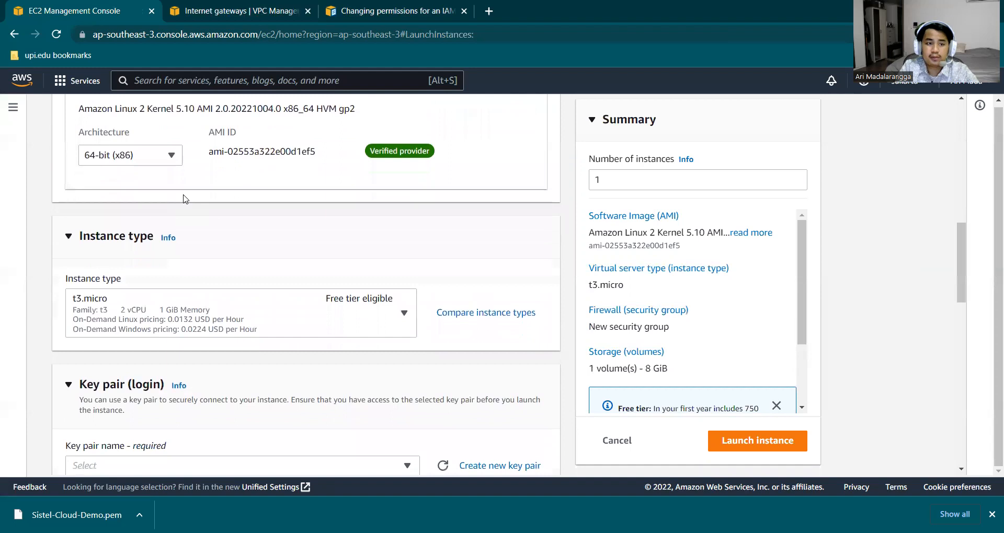
{"action": "left_click", "coordinate": [140, 212]}
{"action": "scroll", "coordinate": [107, 211], "scroll_direction": "up", "scroll_amount": 7}
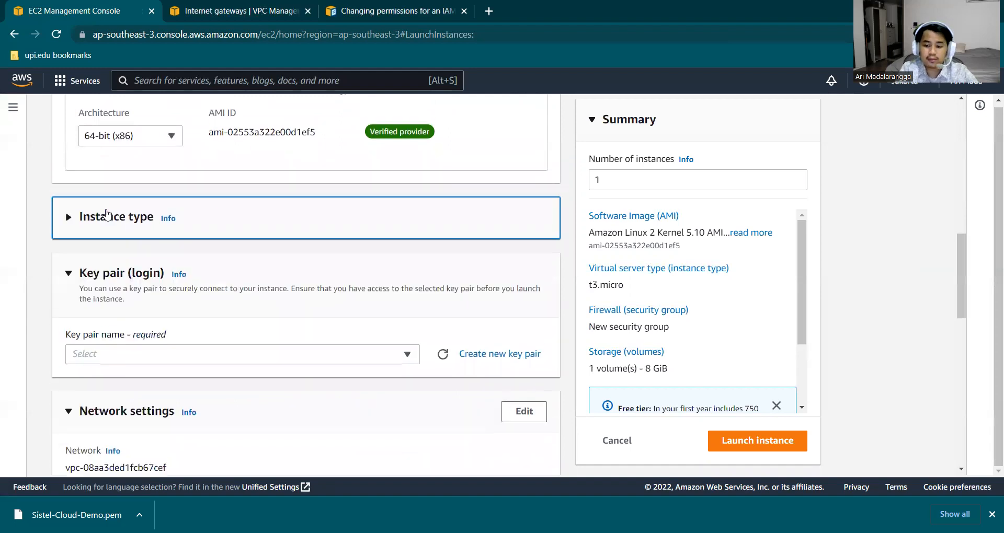
{"action": "scroll", "coordinate": [107, 210], "scroll_direction": "up", "scroll_amount": 2}
{"action": "left_click", "coordinate": [107, 212]}
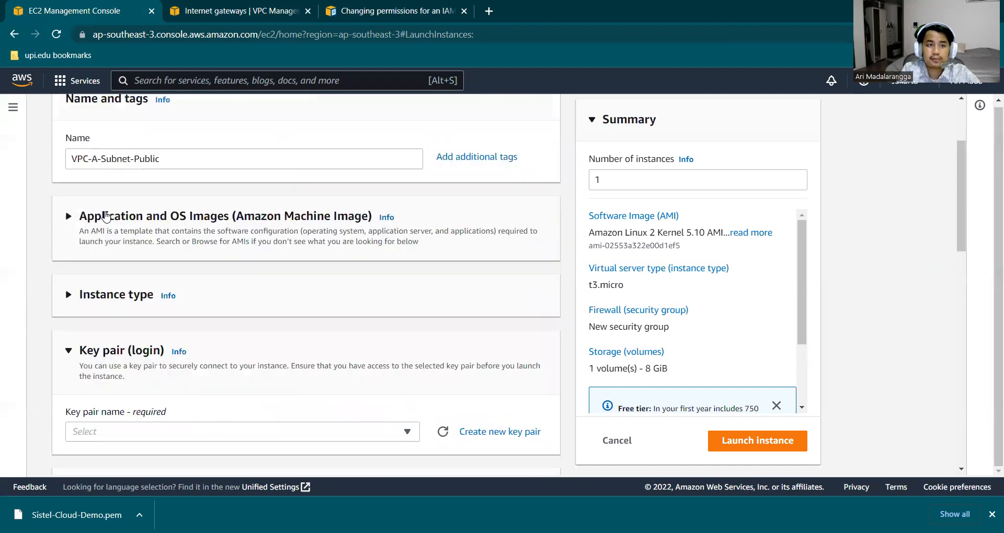
Step: Choose the existing Sistel-Cloud-Demo key pair for logging in to the new instance
{"action": "scroll", "coordinate": [106, 216], "scroll_direction": "down", "scroll_amount": 4}
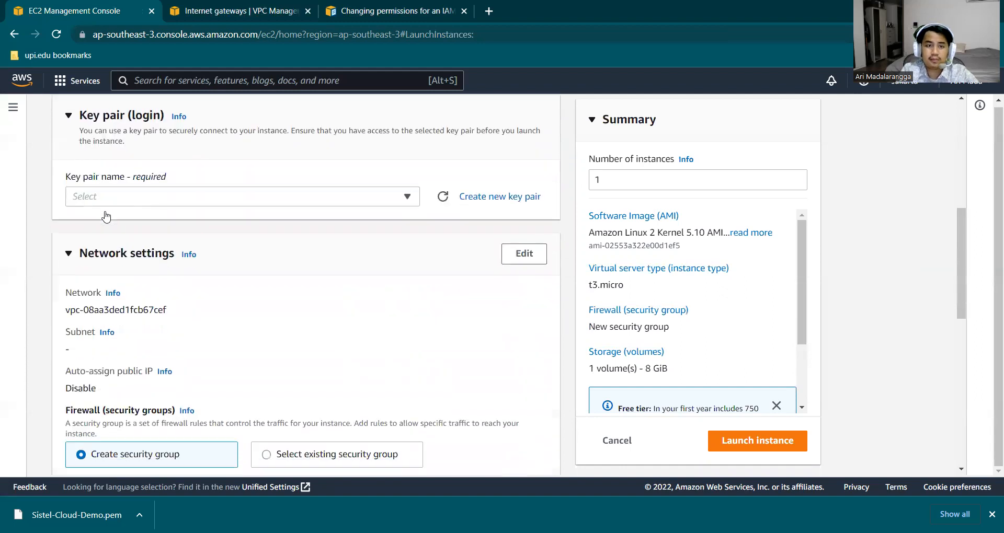
{"action": "left_click", "coordinate": [108, 204]}
{"action": "left_click", "coordinate": [119, 257]}
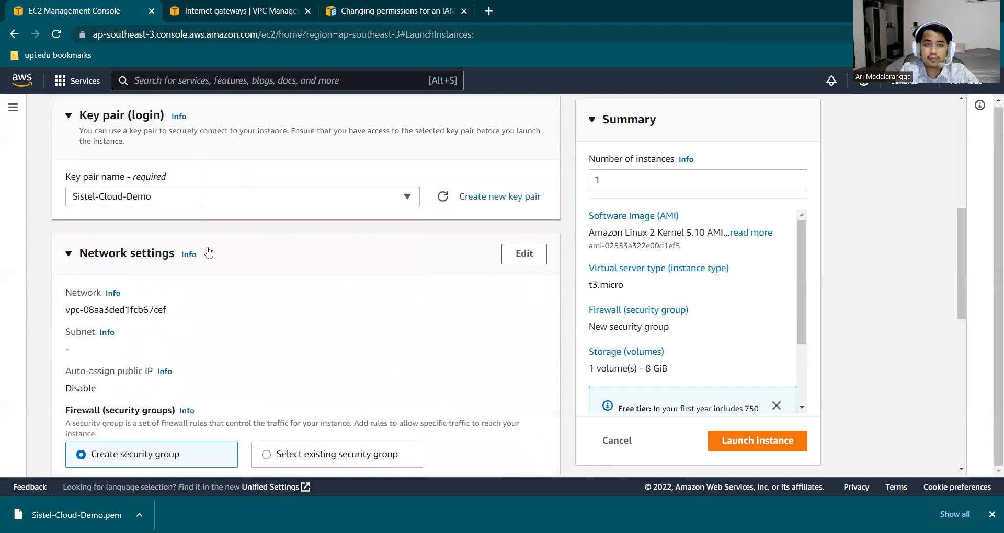
Step: Collapse the key pair section and edit the network settings to use VPC-A with the VPC-A-Subnet-Public subnet
{"action": "left_click", "coordinate": [110, 116]}
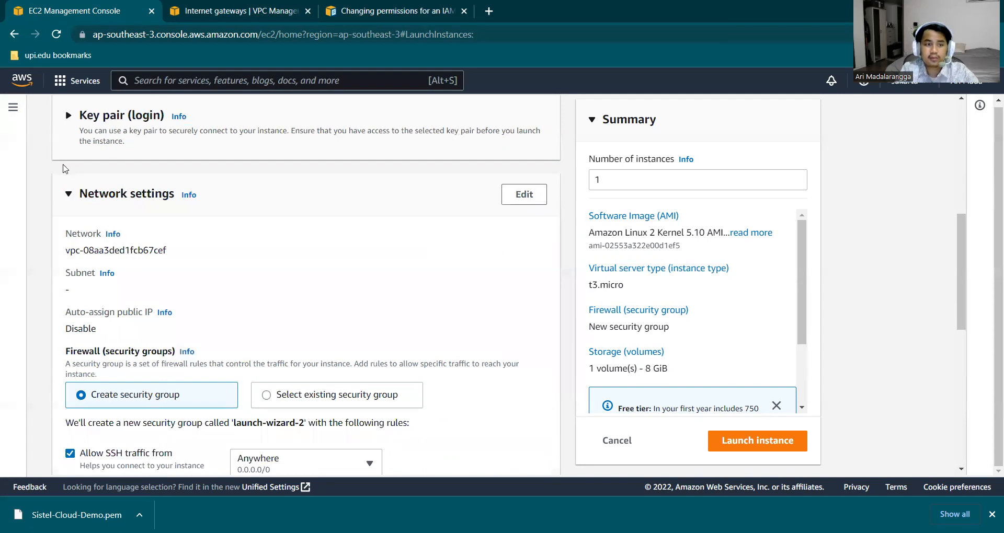
{"action": "scroll", "coordinate": [65, 169], "scroll_direction": "down", "scroll_amount": 3}
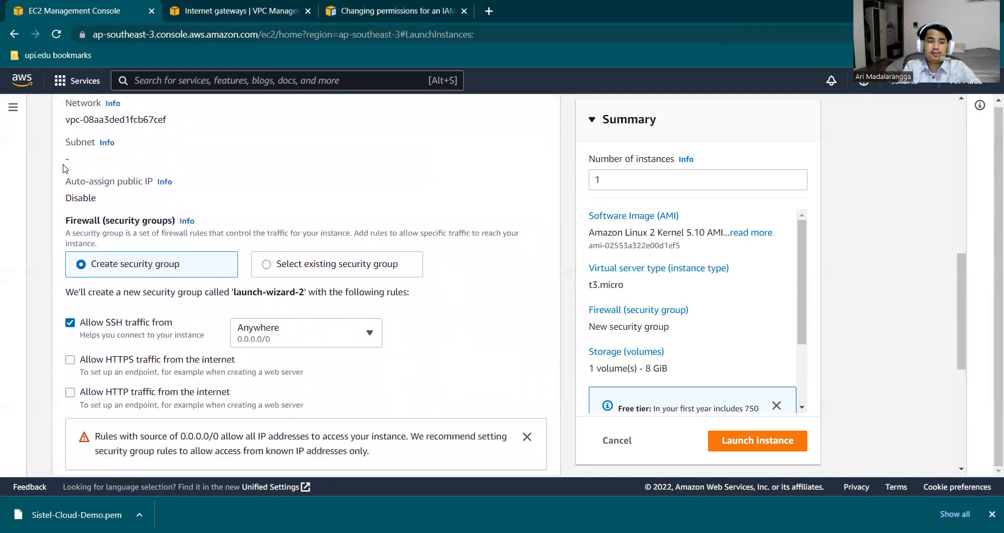
{"action": "scroll", "coordinate": [65, 169], "scroll_direction": "down", "scroll_amount": 1}
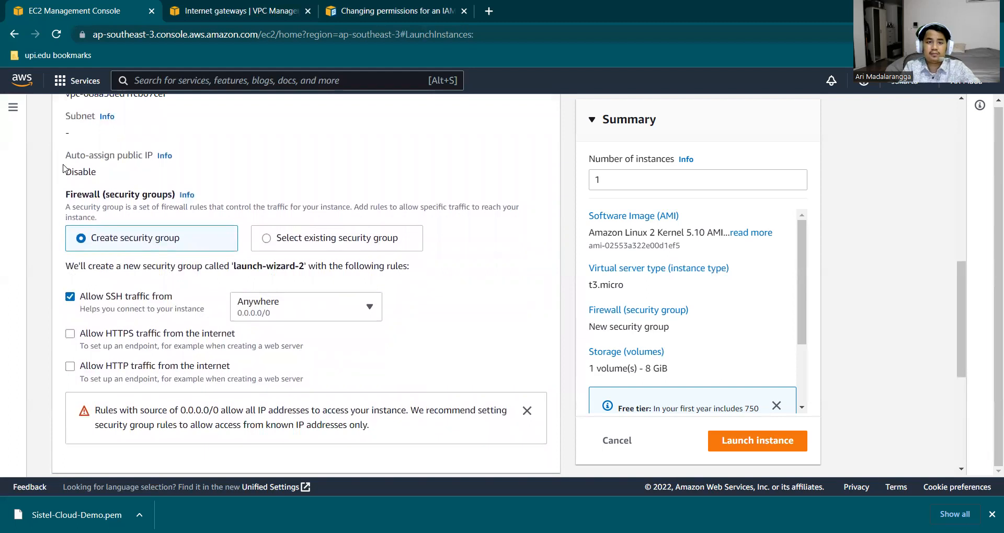
{"action": "scroll", "coordinate": [464, 303], "scroll_direction": "up", "scroll_amount": 1}
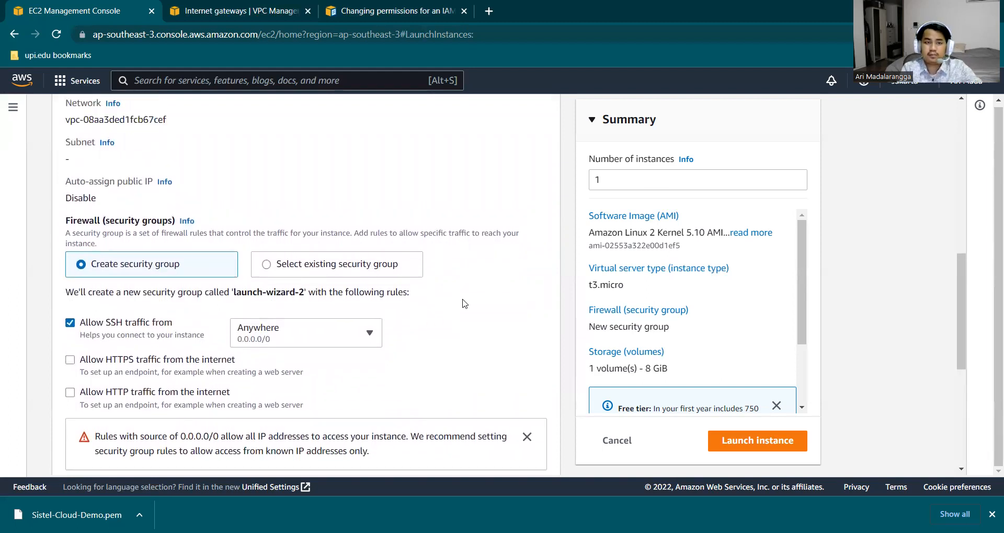
{"action": "scroll", "coordinate": [464, 304], "scroll_direction": "up", "scroll_amount": 3}
{"action": "left_click", "coordinate": [523, 224]}
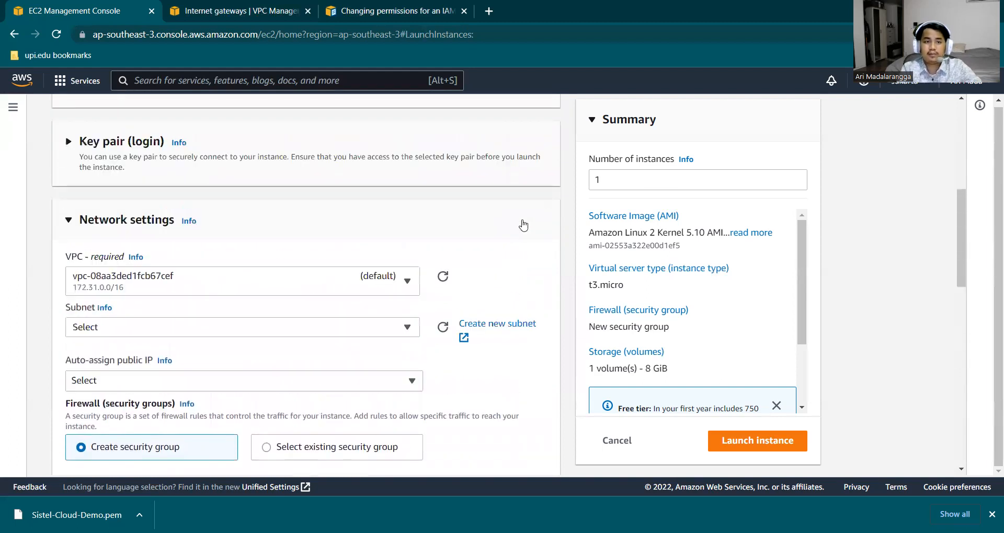
{"action": "scroll", "coordinate": [523, 225], "scroll_direction": "down", "scroll_amount": 3}
{"action": "left_click", "coordinate": [399, 208]}
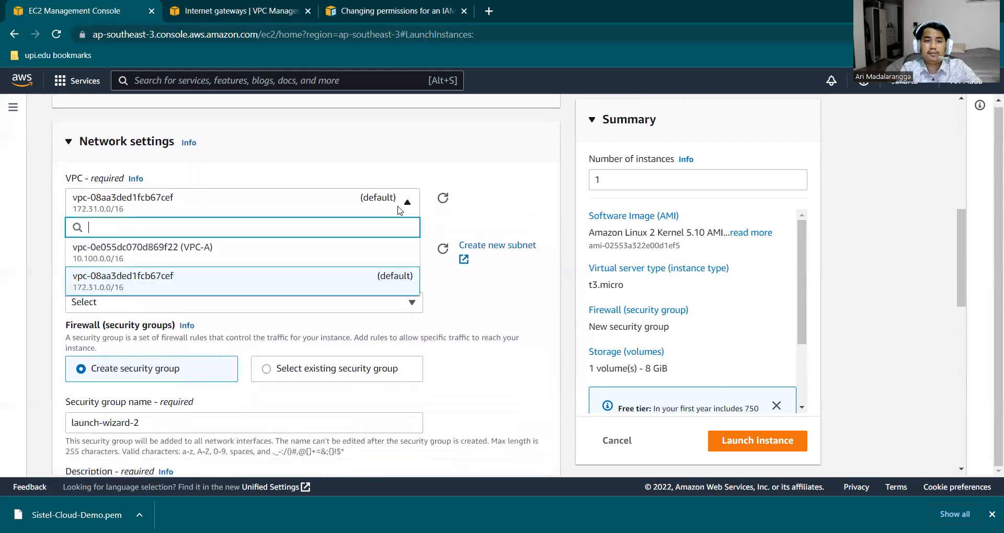
{"action": "left_click", "coordinate": [343, 254]}
{"action": "left_click", "coordinate": [264, 250]}
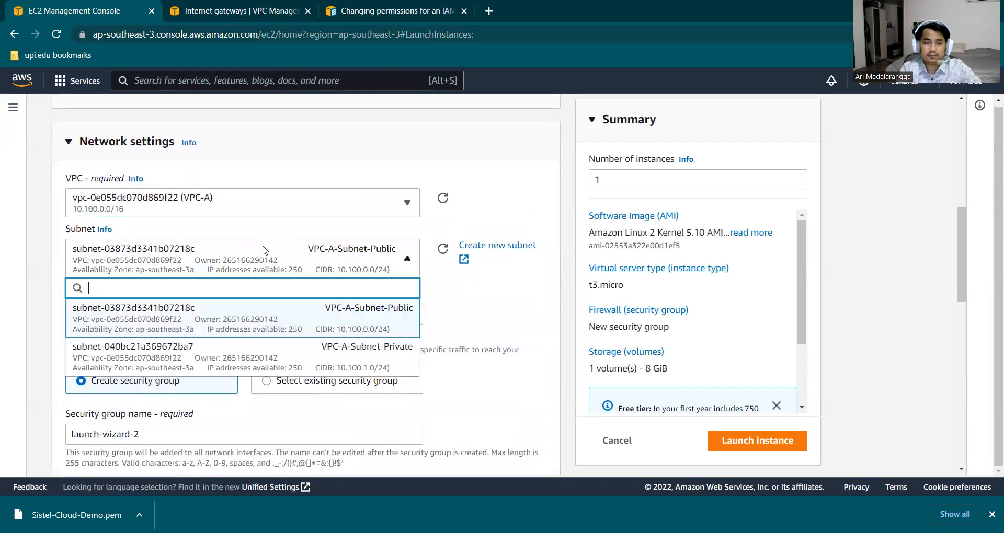
{"action": "left_click", "coordinate": [388, 333]}
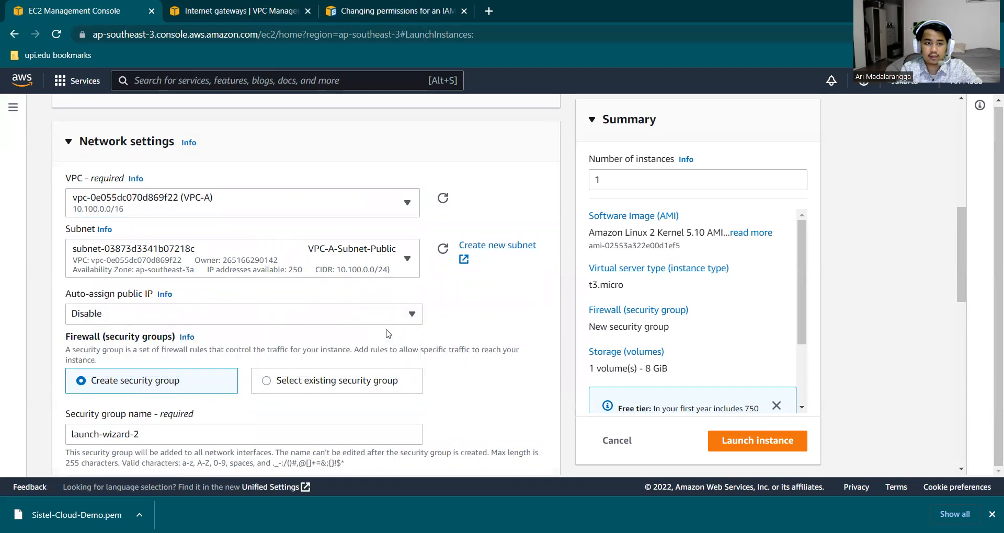
Step: Enable automatic assignment of a public IP for the new instance
{"action": "scroll", "coordinate": [459, 319], "scroll_direction": "down", "scroll_amount": 3}
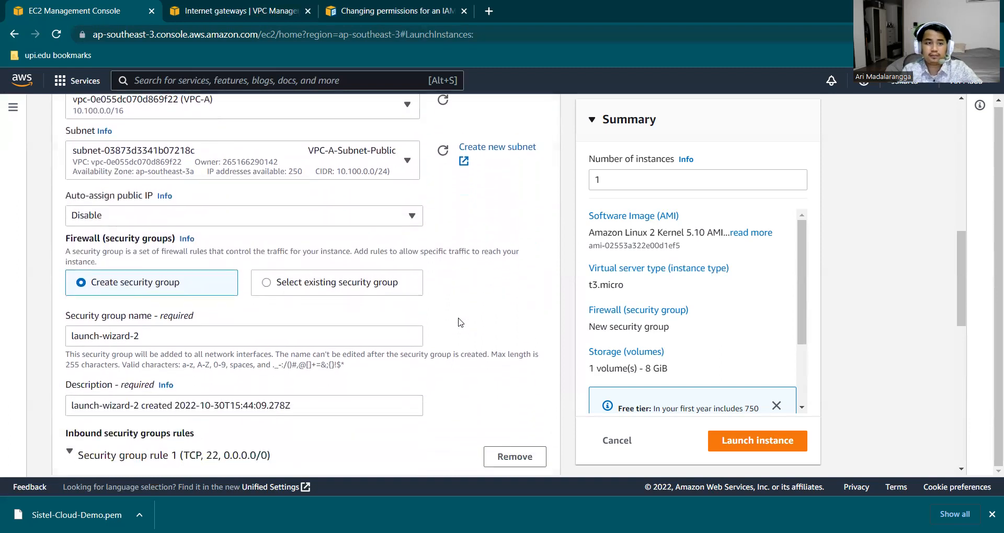
{"action": "left_click", "coordinate": [389, 212]}
{"action": "left_click", "coordinate": [343, 230]}
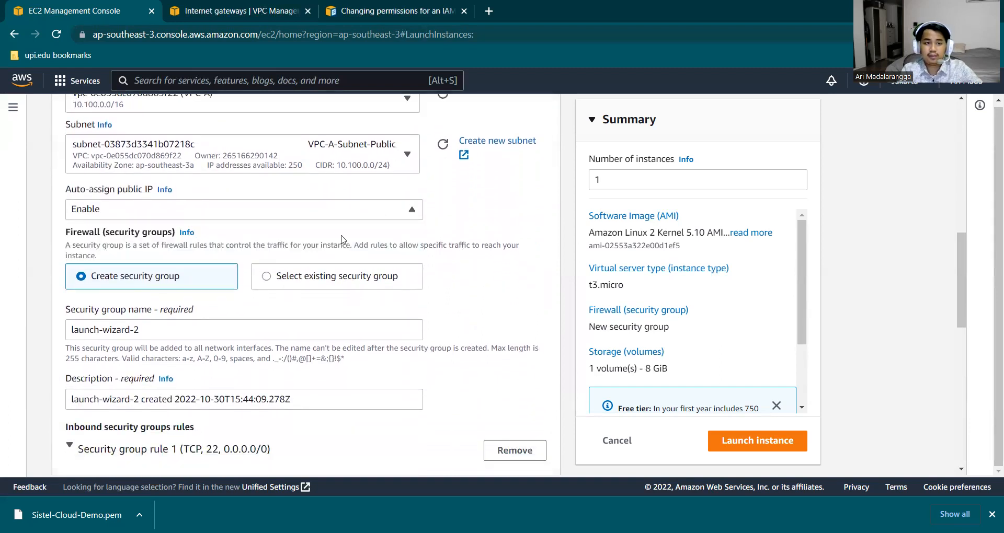
Step: Name the new security group VPC-A-SG-Public
{"action": "left_click", "coordinate": [296, 327]}
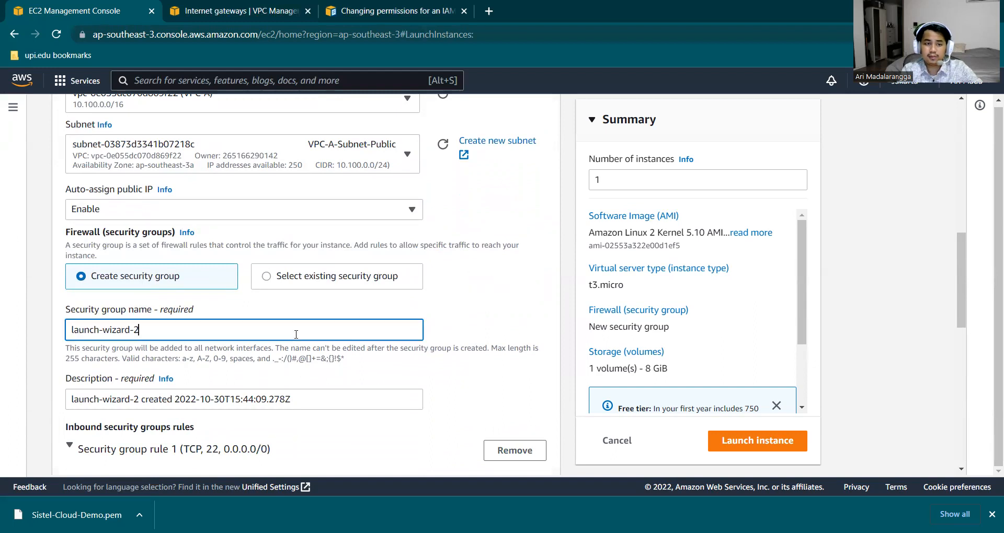
{"action": "left_click_drag", "start_coordinate": [296, 327], "coordinate": [4, 314]}
{"action": "key", "text": "BackSpace"}
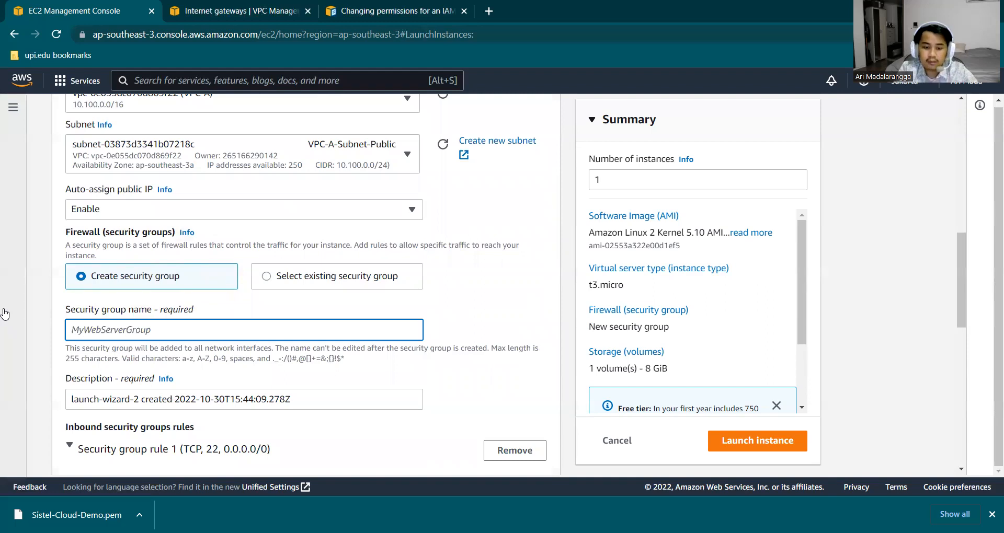
{"action": "type", "text": "VPC-A-"}
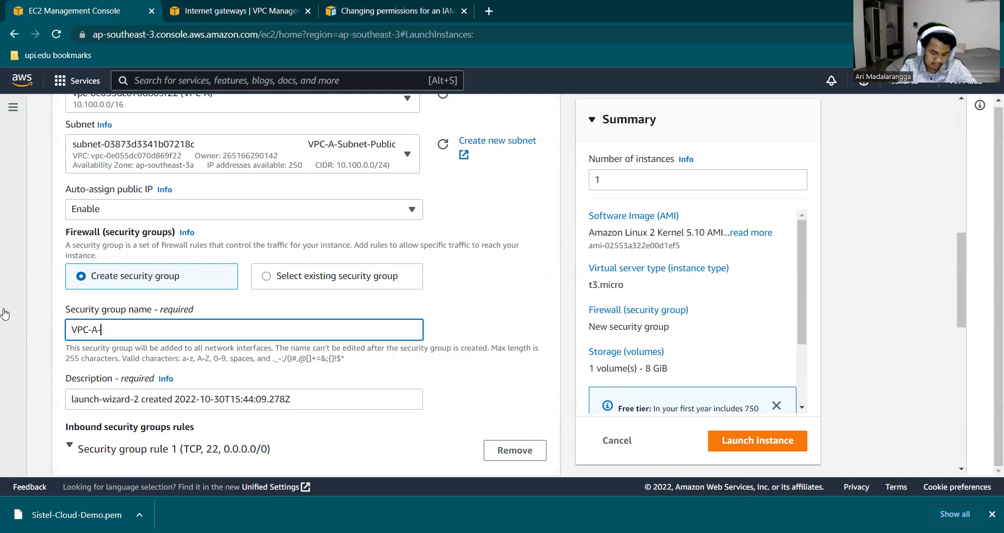
{"action": "type", "text": "SG-Public"}
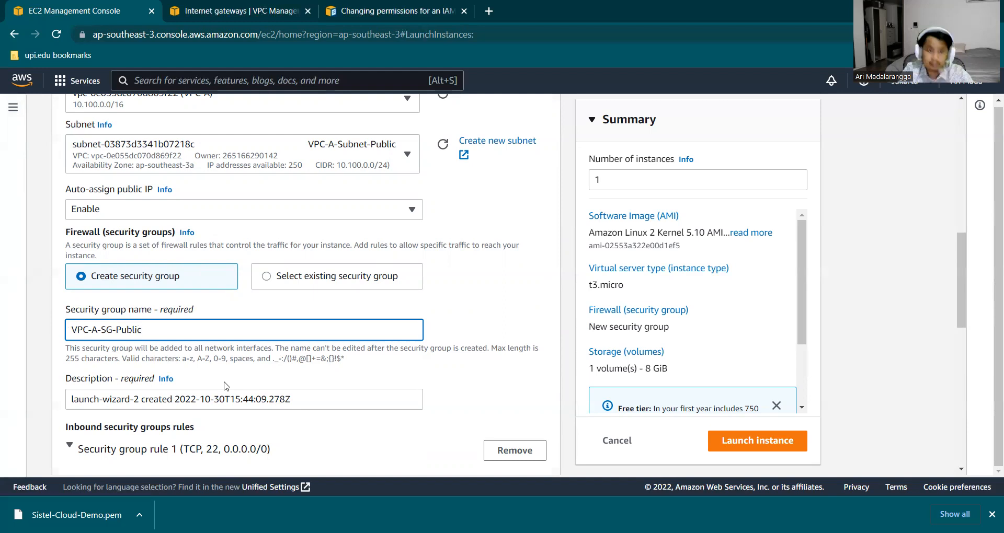
Step: Replace the security group's description with VPC-A-SG-Public
{"action": "left_click_drag", "start_coordinate": [300, 402], "coordinate": [4, 376]}
{"action": "key", "text": "BackSpace"}
{"action": "type", "text": "VPC-A-SG"}
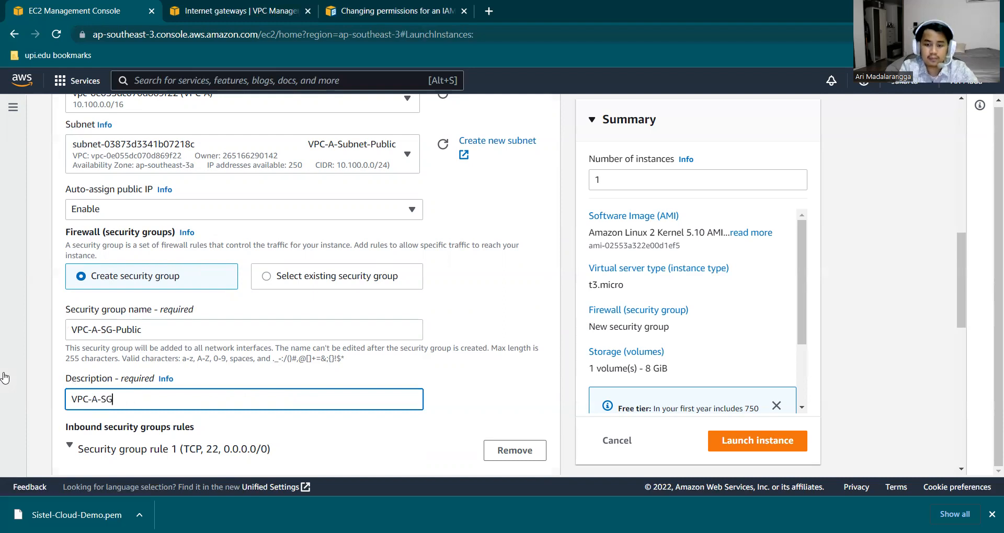
{"action": "type", "text": "lo"}
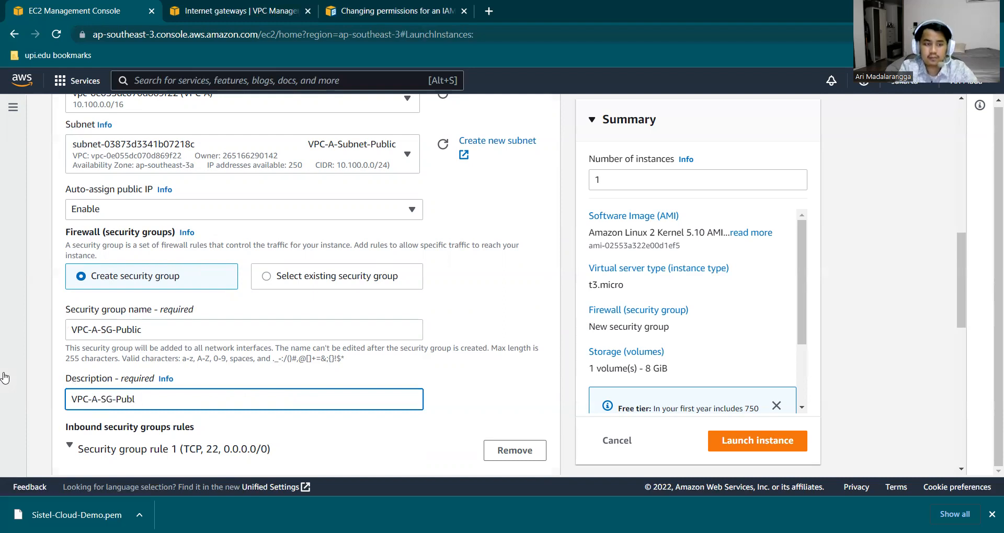
{"action": "left_click", "coordinate": [497, 391]}
Step: Set the inbound SSH rule's source type to Custom with the CIDR block 0.0.0.0/0
{"action": "scroll", "coordinate": [496, 391], "scroll_direction": "down", "scroll_amount": 4}
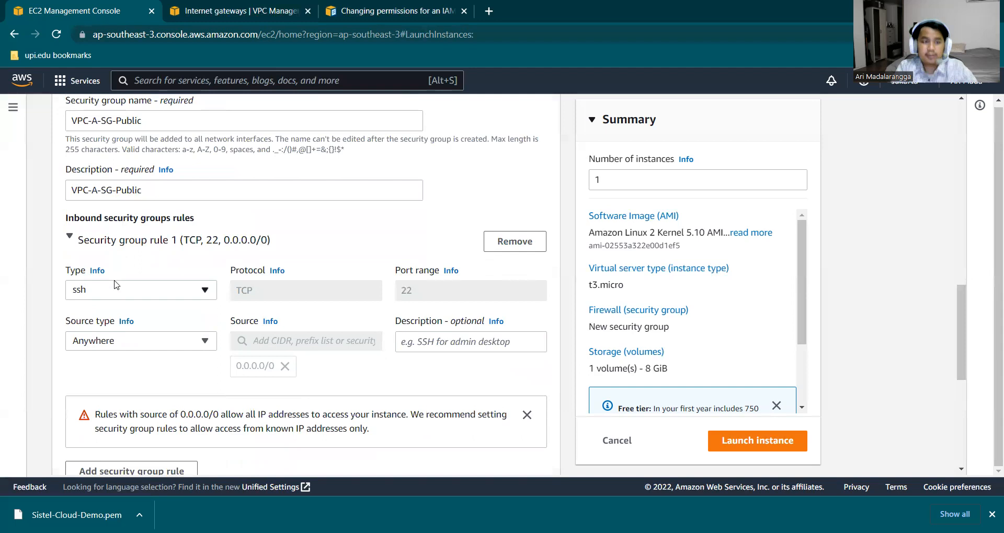
{"action": "left_click", "coordinate": [126, 340]}
{"action": "left_click", "coordinate": [99, 380]}
{"action": "left_click", "coordinate": [270, 349]}
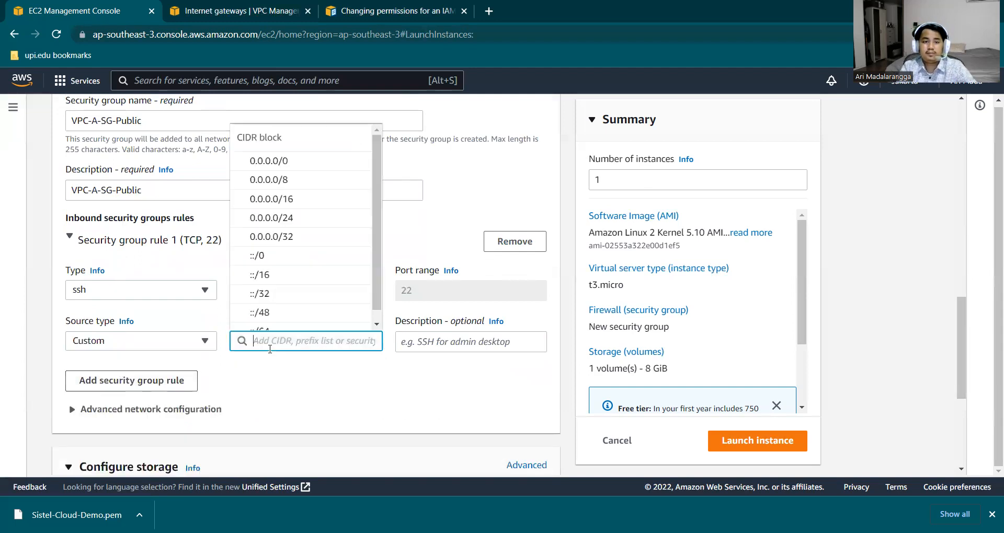
{"action": "type", "text": "0.0.0.0/0"}
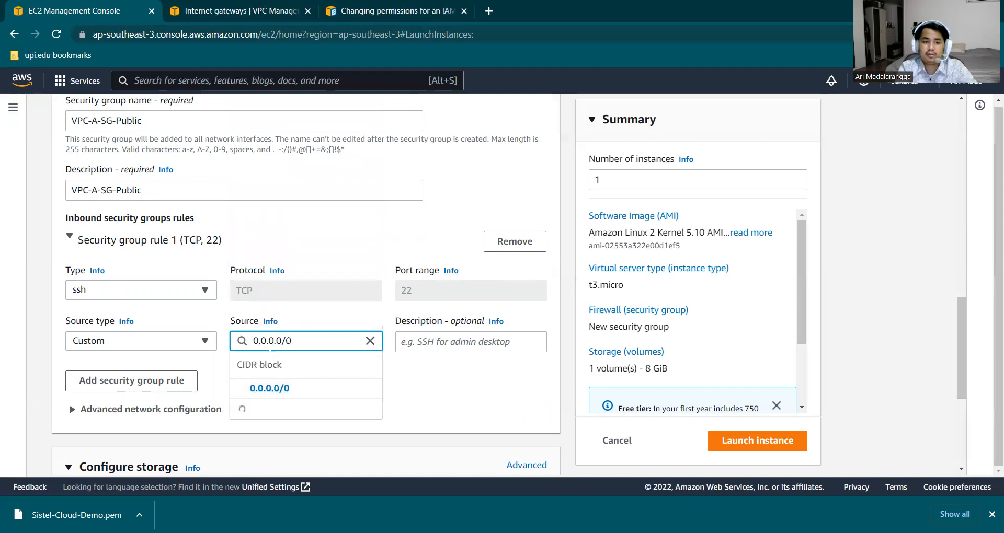
{"action": "left_click", "coordinate": [384, 391]}
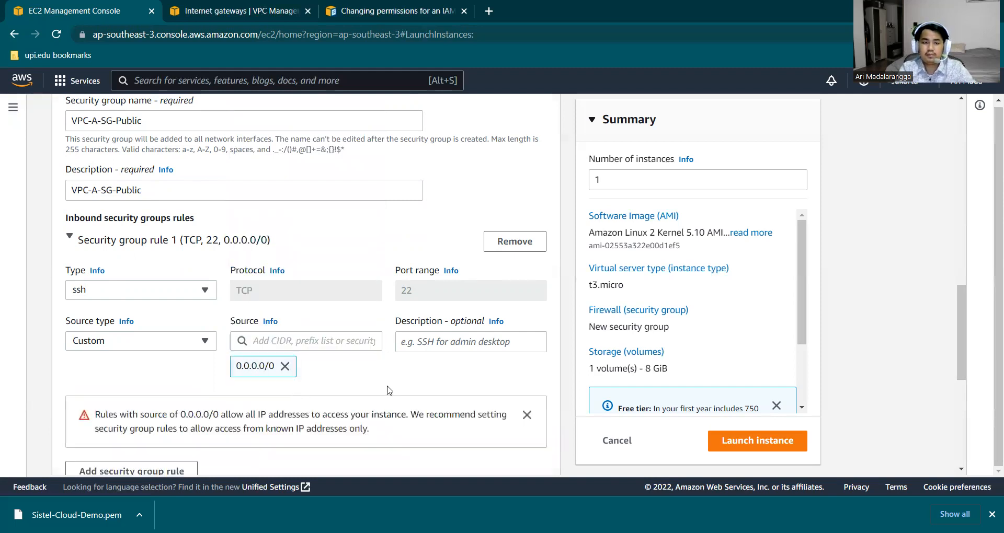
Step: Collapse the storage configuration and look through the advanced details of the instance
{"action": "scroll", "coordinate": [387, 391], "scroll_direction": "down", "scroll_amount": 4}
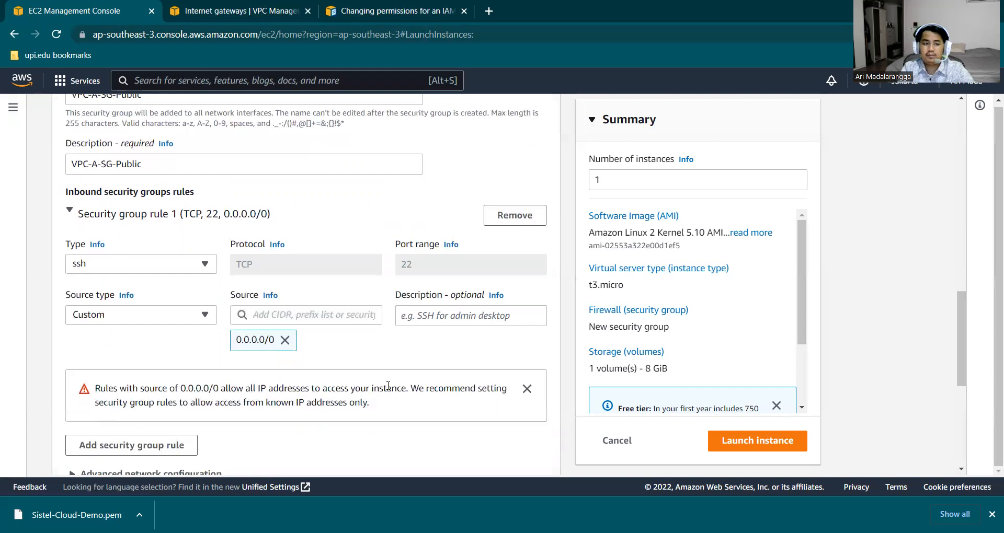
{"action": "scroll", "coordinate": [388, 386], "scroll_direction": "down", "scroll_amount": 2}
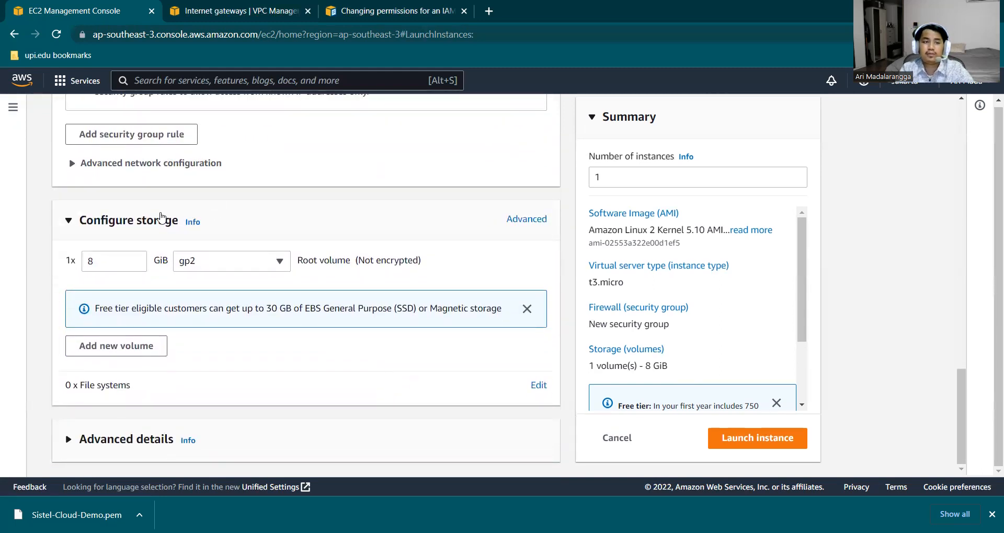
{"action": "left_click", "coordinate": [153, 218]}
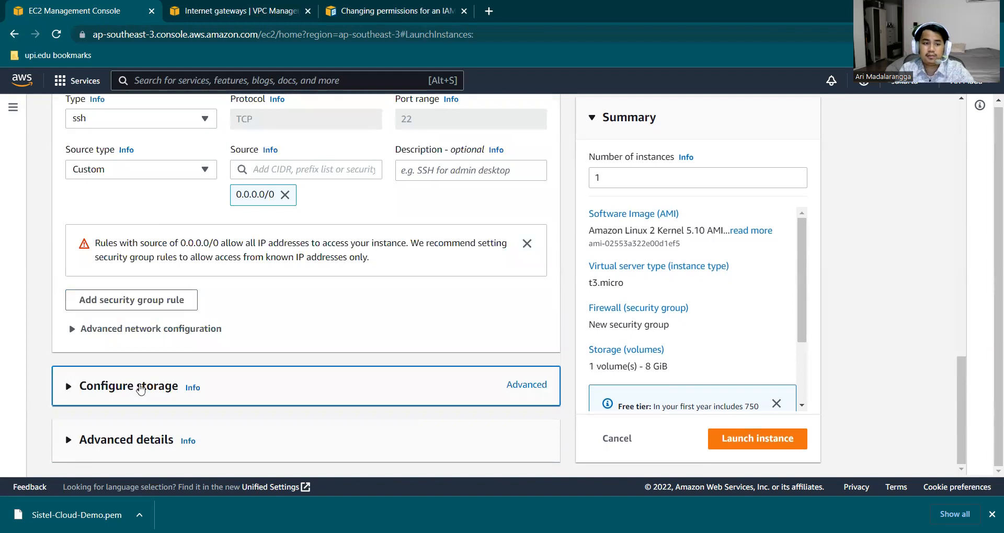
{"action": "left_click", "coordinate": [120, 439]}
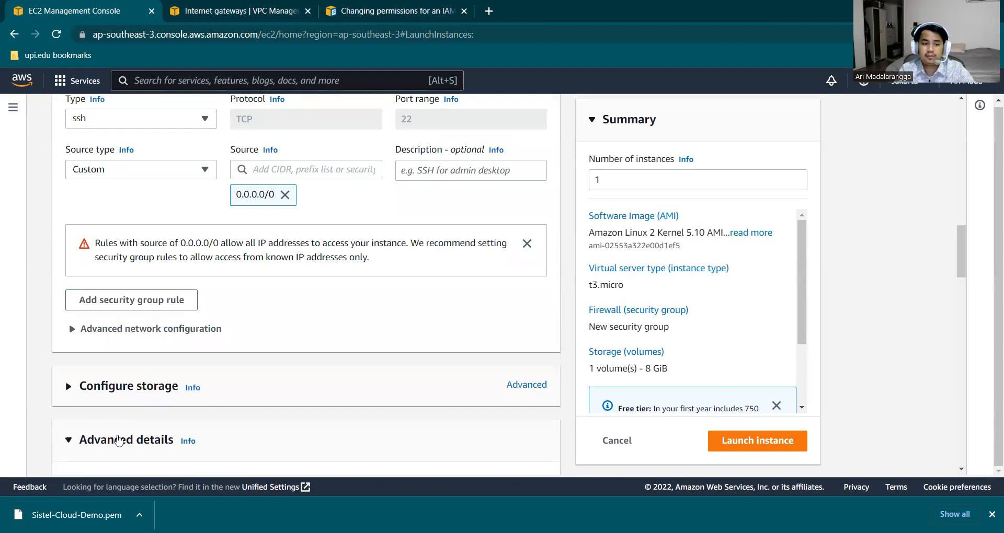
{"action": "scroll", "coordinate": [119, 440], "scroll_direction": "down", "scroll_amount": 5}
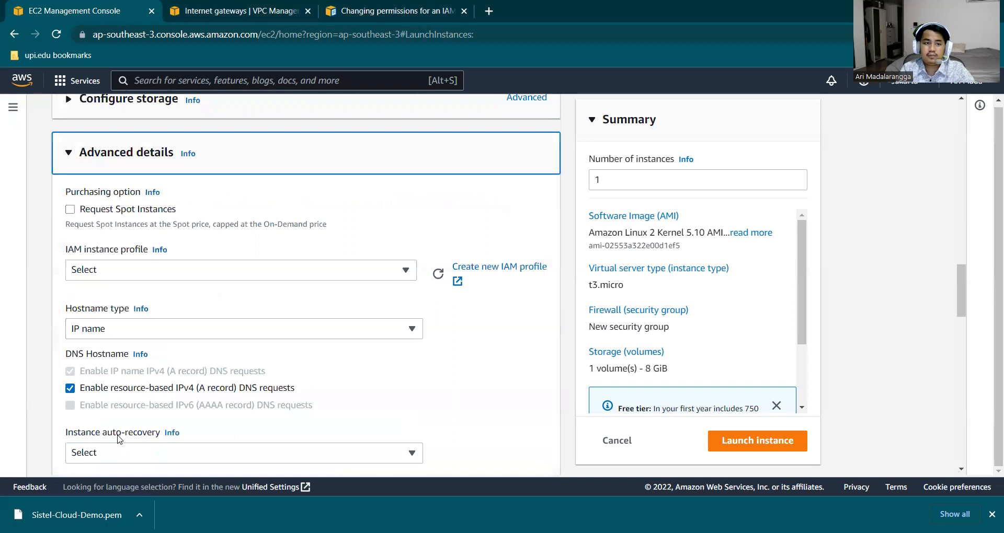
{"action": "scroll", "coordinate": [119, 439], "scroll_direction": "down", "scroll_amount": 5}
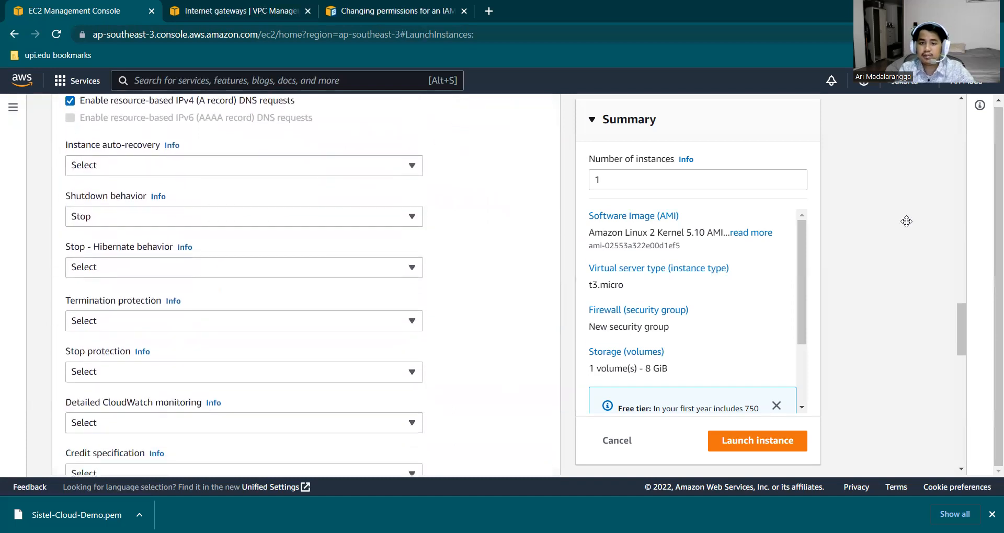
Step: Launch the configured instance and go to the list of all instances
{"action": "left_click_drag", "start_coordinate": [815, 258], "coordinate": [809, 284]}
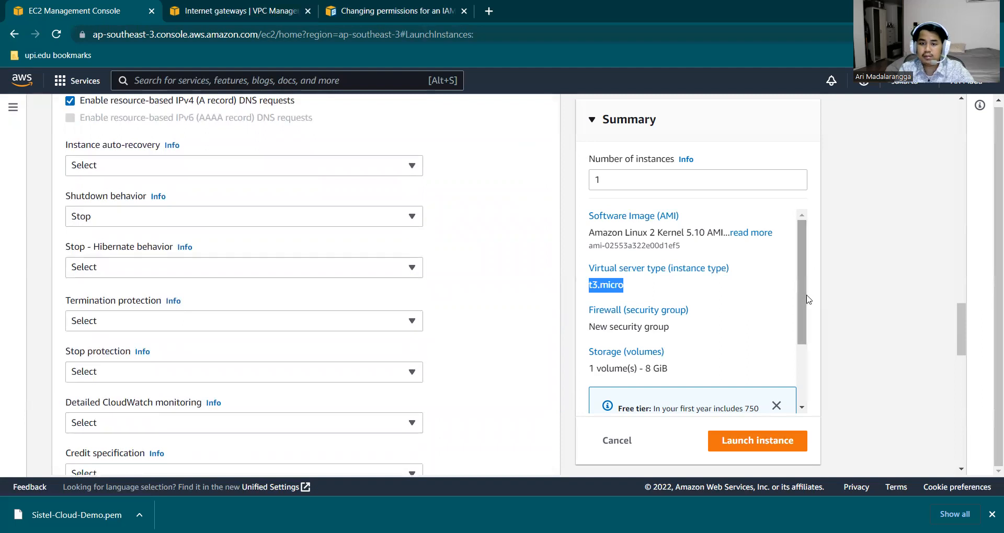
{"action": "left_click", "coordinate": [780, 450]}
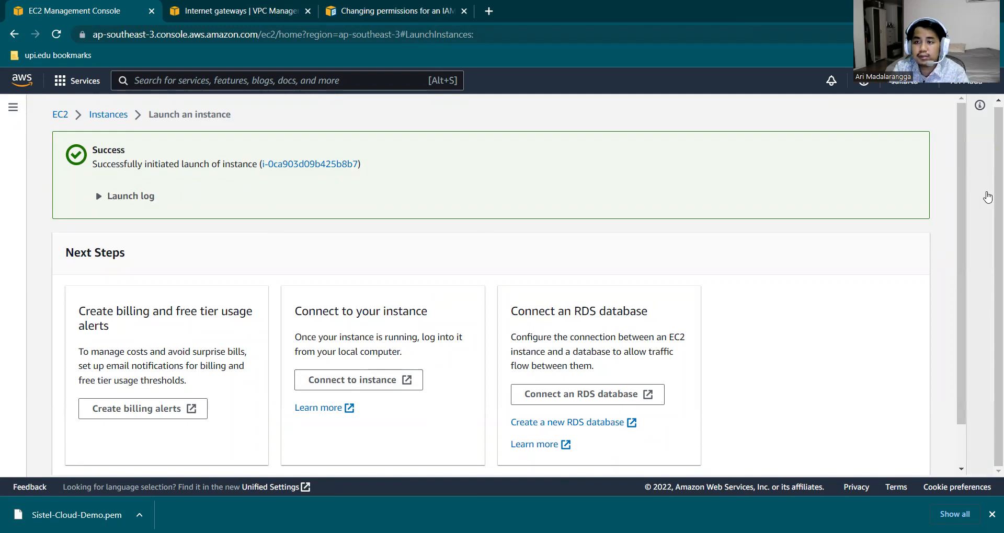
{"action": "scroll", "coordinate": [952, 314], "scroll_direction": "down", "scroll_amount": 2}
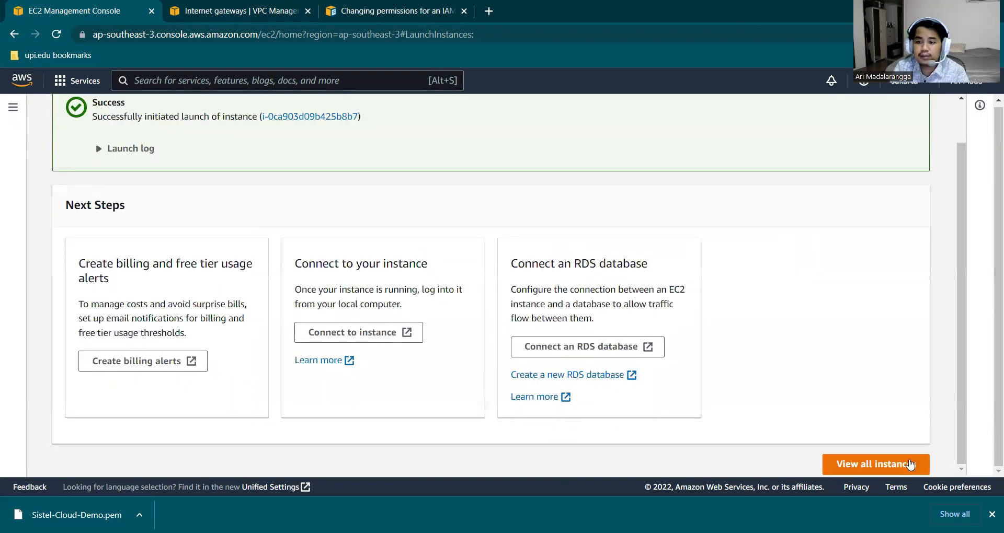
{"action": "left_click", "coordinate": [884, 463]}
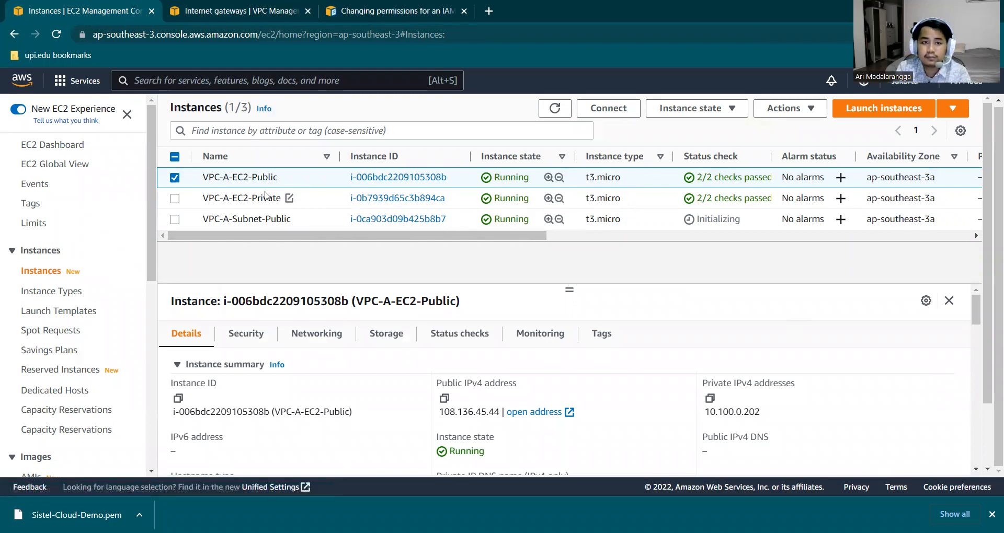
Step: Rename the newly launched instance VPC-A-Subnet-Public as VPC-A-EC2-Public
{"action": "left_click", "coordinate": [299, 220]}
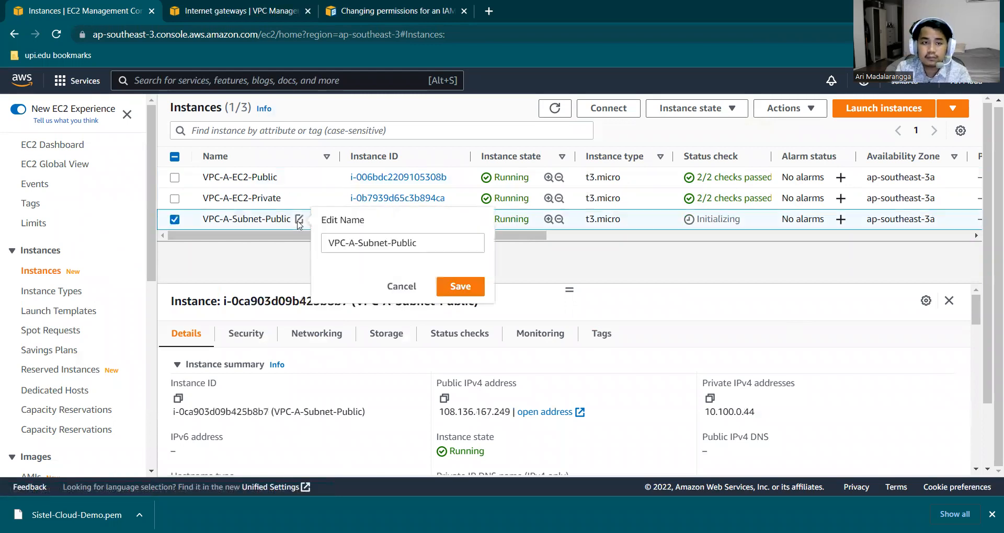
{"action": "triple_click", "coordinate": [393, 244]}
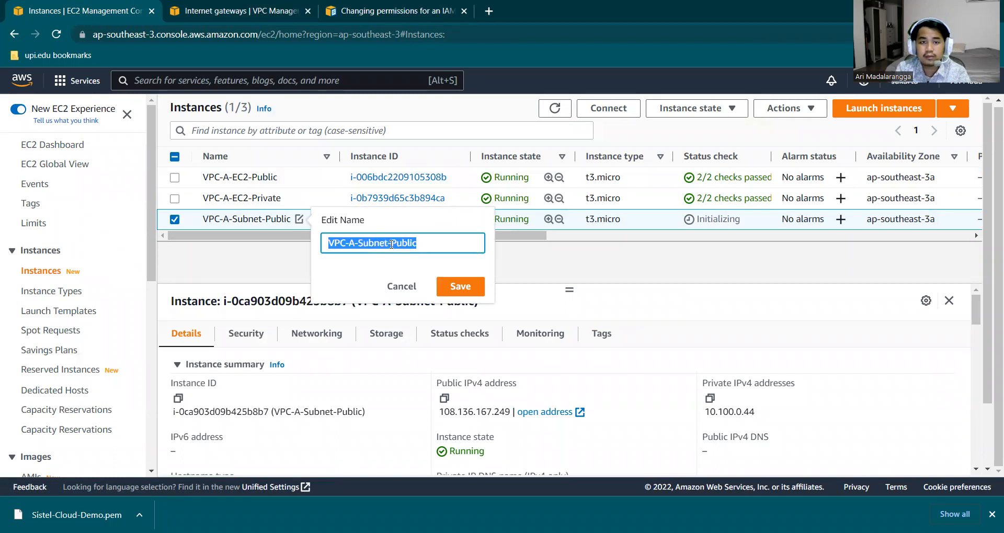
{"action": "key", "text": "Right"}
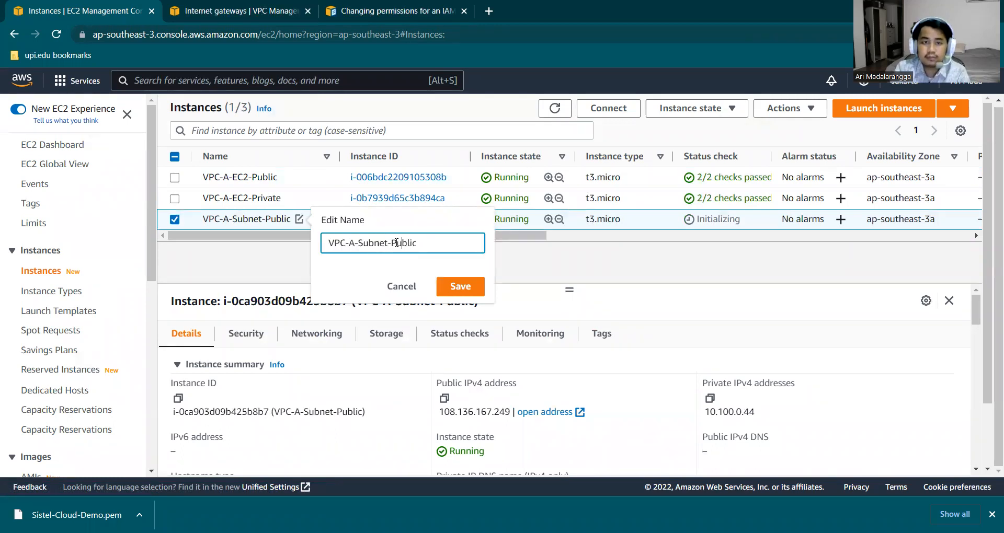
{"action": "key", "text": "BackSpace"}
{"action": "key", "text": "BackSpace"}
{"action": "key", "text": "BackSpace"}
{"action": "key", "text": "BackSpace"}
{"action": "key", "text": "BackSpace"}
{"action": "key", "text": "BackSpace"}
{"action": "key", "text": "BackSpace"}
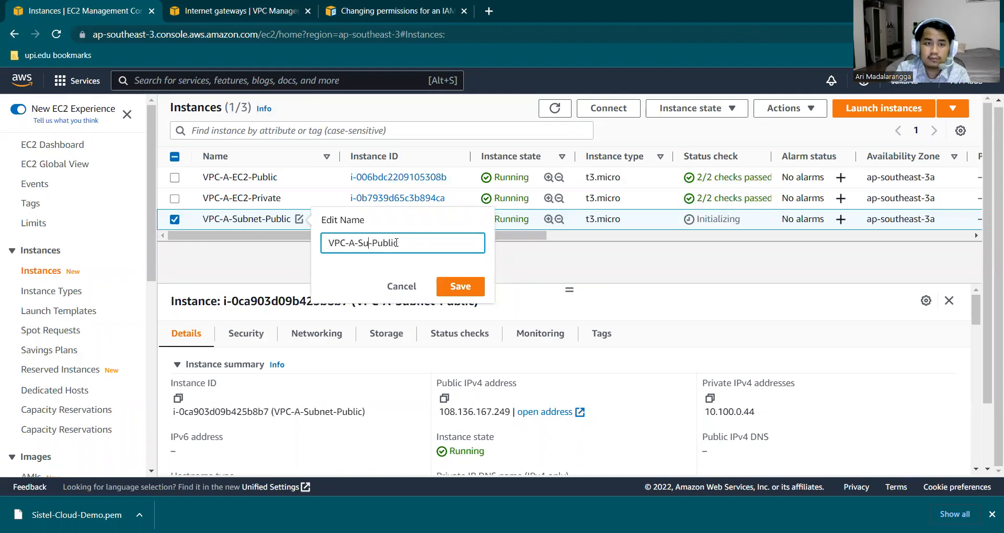
{"action": "type", "text": "EC2-"}
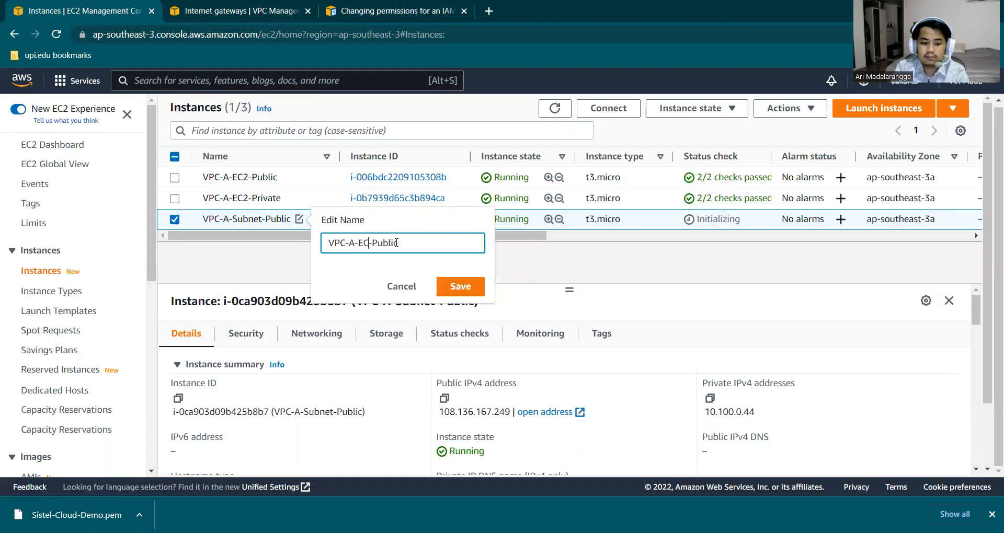
{"action": "key", "text": "Return"}
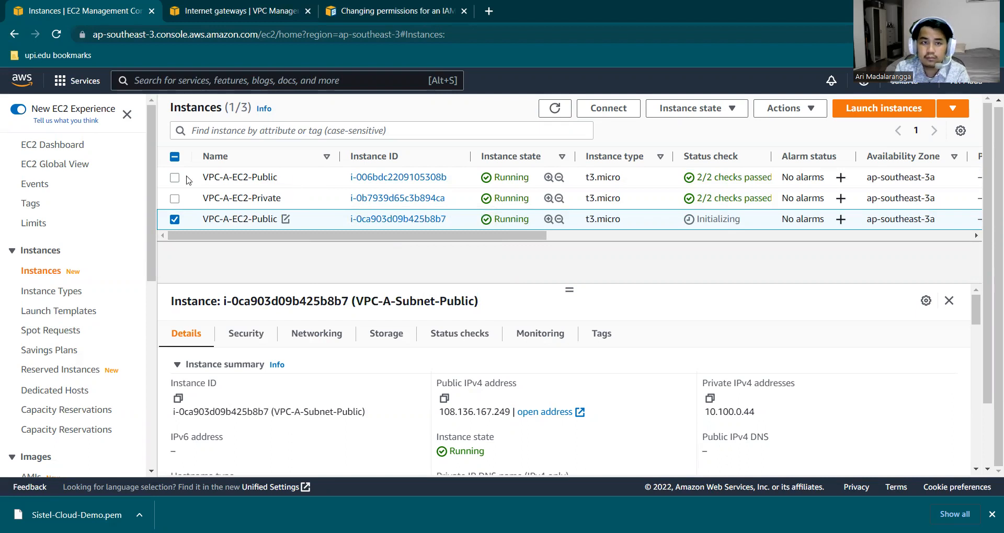
Step: Select the older VPC-A-EC2-Public instance in the first row instead of the newly launched one
{"action": "left_click", "coordinate": [176, 220]}
{"action": "left_click", "coordinate": [176, 178]}
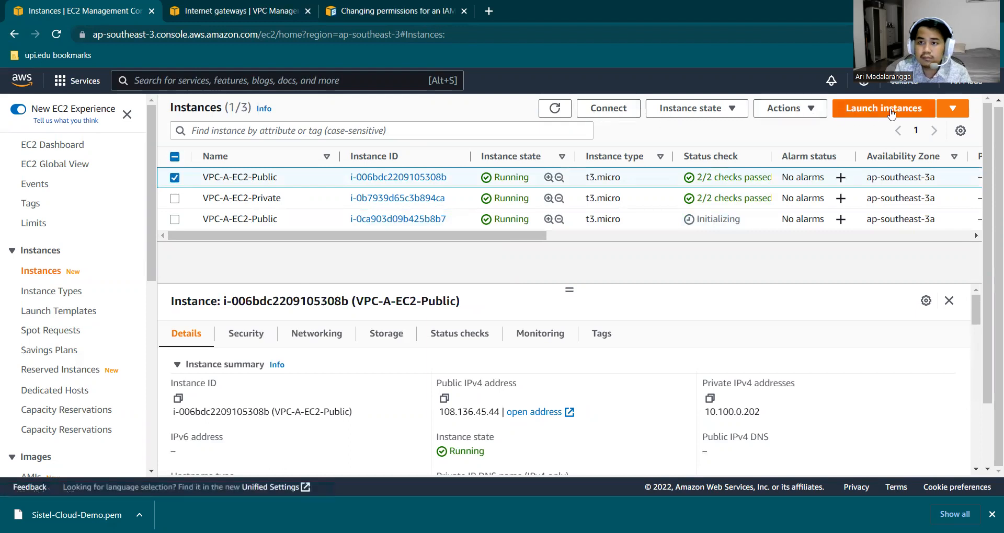
{"action": "left_click", "coordinate": [787, 109]}
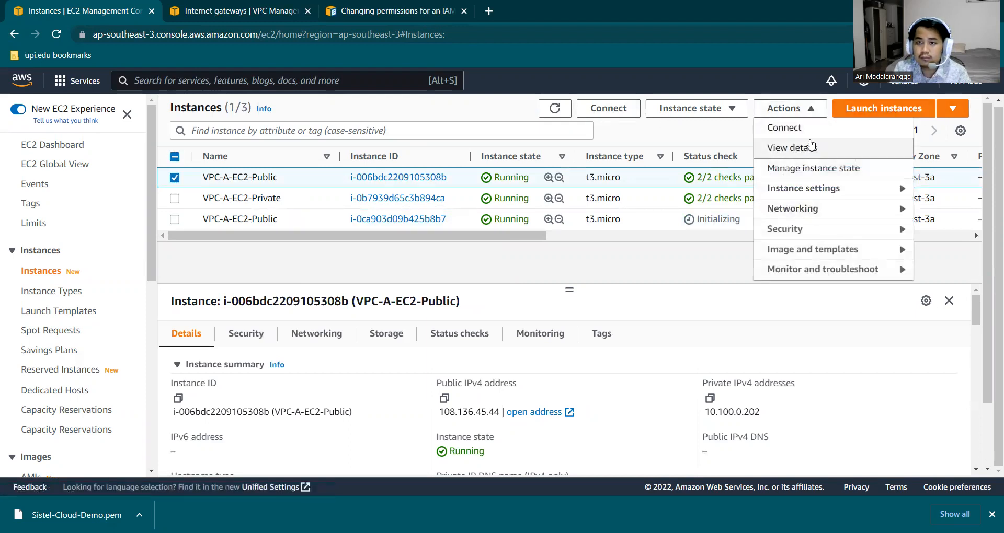
{"action": "left_click", "coordinate": [806, 110]}
{"action": "left_click", "coordinate": [957, 108]}
{"action": "left_click", "coordinate": [960, 108]}
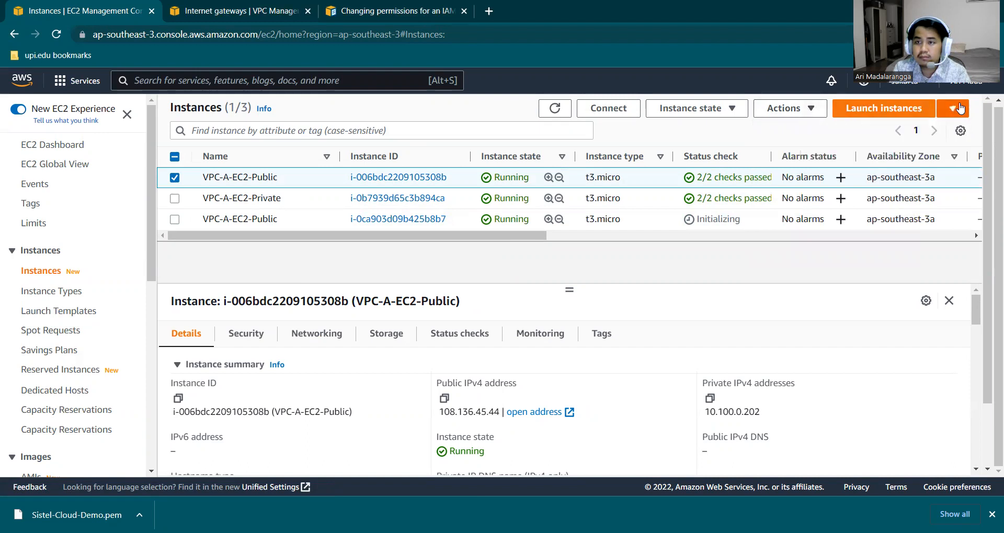
{"action": "left_click", "coordinate": [799, 110]}
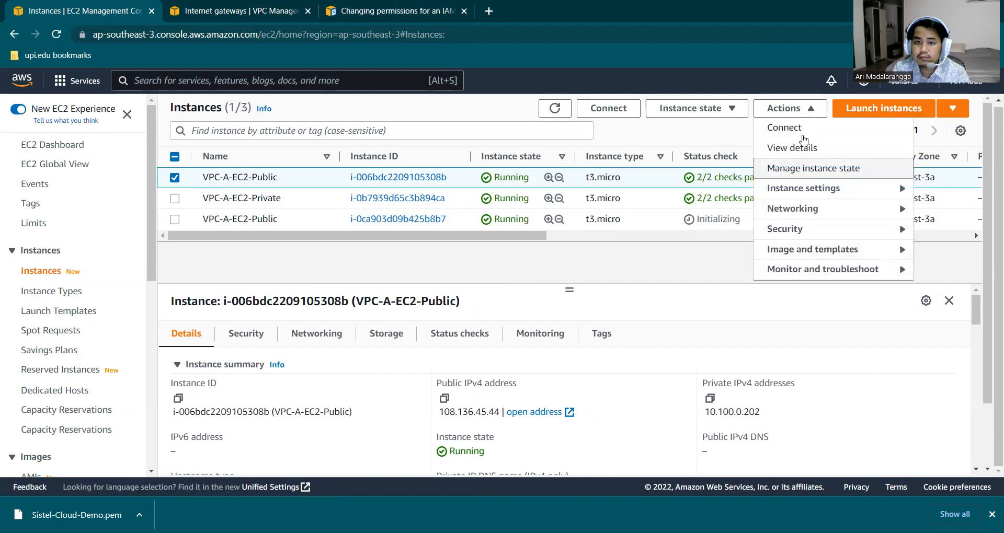
{"action": "left_click", "coordinate": [787, 108]}
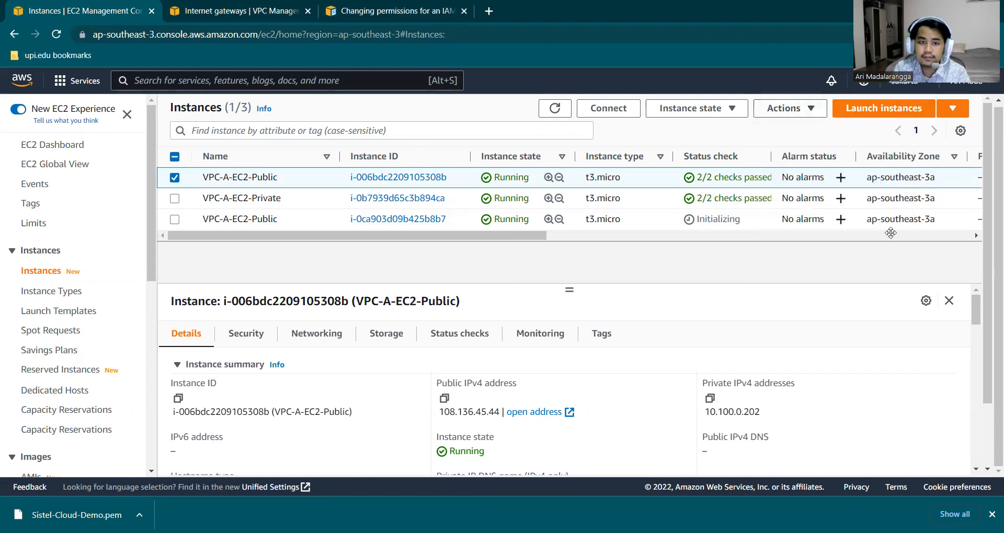
{"action": "left_click", "coordinate": [926, 300]}
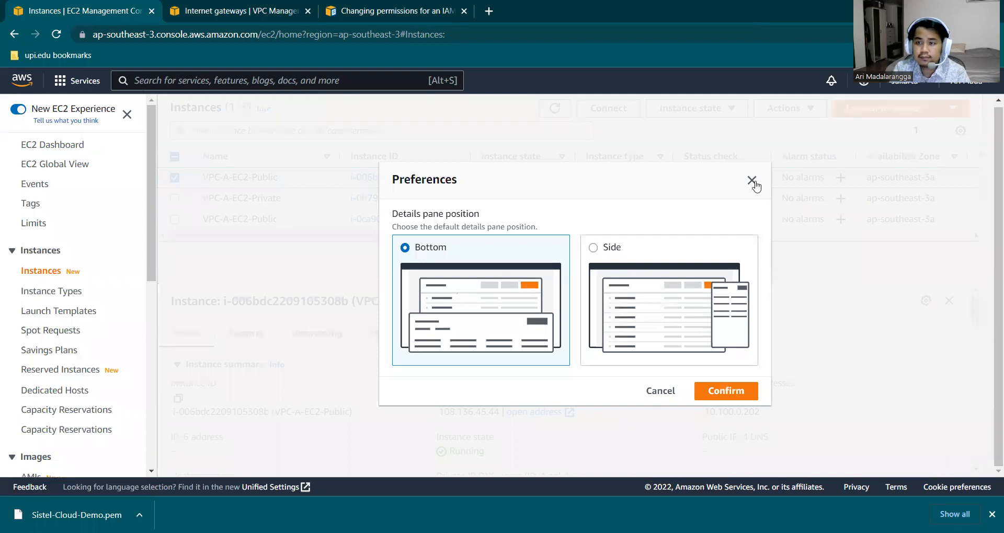
{"action": "left_click", "coordinate": [753, 184]}
{"action": "left_click_drag", "start_coordinate": [975, 310], "coordinate": [978, 278]}
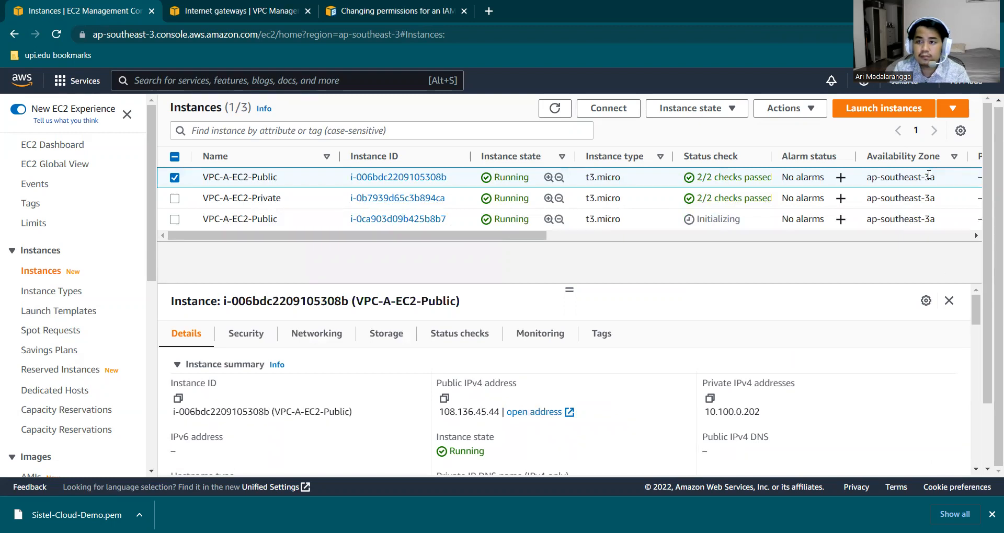
{"action": "left_click", "coordinate": [960, 131]}
{"action": "left_click", "coordinate": [818, 121]}
Step: Stop the older VPC-A-EC2-Public instance and confirm the stop
{"action": "left_click", "coordinate": [724, 111]}
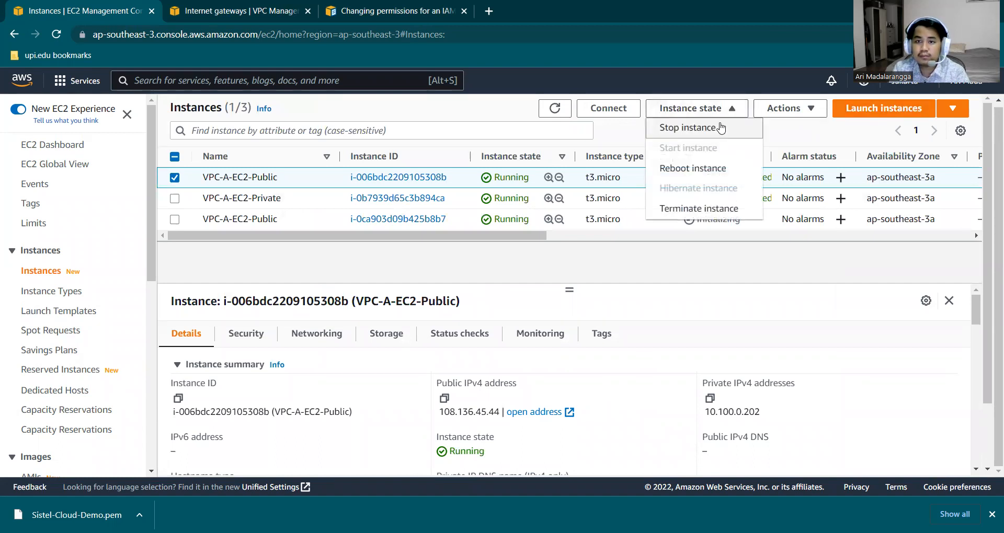
{"action": "left_click", "coordinate": [717, 128]}
{"action": "left_click", "coordinate": [730, 349]}
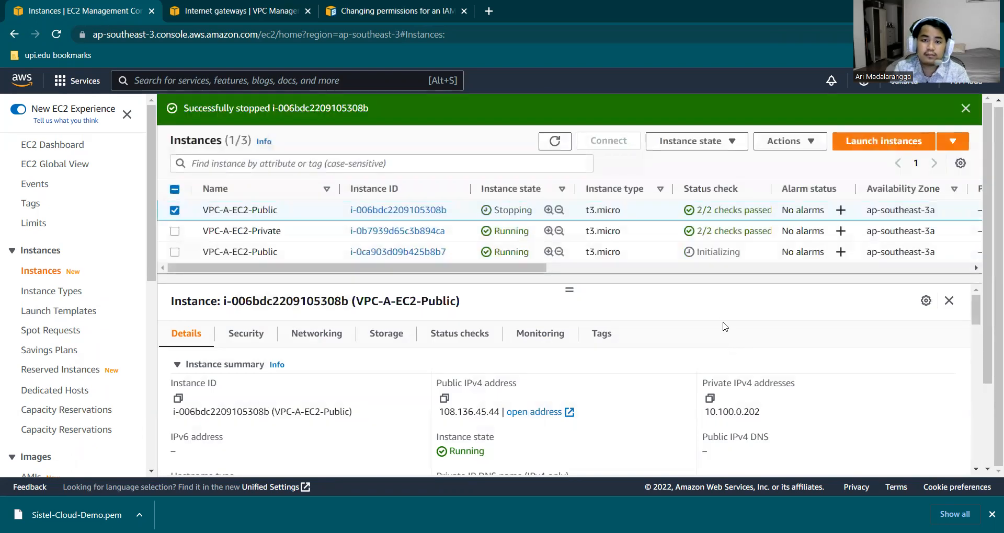
Step: Terminate the older VPC-A-EC2-Public instance, dismiss the notifications and clear the selection
{"action": "left_click", "coordinate": [674, 139]}
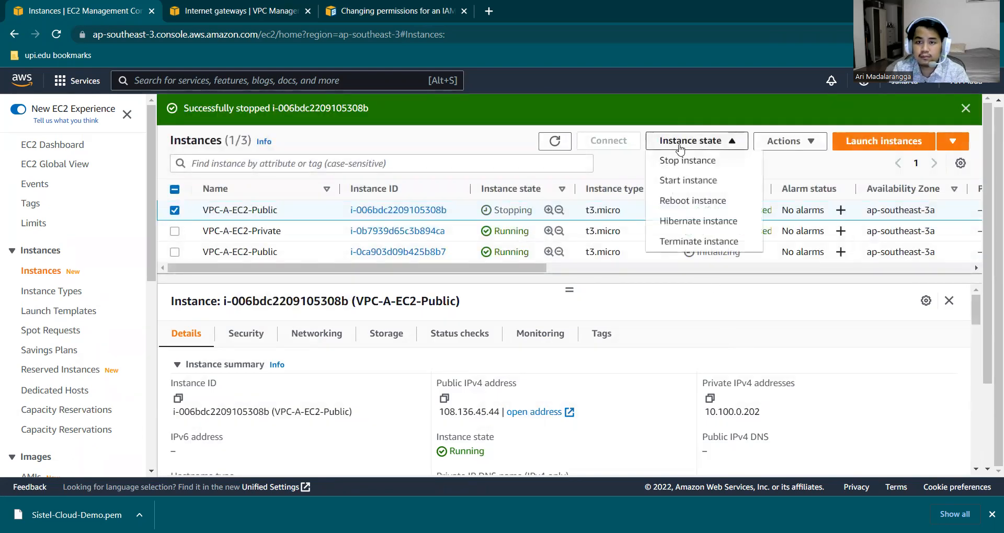
{"action": "left_click", "coordinate": [703, 242]}
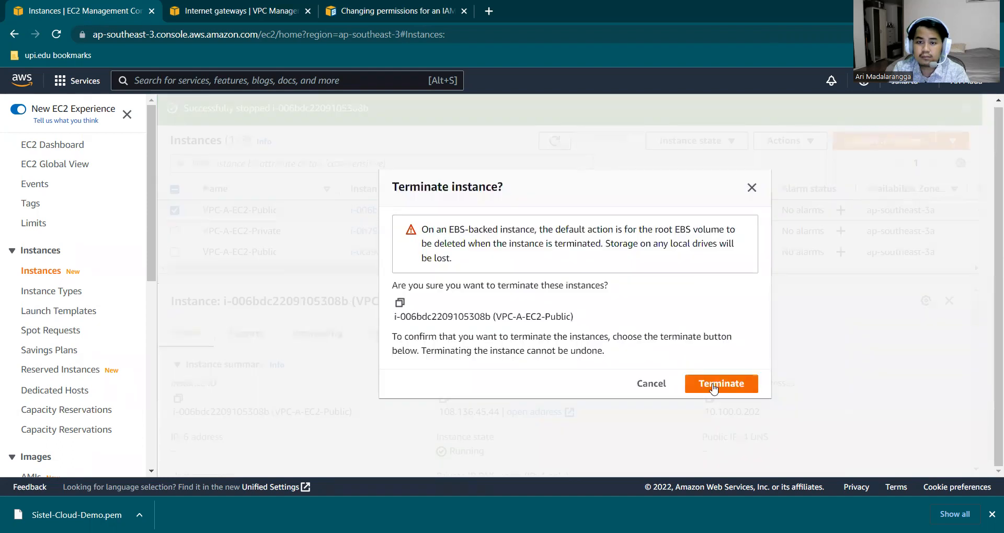
{"action": "left_click", "coordinate": [712, 383]}
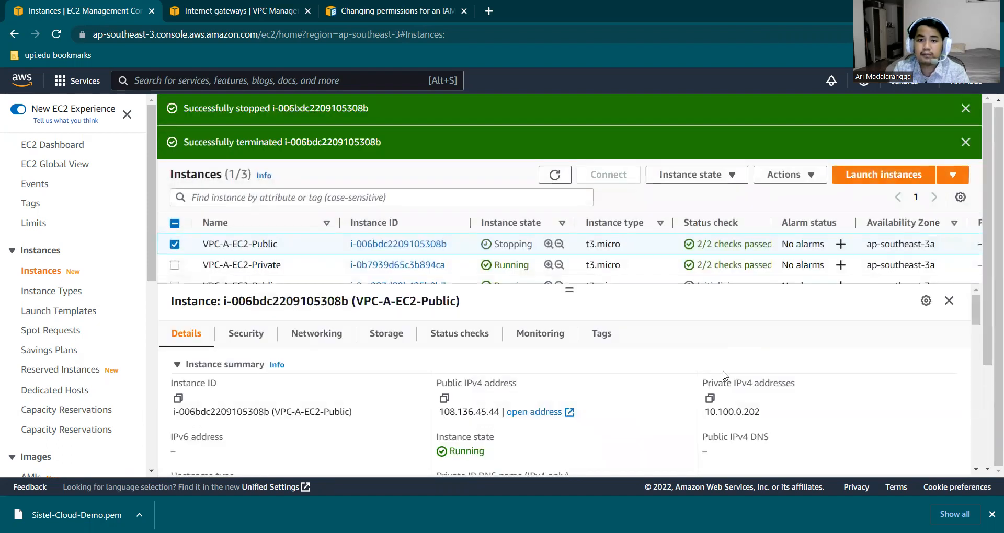
{"action": "left_click", "coordinate": [965, 108]}
{"action": "left_click", "coordinate": [964, 108]}
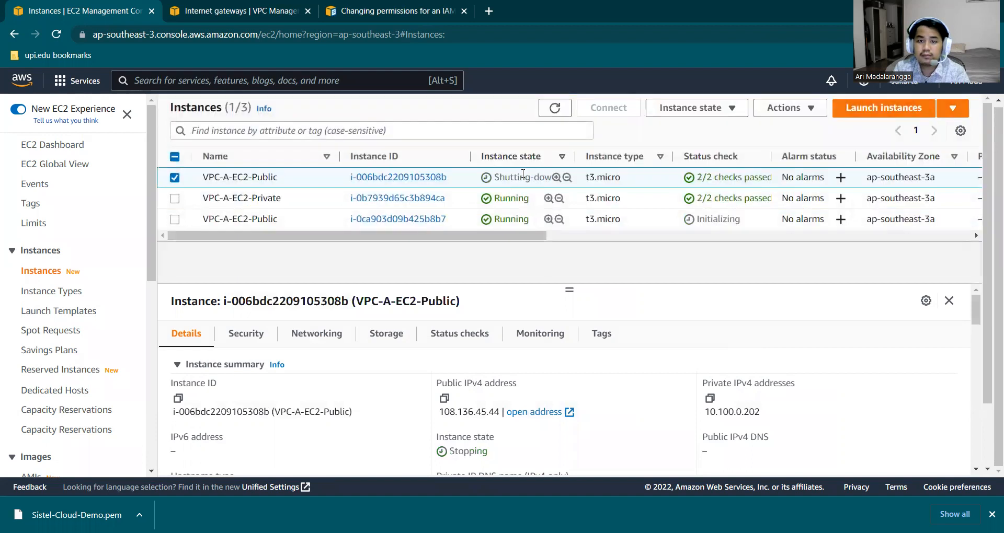
{"action": "left_click", "coordinate": [174, 177]}
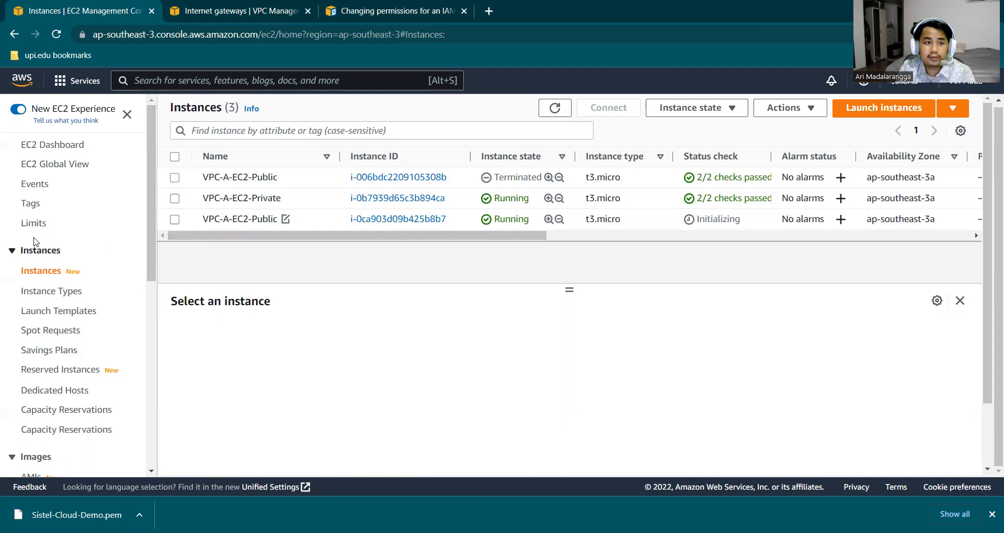
Step: Find the VPC service through the console search and go to the list of your VPCs
{"action": "left_click", "coordinate": [104, 86]}
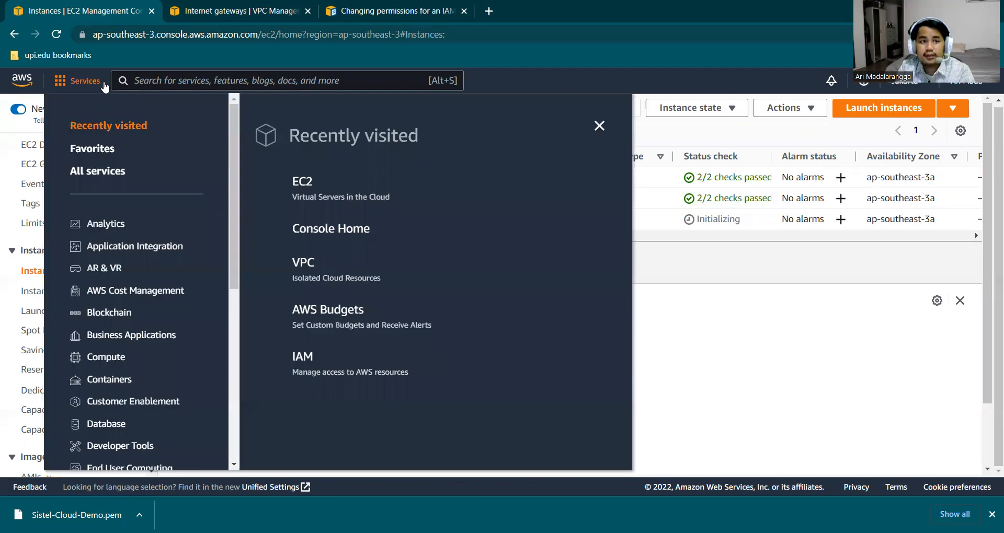
{"action": "left_click", "coordinate": [105, 85]}
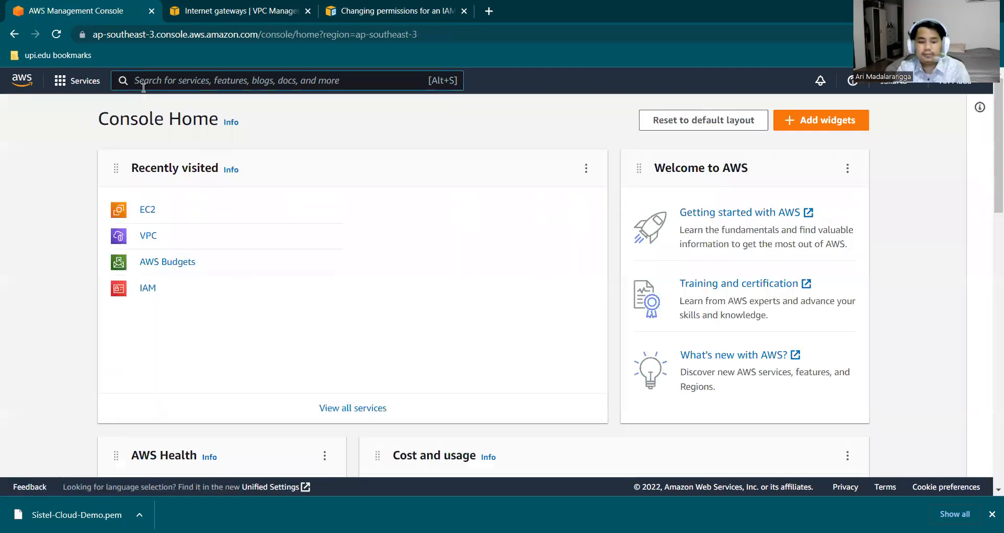
{"action": "left_click", "coordinate": [143, 83]}
{"action": "type", "text": "vpC"}
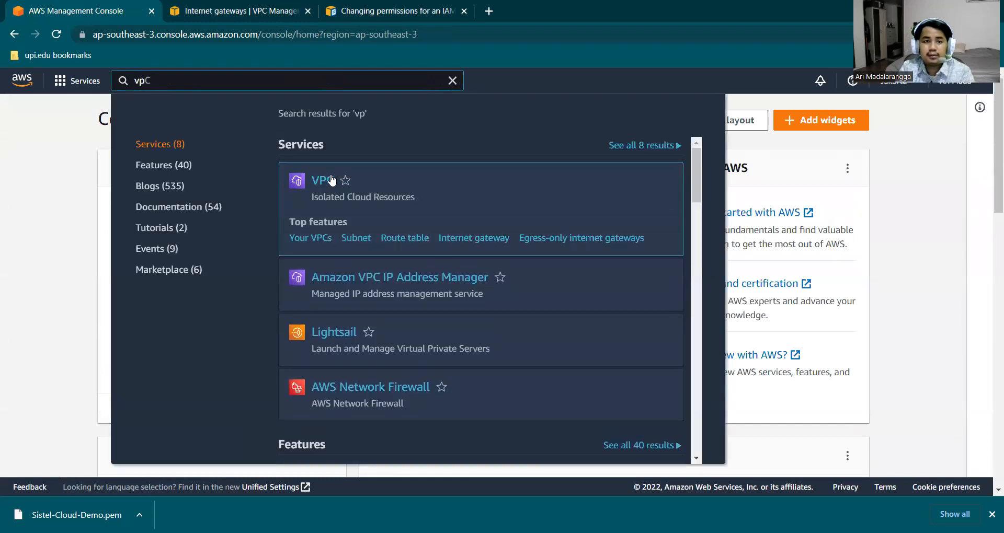
{"action": "left_click", "coordinate": [331, 180]}
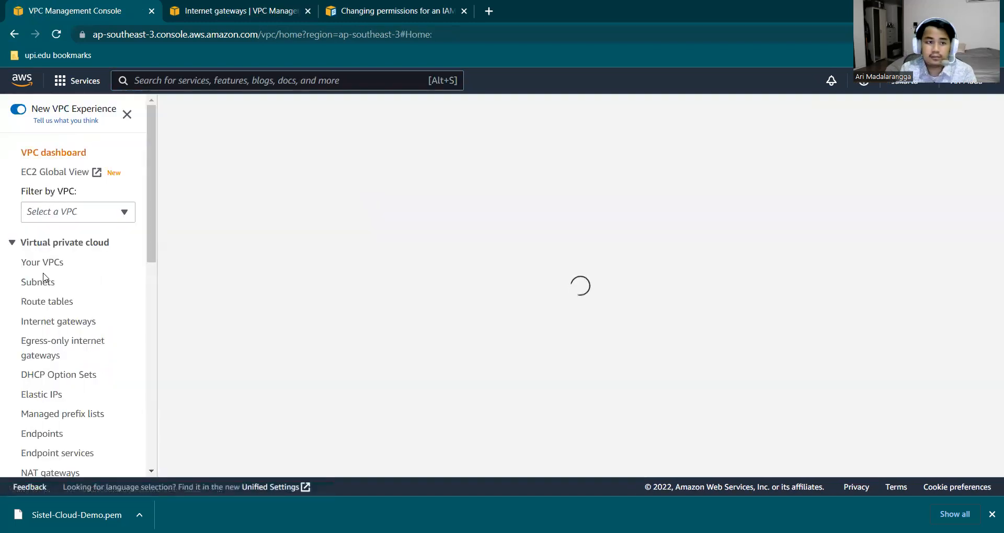
{"action": "left_click", "coordinate": [43, 262]}
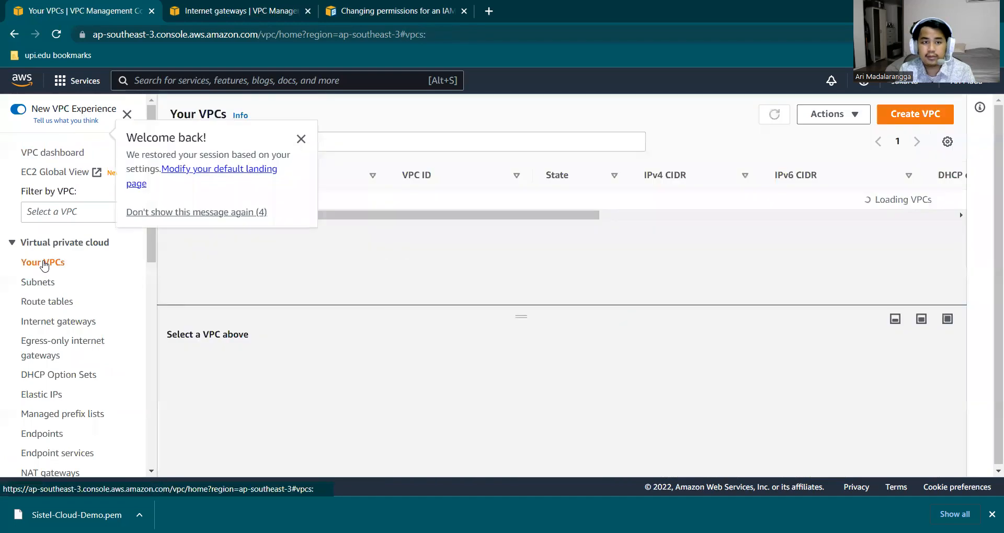
{"action": "left_click", "coordinate": [302, 139]}
Step: Start creating a new VPC and give it the name tag VPC-B
{"action": "left_click", "coordinate": [891, 120]}
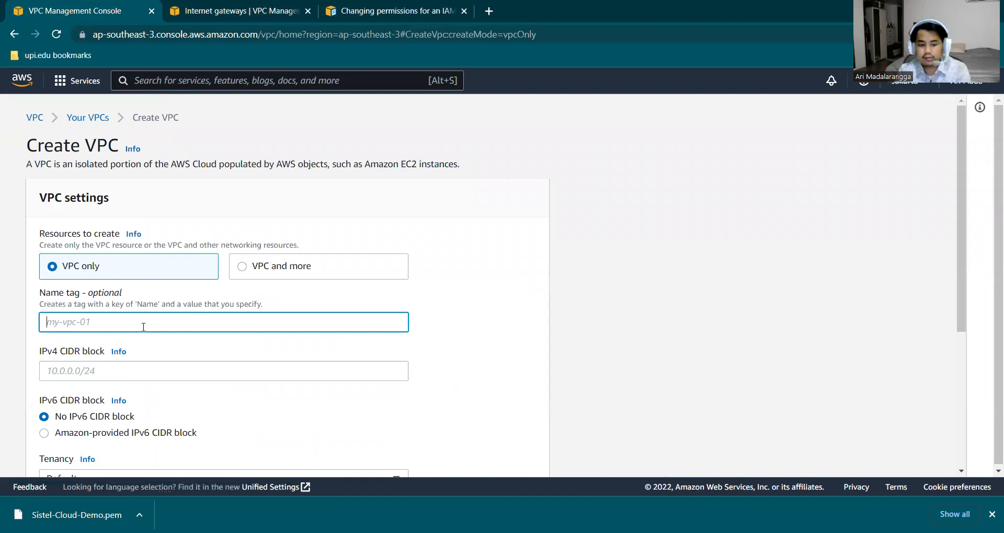
{"action": "type", "text": "VPC"}
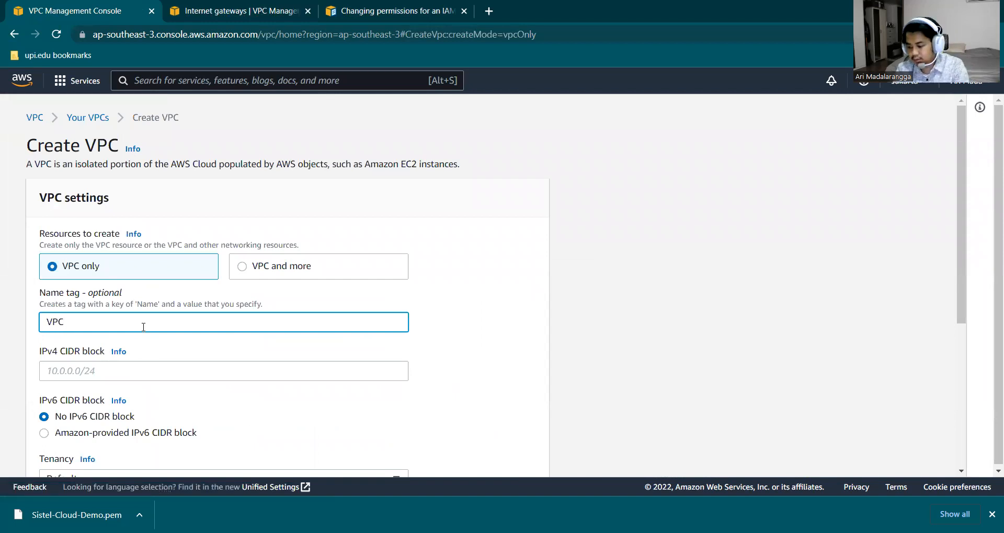
{"action": "type", "text": "-B"}
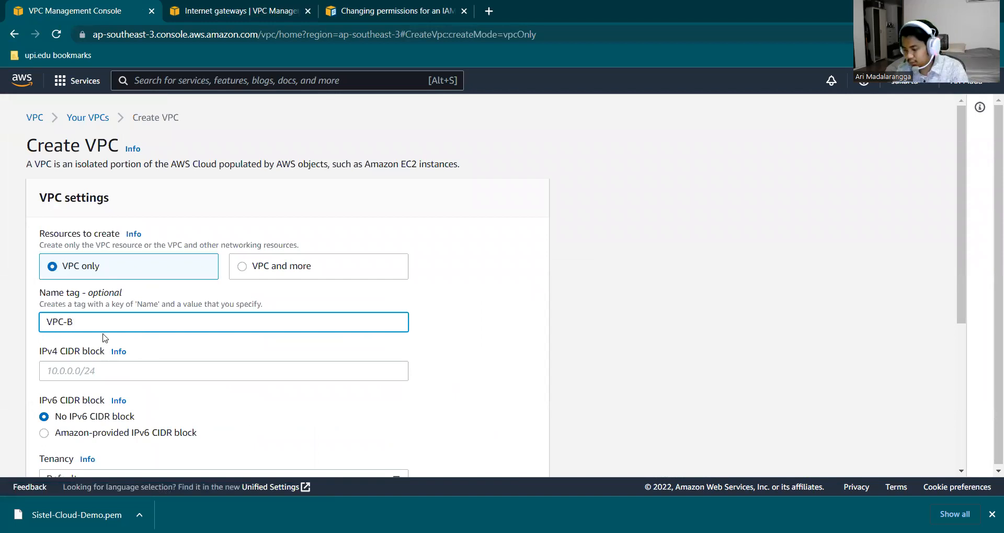
Step: Try to create VPC-B with the IPv4 CIDR block 0.200.0.0/16
{"action": "left_click", "coordinate": [116, 361]}
{"action": "left_click", "coordinate": [111, 367]}
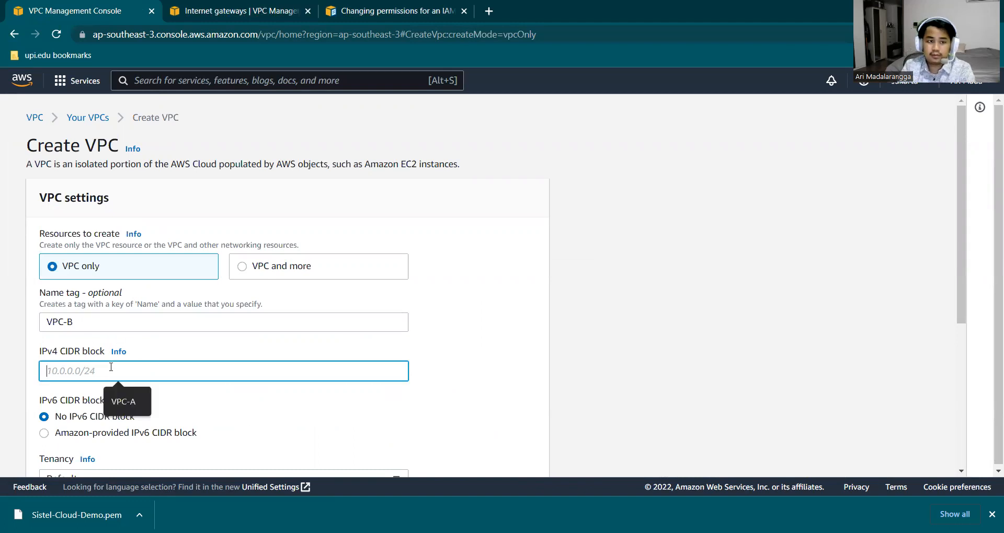
{"action": "type", "text": "0"}
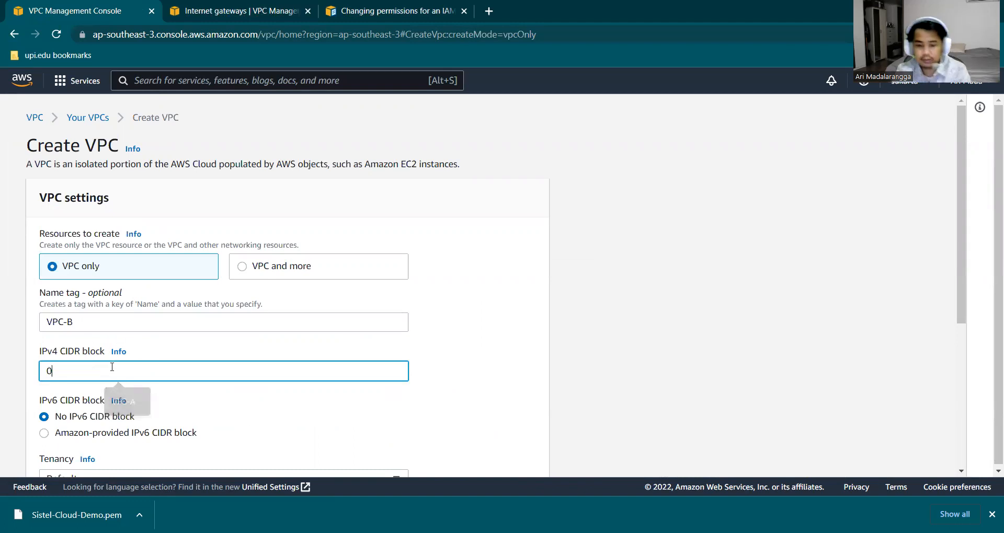
{"action": "type", "text": ".200.0.0/16"}
{"action": "left_click", "coordinate": [573, 355]}
{"action": "scroll", "coordinate": [575, 354], "scroll_direction": "down", "scroll_amount": 3}
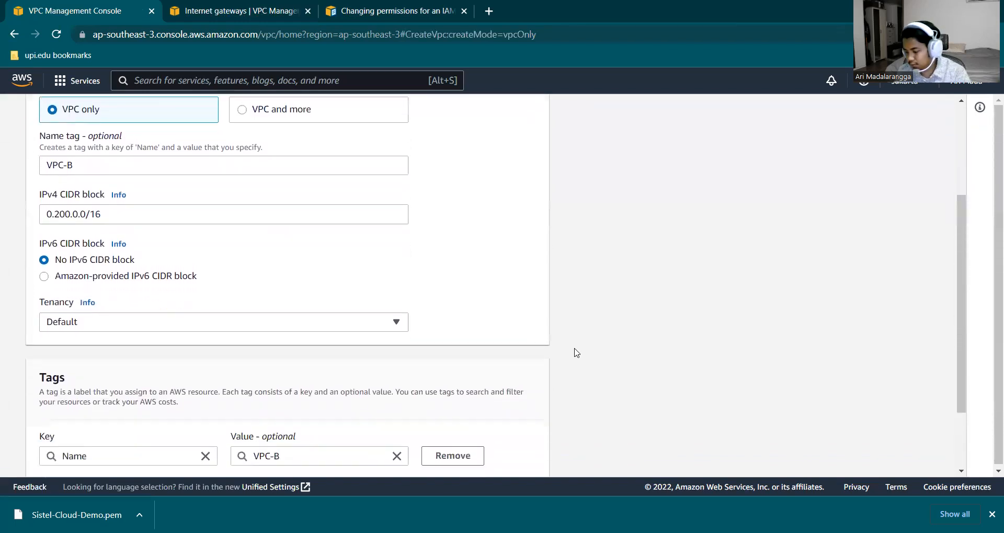
{"action": "scroll", "coordinate": [575, 354], "scroll_direction": "down", "scroll_amount": 1}
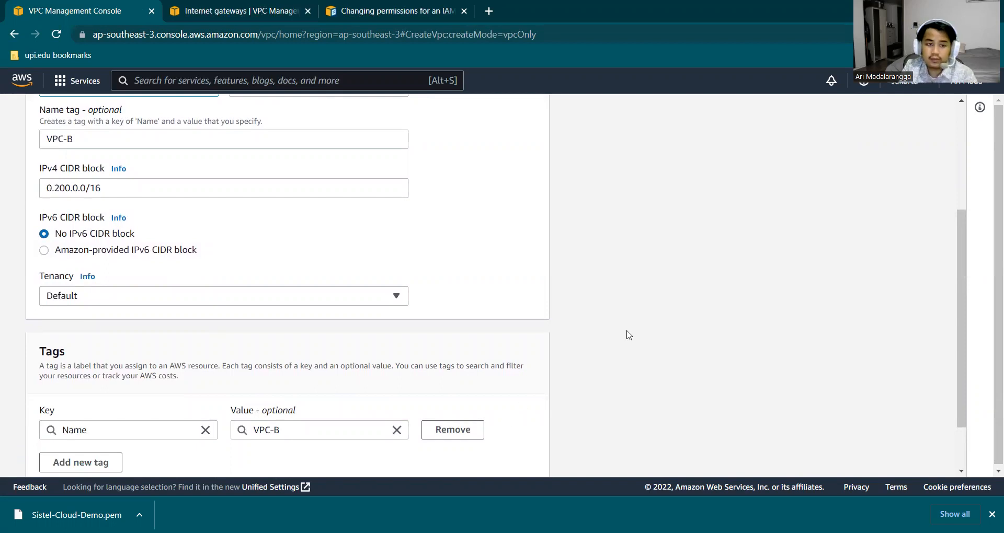
{"action": "scroll", "coordinate": [630, 334], "scroll_direction": "down", "scroll_amount": 2}
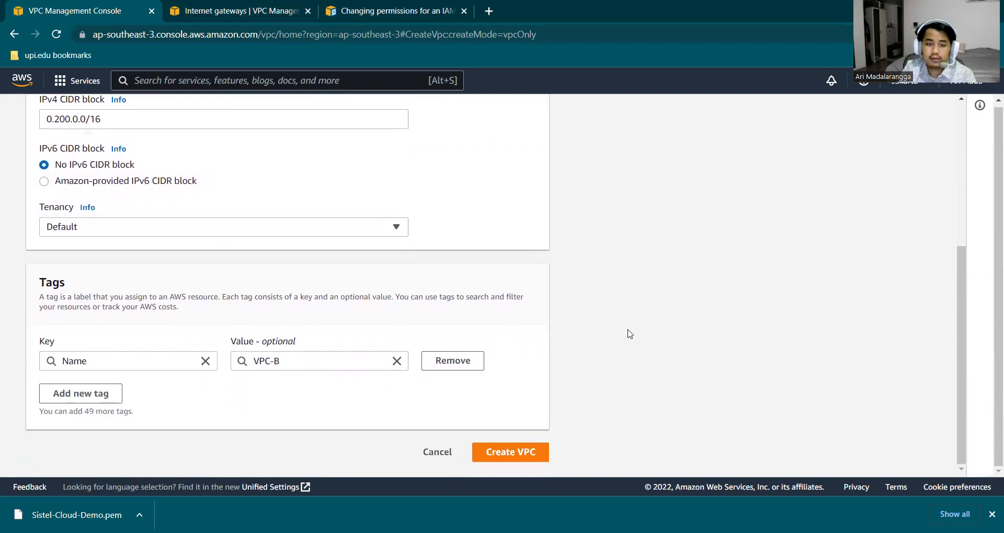
{"action": "left_click", "coordinate": [517, 455]}
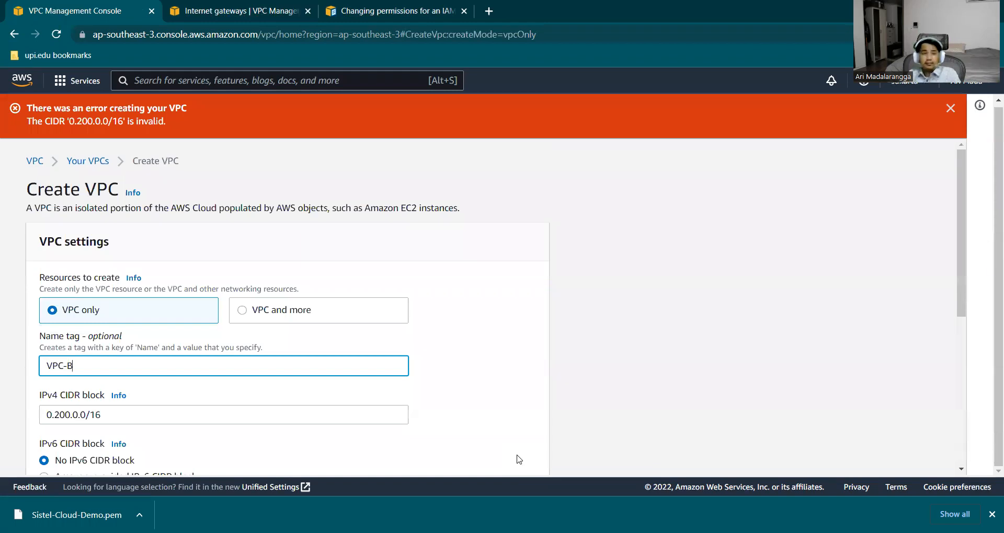
Step: Create VPC-B with the IPv4 CIDR block 10.200.0.0/16 and return to the list of your VPCs
{"action": "left_click", "coordinate": [215, 409]}
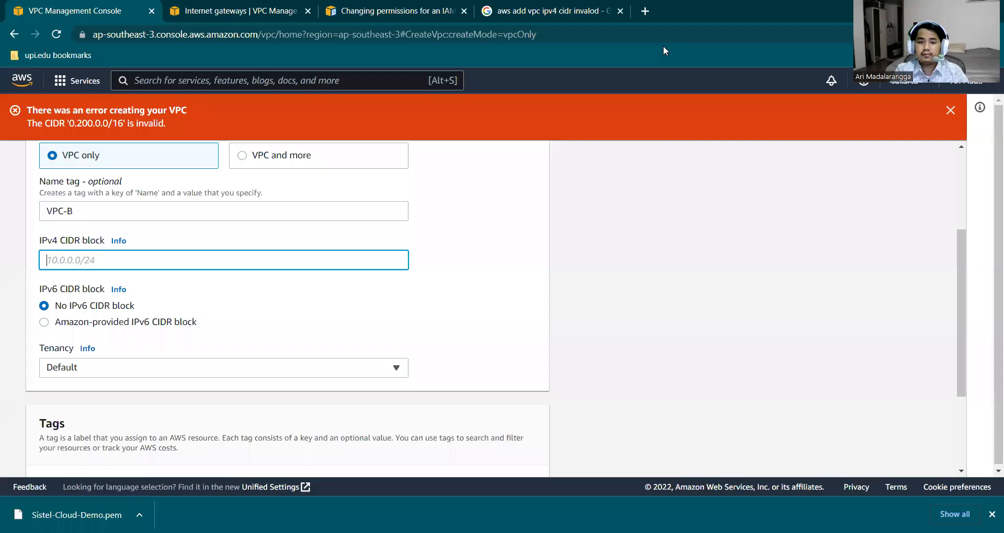
{"action": "left_click", "coordinate": [822, 433]}
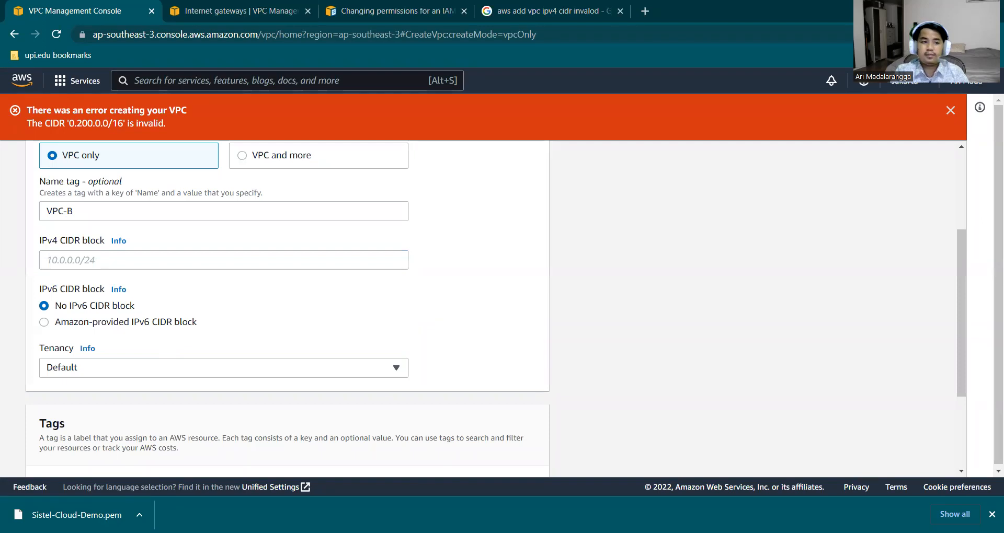
{"action": "left_click", "coordinate": [372, 259]}
{"action": "type", "text": "10.200.0.0"}
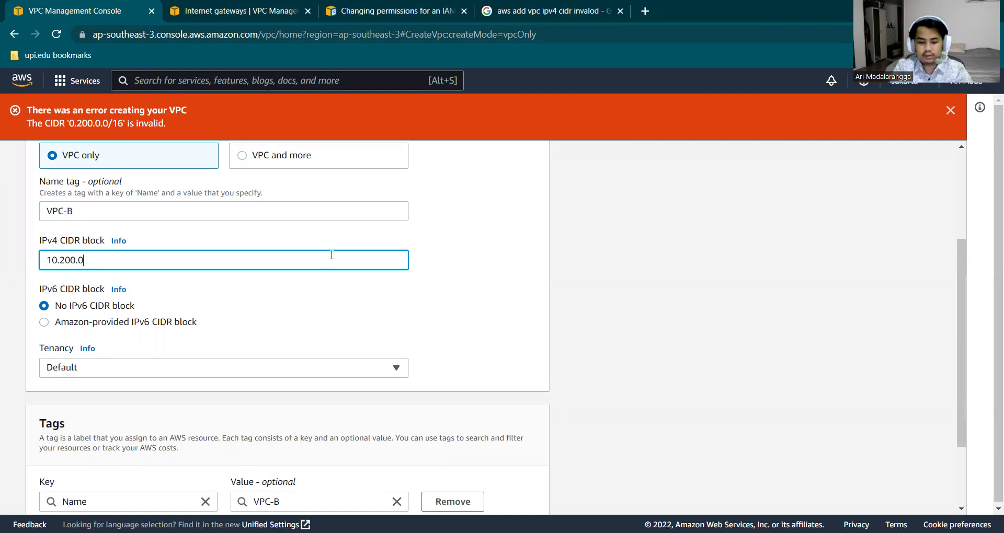
{"action": "type", "text": "/16"}
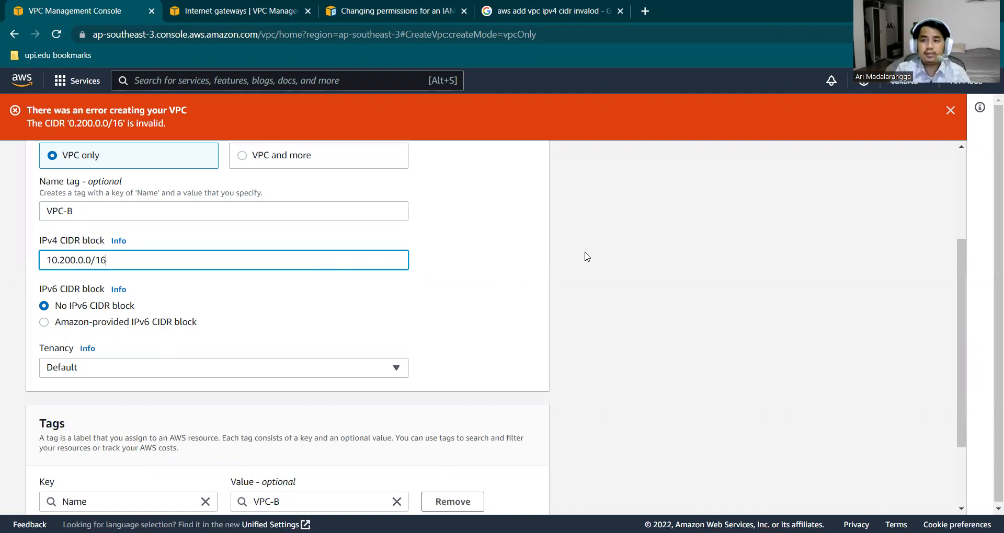
{"action": "left_click", "coordinate": [659, 257]}
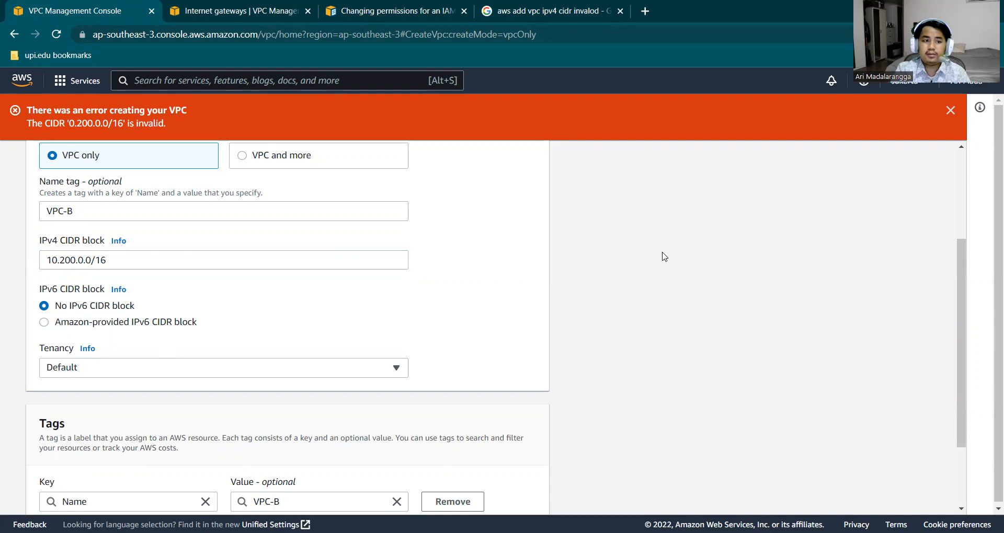
{"action": "scroll", "coordinate": [975, 293], "scroll_direction": "down", "scroll_amount": 3}
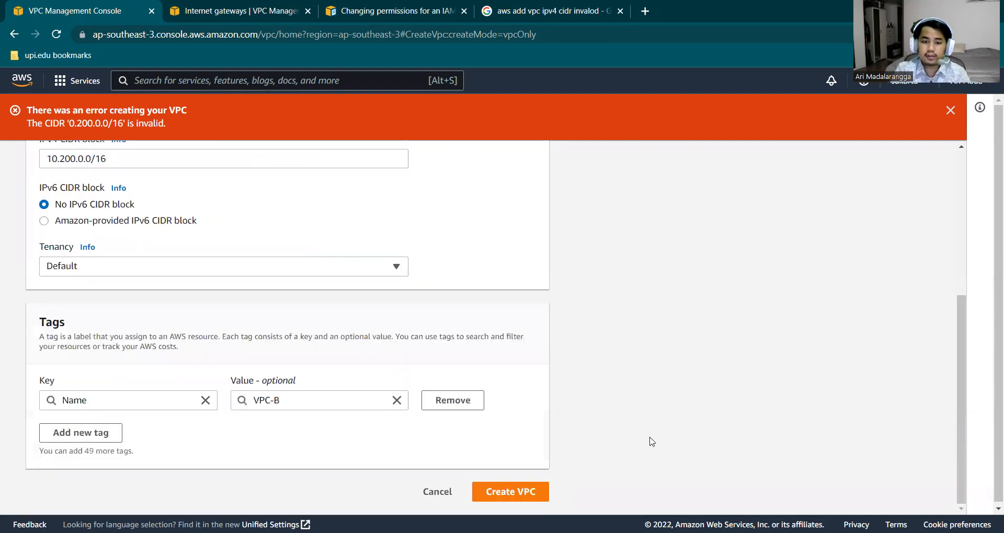
{"action": "left_click", "coordinate": [538, 490]}
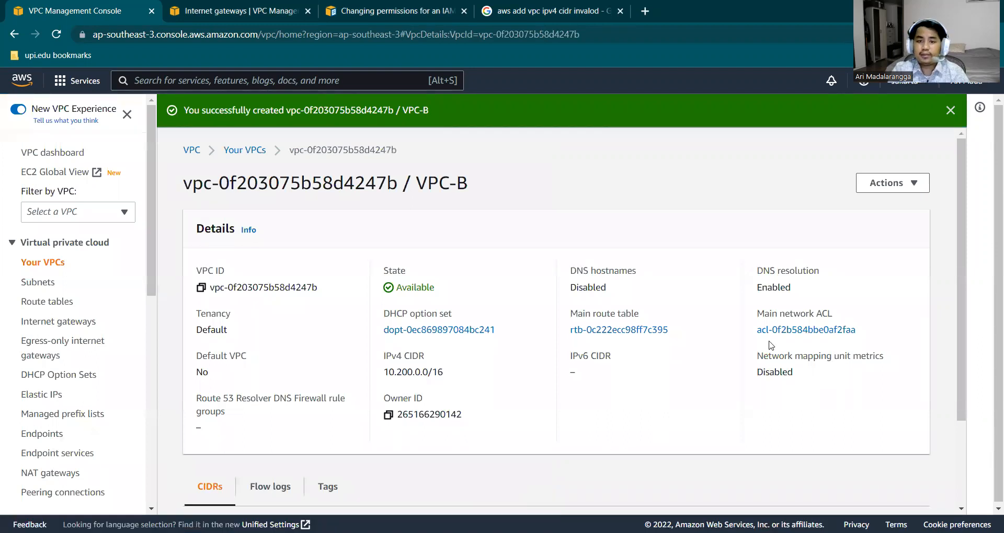
{"action": "scroll", "coordinate": [947, 249], "scroll_direction": "down", "scroll_amount": 3}
{"action": "scroll", "coordinate": [784, 235], "scroll_direction": "up", "scroll_amount": 3}
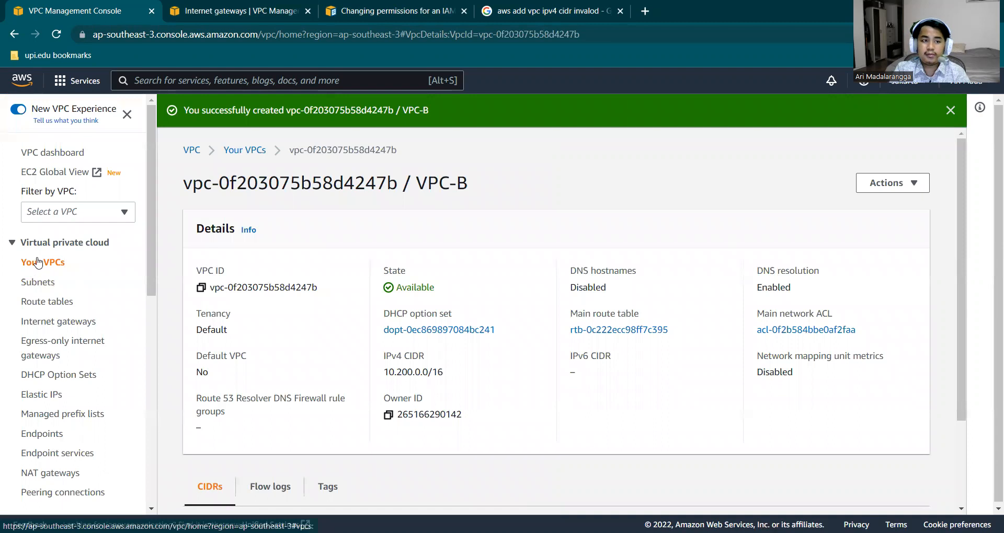
{"action": "left_click", "coordinate": [30, 272]}
{"action": "left_click", "coordinate": [196, 272]}
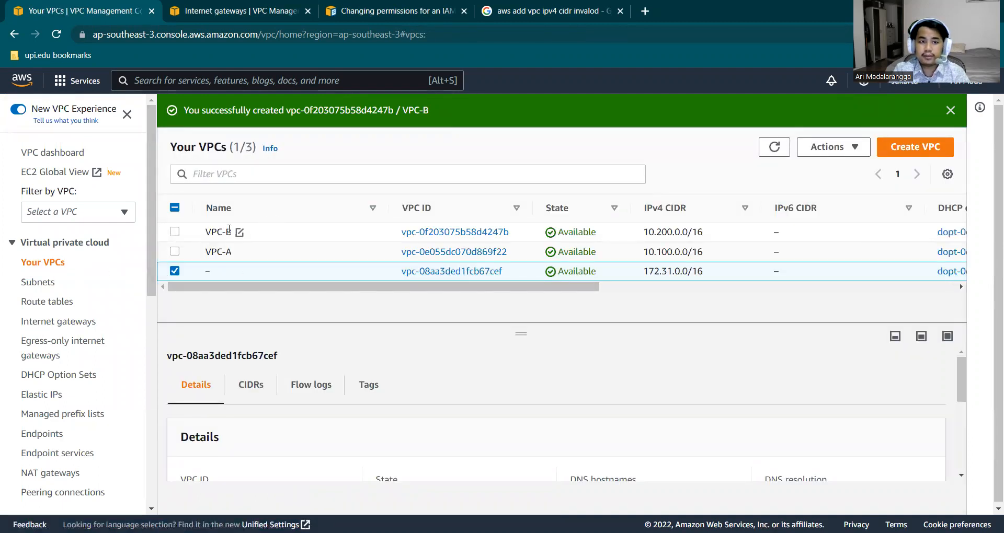
Step: Start creating a new subnet and choose VPC-B as its VPC
{"action": "left_click", "coordinate": [41, 287]}
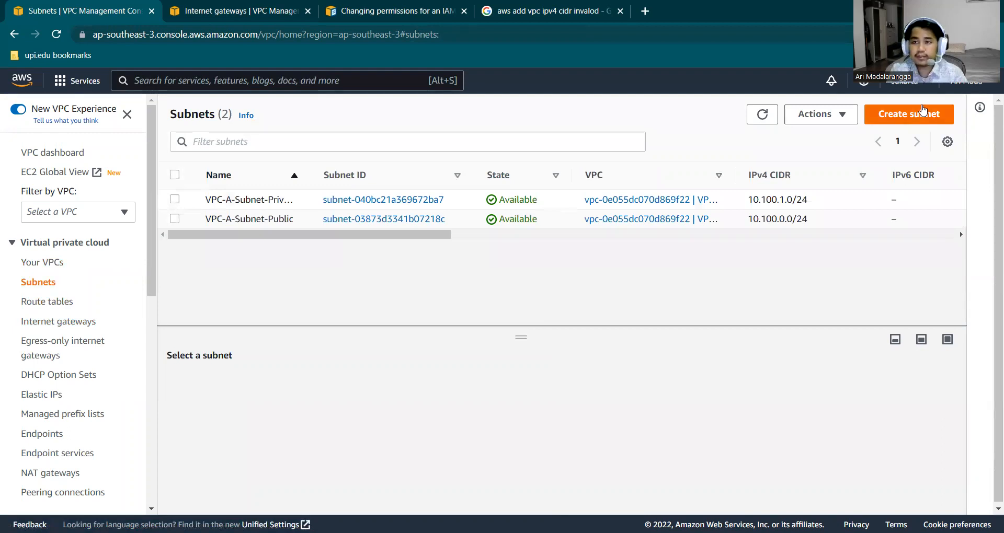
{"action": "left_click", "coordinate": [872, 115]}
{"action": "left_click", "coordinate": [366, 256]}
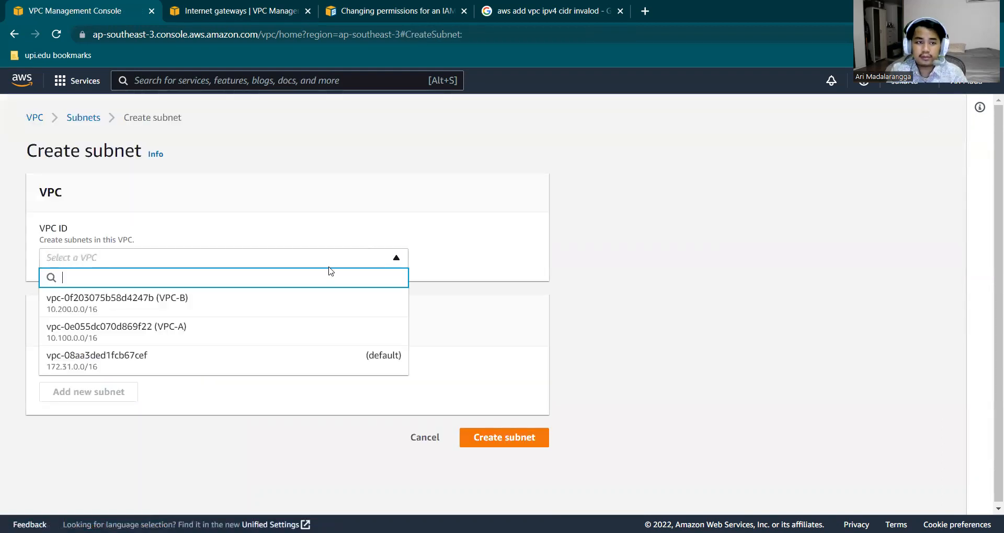
{"action": "left_click", "coordinate": [253, 316]}
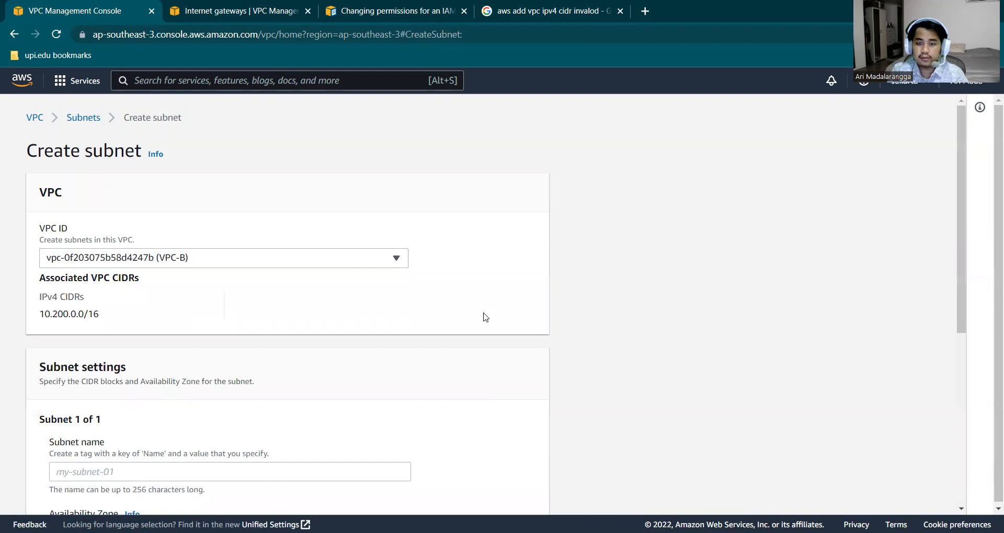
Step: Name the new subnet VPC-B-Subnet-Private
{"action": "scroll", "coordinate": [486, 317], "scroll_direction": "down", "scroll_amount": 2}
{"action": "scroll", "coordinate": [485, 317], "scroll_direction": "down", "scroll_amount": 2}
{"action": "left_click", "coordinate": [324, 290]}
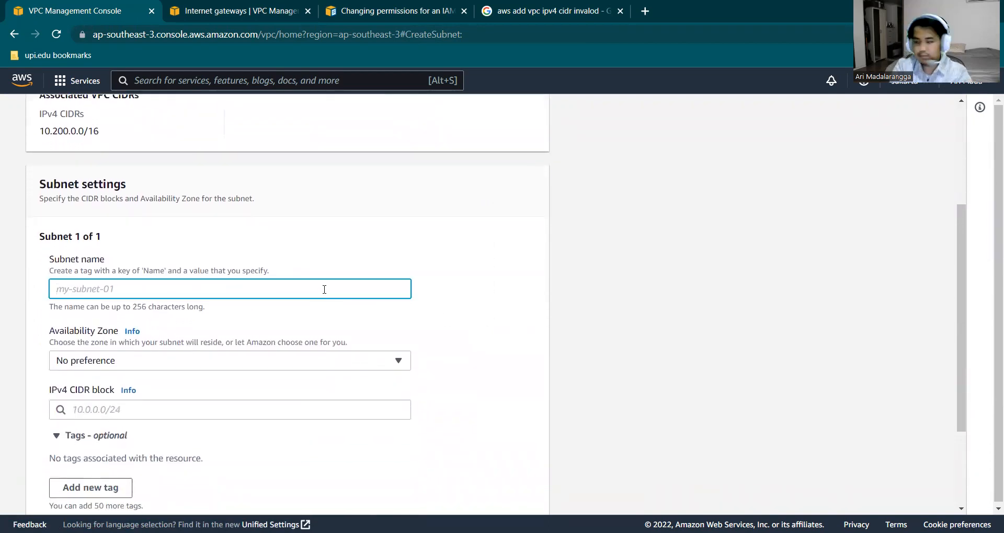
{"action": "type", "text": "V"}
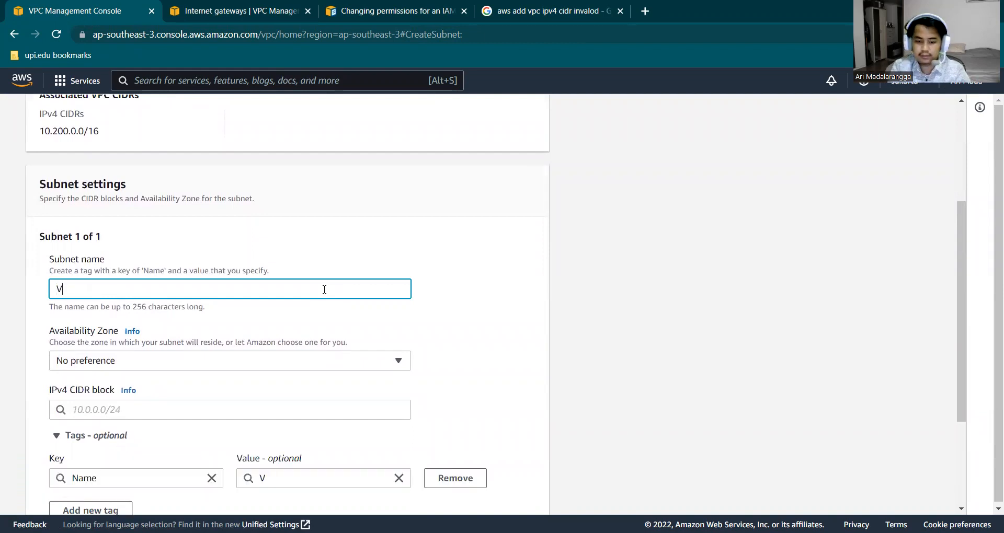
{"action": "type", "text": "PC-B-"}
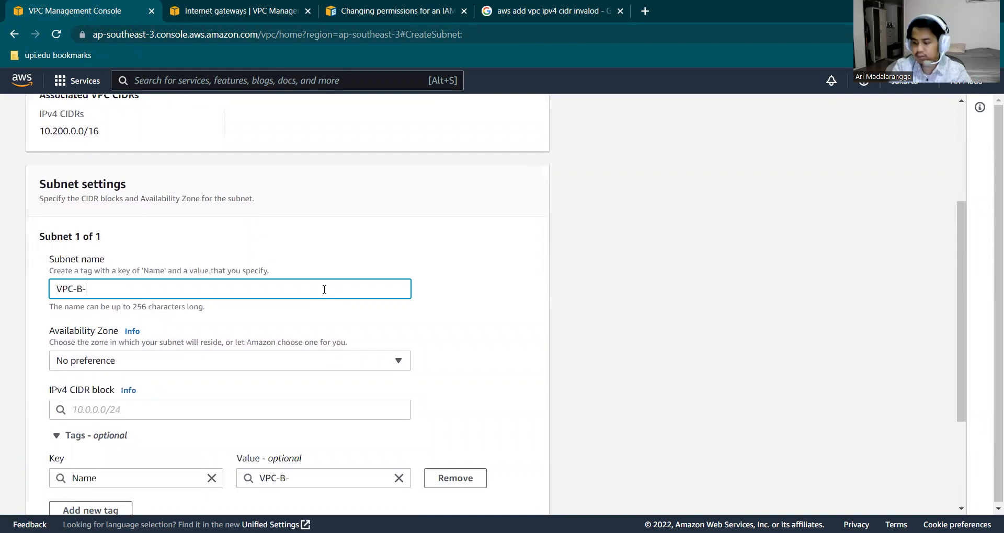
{"action": "type", "text": "Subnet-Private"}
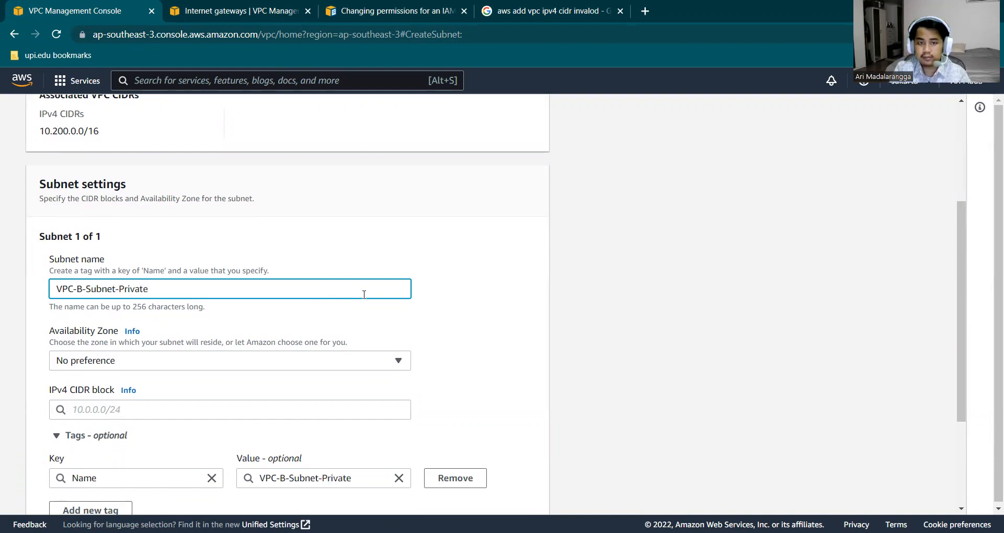
{"action": "left_click", "coordinate": [453, 288]}
{"action": "scroll", "coordinate": [453, 289], "scroll_direction": "down", "scroll_amount": 2}
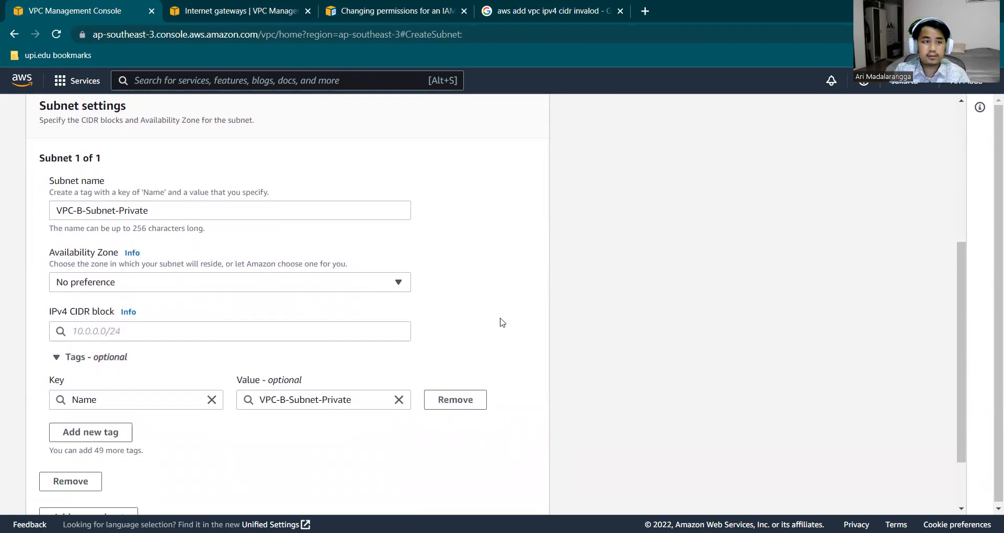
Step: Set the subnet's IPv4 CIDR block to 10.200.1.0/24 and create the subnet
{"action": "scroll", "coordinate": [501, 323], "scroll_direction": "up", "scroll_amount": 5}
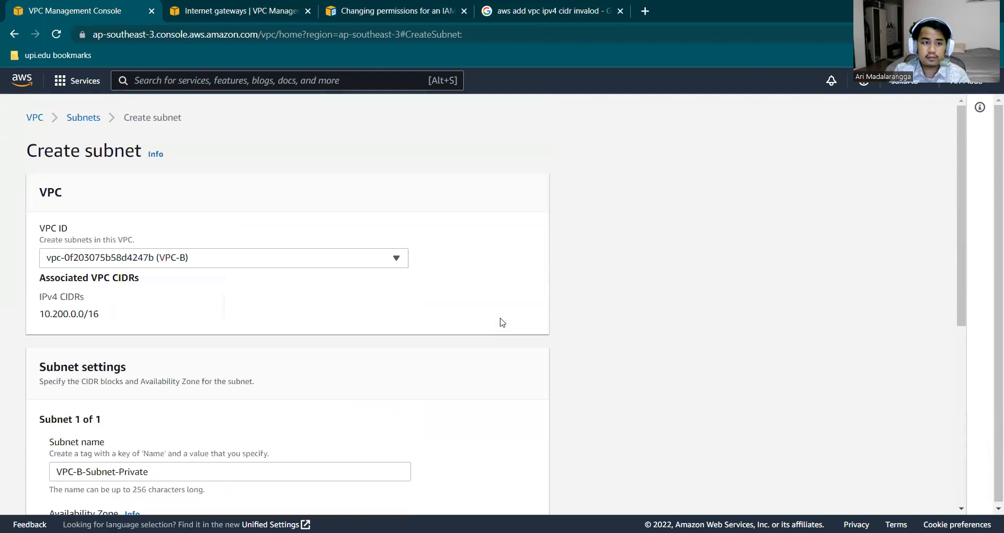
{"action": "scroll", "coordinate": [501, 322], "scroll_direction": "down", "scroll_amount": 4}
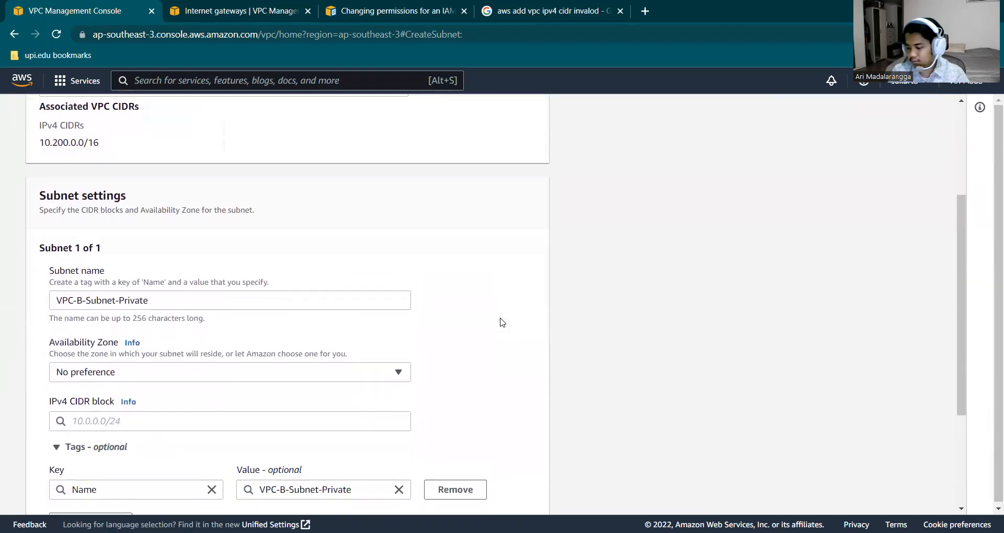
{"action": "scroll", "coordinate": [501, 323], "scroll_direction": "down", "scroll_amount": 2}
{"action": "left_click", "coordinate": [350, 279]}
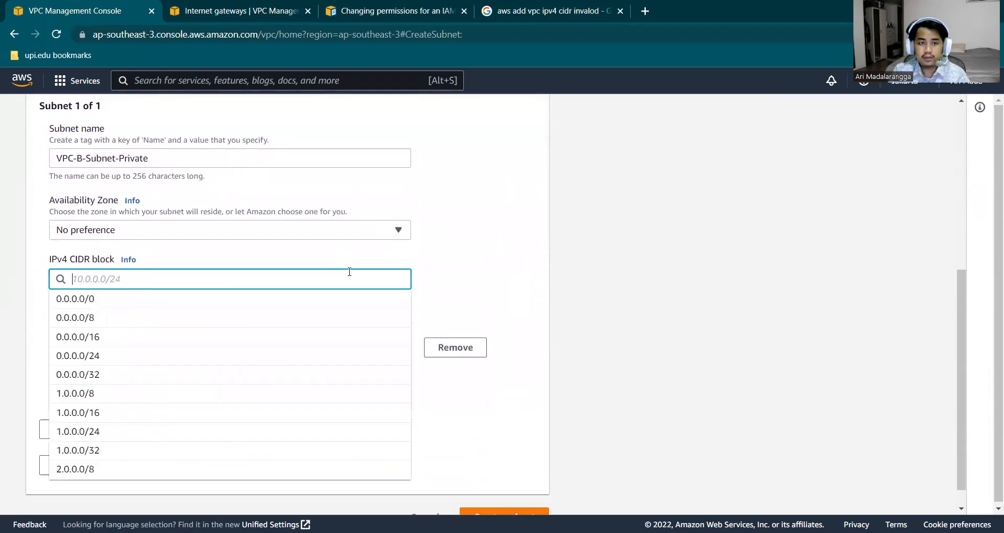
{"action": "type", "text": "10"}
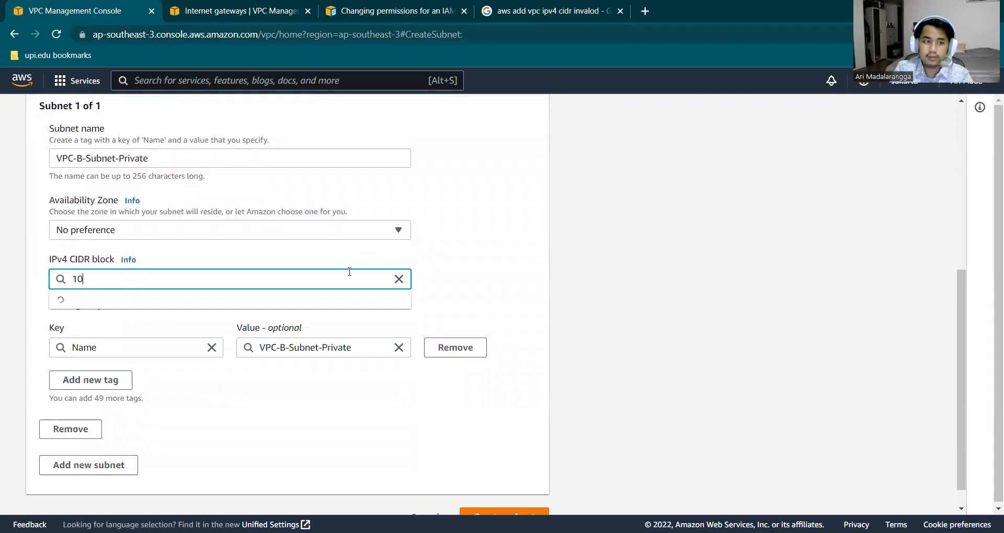
{"action": "type", "text": ".200.1.0"}
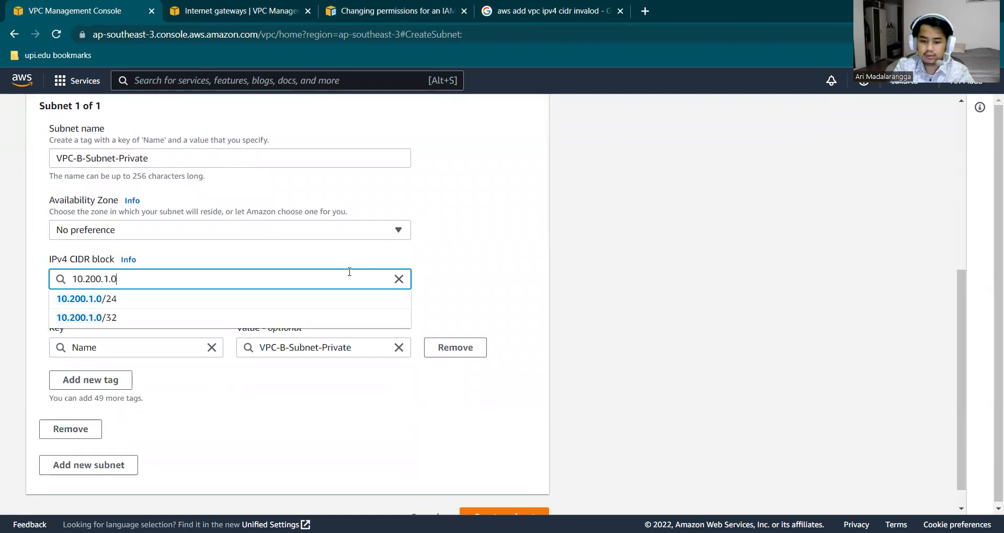
{"action": "type", "text": "/24"}
{"action": "left_click", "coordinate": [329, 302]}
{"action": "scroll", "coordinate": [614, 293], "scroll_direction": "down", "scroll_amount": 1}
{"action": "scroll", "coordinate": [614, 293], "scroll_direction": "down", "scroll_amount": 1}
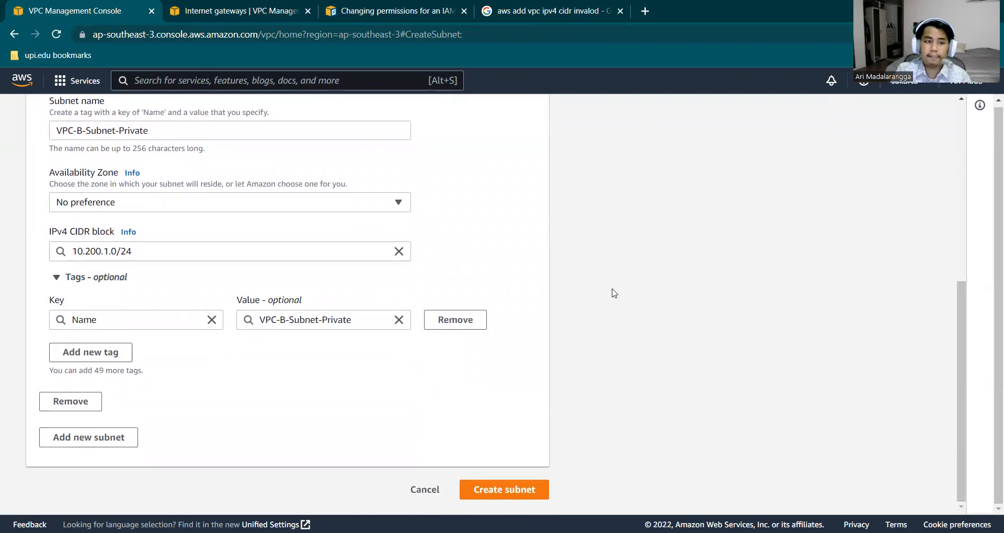
{"action": "left_click", "coordinate": [534, 492]}
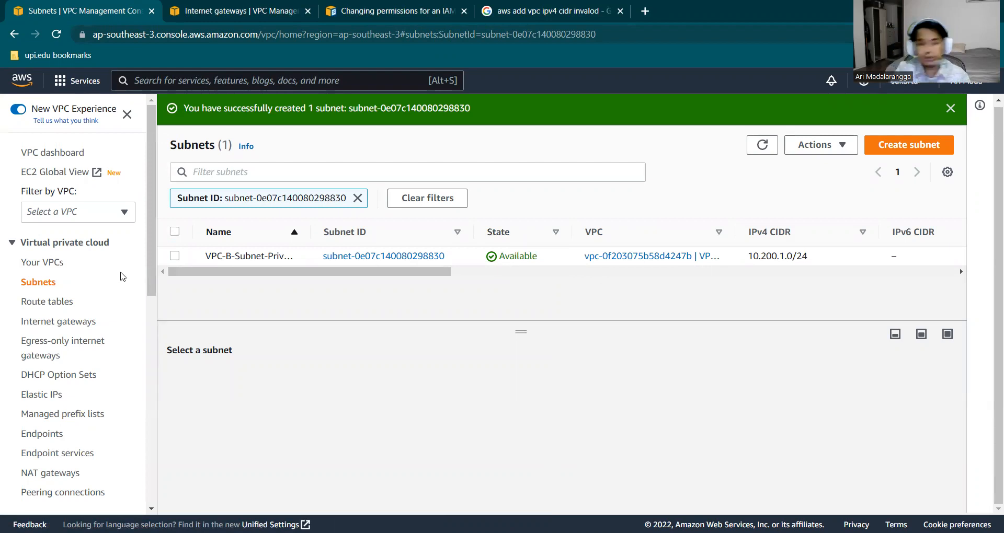
Step: Create a route table named VPC-B-RT-Private in VPC-B
{"action": "left_click", "coordinate": [71, 306]}
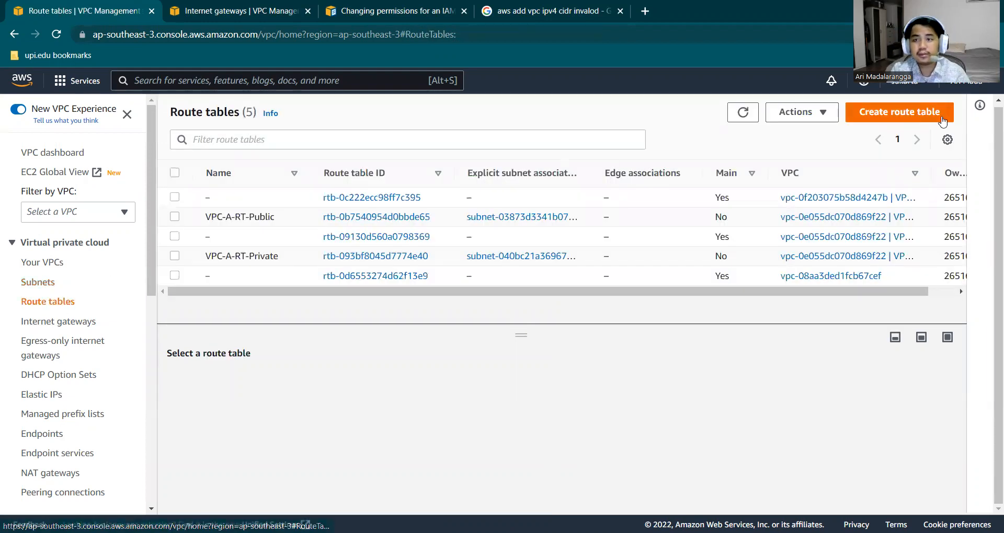
{"action": "left_click", "coordinate": [899, 112]}
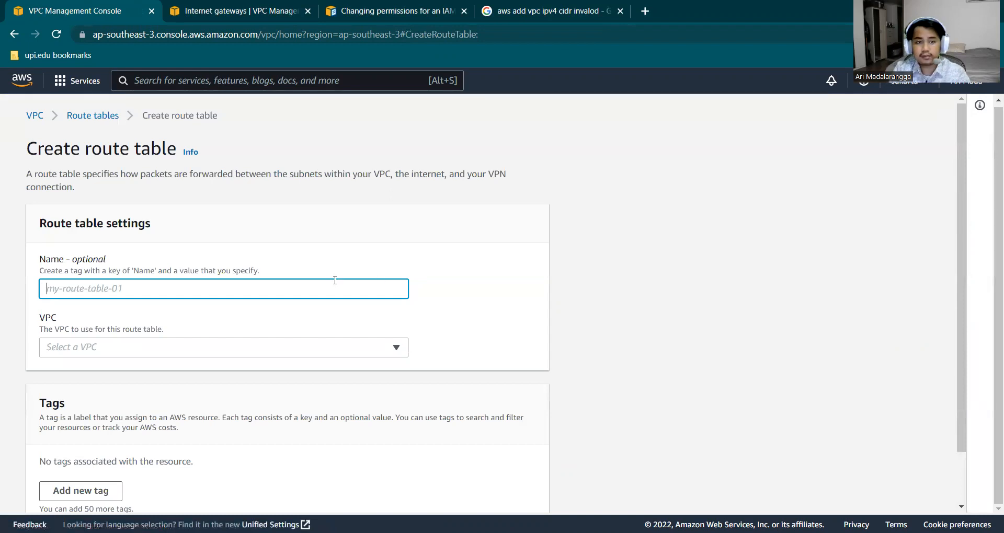
{"action": "type", "text": "VPC-"}
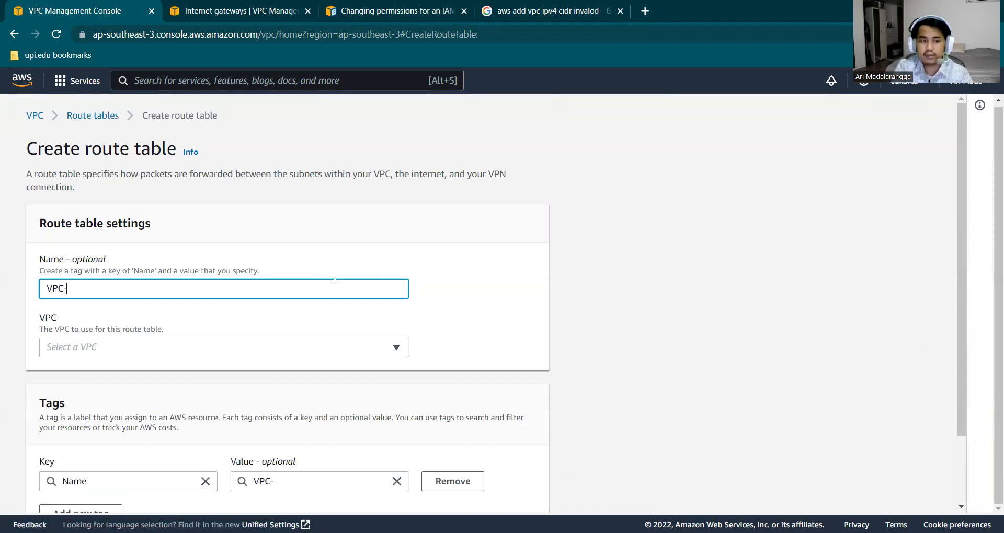
{"action": "type", "text": "B-R"}
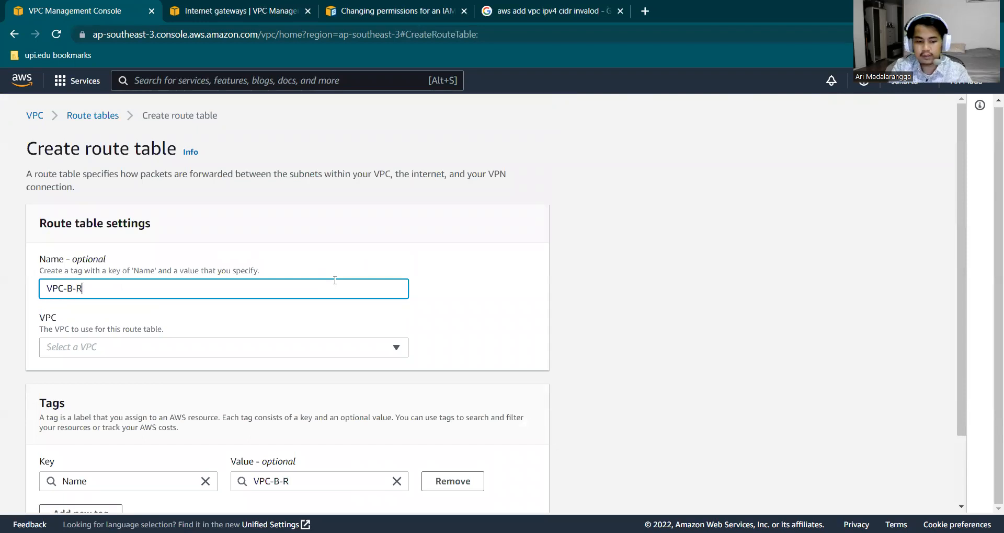
{"action": "type", "text": "T-Private"}
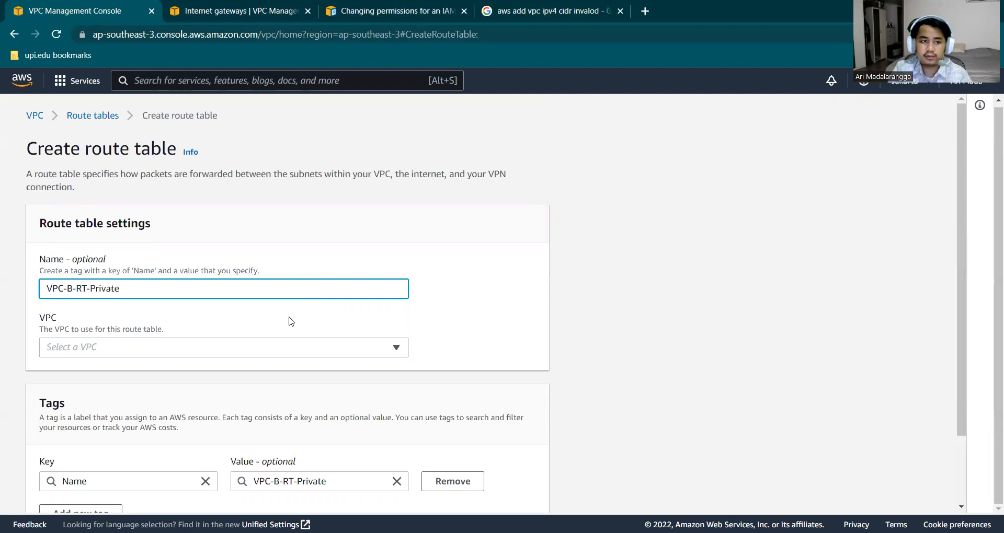
{"action": "left_click", "coordinate": [271, 347]}
{"action": "left_click", "coordinate": [224, 388]}
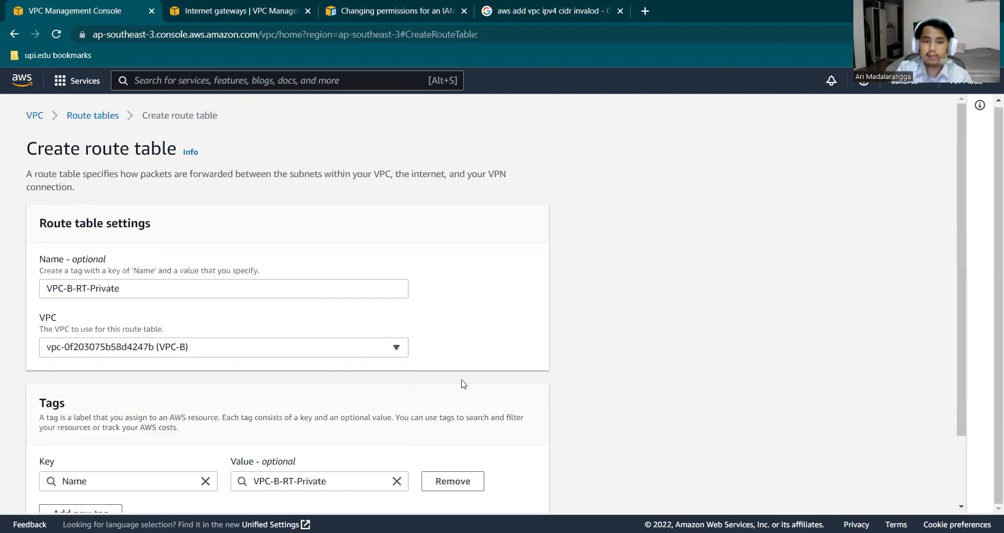
{"action": "scroll", "coordinate": [462, 385], "scroll_direction": "down", "scroll_amount": 2}
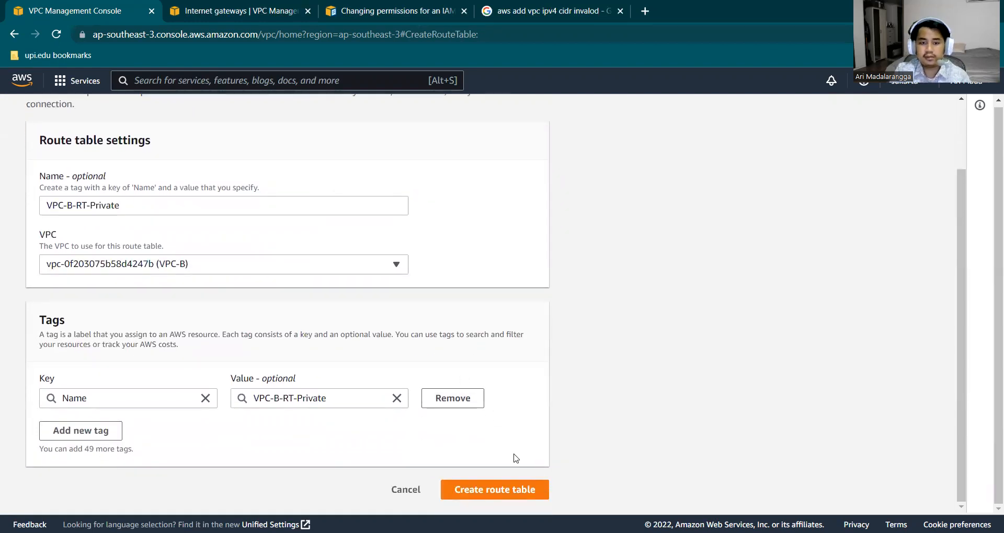
{"action": "left_click", "coordinate": [511, 493]}
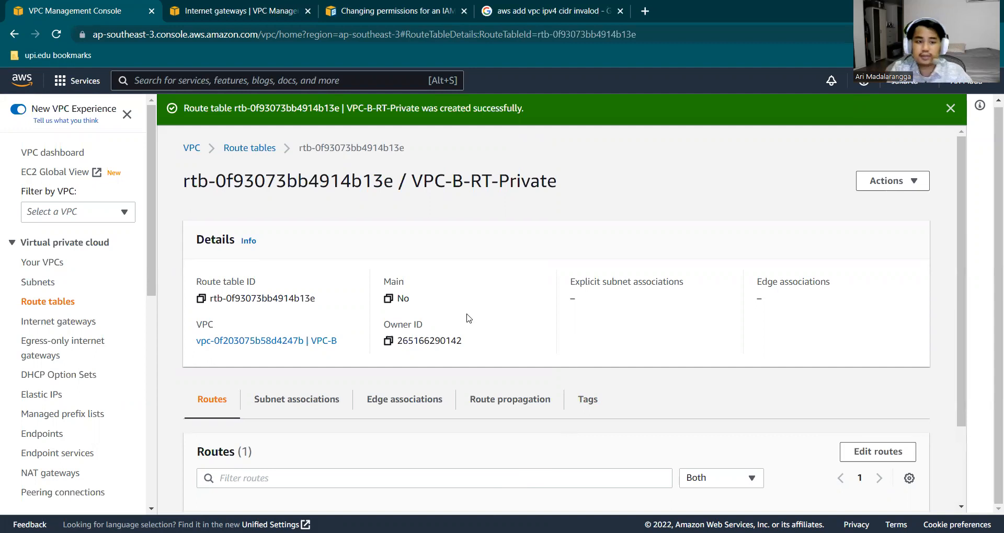
Step: Go back to the list of route tables and open the details of VPC-B-RT-Private
{"action": "left_click", "coordinate": [70, 303]}
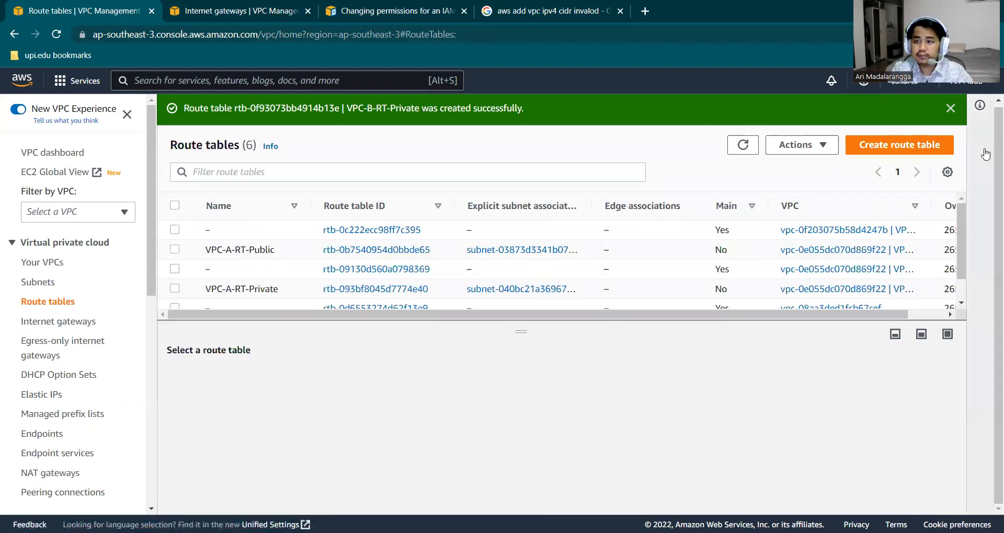
{"action": "scroll", "coordinate": [954, 266], "scroll_direction": "down", "scroll_amount": 1}
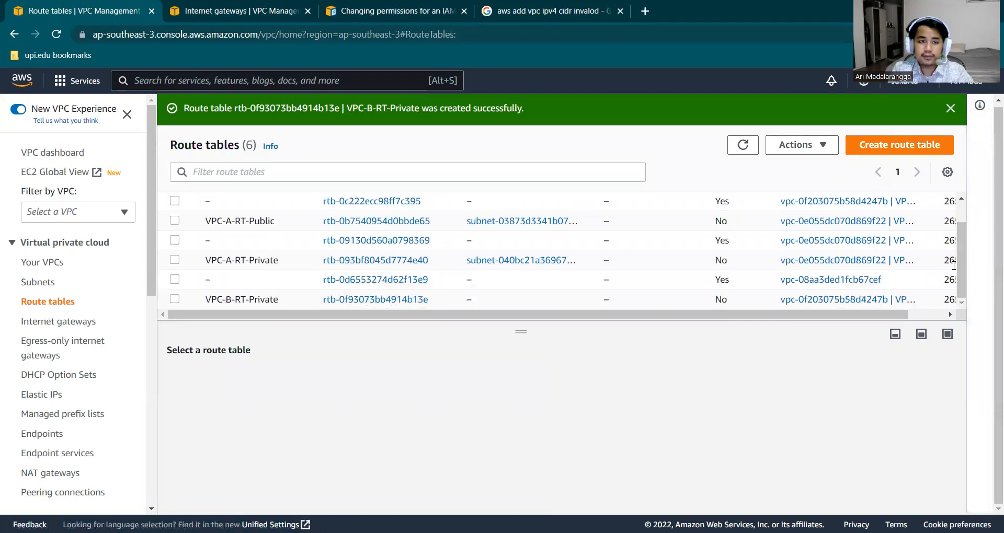
{"action": "left_click", "coordinate": [351, 300]}
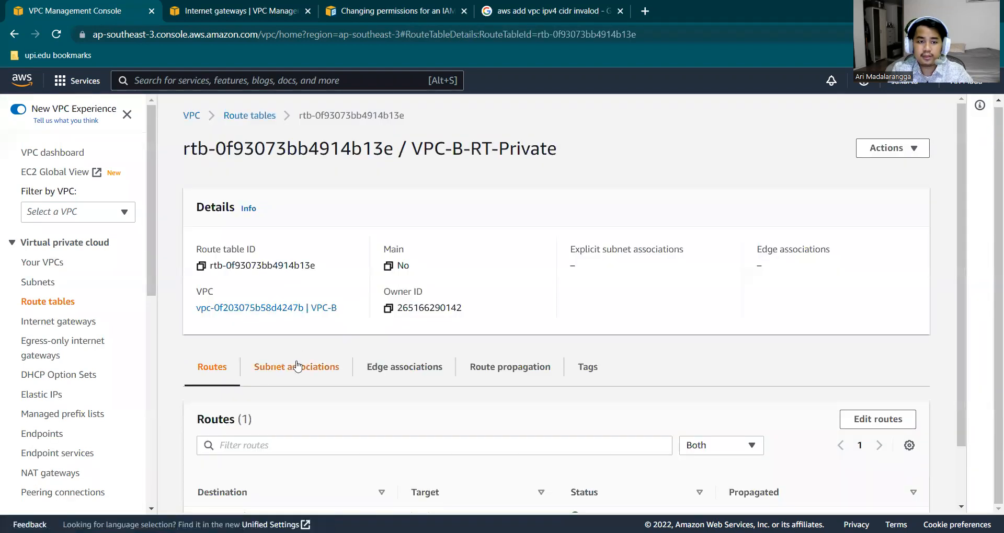
Step: Associate the subnet VPC-B-Subnet-Private with the route table VPC-B-RT-Private and save the association
{"action": "left_click", "coordinate": [297, 367]}
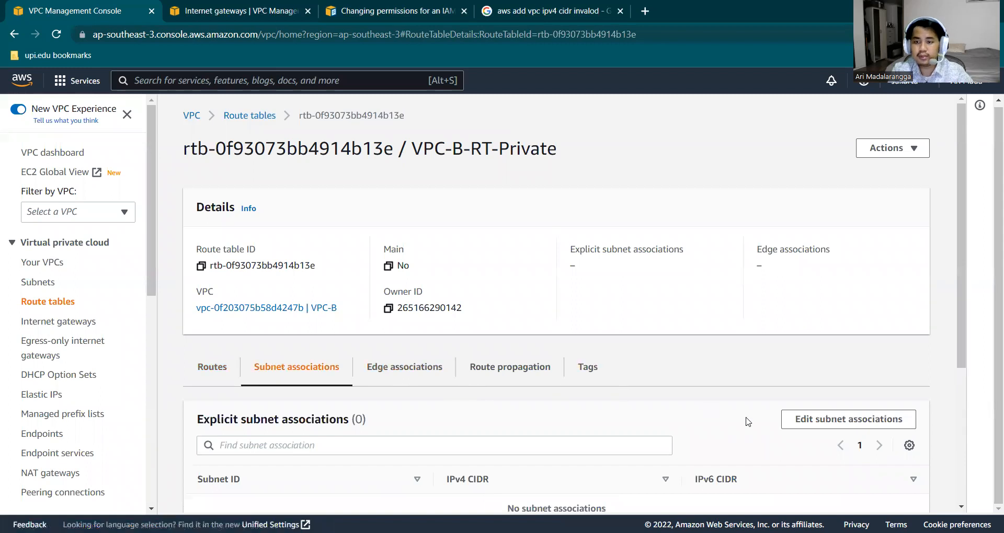
{"action": "left_click", "coordinate": [796, 419]}
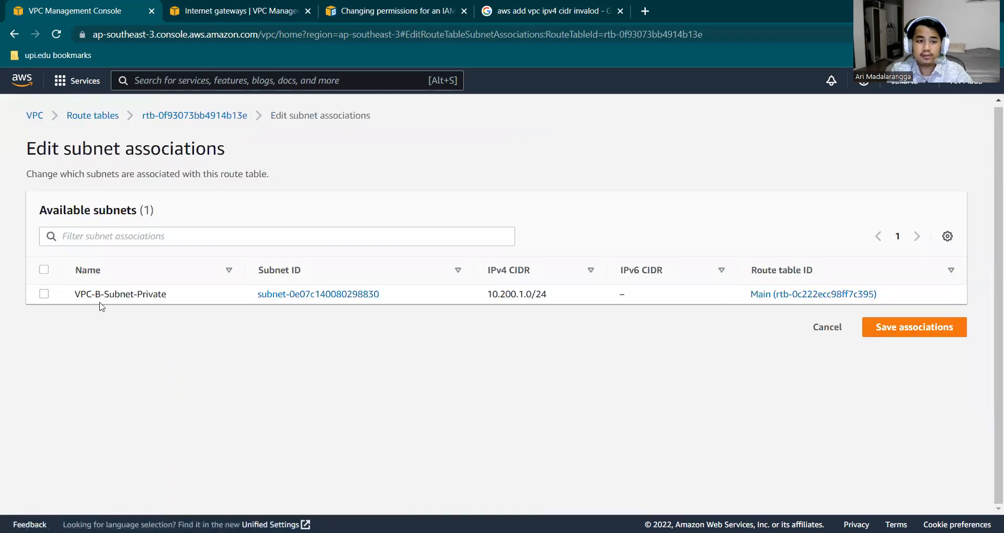
{"action": "left_click", "coordinate": [44, 294]}
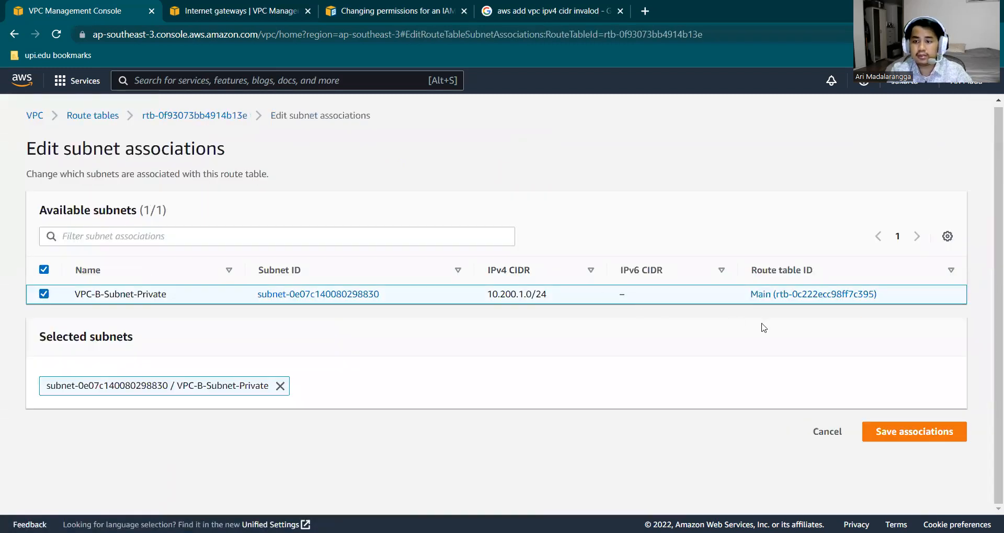
{"action": "left_click", "coordinate": [906, 439]}
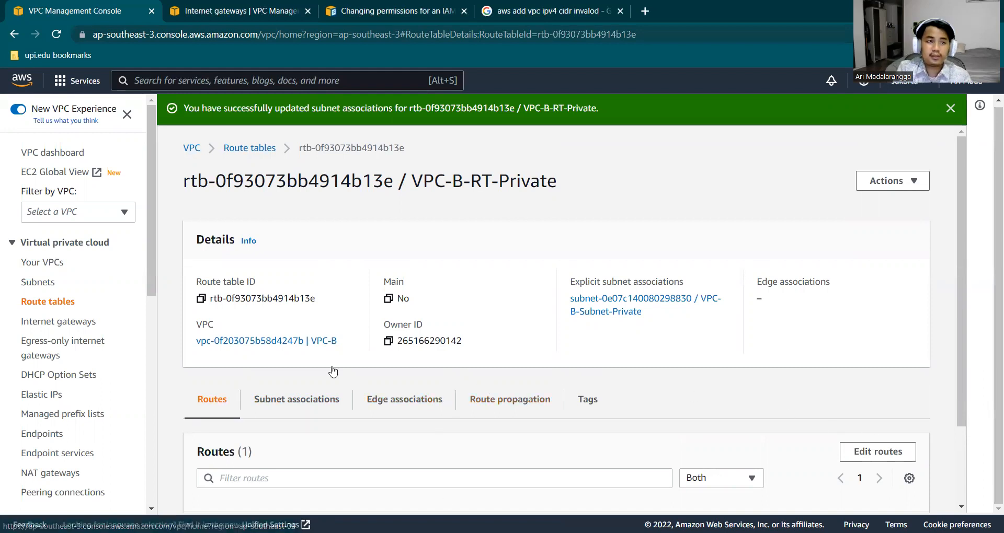
Step: Return to the console home, search the services for ec2 and open the EC2 dashboard
{"action": "left_click", "coordinate": [22, 80]}
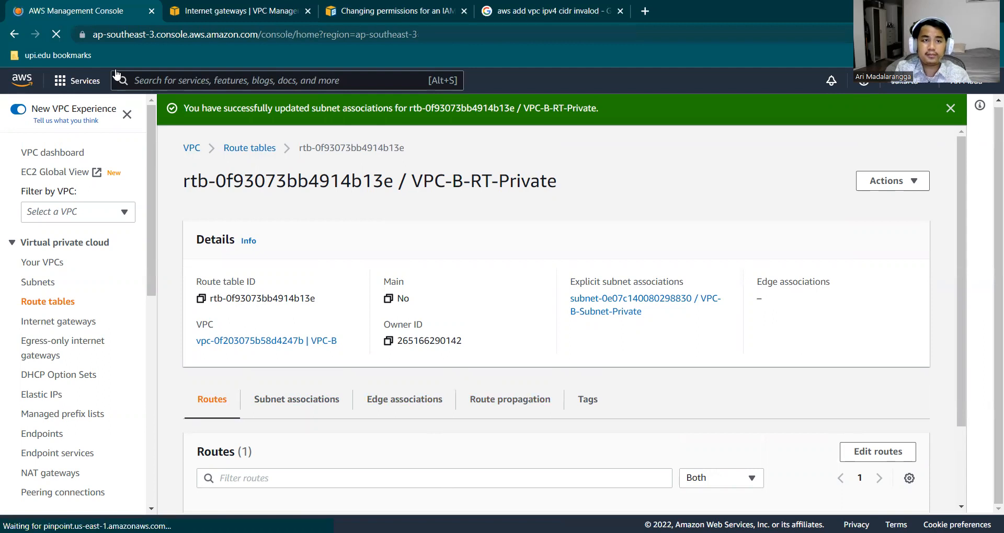
{"action": "left_click", "coordinate": [157, 81]}
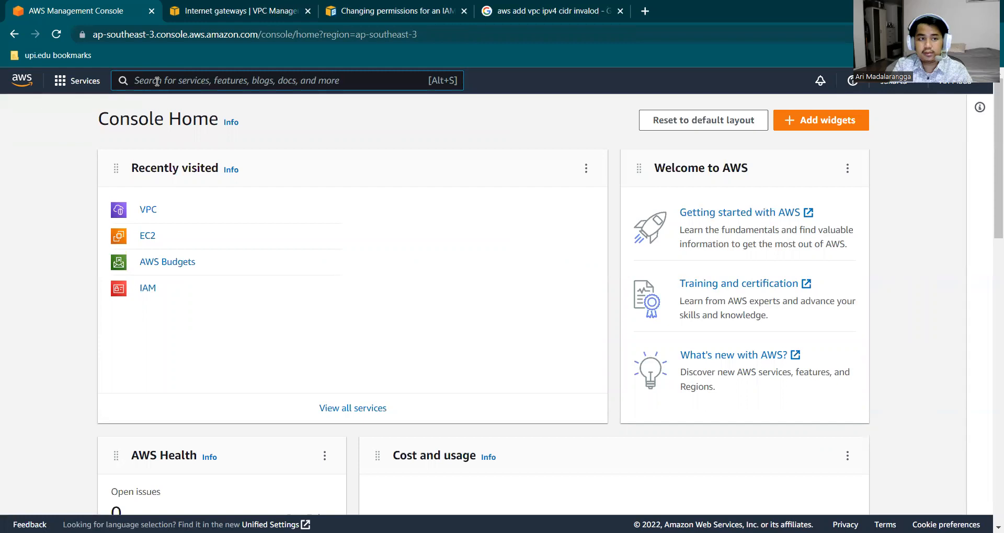
{"action": "type", "text": "ec2"}
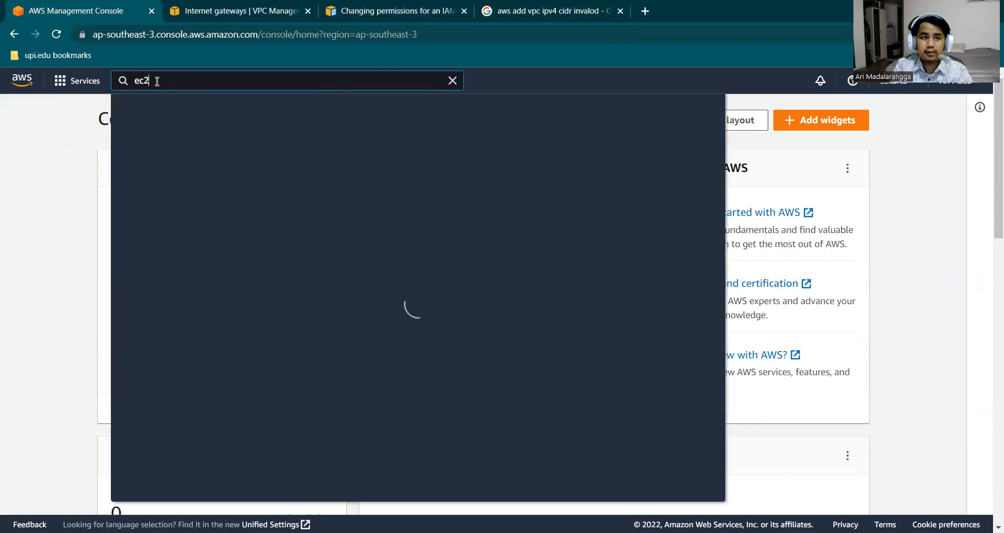
{"action": "left_click", "coordinate": [316, 181]}
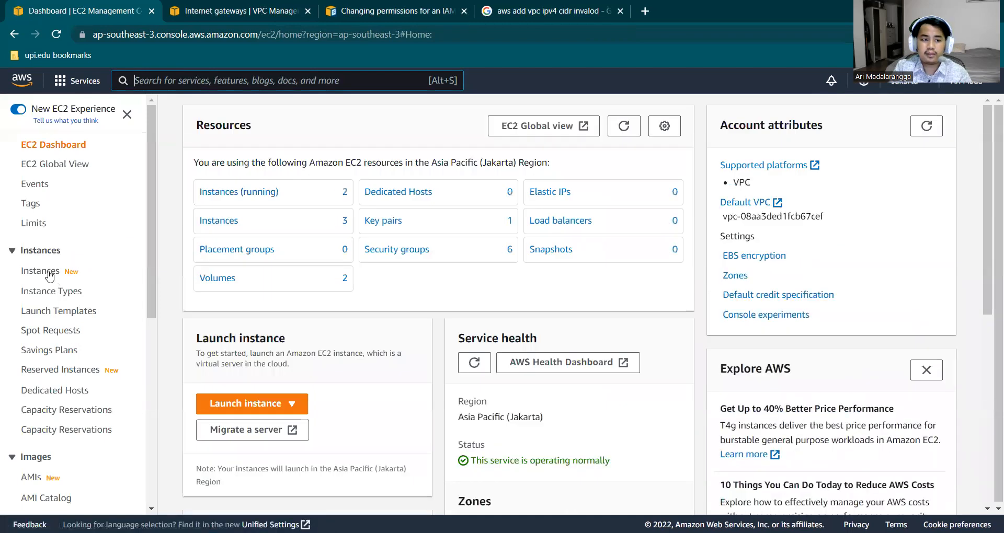
{"action": "left_click", "coordinate": [272, 403]}
{"action": "left_click", "coordinate": [244, 425]}
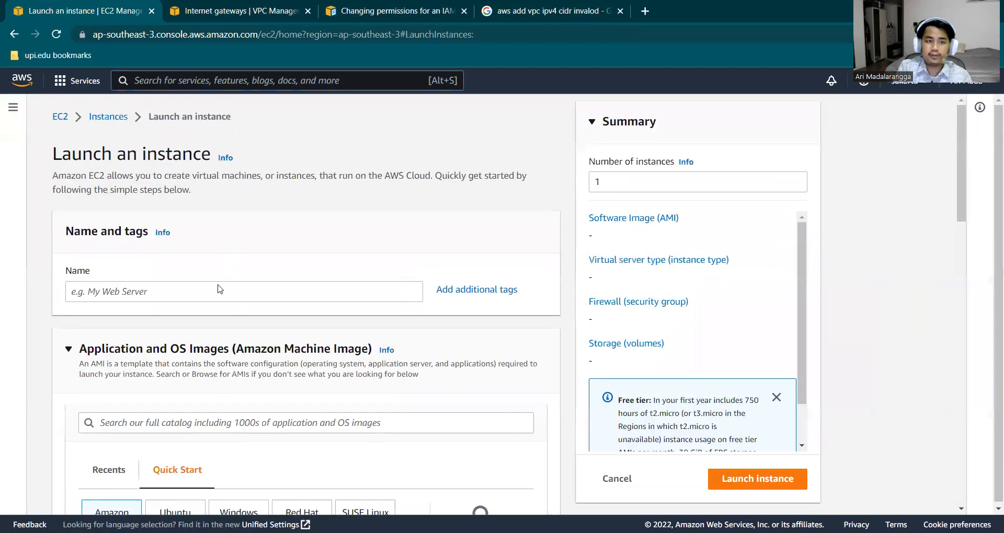
{"action": "left_click", "coordinate": [218, 286]}
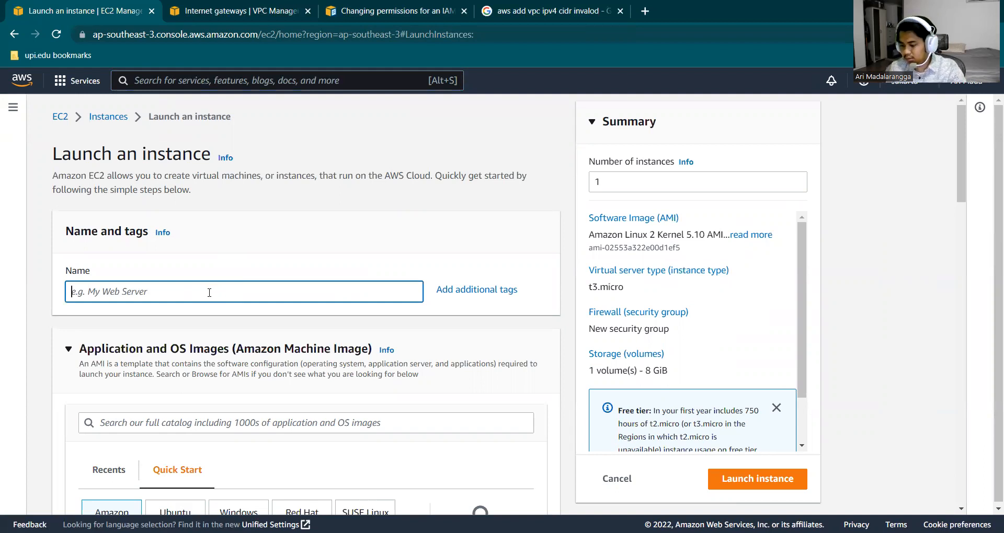
{"action": "type", "text": "VPC"}
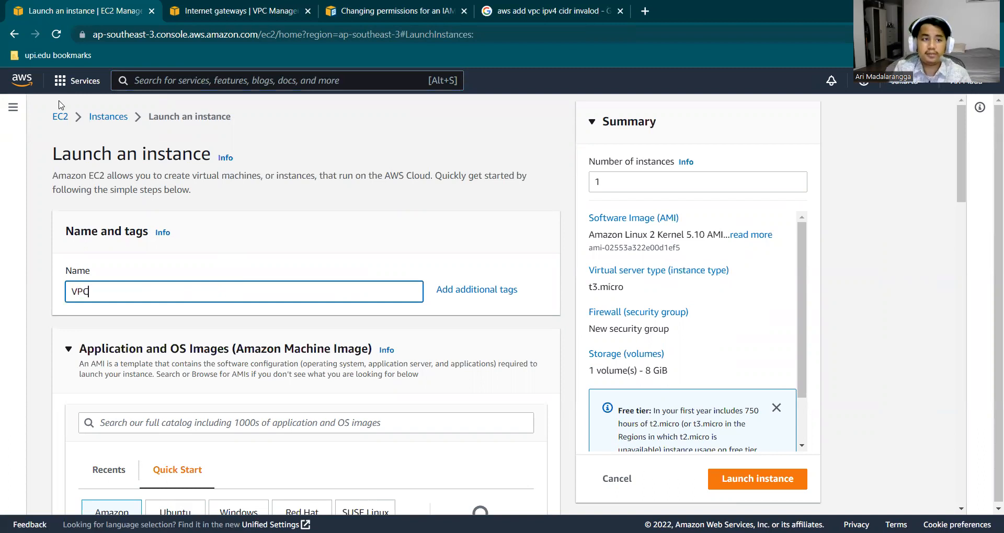
{"action": "left_click", "coordinate": [15, 35]}
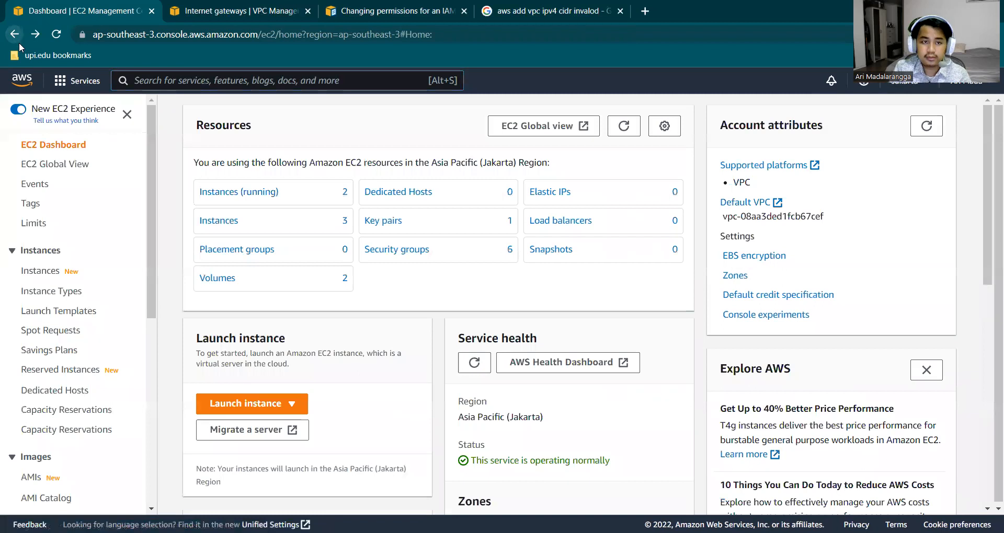
{"action": "left_click", "coordinate": [59, 311]}
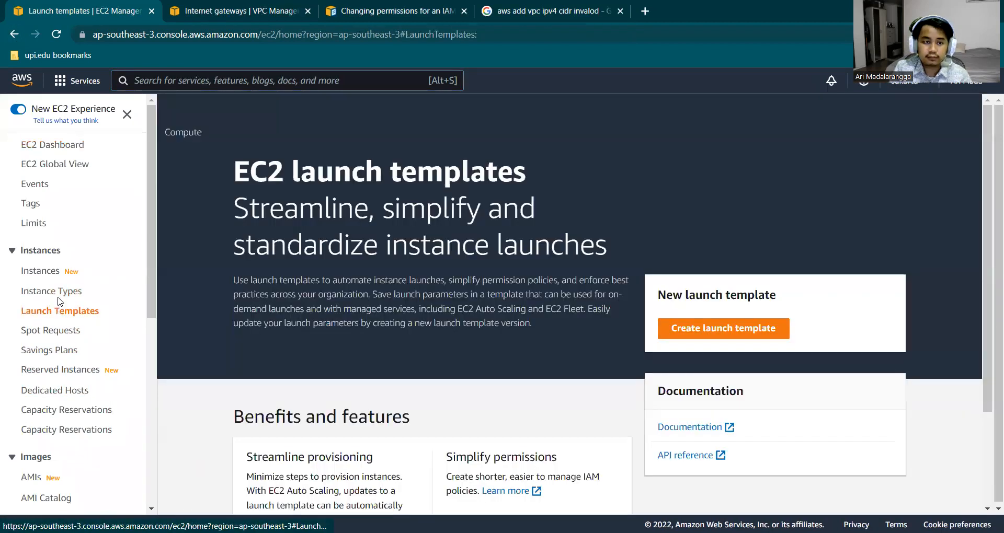
{"action": "left_click", "coordinate": [50, 273]}
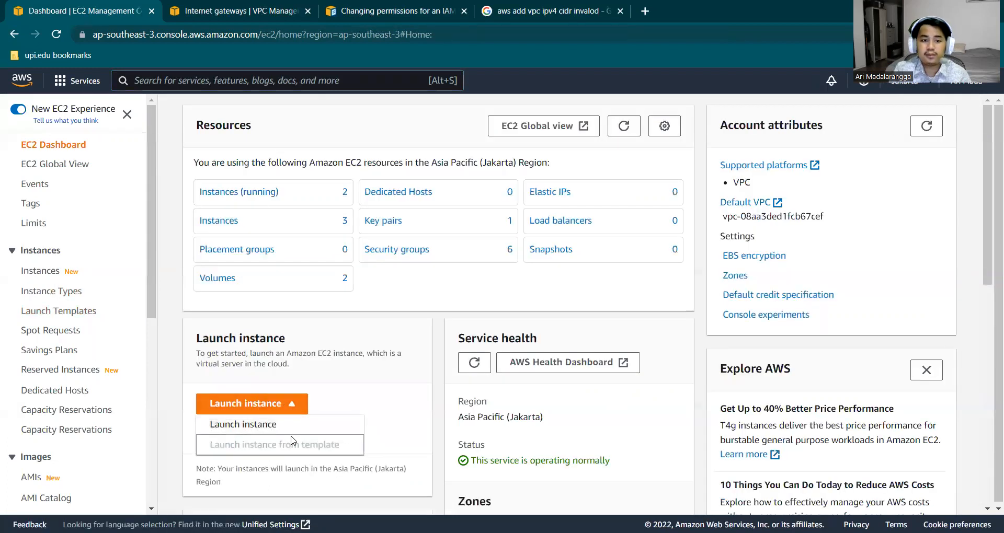
Step: Start launching a new EC2 instance from the dashboard and name it VPC-B-EC2-Private
{"action": "left_click", "coordinate": [250, 424]}
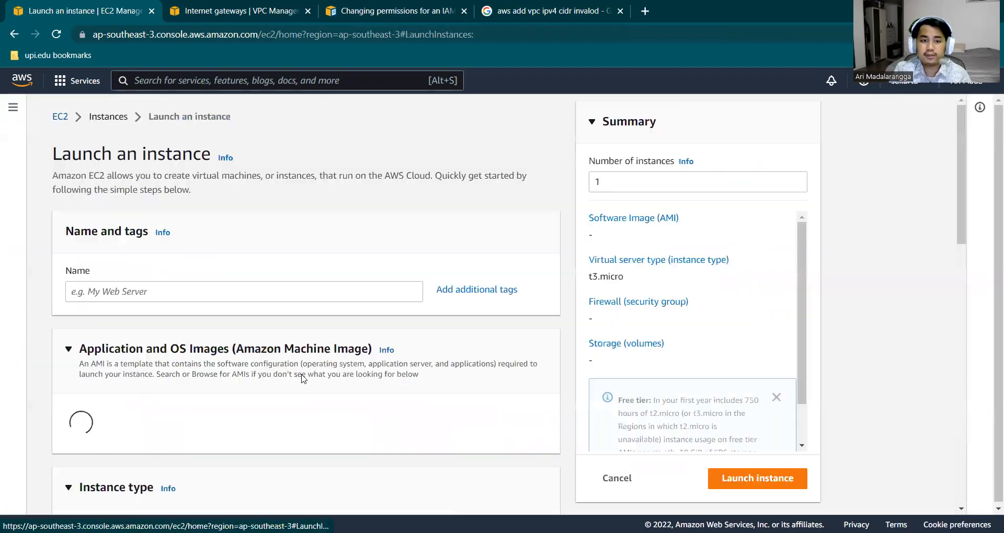
{"action": "left_click", "coordinate": [276, 284]}
{"action": "type", "text": "VPC-B"}
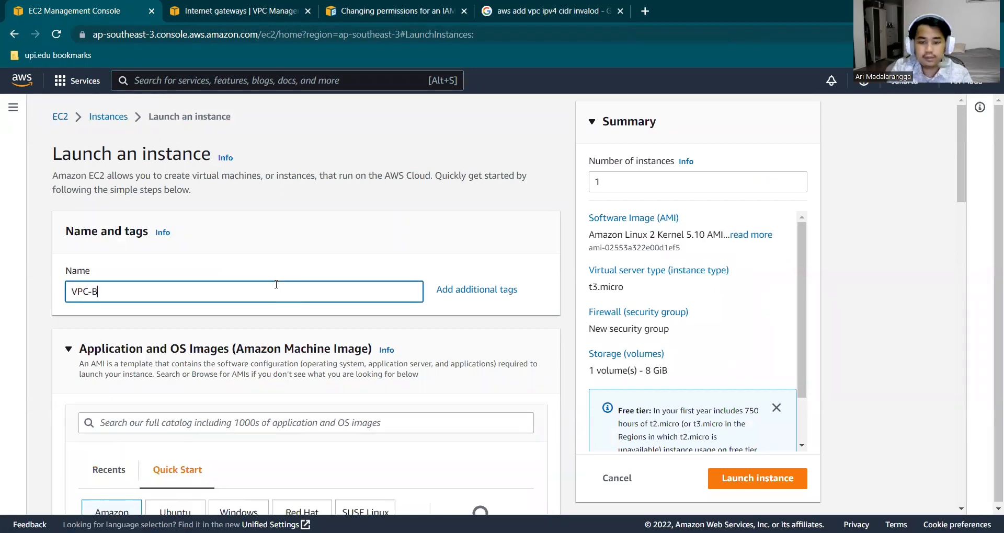
{"action": "type", "text": "-EC2-"}
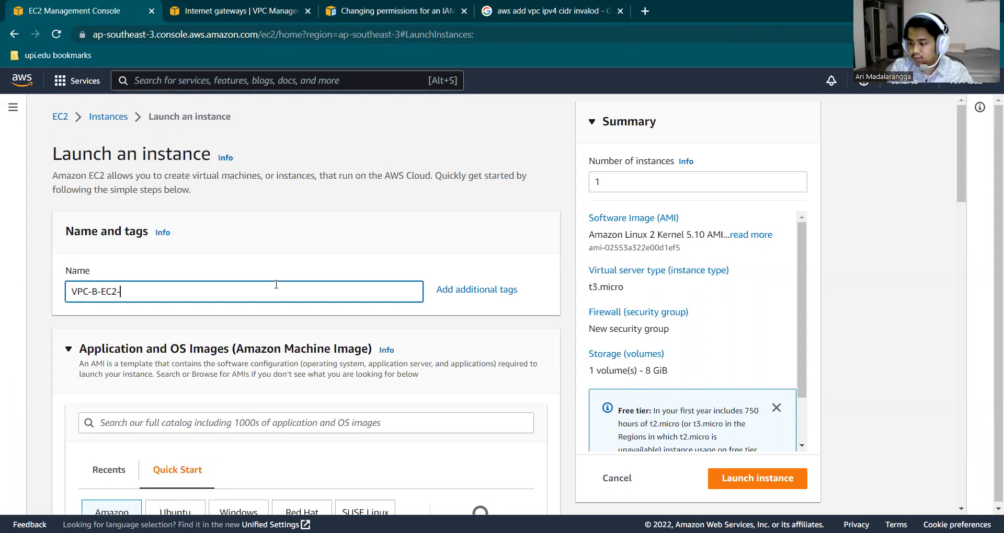
{"action": "type", "text": "P"}
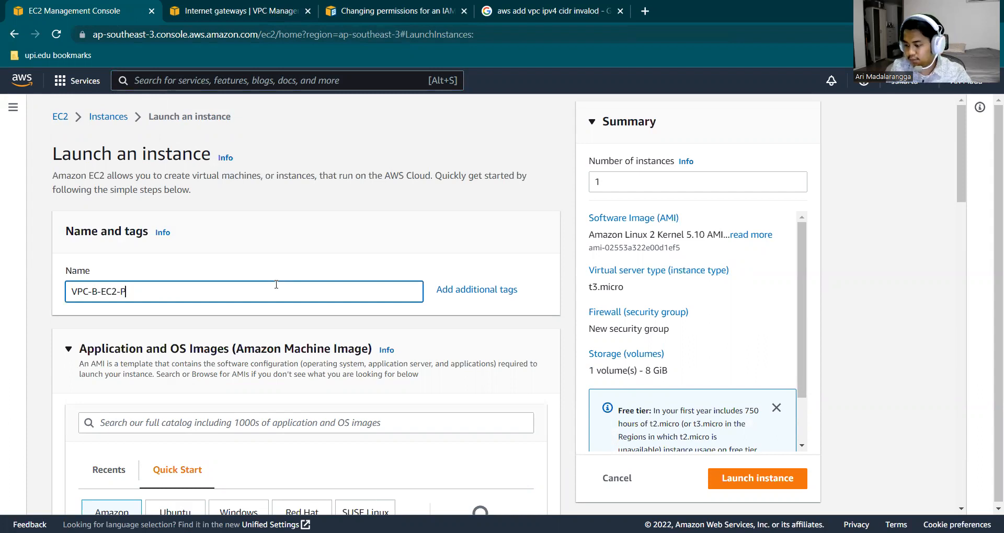
{"action": "type", "text": "rivate"}
{"action": "left_click", "coordinate": [13, 107]}
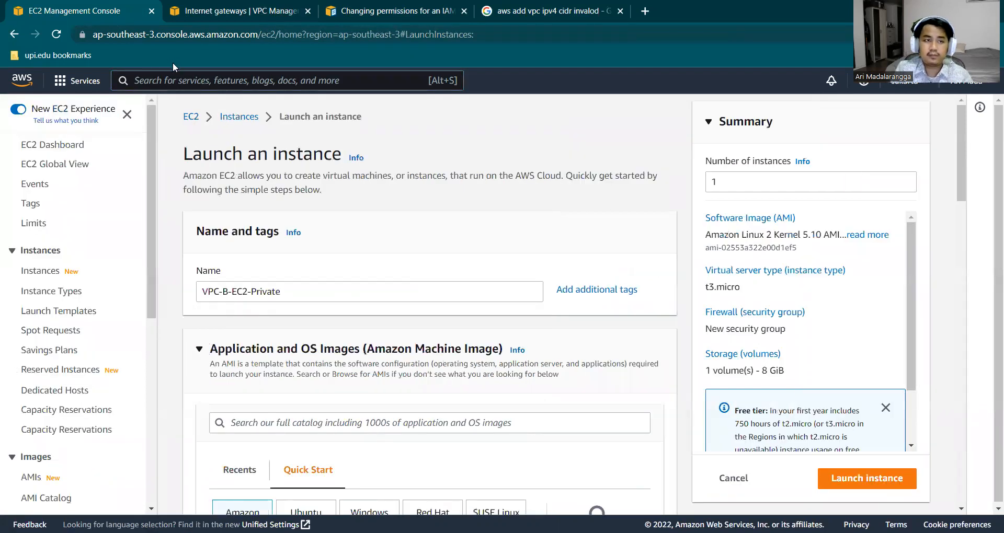
{"action": "left_click", "coordinate": [127, 115]}
Step: Select the existing key pair Sistel-Cloud-Demo for the instance and collapse the instance type and key pair sections
{"action": "scroll", "coordinate": [49, 272], "scroll_direction": "down", "scroll_amount": 3}
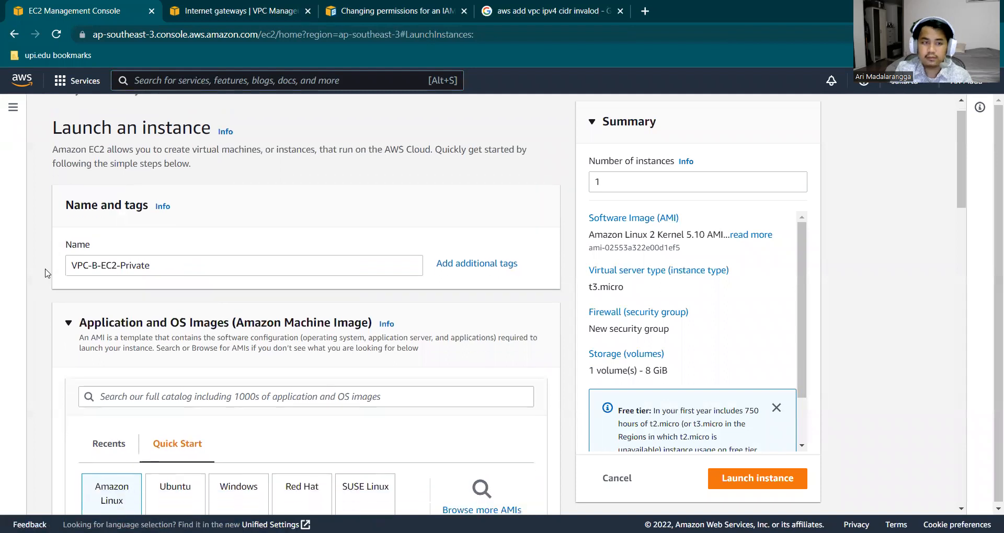
{"action": "scroll", "coordinate": [46, 272], "scroll_direction": "down", "scroll_amount": 3}
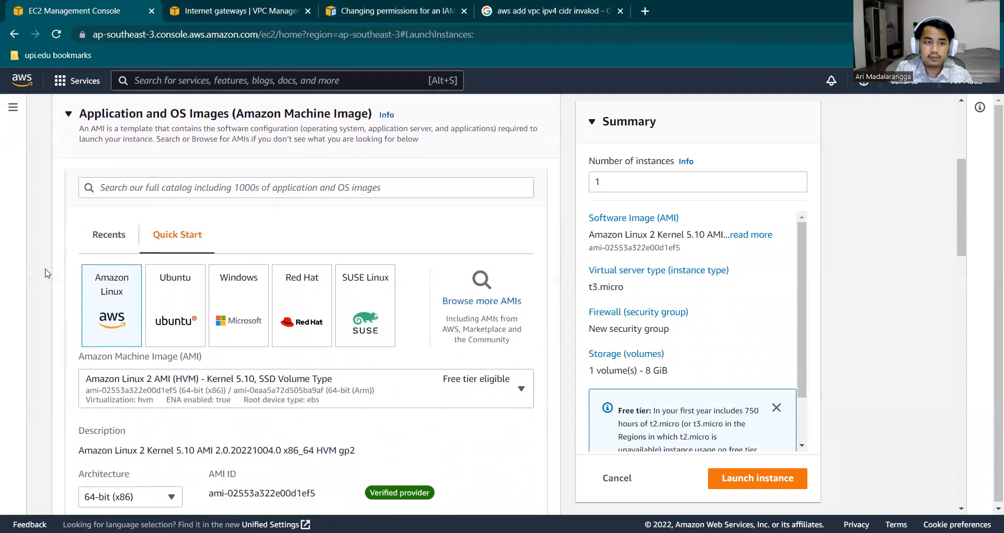
{"action": "scroll", "coordinate": [46, 272], "scroll_direction": "down", "scroll_amount": 5}
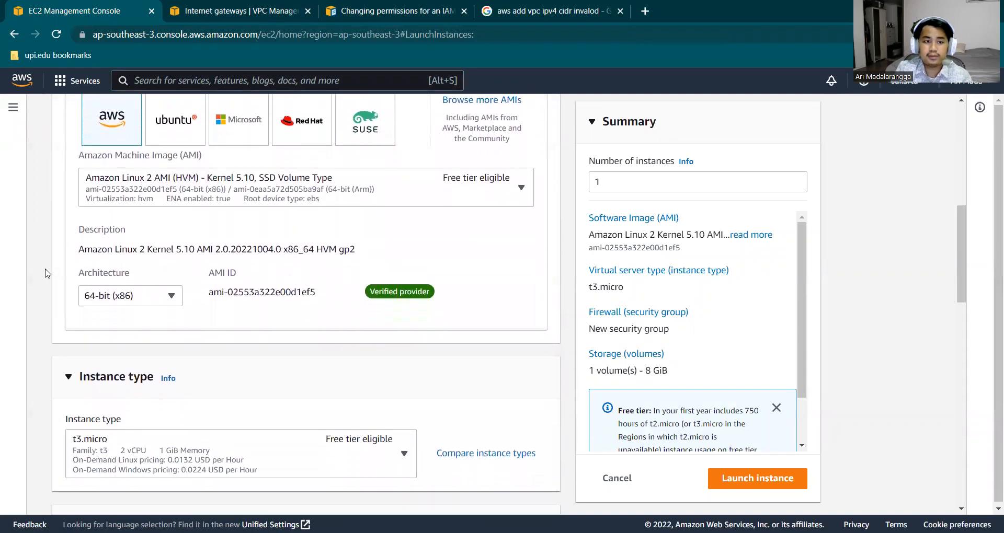
{"action": "scroll", "coordinate": [46, 272], "scroll_direction": "down", "scroll_amount": 2}
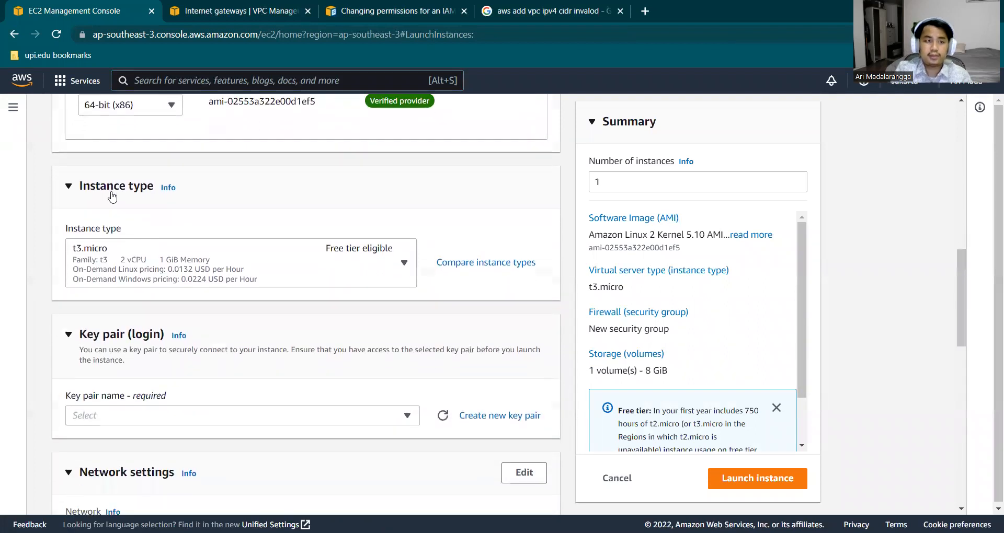
{"action": "left_click", "coordinate": [112, 187]}
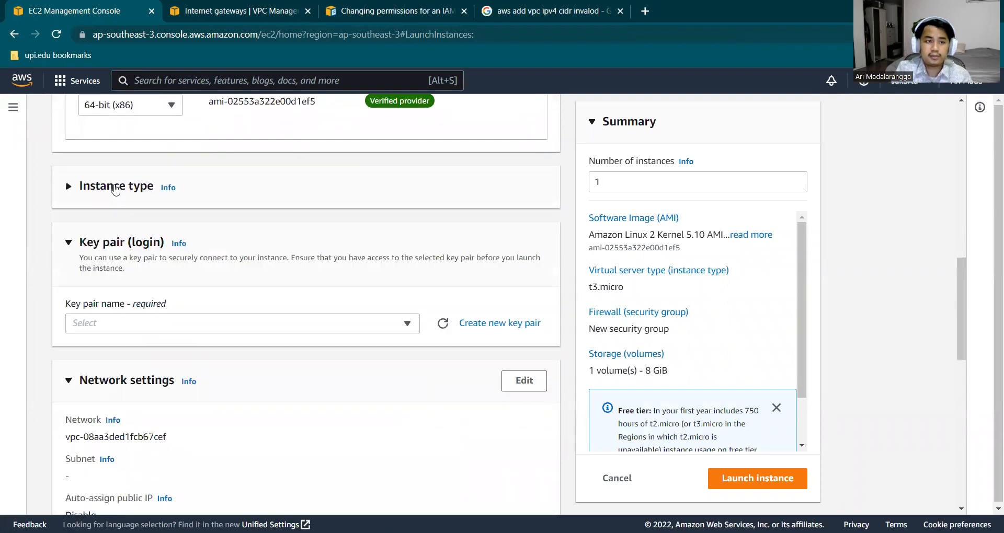
{"action": "left_click", "coordinate": [109, 328]}
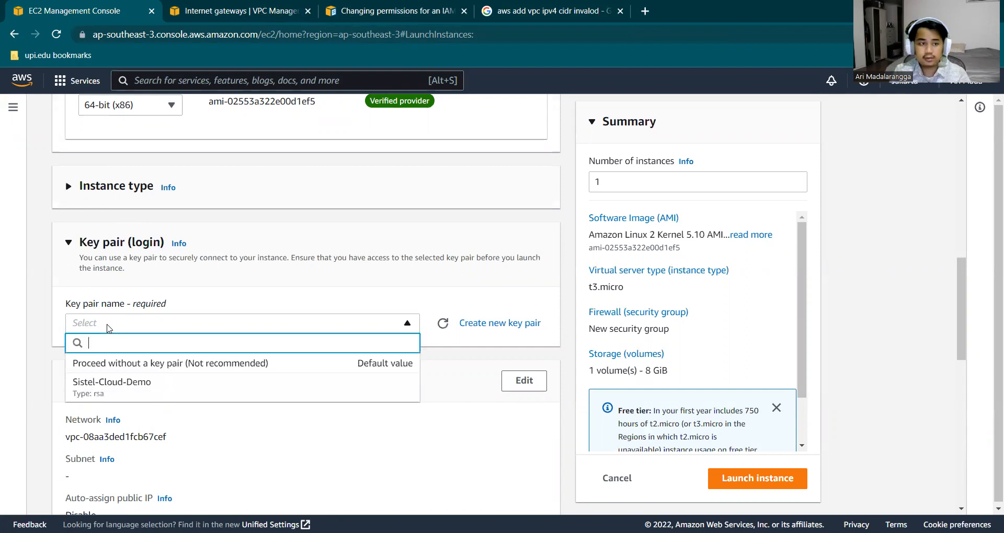
{"action": "left_click", "coordinate": [104, 380]}
{"action": "left_click", "coordinate": [86, 260]}
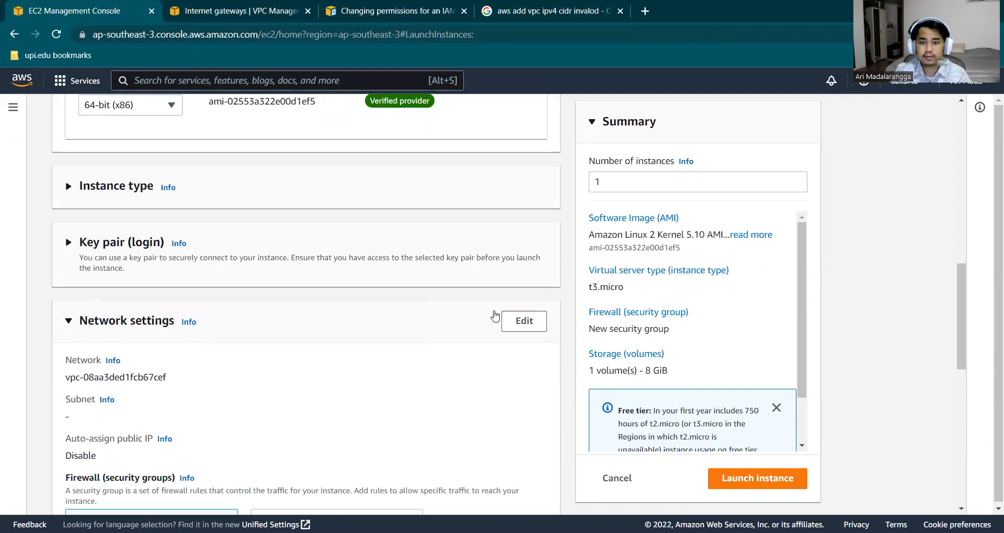
Step: Edit the network settings to place the instance in VPC-B and its subnet VPC-B-Subnet-Private
{"action": "left_click", "coordinate": [524, 321]}
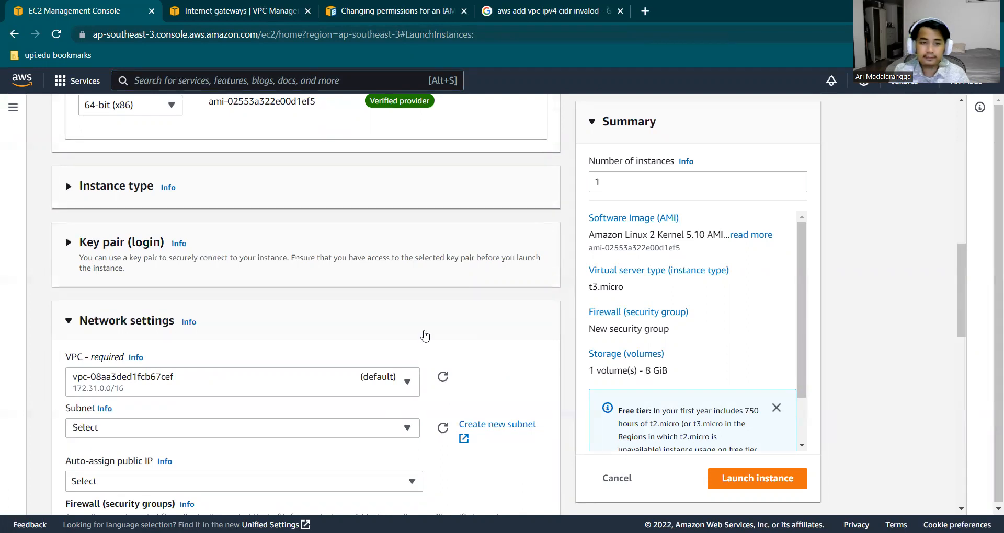
{"action": "left_click", "coordinate": [293, 379]}
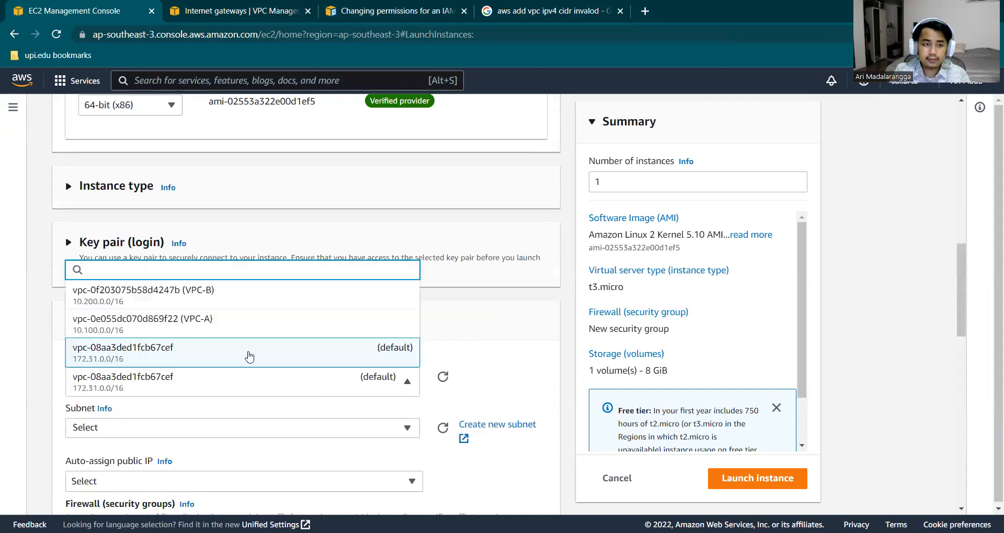
{"action": "left_click", "coordinate": [264, 296]}
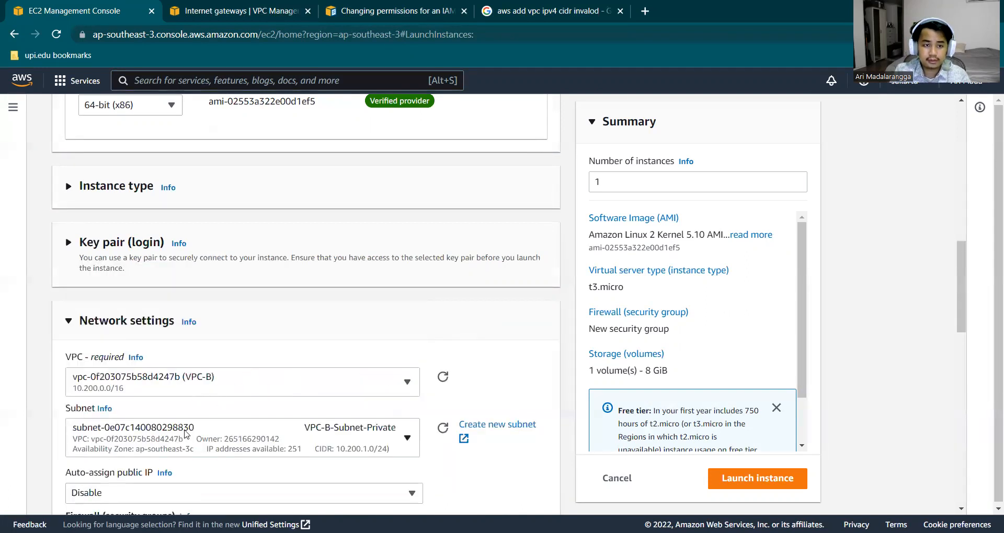
{"action": "left_click", "coordinate": [184, 433]}
{"action": "left_click", "coordinate": [241, 413]}
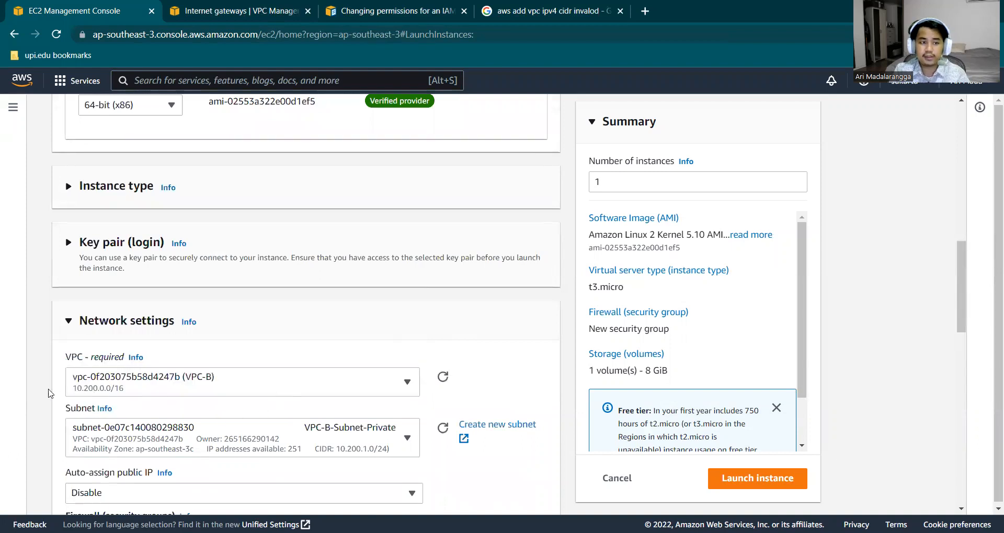
Step: Name the new security group VPC-B-EC2-Private in the instance's firewall settings
{"action": "scroll", "coordinate": [44, 393], "scroll_direction": "down", "scroll_amount": 3}
{"action": "scroll", "coordinate": [41, 392], "scroll_direction": "down", "scroll_amount": 2}
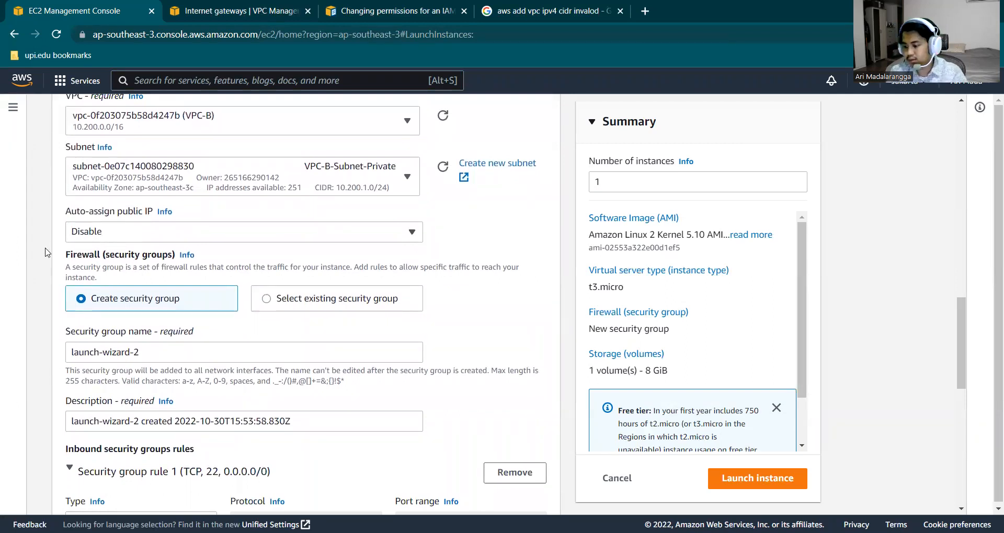
{"action": "scroll", "coordinate": [47, 253], "scroll_direction": "down", "scroll_amount": 3}
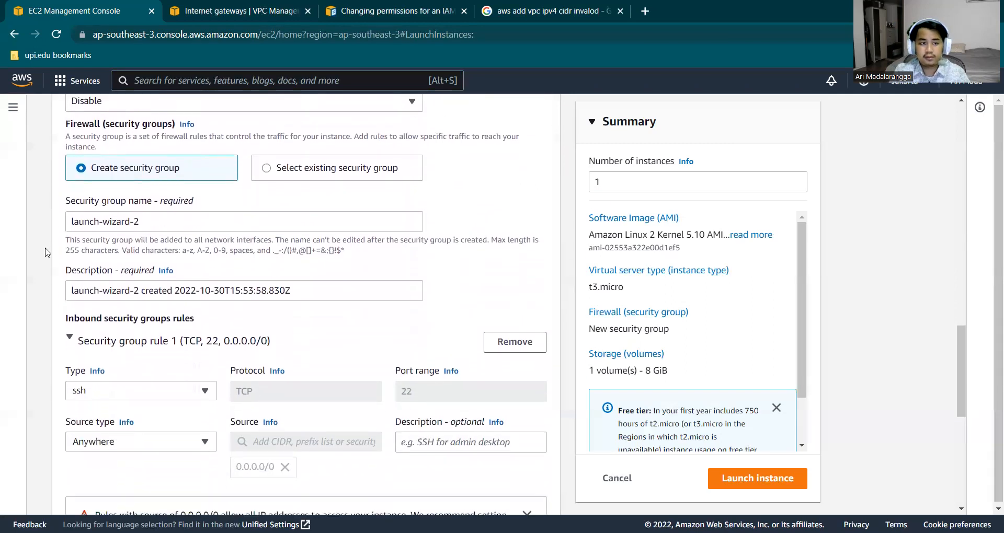
{"action": "triple_click", "coordinate": [194, 190]}
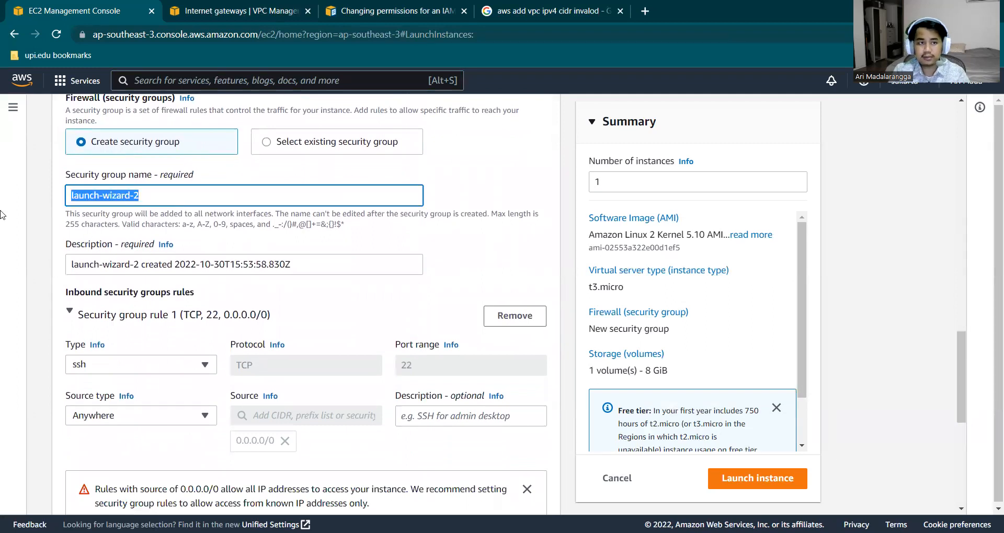
{"action": "key", "text": "BackSpace"}
{"action": "type", "text": "VP"}
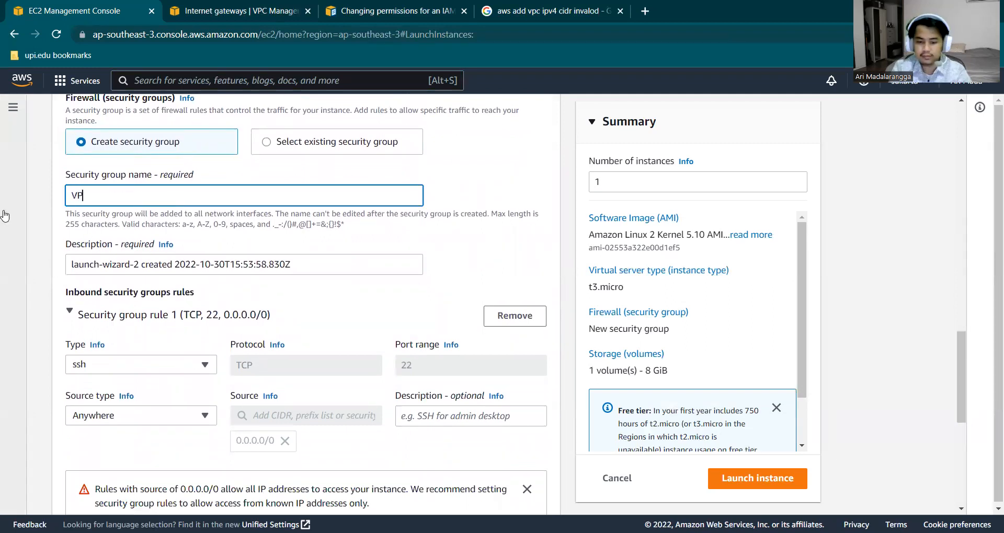
{"action": "type", "text": "C-B-EC2"}
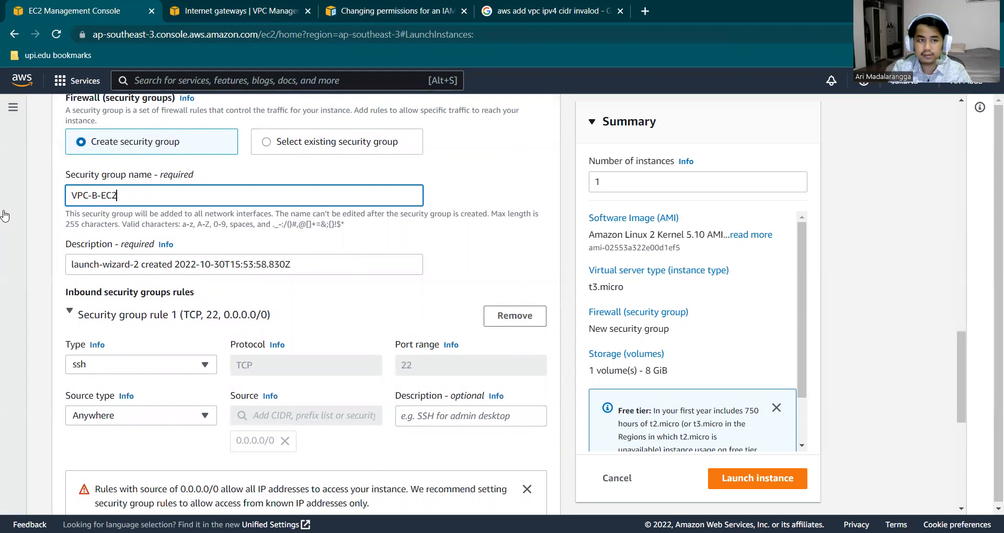
{"action": "type", "text": "-Pr"}
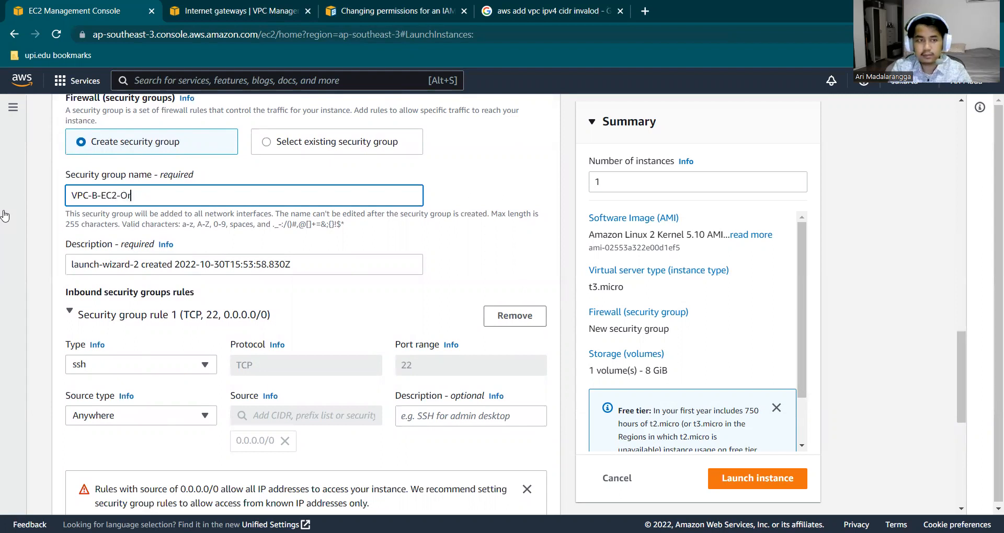
{"action": "type", "text": "ivate"}
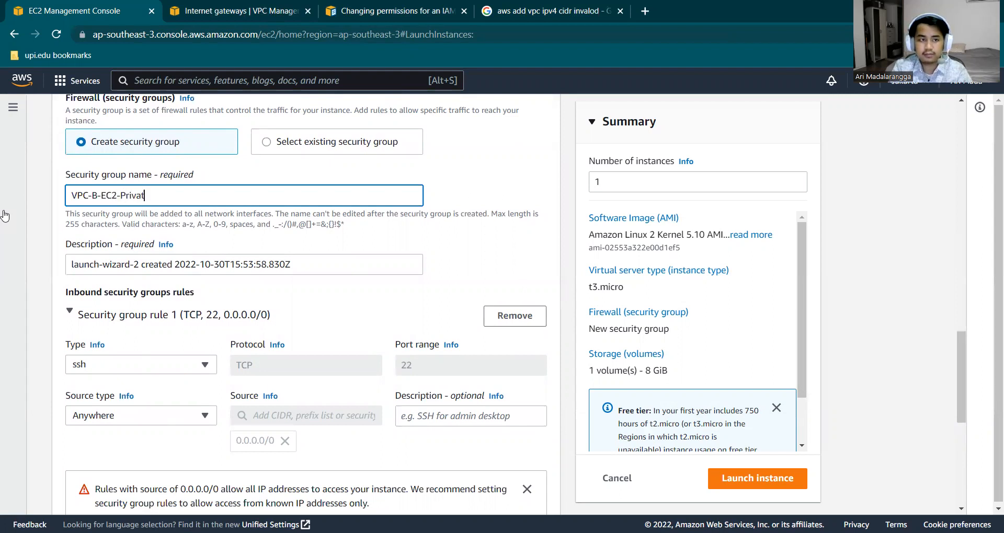
Step: Replace the security group's default description with VPC-B-SG
{"action": "key", "text": "Tab"}
{"action": "key", "text": "Tab"}
{"action": "key", "text": "BackSpace"}
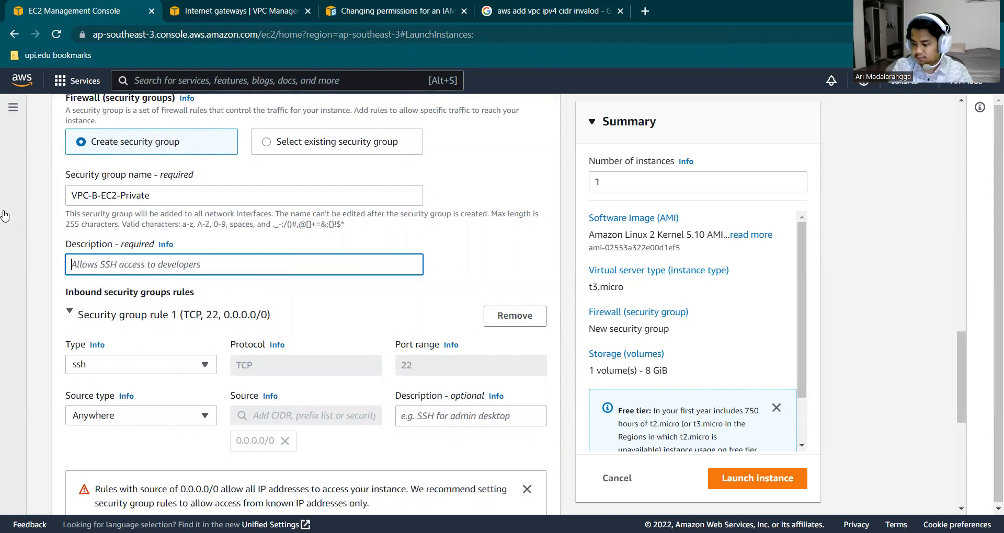
{"action": "type", "text": "VPC-B-SG"}
Step: Change the security group's name to VPC-B-SG-Private and extend its description to VPC-B-SG-Private
{"action": "left_click_drag", "start_coordinate": [117, 199], "coordinate": [114, 200]}
{"action": "key", "text": "BackSpace"}
{"action": "key", "text": "BackSpace"}
{"action": "key", "text": "BackSpace"}
{"action": "type", "text": "SG"}
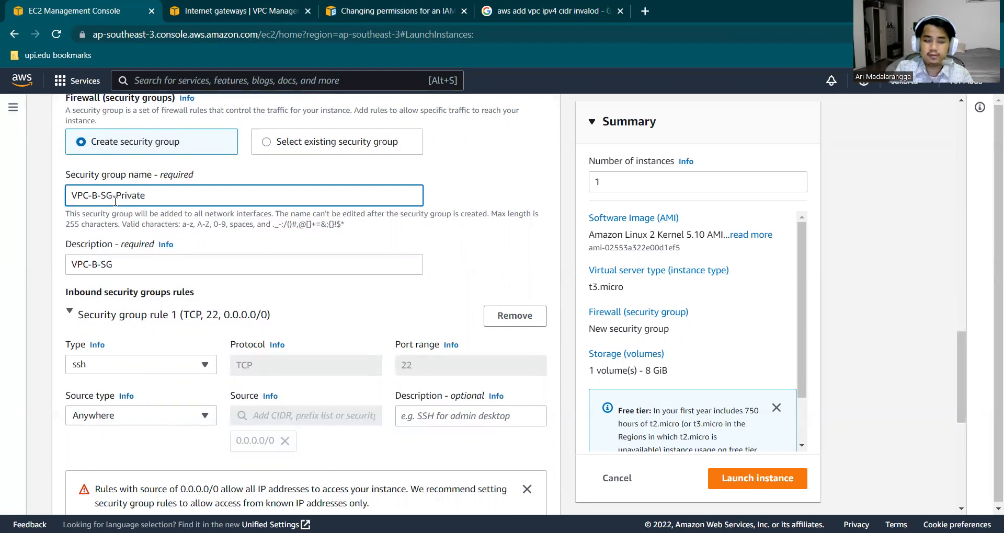
{"action": "key", "text": "Tab"}
{"action": "key", "text": "End"}
{"action": "type", "text": "-Private"}
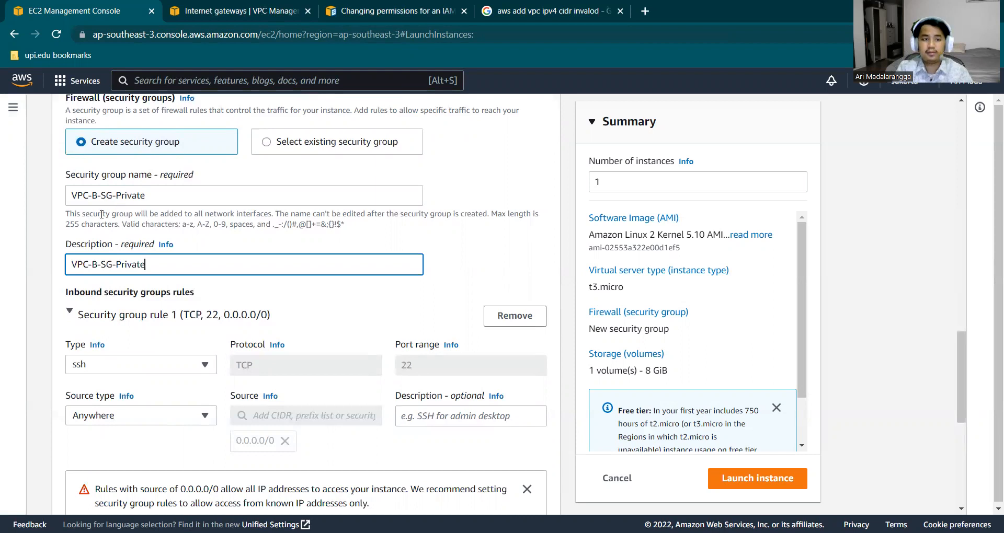
{"action": "left_click", "coordinate": [52, 267]}
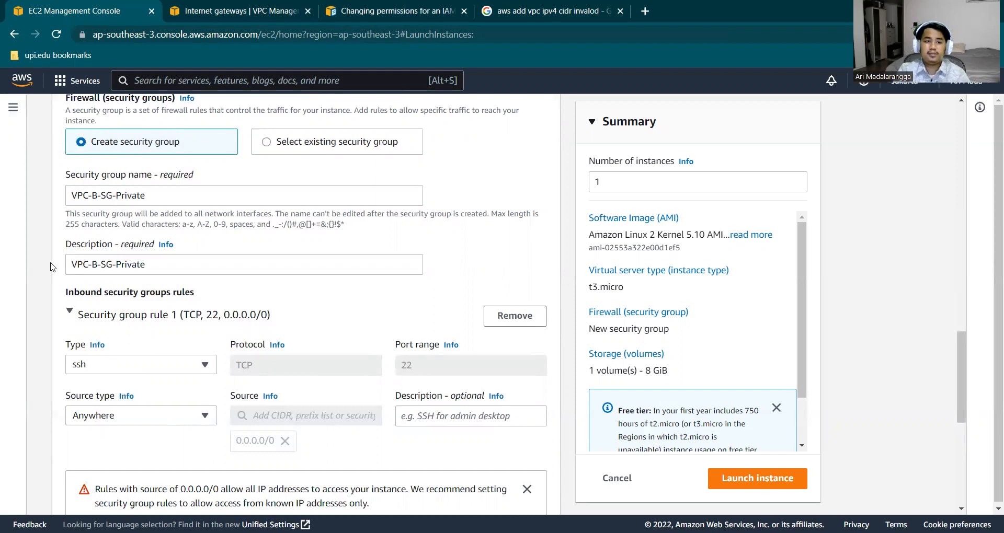
Step: Restrict the inbound SSH rule to a custom source with the CIDR block 10.100.1.0/24
{"action": "scroll", "coordinate": [53, 267], "scroll_direction": "down", "scroll_amount": 2}
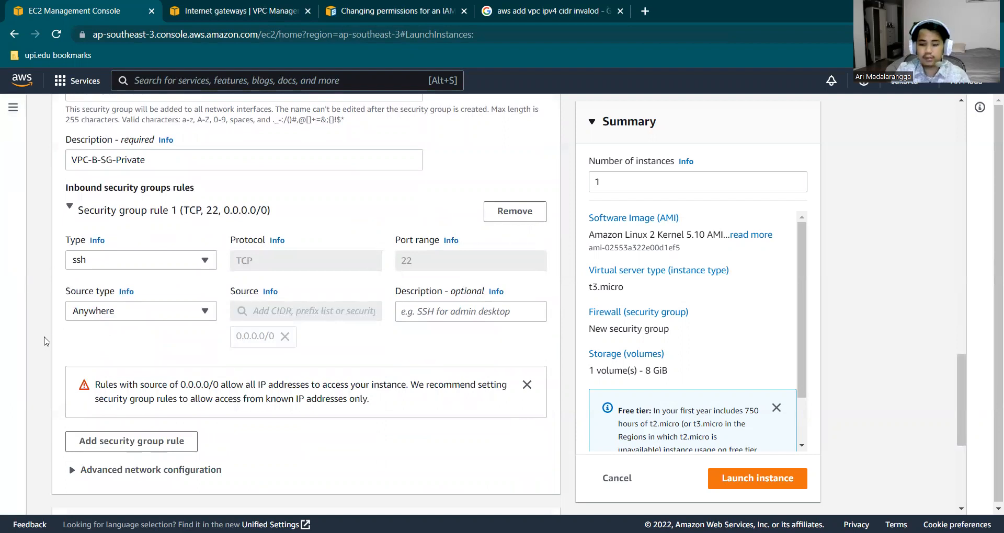
{"action": "scroll", "coordinate": [46, 341], "scroll_direction": "down", "scroll_amount": 3}
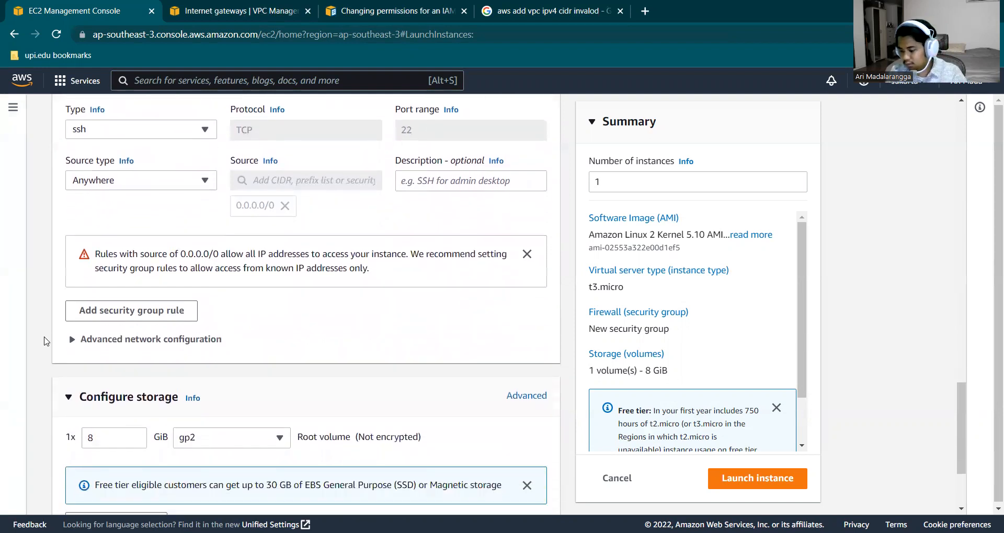
{"action": "left_click", "coordinate": [195, 180]}
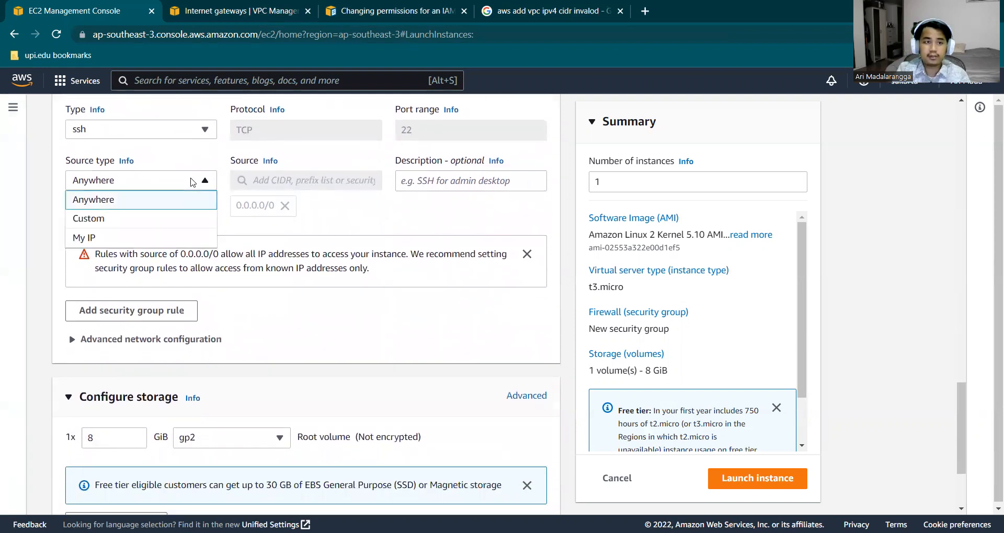
{"action": "left_click", "coordinate": [144, 218]}
{"action": "left_click", "coordinate": [278, 180]}
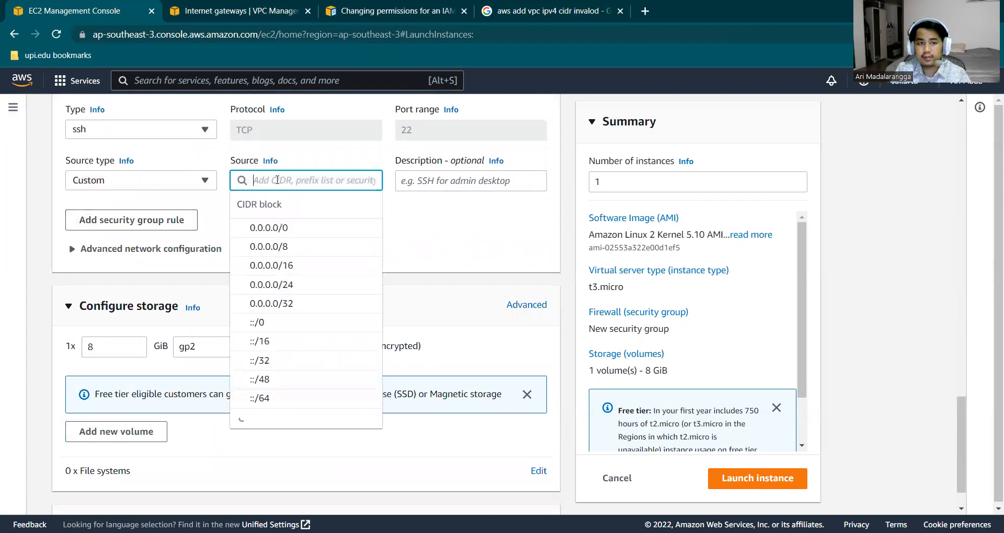
{"action": "type", "text": "10.100"}
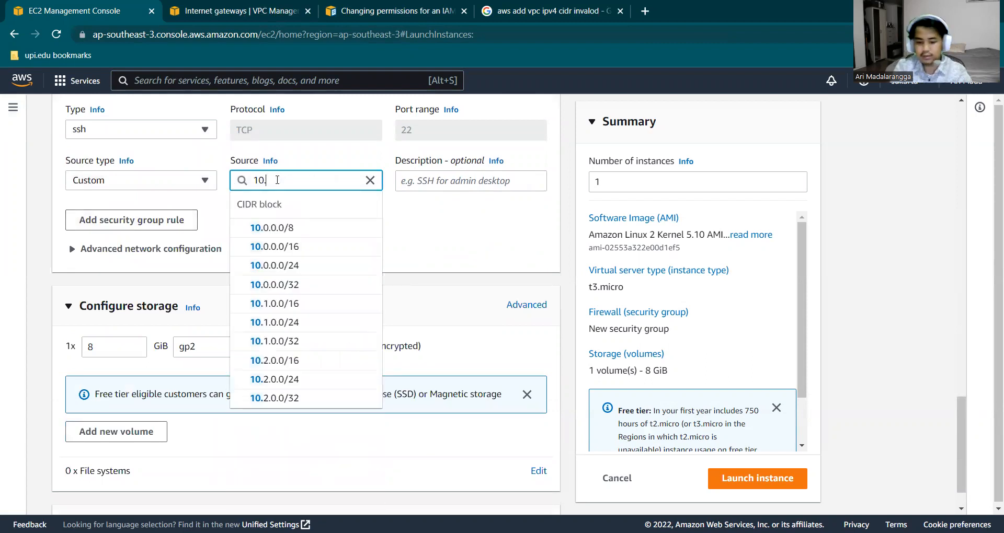
{"action": "type", "text": "."}
{"action": "type", "text": "1"}
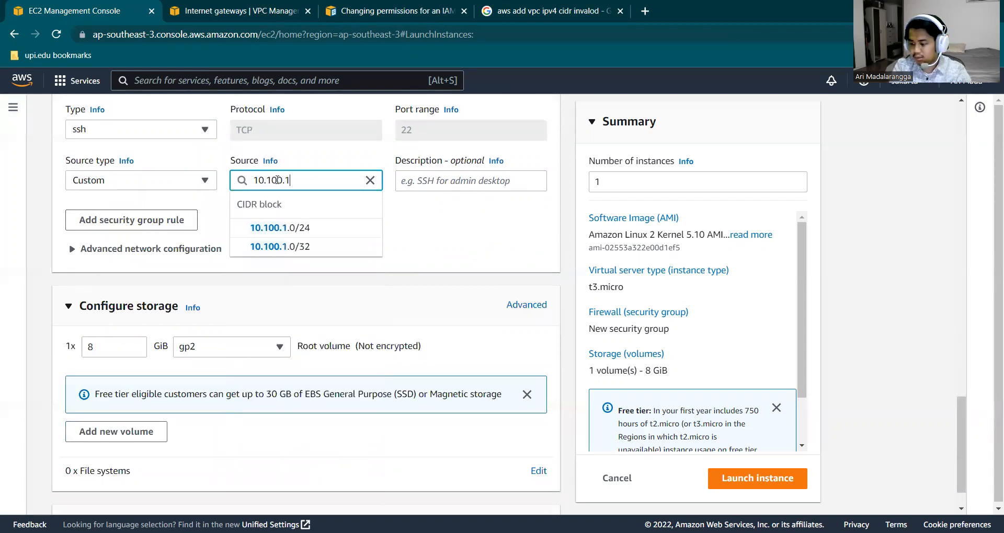
{"action": "type", "text": ".0/24"}
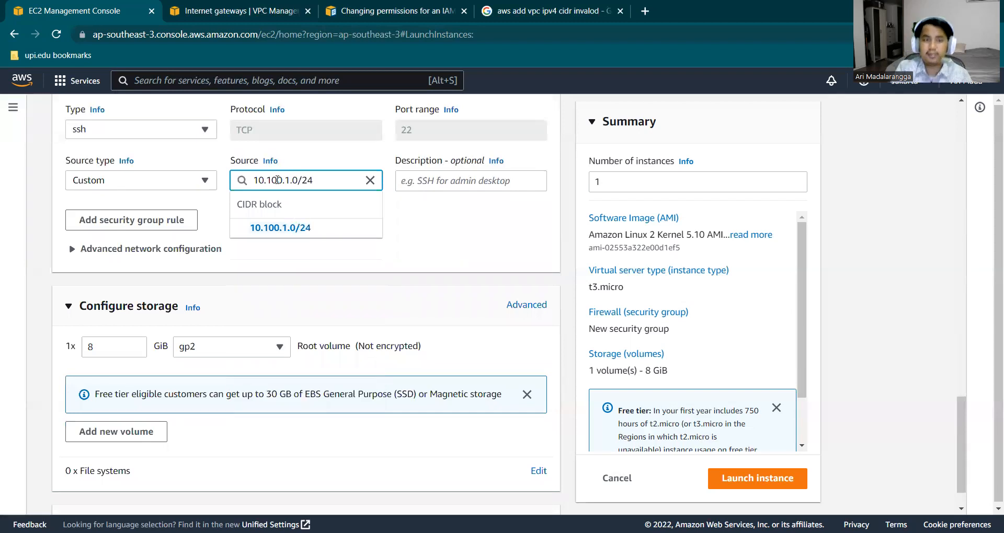
{"action": "left_click", "coordinate": [330, 228]}
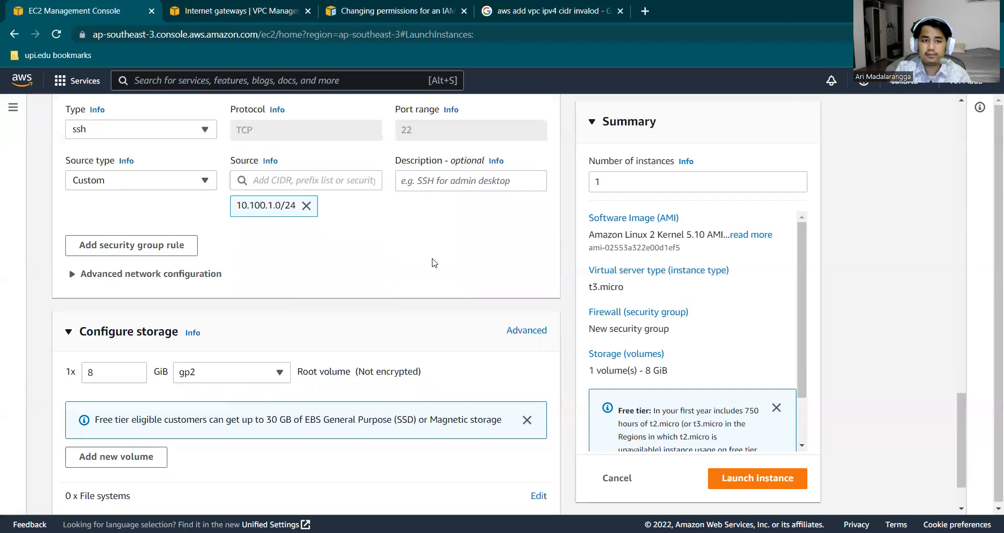
Step: Review the launch configuration from the instance name through the network settings, security group rule and storage
{"action": "scroll", "coordinate": [432, 263], "scroll_direction": "up", "scroll_amount": 5}
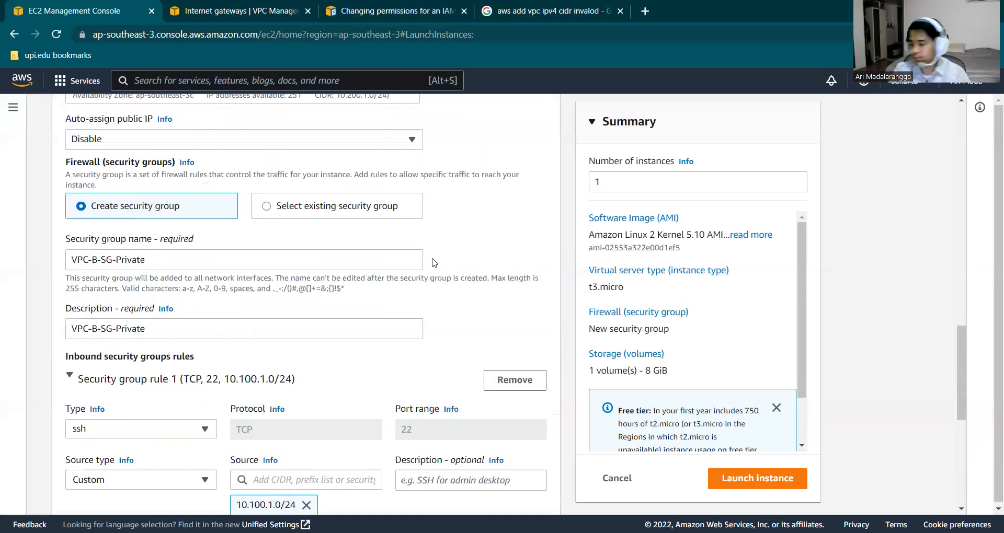
{"action": "scroll", "coordinate": [432, 262], "scroll_direction": "up", "scroll_amount": 3}
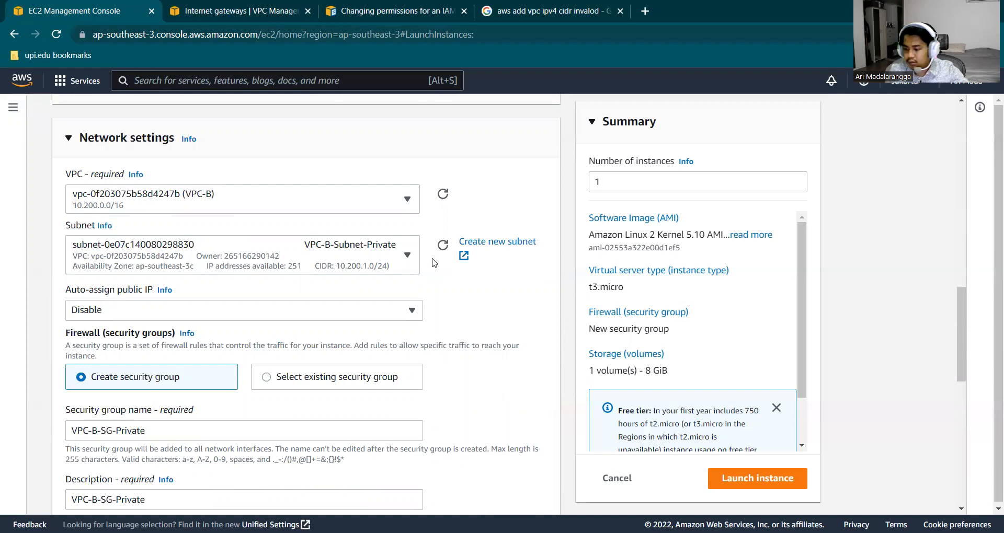
{"action": "scroll", "coordinate": [431, 263], "scroll_direction": "up", "scroll_amount": 4}
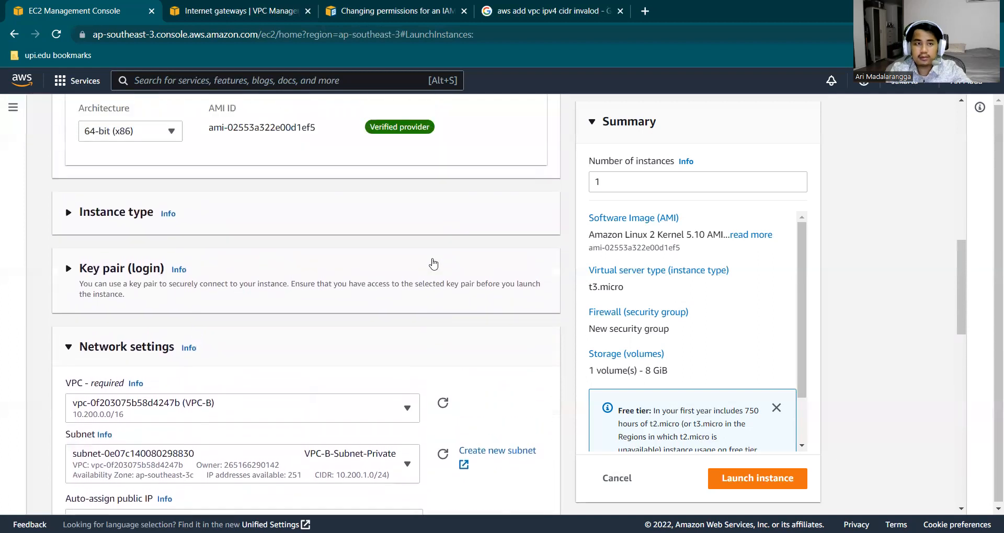
{"action": "scroll", "coordinate": [433, 264], "scroll_direction": "up", "scroll_amount": 9}
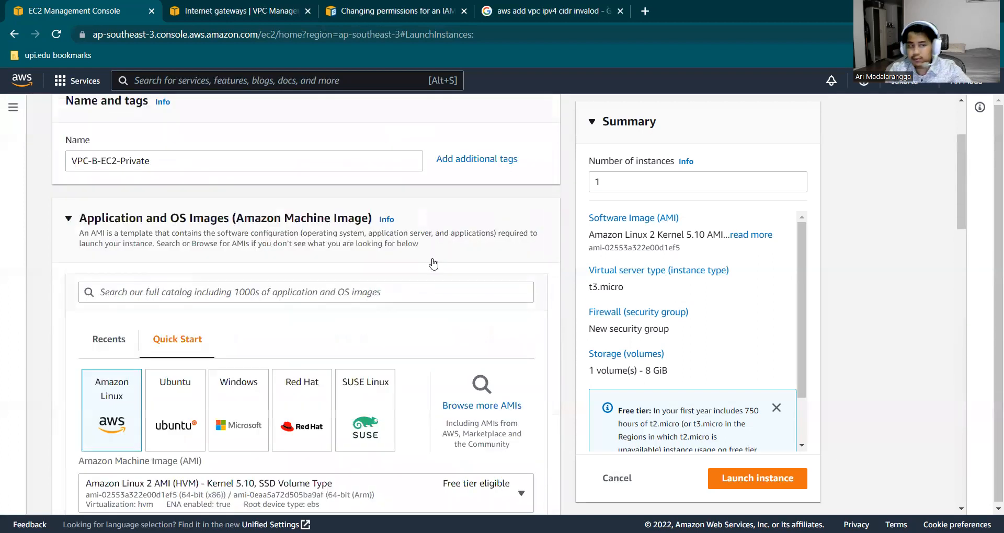
{"action": "scroll", "coordinate": [433, 263], "scroll_direction": "up", "scroll_amount": 1}
{"action": "scroll", "coordinate": [433, 264], "scroll_direction": "down", "scroll_amount": 13}
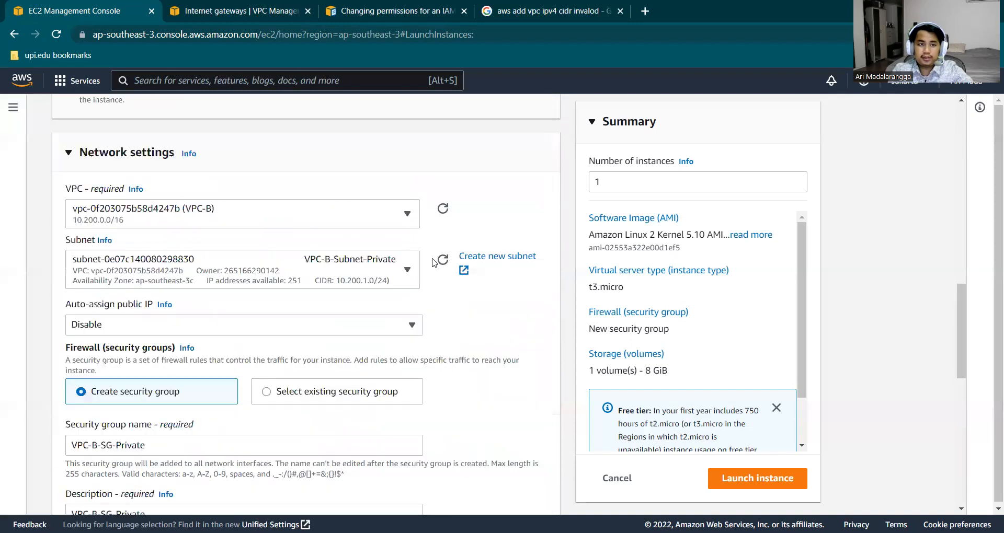
{"action": "scroll", "coordinate": [433, 263], "scroll_direction": "down", "scroll_amount": 3}
{"action": "scroll", "coordinate": [433, 263], "scroll_direction": "down", "scroll_amount": 2}
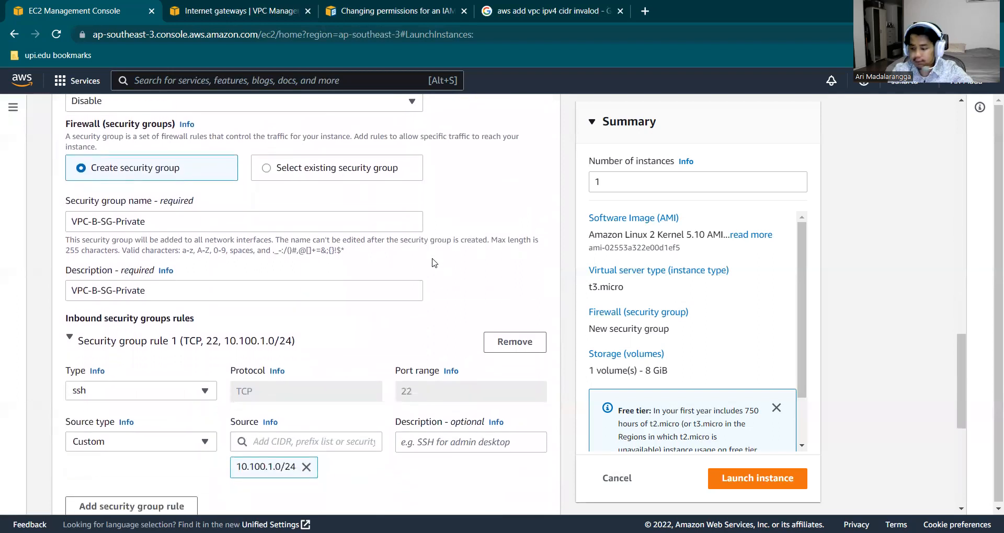
{"action": "scroll", "coordinate": [433, 263], "scroll_direction": "down", "scroll_amount": 2}
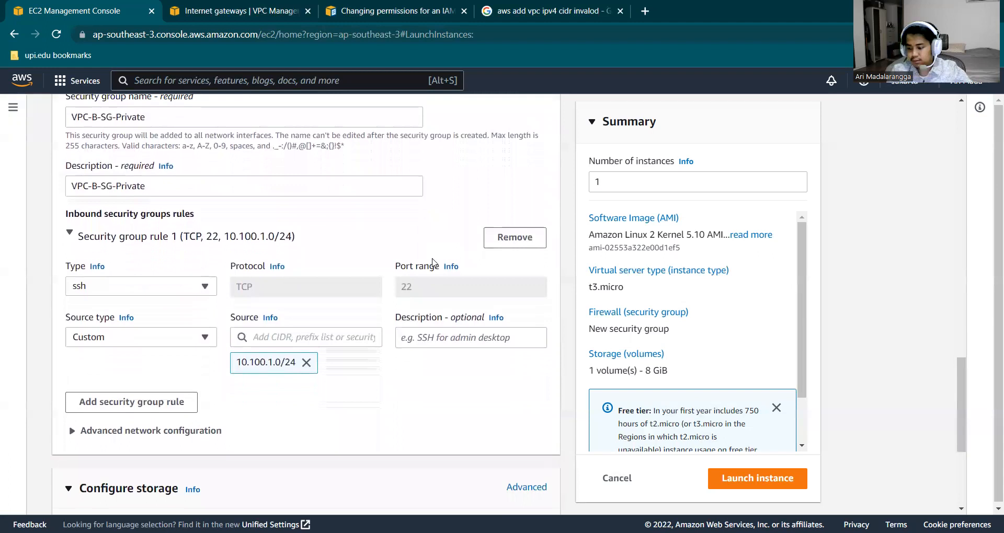
{"action": "scroll", "coordinate": [433, 262], "scroll_direction": "down", "scroll_amount": 1}
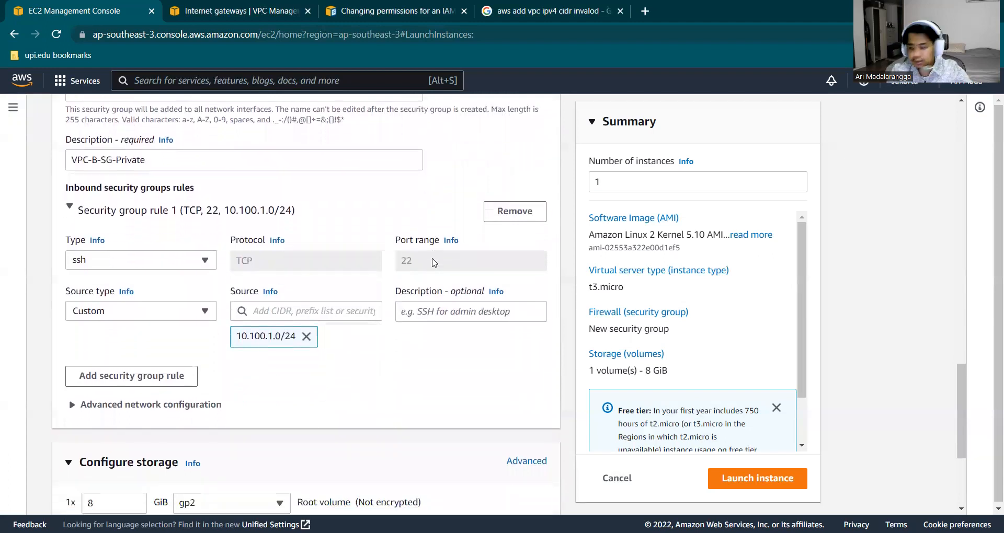
{"action": "scroll", "coordinate": [432, 263], "scroll_direction": "down", "scroll_amount": 2}
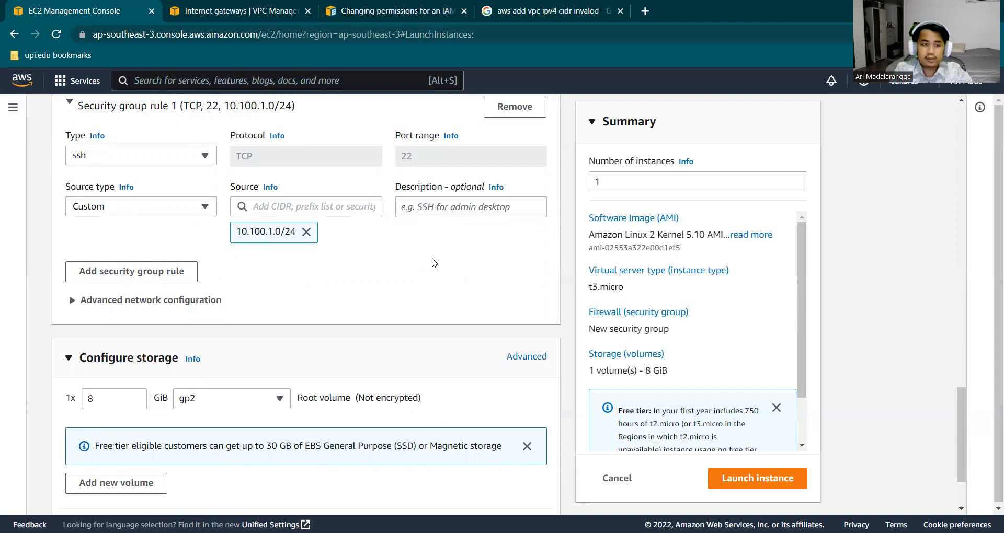
Step: Launch the configured instance and open the list of all instances
{"action": "left_click", "coordinate": [779, 478]}
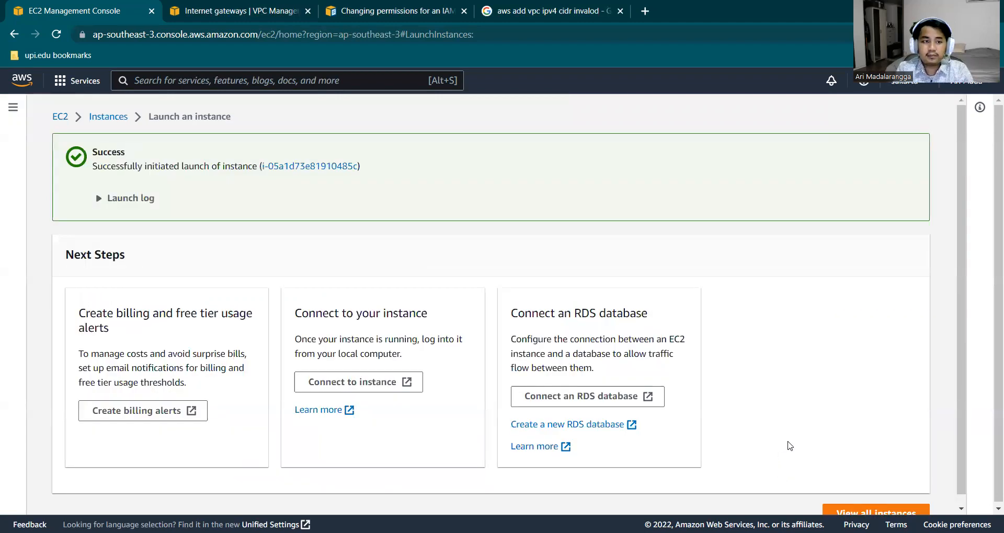
{"action": "scroll", "coordinate": [787, 444], "scroll_direction": "down", "scroll_amount": 1}
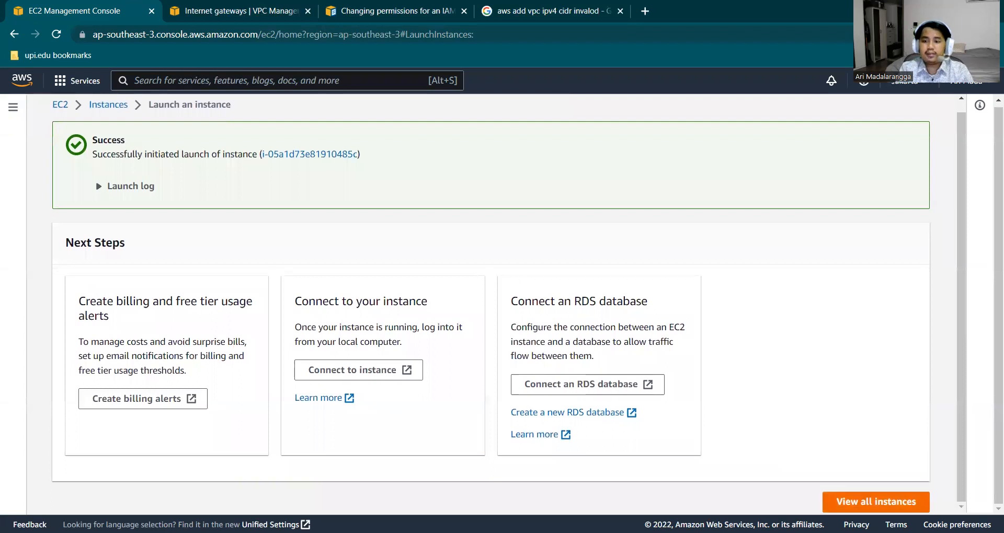
{"action": "left_click", "coordinate": [884, 505]}
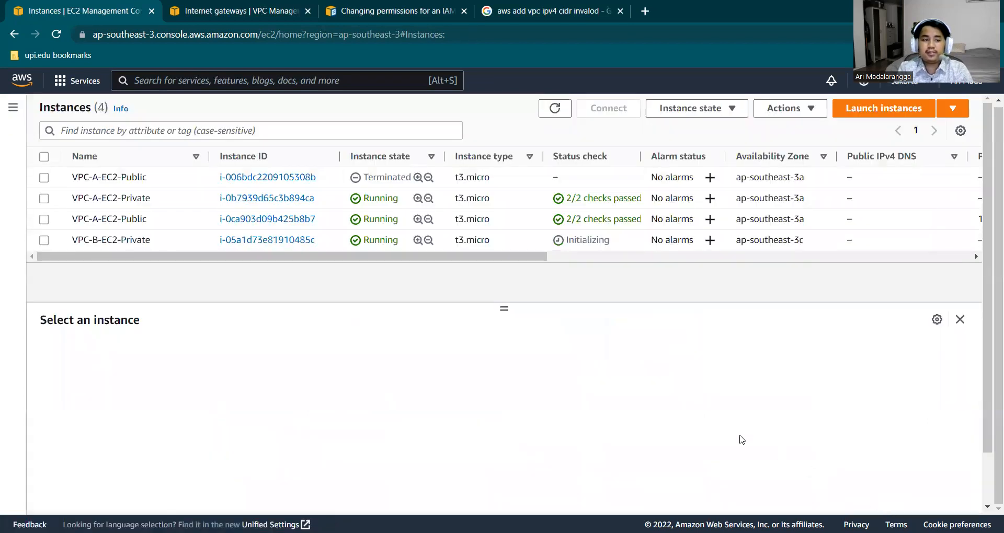
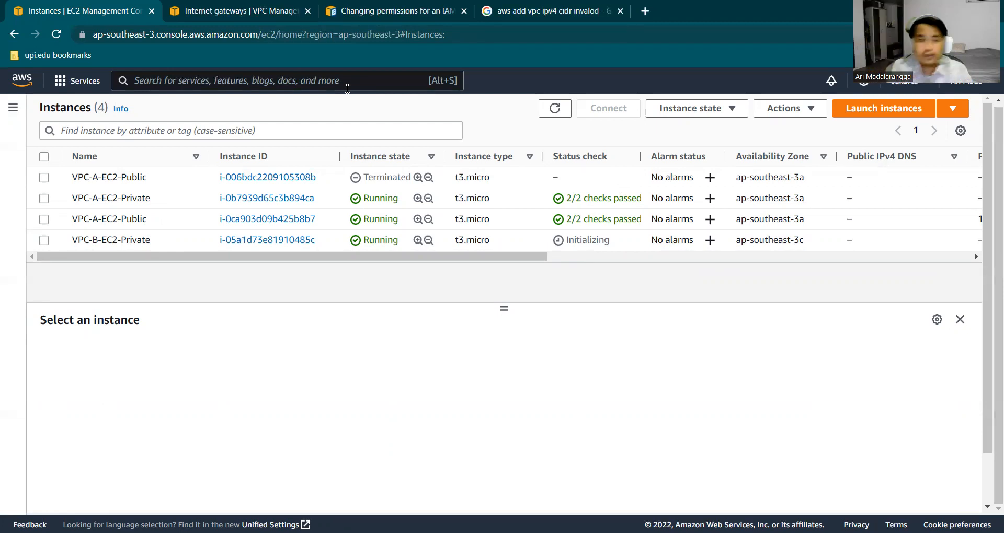
Step: Select the VPC-B-EC2-Private instance and examine its security group and inbound rules
{"action": "left_click", "coordinate": [131, 239]}
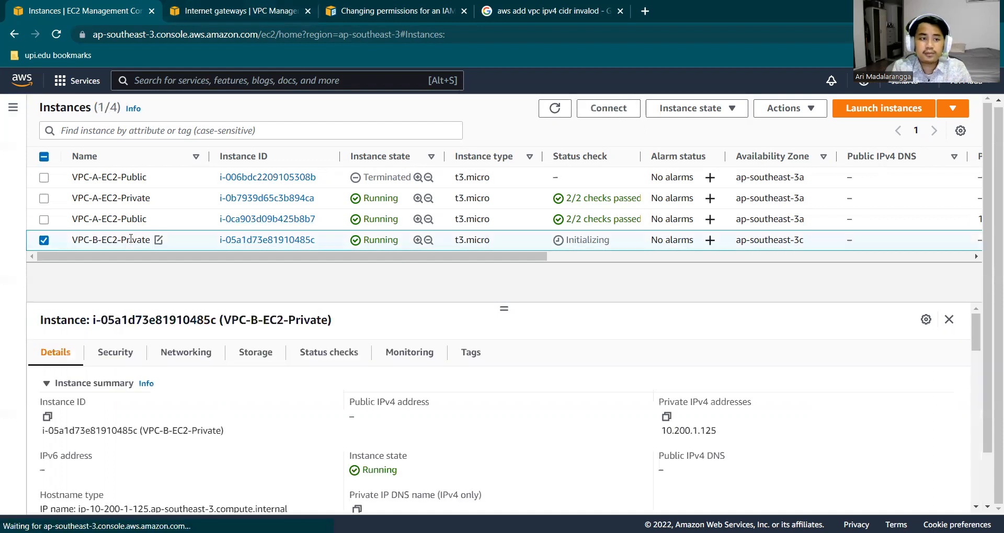
{"action": "left_click", "coordinate": [107, 358]}
{"action": "scroll", "coordinate": [164, 417], "scroll_direction": "down", "scroll_amount": 1}
{"action": "scroll", "coordinate": [165, 418], "scroll_direction": "down", "scroll_amount": 2}
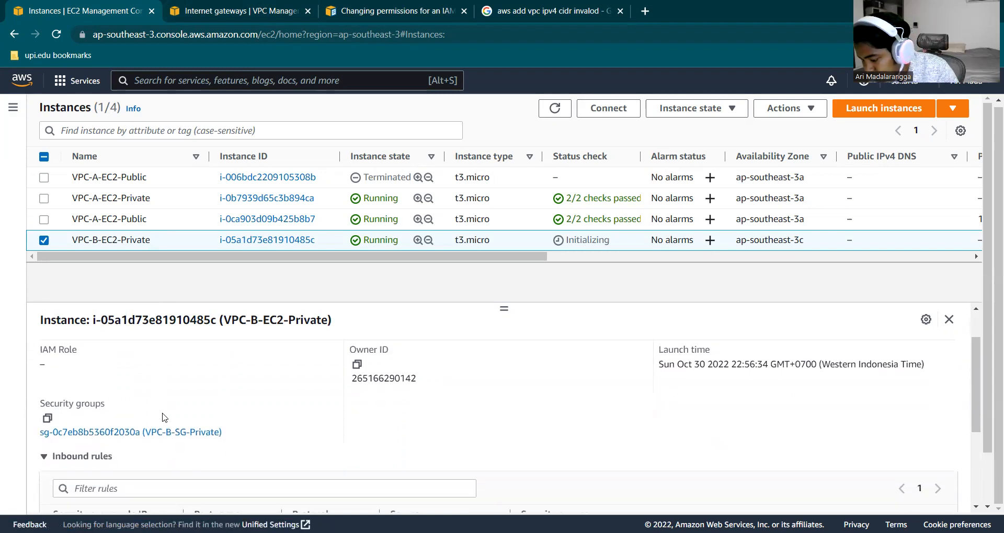
{"action": "scroll", "coordinate": [164, 417], "scroll_direction": "down", "scroll_amount": 1}
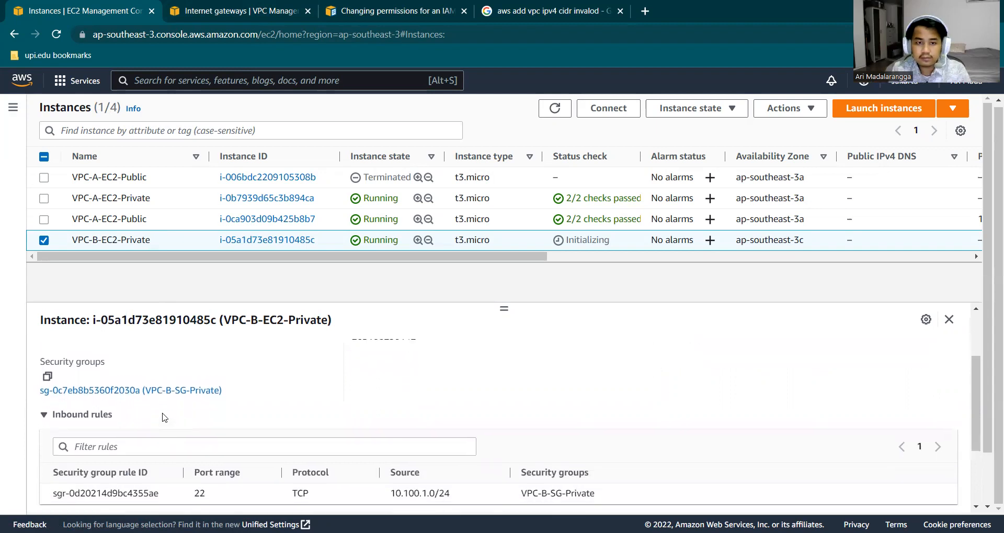
Step: Review the inbound and outbound security rules of the VPC-B-EC2-Private instance
{"action": "scroll", "coordinate": [164, 417], "scroll_direction": "up", "scroll_amount": 2}
{"action": "scroll", "coordinate": [164, 418], "scroll_direction": "down", "scroll_amount": 3}
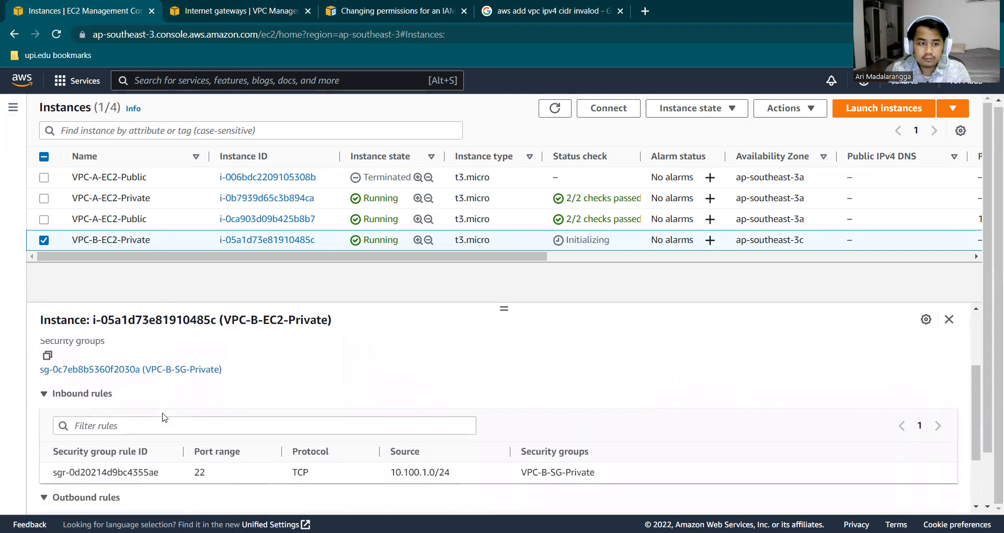
{"action": "scroll", "coordinate": [164, 417], "scroll_direction": "down", "scroll_amount": 1}
{"action": "scroll", "coordinate": [165, 417], "scroll_direction": "down", "scroll_amount": 3}
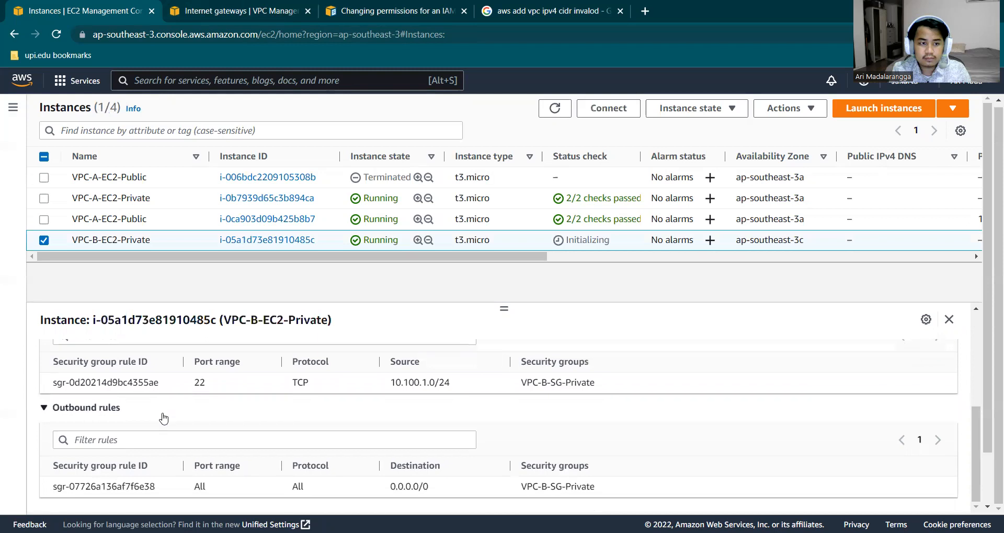
{"action": "scroll", "coordinate": [164, 417], "scroll_direction": "up", "scroll_amount": 5}
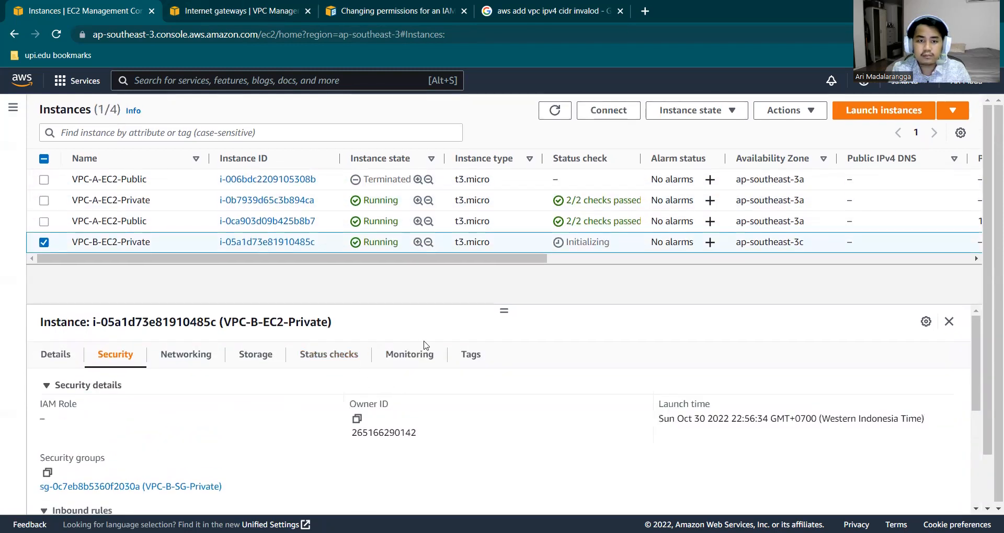
Step: Change the state of the VPC-B-EC2-Private instance to Stop and confirm it
{"action": "left_click", "coordinate": [693, 110]}
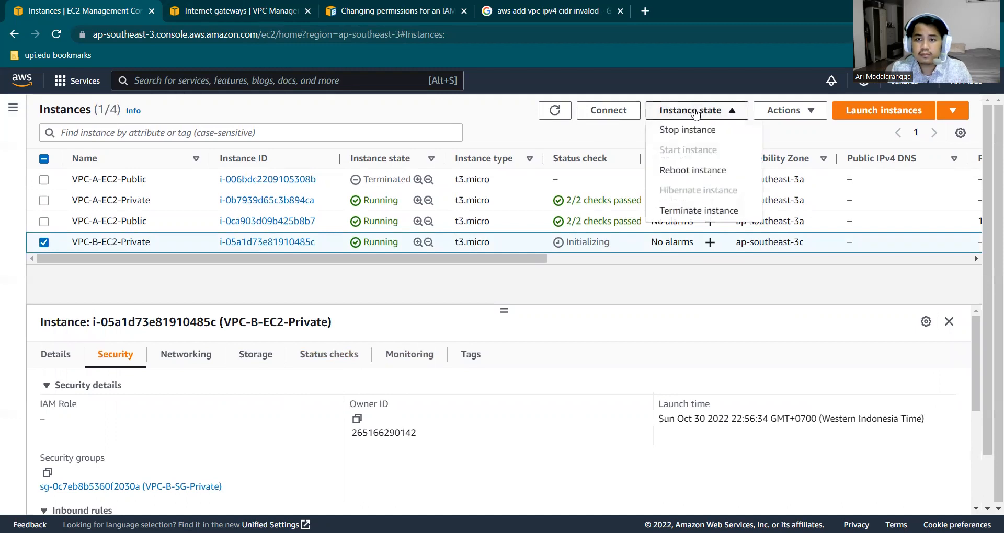
{"action": "left_click", "coordinate": [782, 111]}
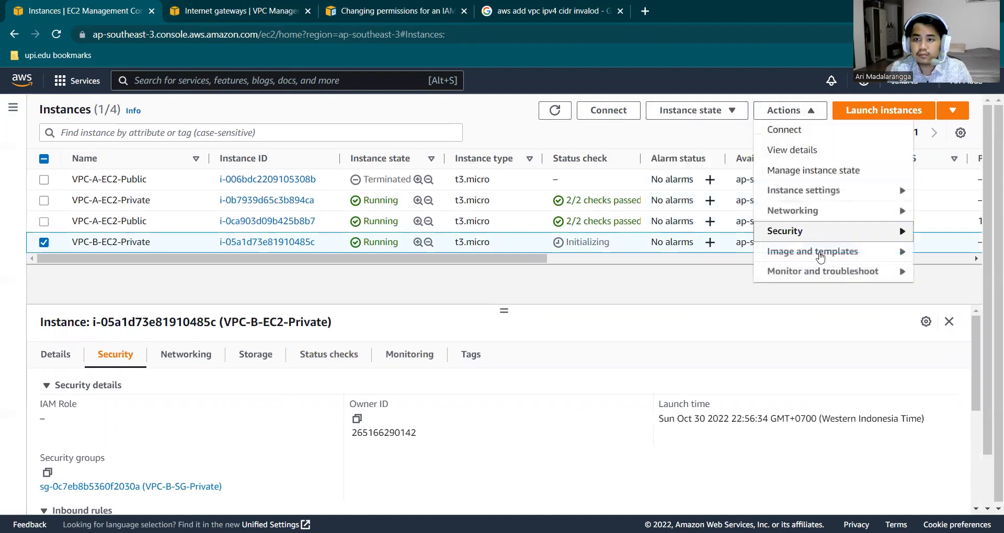
{"action": "left_click", "coordinate": [860, 173]}
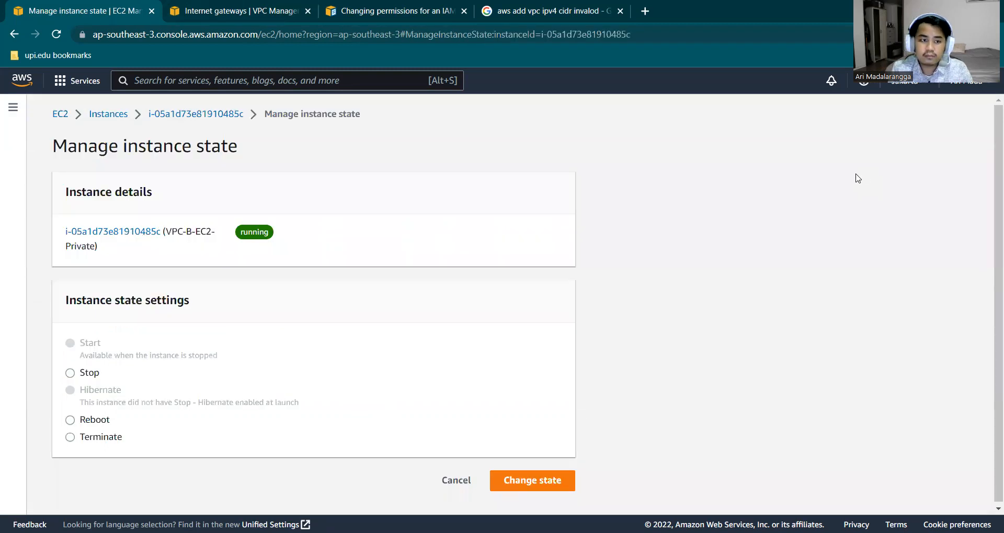
{"action": "left_click_drag", "start_coordinate": [86, 373], "coordinate": [88, 372]}
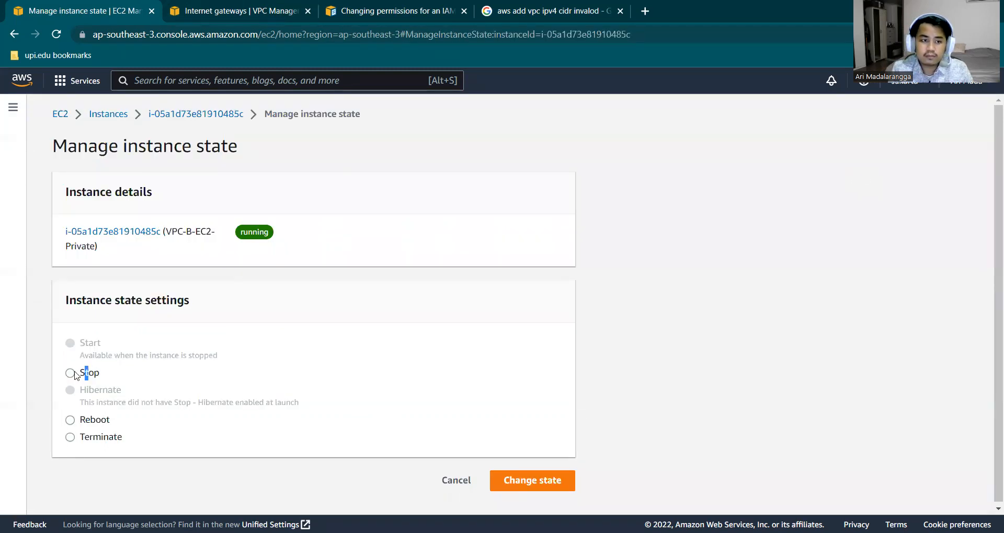
{"action": "left_click", "coordinate": [73, 373]}
{"action": "scroll", "coordinate": [608, 320], "scroll_direction": "down", "scroll_amount": 1}
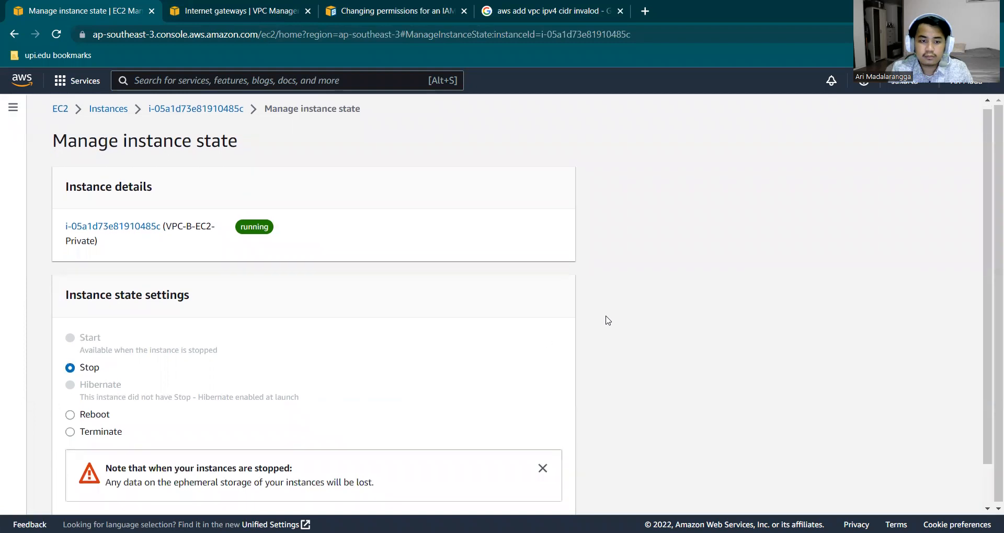
{"action": "scroll", "coordinate": [608, 321], "scroll_direction": "down", "scroll_amount": 1}
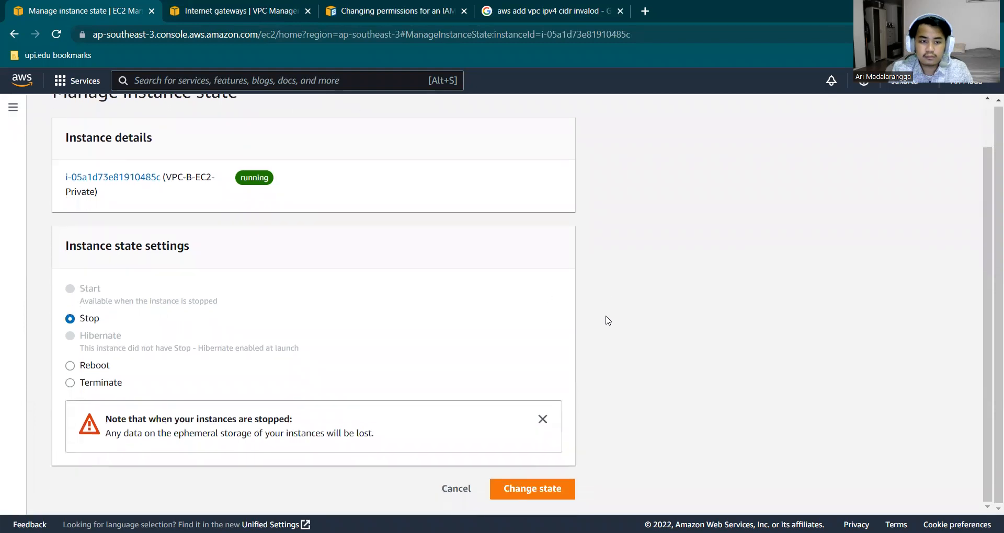
{"action": "left_click", "coordinate": [546, 489]}
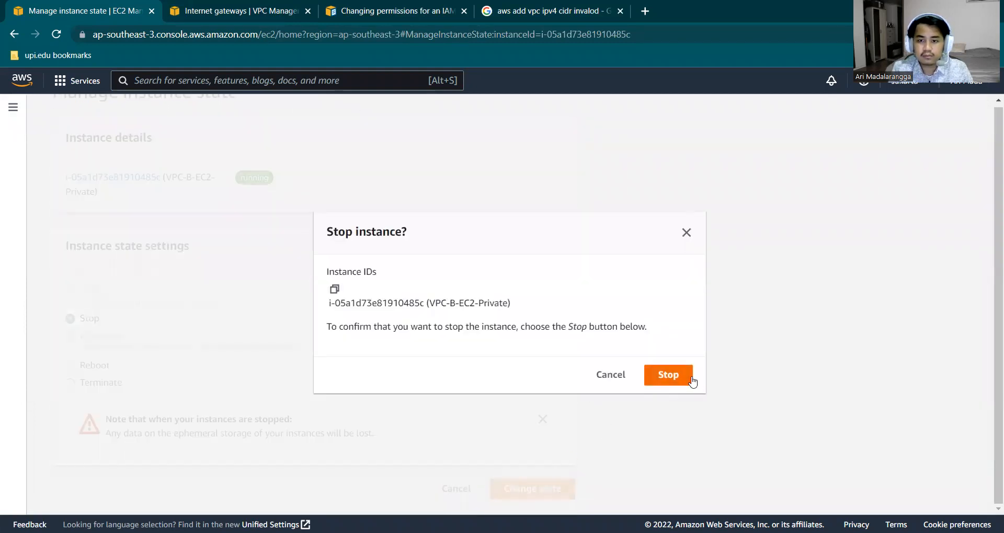
{"action": "left_click", "coordinate": [689, 378]}
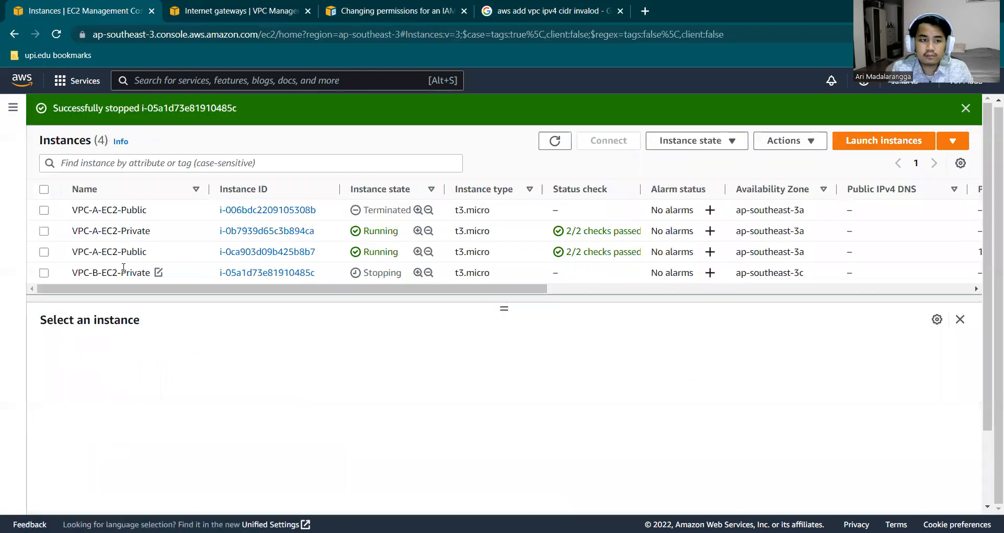
Step: Select the VPC-B-EC2-Private instance, view its user data settings and go to its instance summary
{"action": "left_click", "coordinate": [43, 273]}
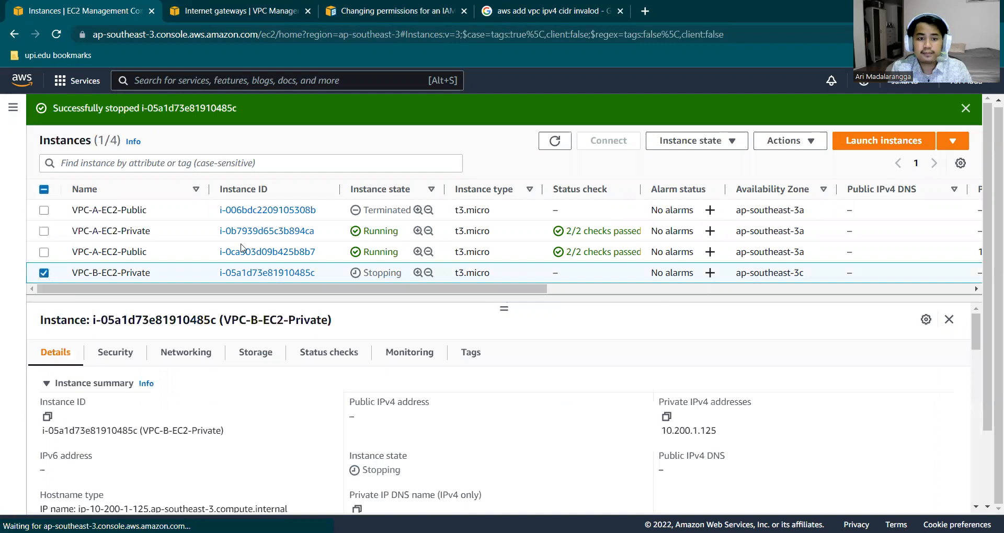
{"action": "left_click", "coordinate": [703, 141]}
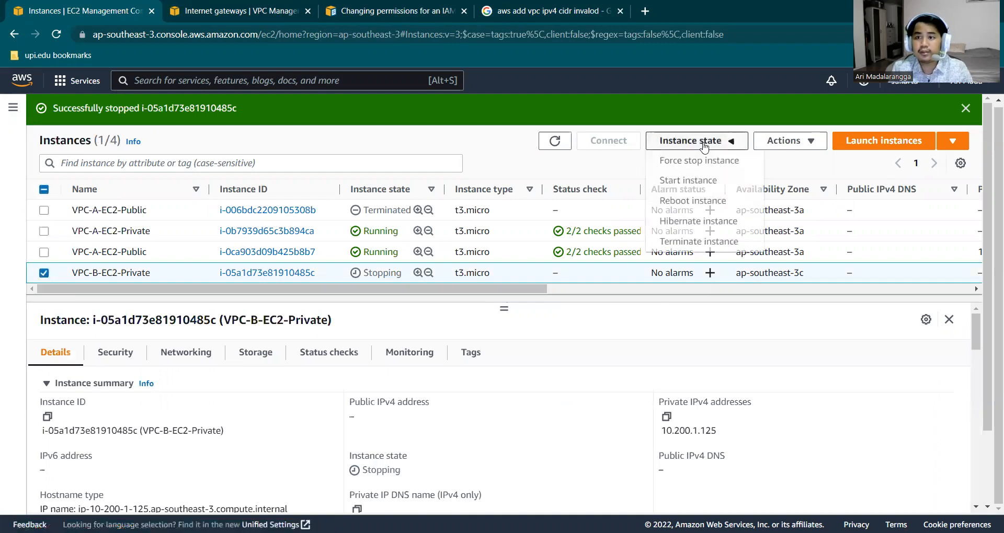
{"action": "left_click", "coordinate": [764, 143]}
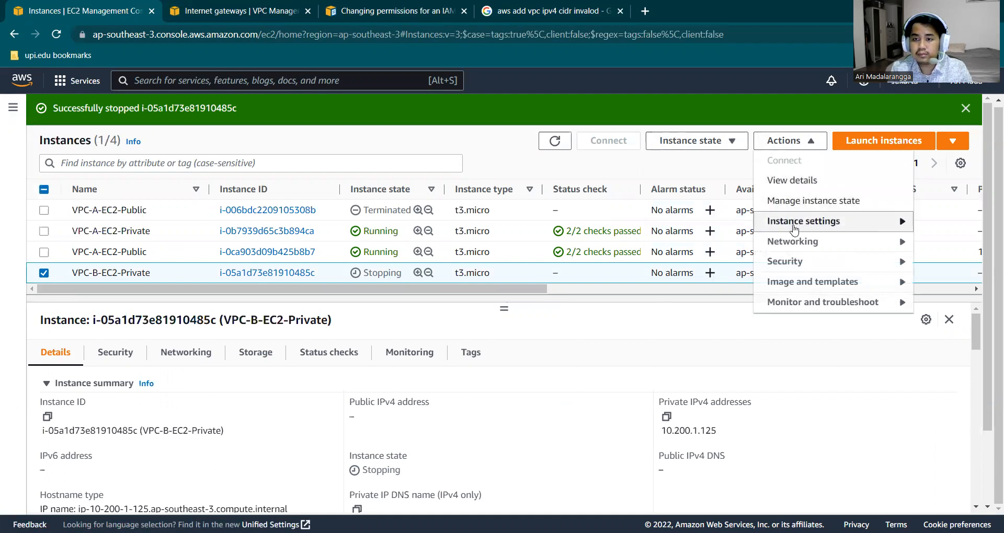
{"action": "mouse_move", "coordinate": [795, 229]}
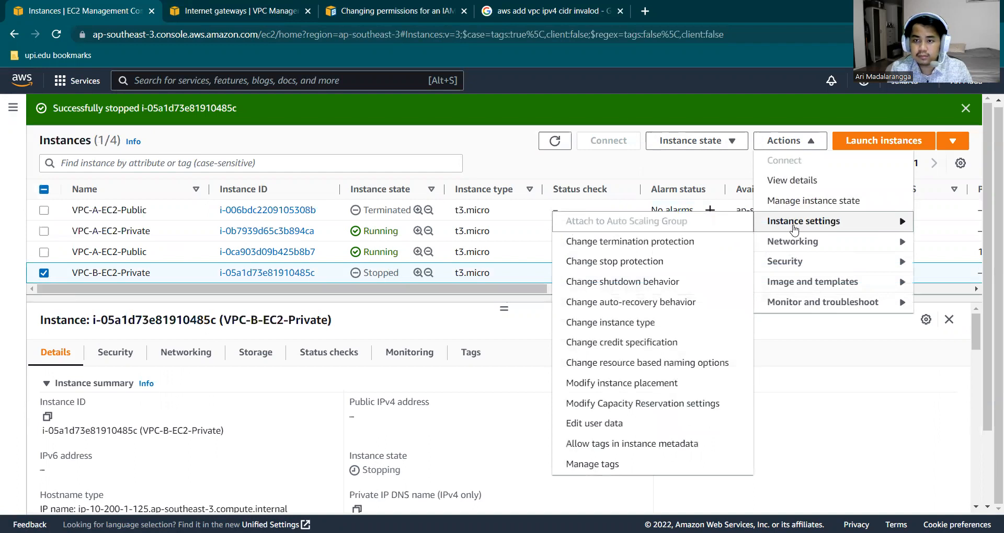
{"action": "left_click", "coordinate": [615, 426]}
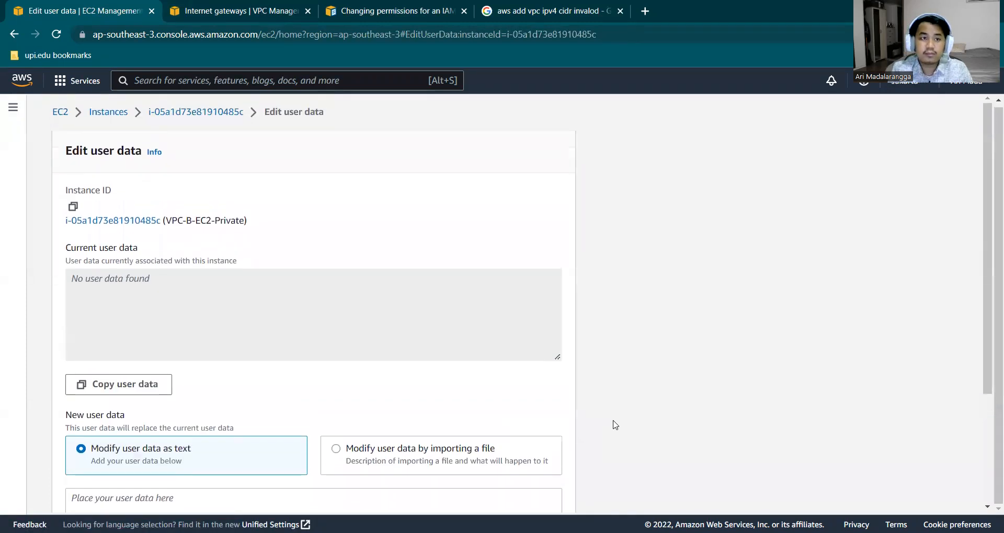
{"action": "left_click", "coordinate": [198, 111]}
Step: Check which security groups can be associated with the VPC-B-EC2-Private instance, then return to its summary without changing them
{"action": "left_click", "coordinate": [836, 146]}
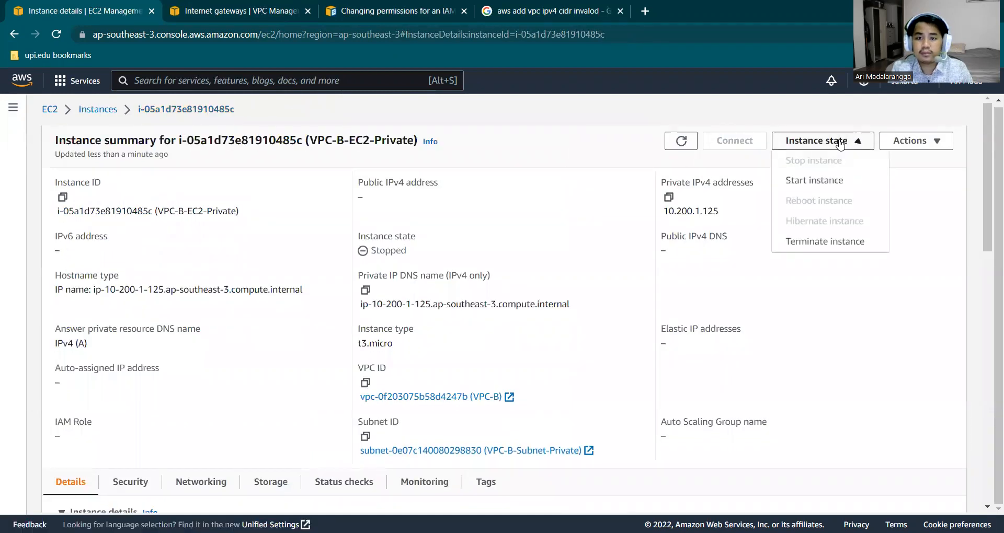
{"action": "left_click", "coordinate": [916, 140]}
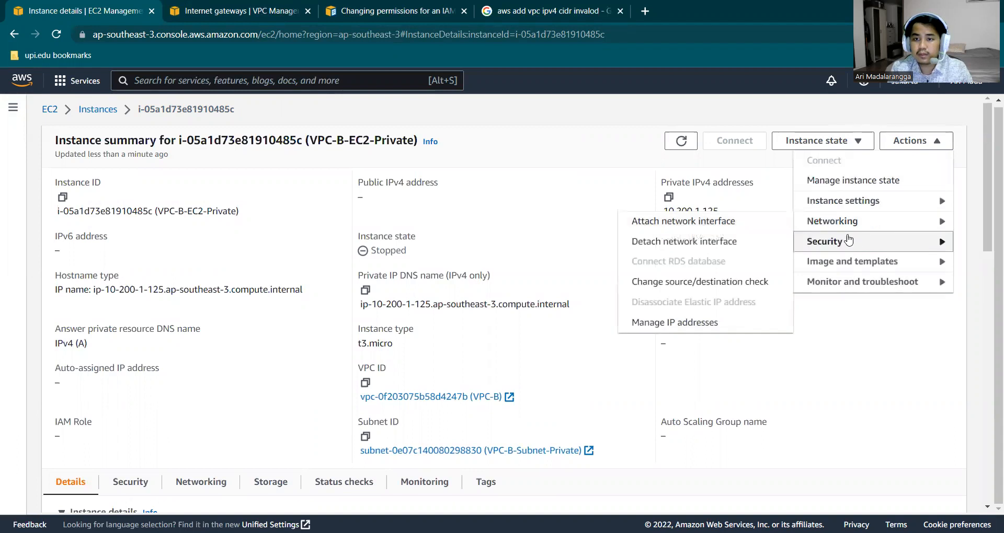
{"action": "mouse_move", "coordinate": [818, 241]}
{"action": "left_click", "coordinate": [767, 242]}
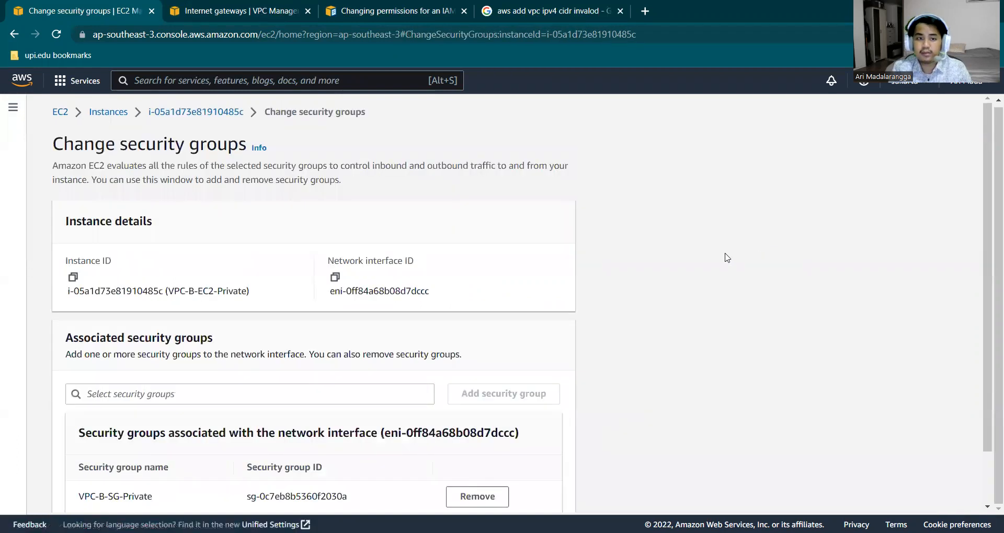
{"action": "scroll", "coordinate": [727, 258], "scroll_direction": "down", "scroll_amount": 1}
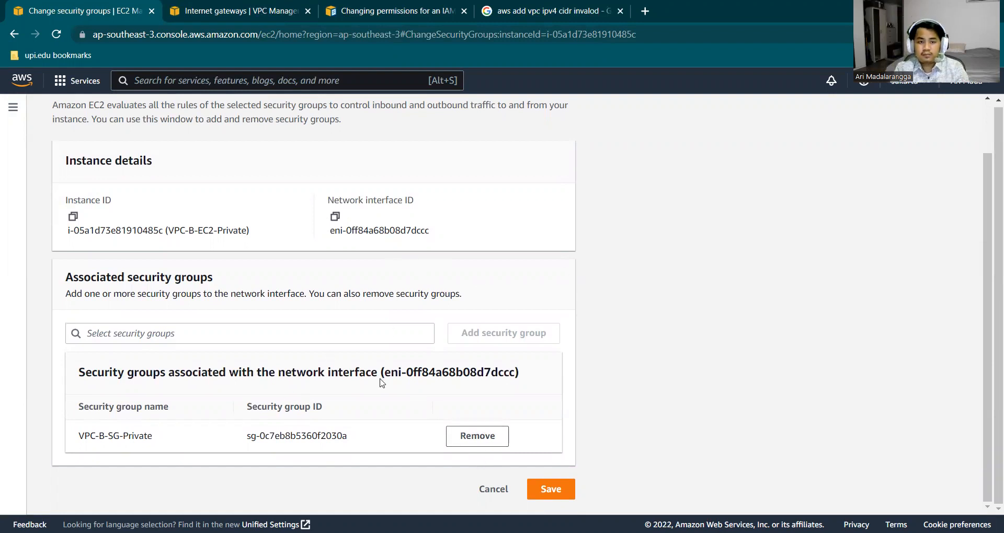
{"action": "left_click", "coordinate": [360, 329]}
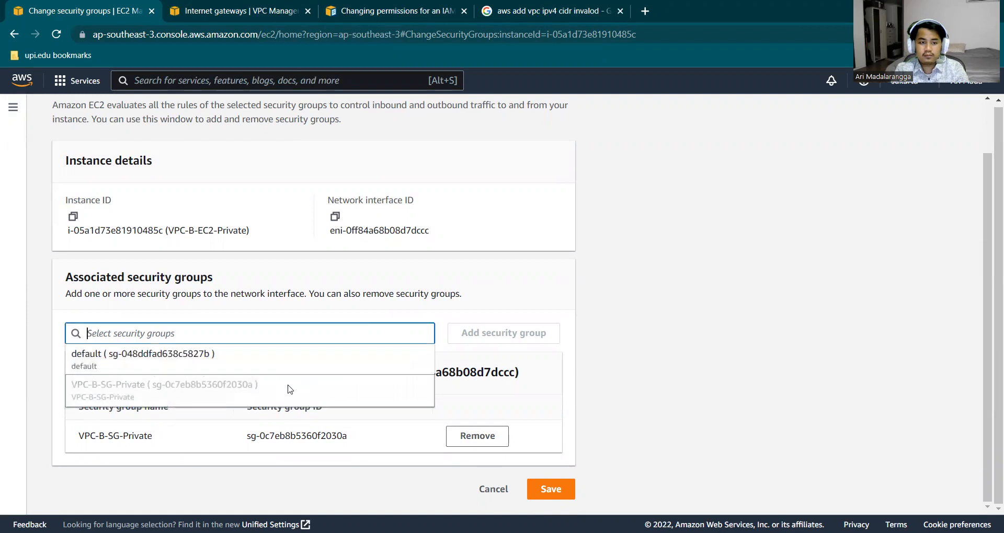
{"action": "left_click", "coordinate": [631, 375]}
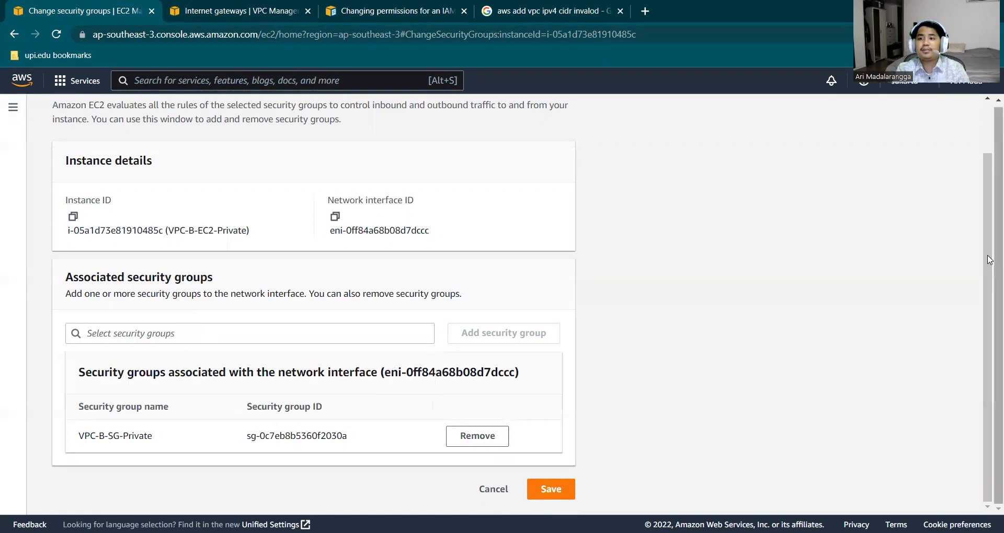
{"action": "left_click_drag", "start_coordinate": [986, 264], "coordinate": [985, 212]}
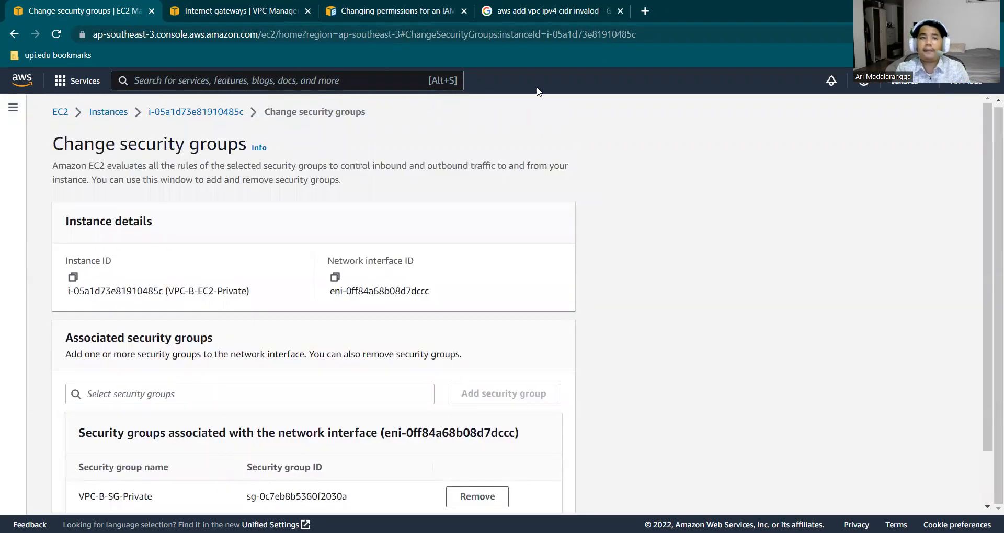
{"action": "left_click", "coordinate": [203, 109]}
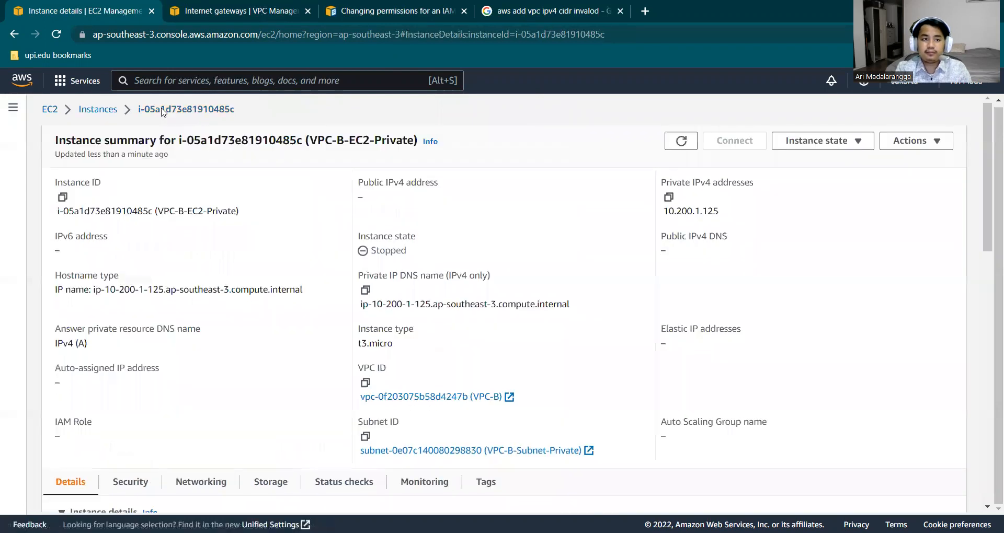
Step: Return to the instances list and terminate the VPC-B-EC2-Private instance
{"action": "left_click", "coordinate": [99, 110]}
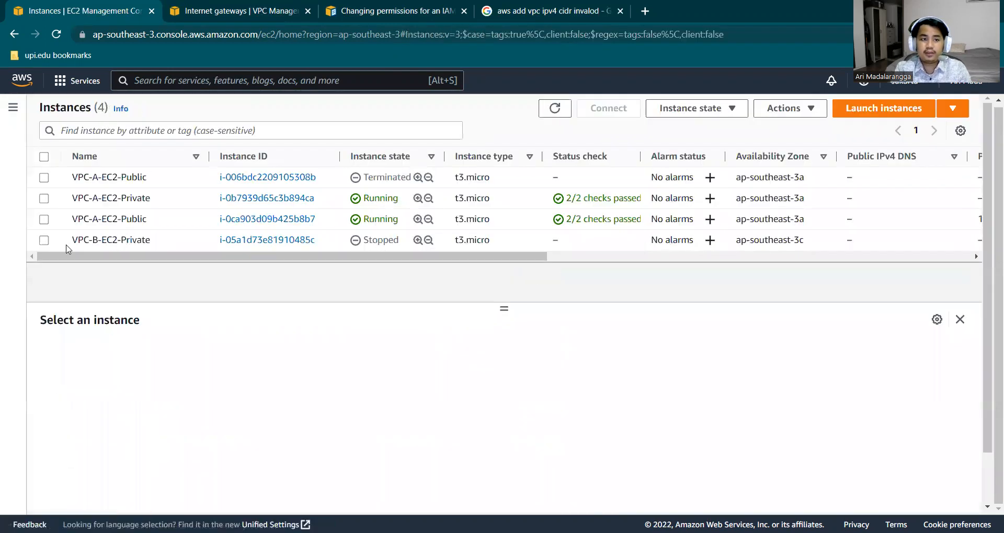
{"action": "left_click", "coordinate": [44, 240]}
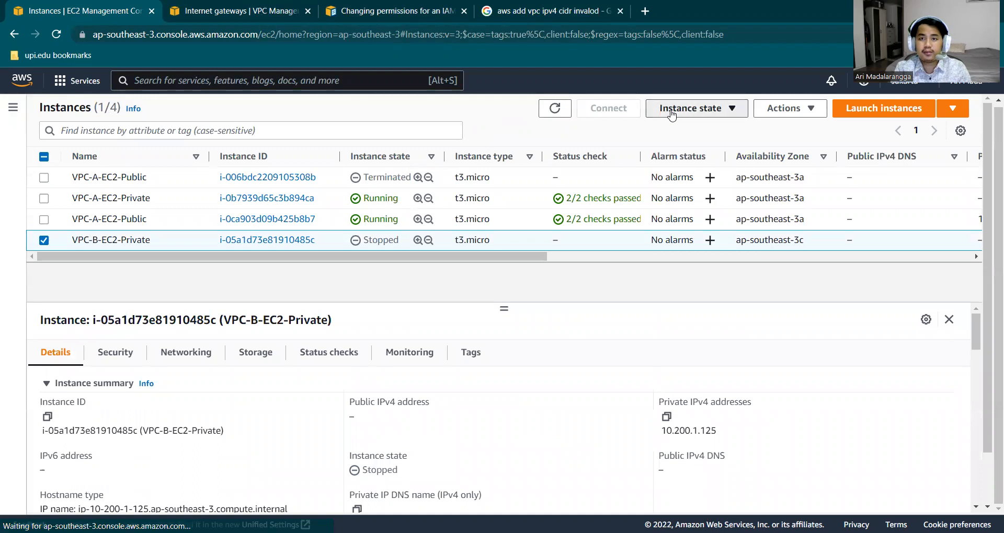
{"action": "left_click", "coordinate": [691, 110]}
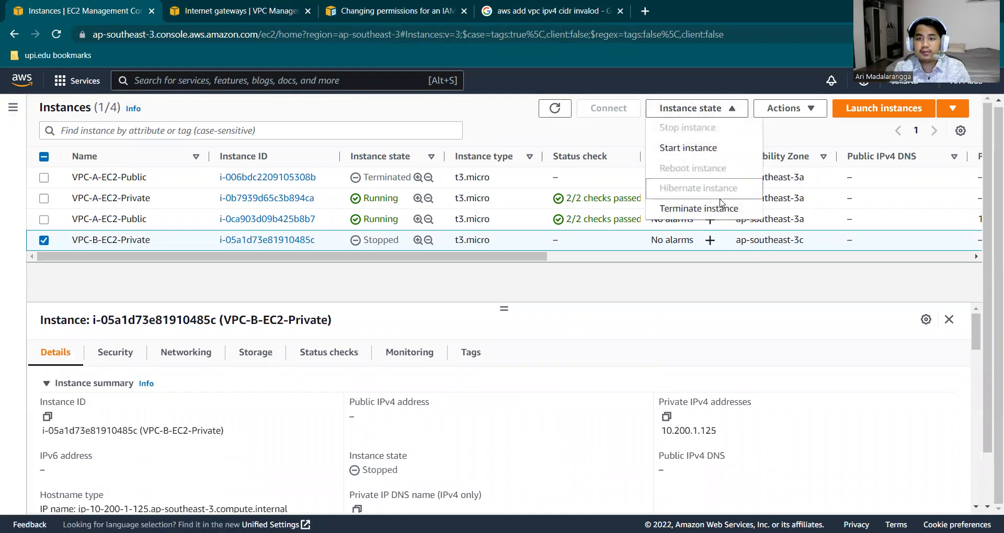
{"action": "left_click", "coordinate": [696, 208]}
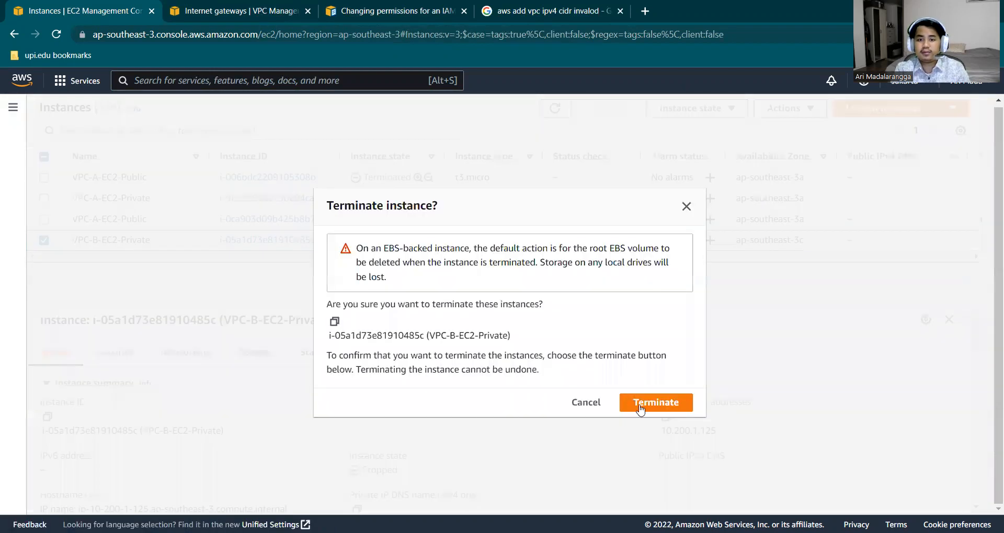
{"action": "left_click", "coordinate": [642, 410]}
Step: Begin launching a new instance and name it VPC-B-EC2-Private
{"action": "left_click", "coordinate": [896, 148]}
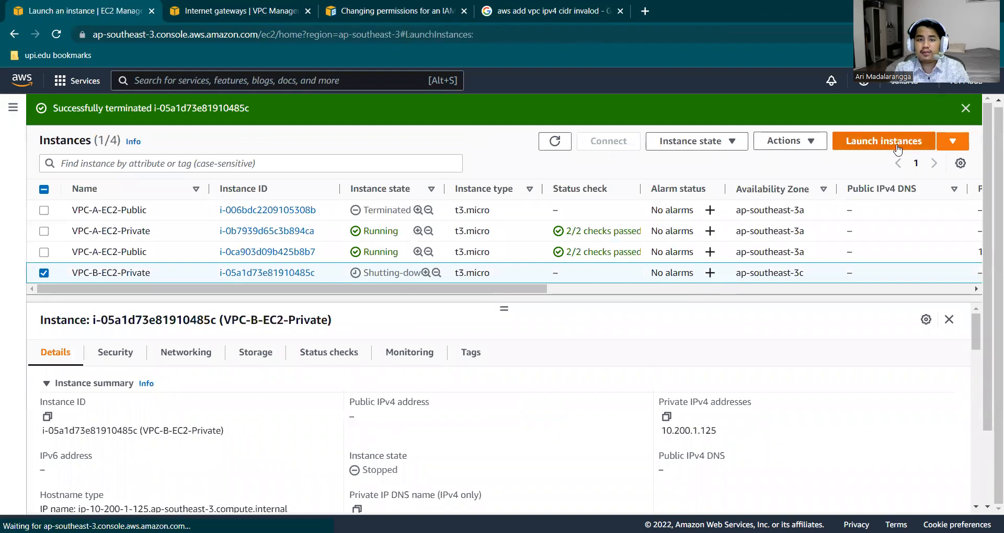
{"action": "left_click", "coordinate": [313, 296]}
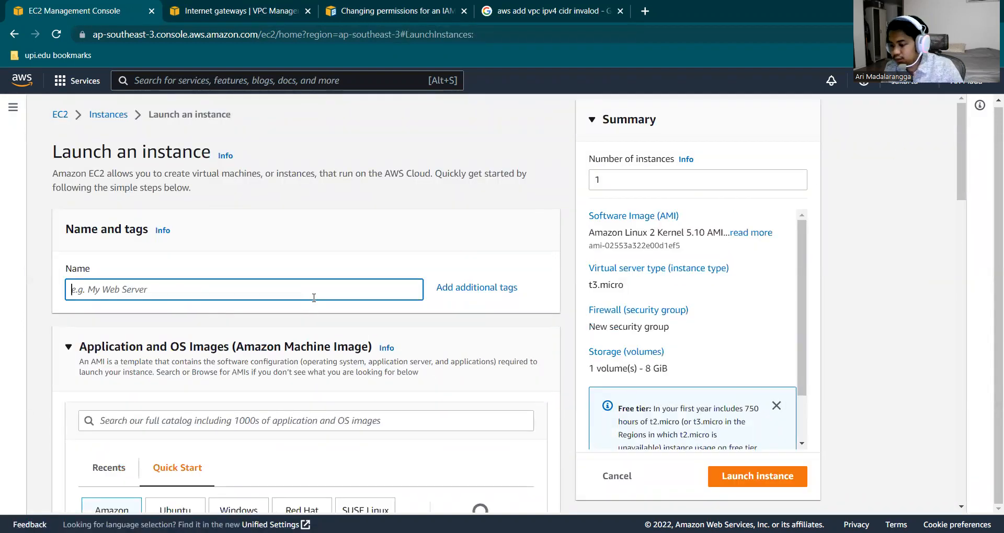
{"action": "type", "text": "VPC"}
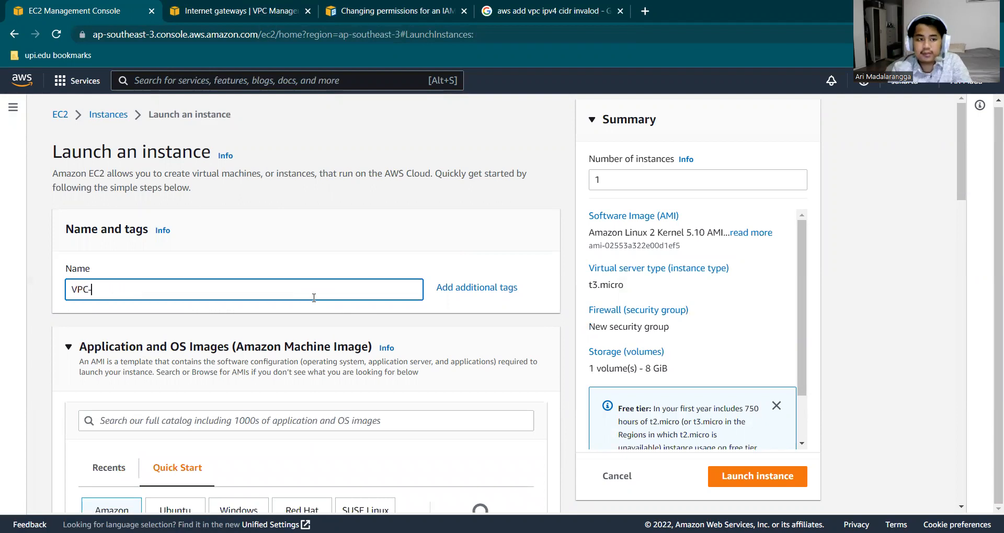
{"action": "type", "text": "-B-EC2-Private"}
{"action": "key", "text": "Tab"}
{"action": "key", "text": "Tab"}
{"action": "key", "text": "Tab"}
{"action": "key", "text": "Tab"}
{"action": "left_click", "coordinate": [168, 346]}
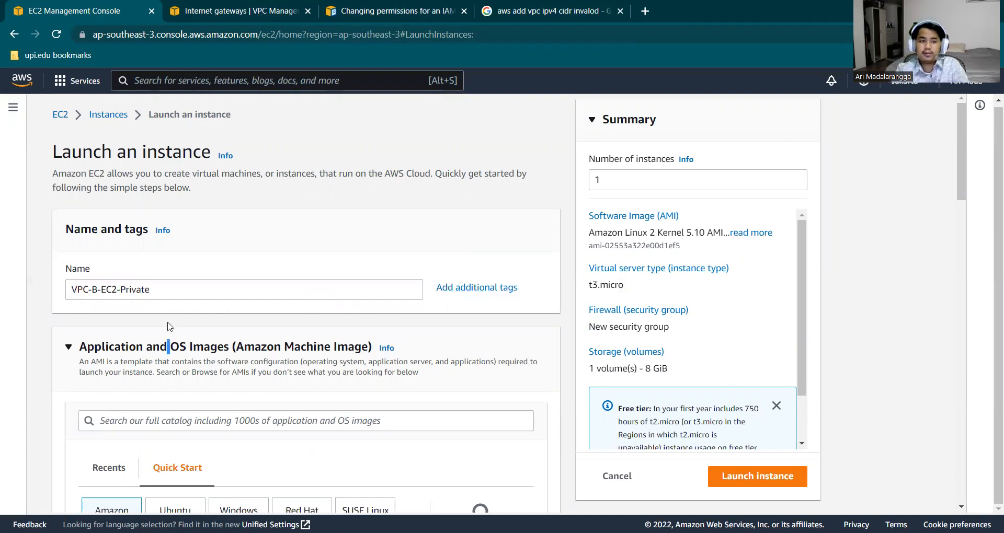
Step: Choose the Sistel-Cloud-Demo key pair and collapse the image, instance type and key pair sections
{"action": "left_click", "coordinate": [63, 348]}
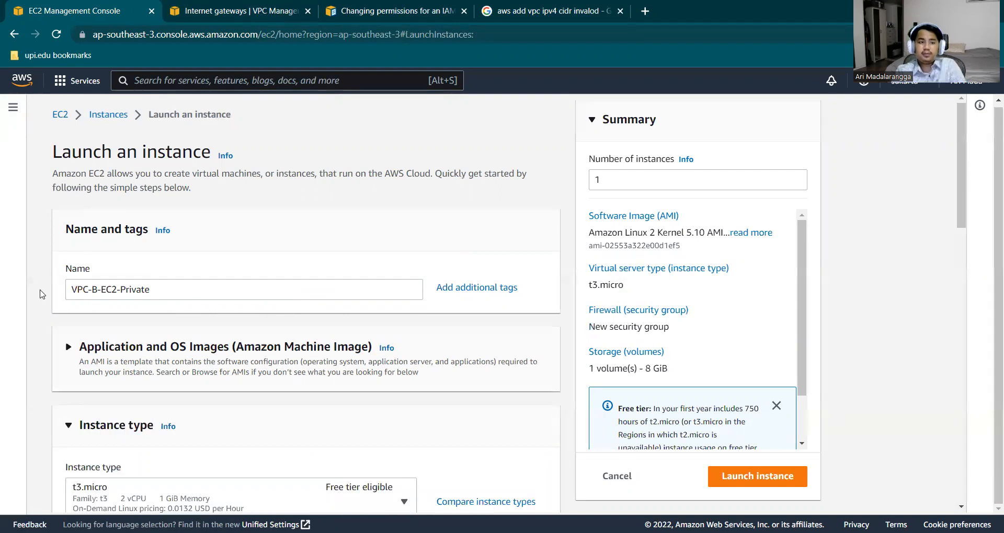
{"action": "scroll", "coordinate": [42, 294], "scroll_direction": "down", "scroll_amount": 4}
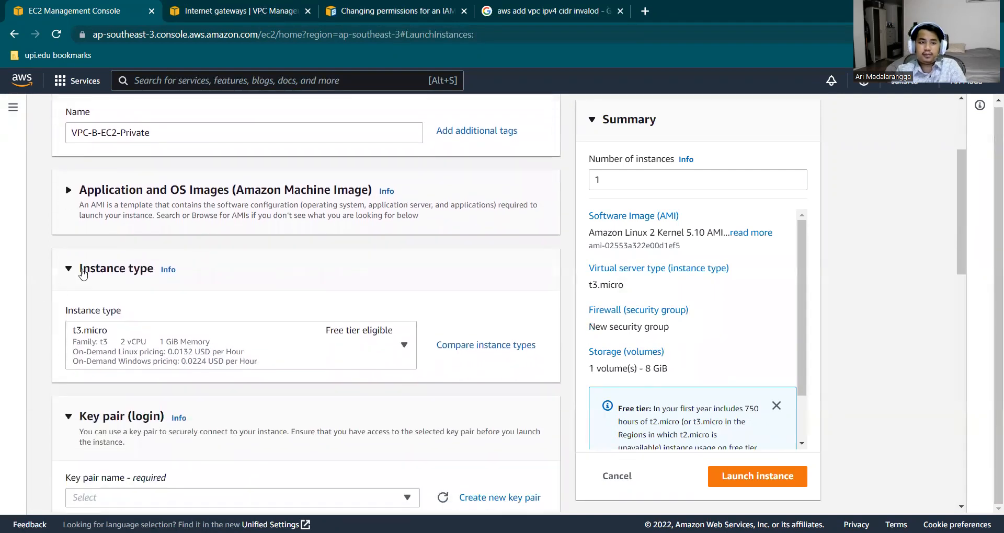
{"action": "left_click", "coordinate": [82, 276]}
{"action": "scroll", "coordinate": [83, 275], "scroll_direction": "down", "scroll_amount": 1}
{"action": "left_click", "coordinate": [131, 330]}
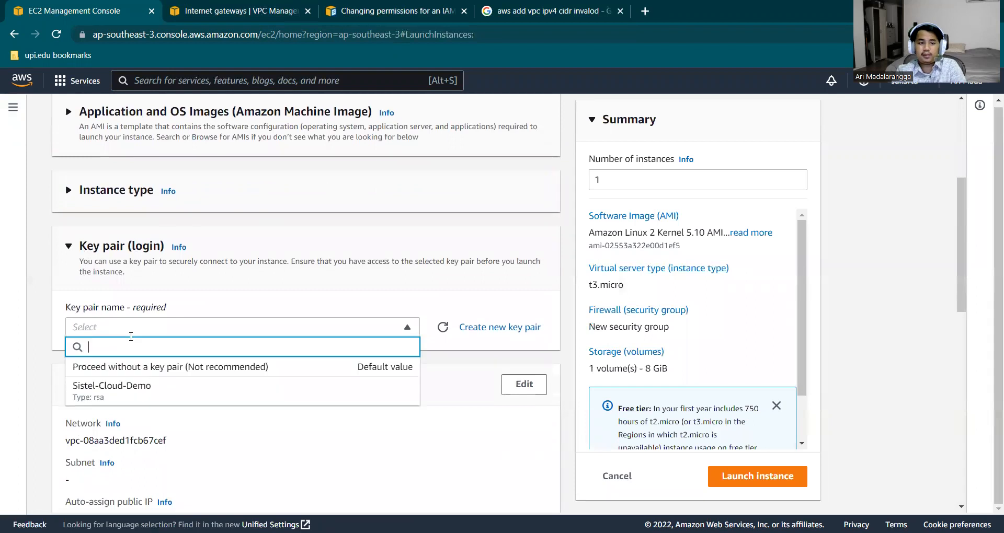
{"action": "left_click", "coordinate": [133, 394]}
{"action": "left_click", "coordinate": [111, 260]}
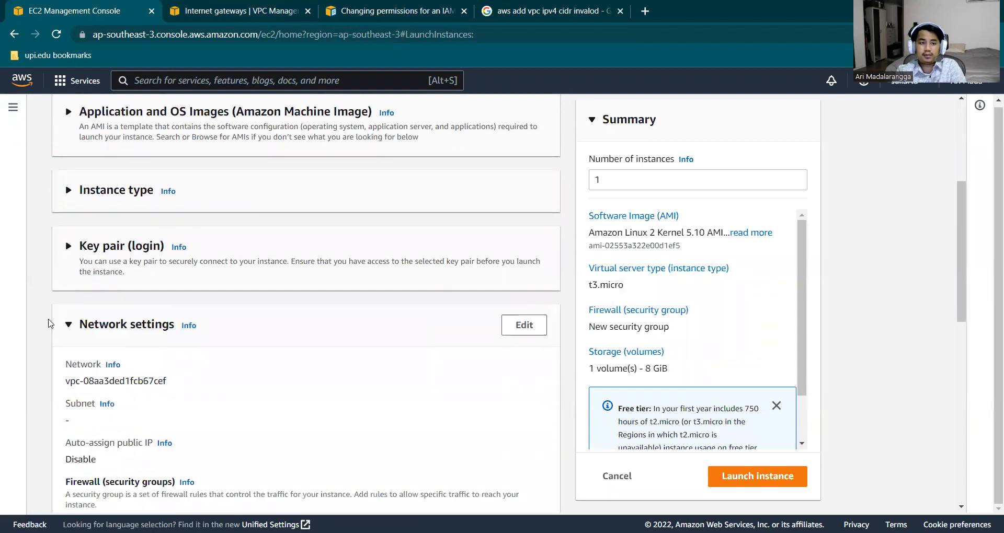
Step: Edit the network settings and place the instance in VPC-B
{"action": "scroll", "coordinate": [38, 321], "scroll_direction": "down", "scroll_amount": 3}
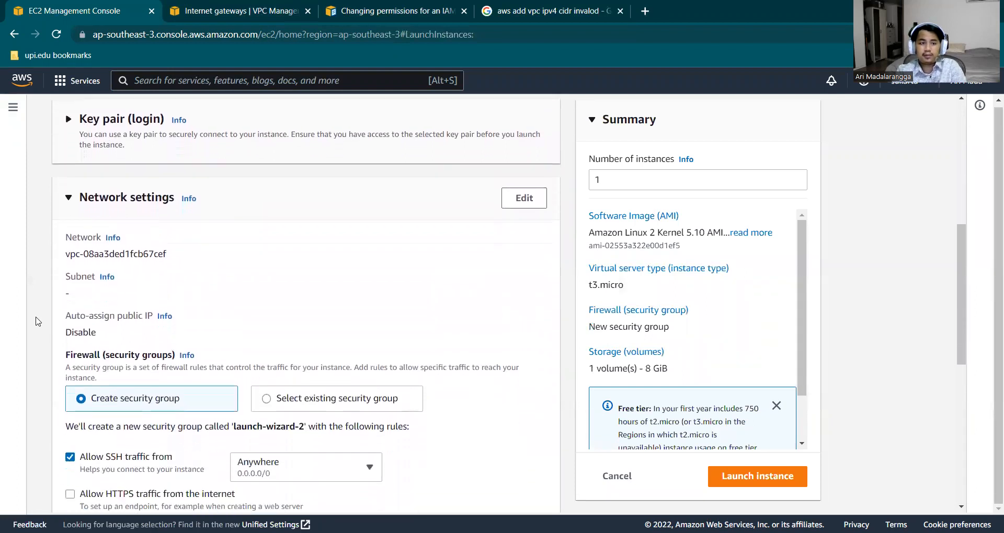
{"action": "left_click", "coordinate": [524, 146]}
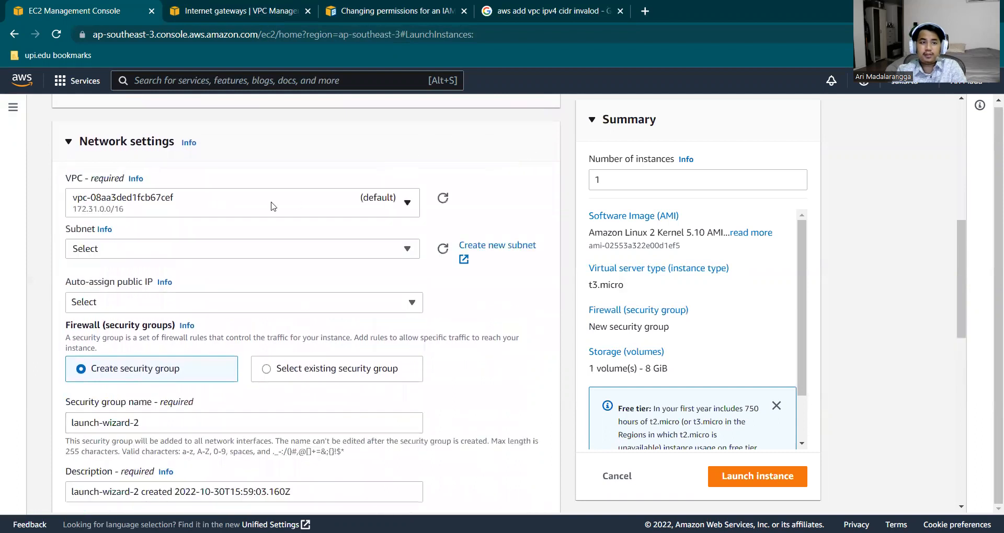
{"action": "left_click", "coordinate": [271, 203]}
{"action": "left_click", "coordinate": [212, 254]}
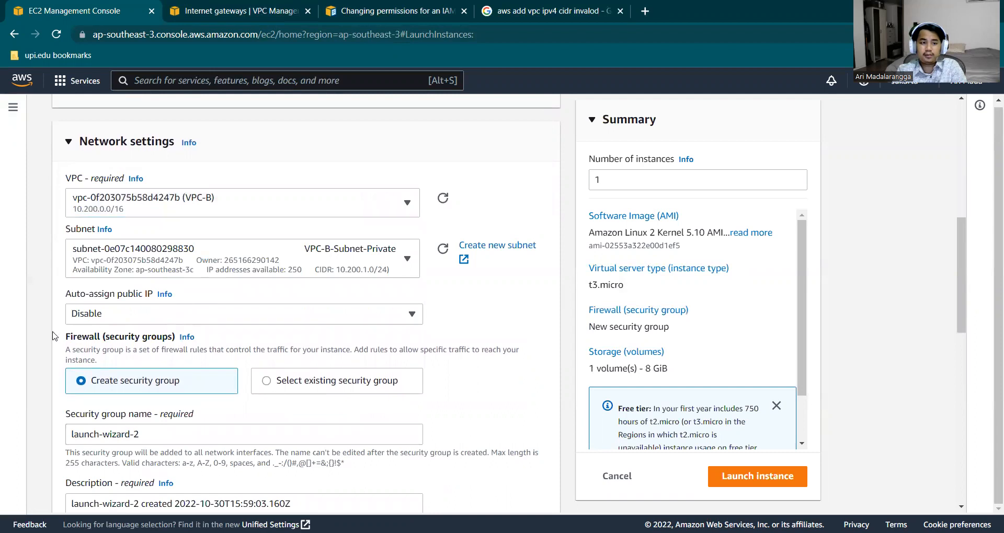
Step: Name the new security group VPC-B-SG-Private and use the same text as its description
{"action": "left_click_drag", "start_coordinate": [54, 336], "coordinate": [100, 337]}
{"action": "scroll", "coordinate": [163, 352], "scroll_direction": "down", "scroll_amount": 3}
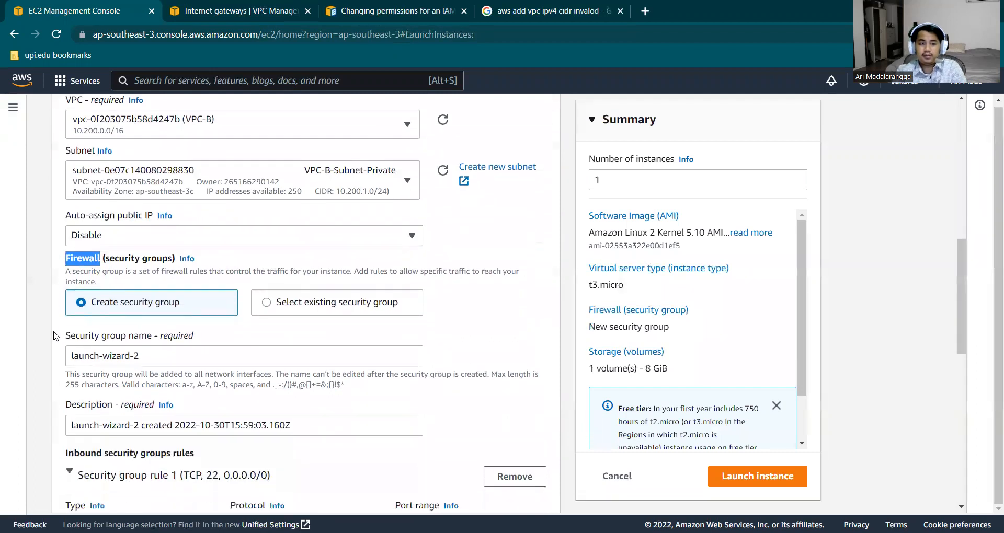
{"action": "left_click_drag", "start_coordinate": [163, 353], "coordinate": [5, 381]}
{"action": "type", "text": "VPC"}
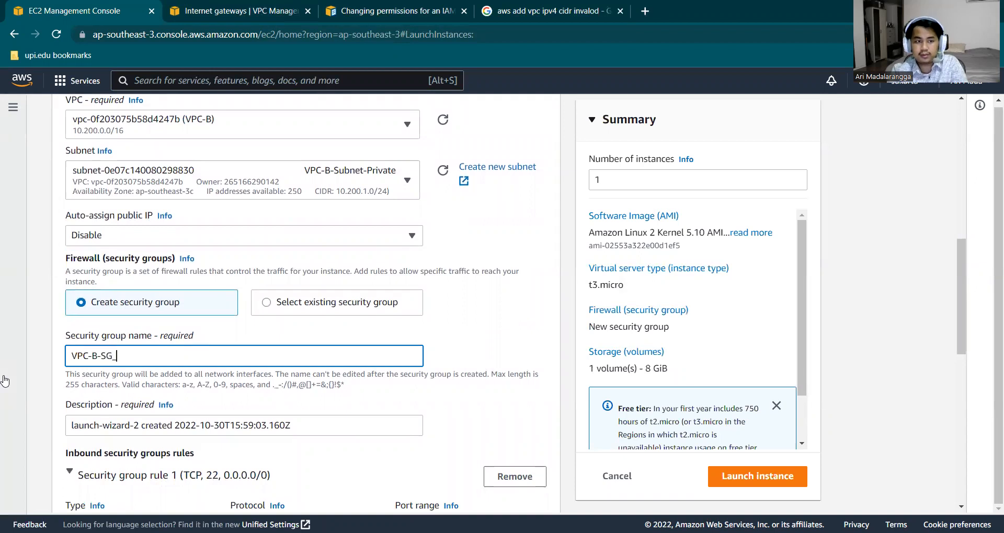
{"action": "type", "text": "-B-SG-Private"}
{"action": "key", "text": "Tab"}
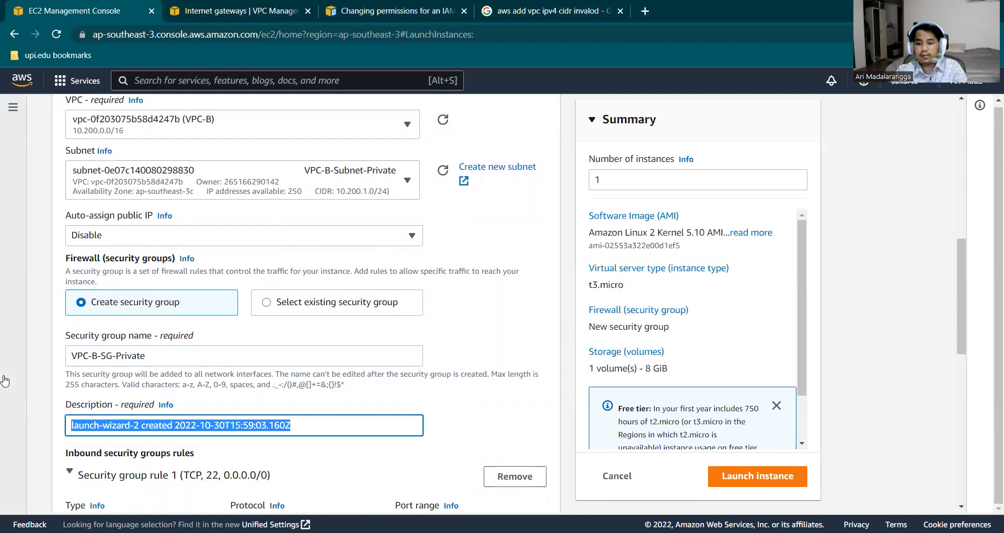
{"action": "key", "text": "BackSpace"}
{"action": "type", "text": "VPC-B-SG"}
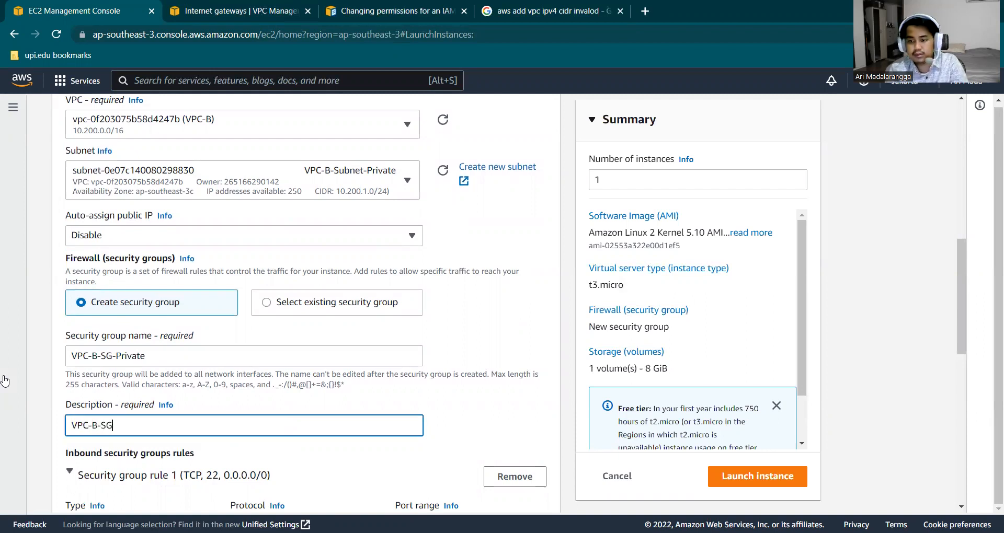
{"action": "type", "text": "-"}
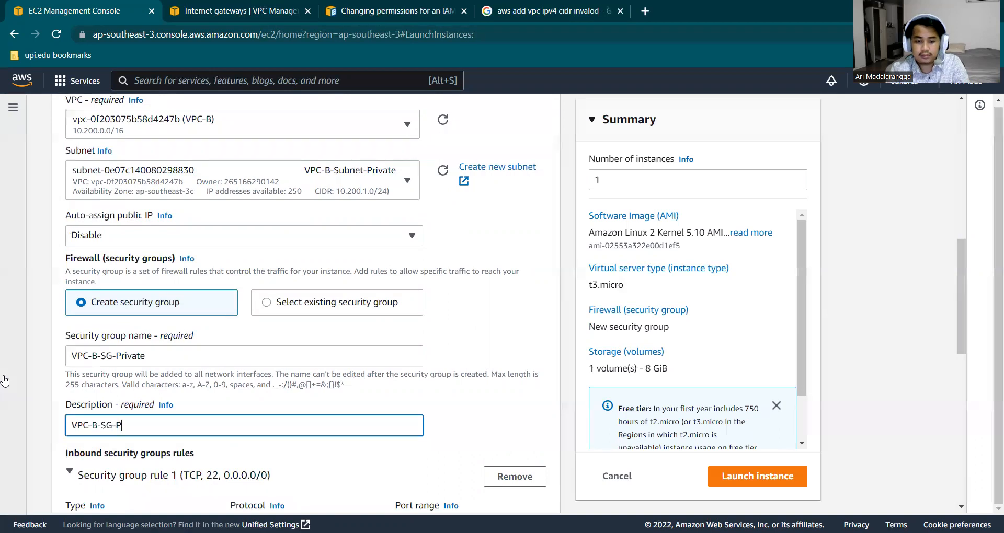
{"action": "type", "text": "Private"}
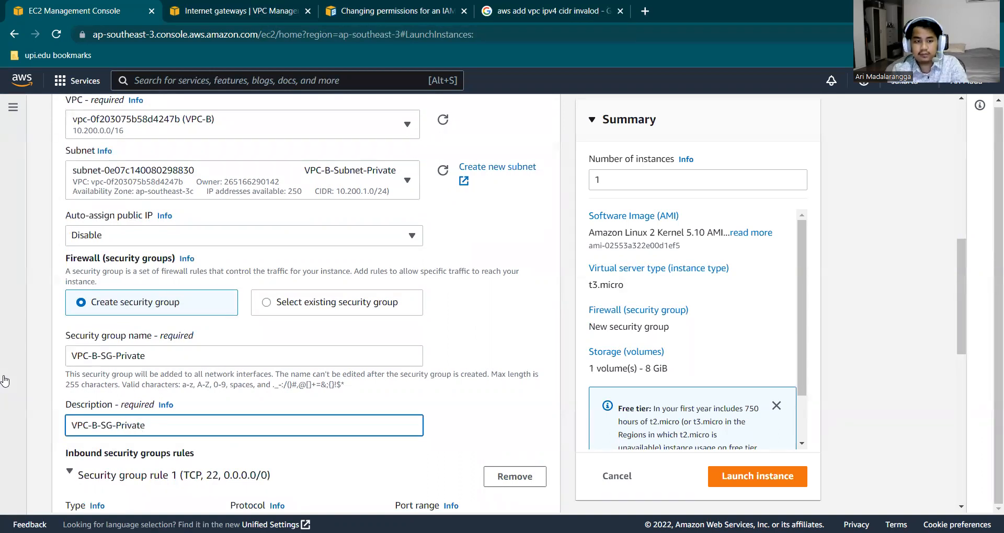
Step: Restrict the inbound SSH rule to a custom source of 10.100.1.0/24
{"action": "left_click", "coordinate": [51, 439]}
{"action": "scroll", "coordinate": [50, 440], "scroll_direction": "down", "scroll_amount": 1}
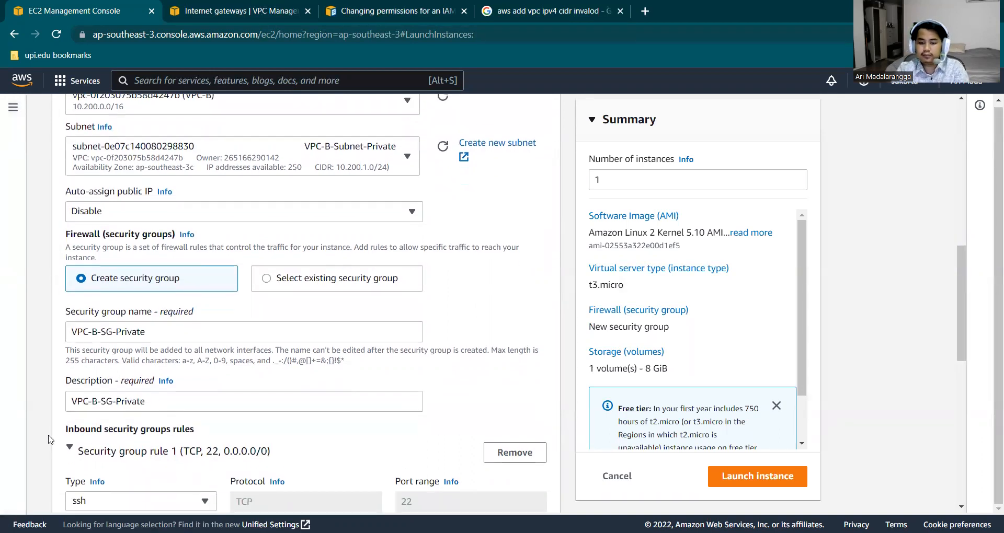
{"action": "scroll", "coordinate": [49, 439], "scroll_direction": "down", "scroll_amount": 3}
{"action": "left_click", "coordinate": [102, 399]}
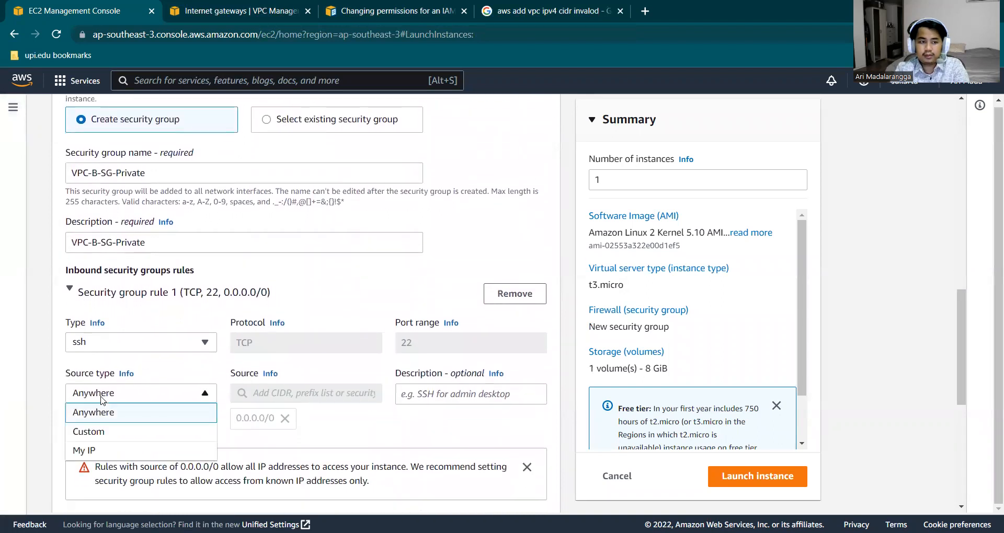
{"action": "left_click", "coordinate": [99, 431]}
{"action": "left_click", "coordinate": [284, 388]}
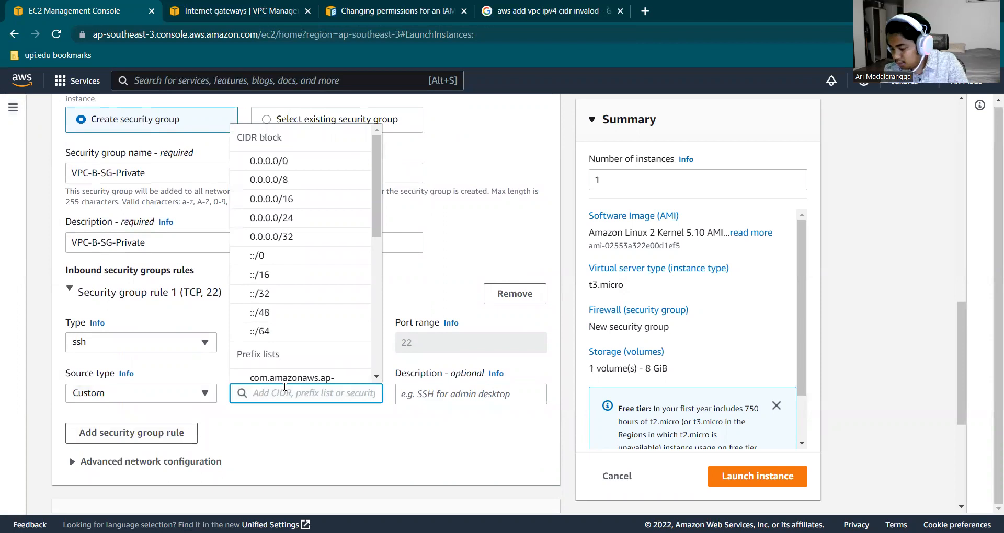
{"action": "type", "text": "10.100"}
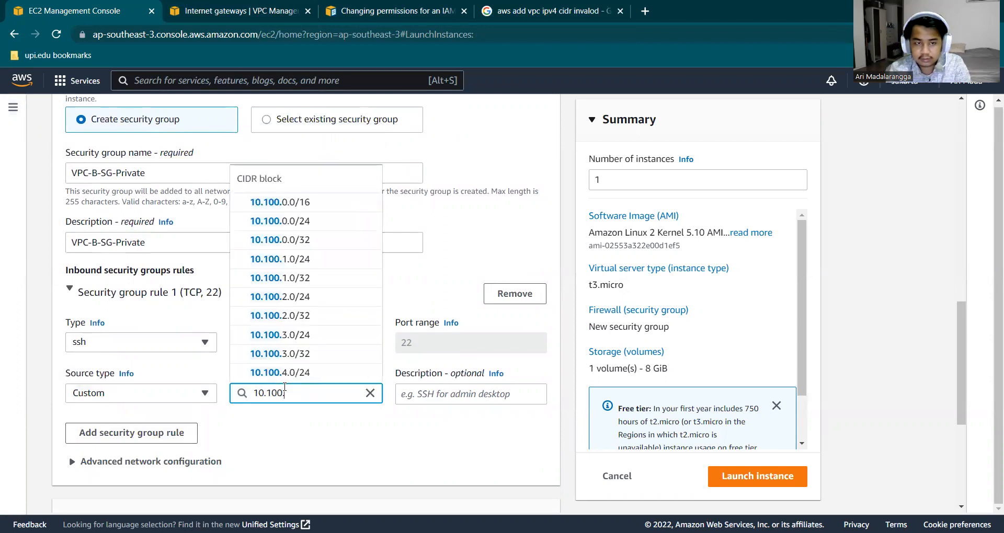
{"action": "type", "text": ".1.0"}
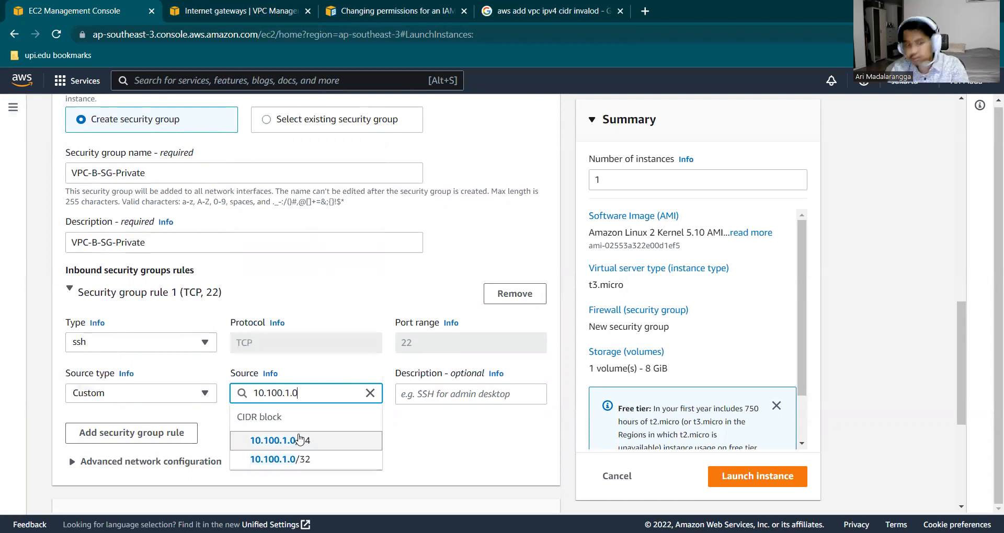
{"action": "left_click", "coordinate": [299, 439]}
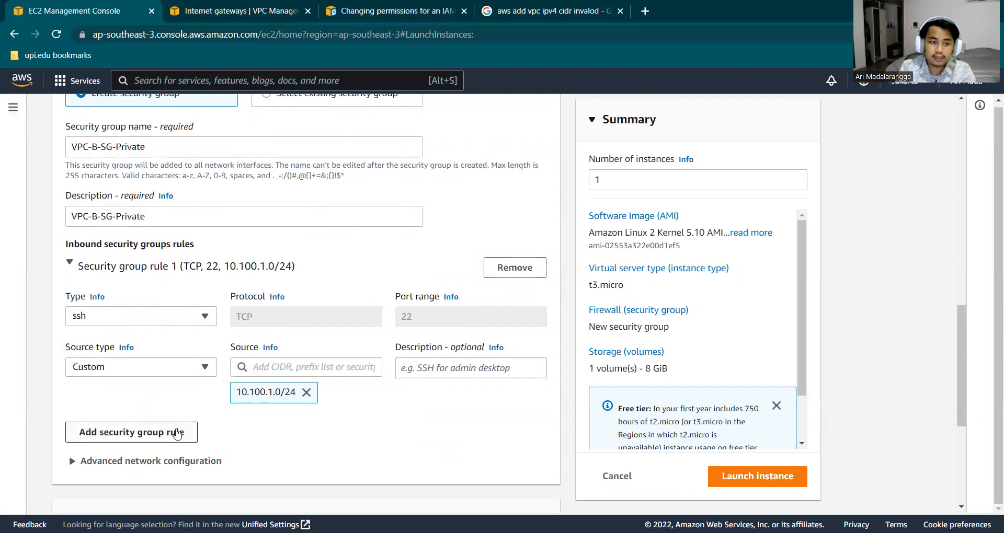
Step: Add a second inbound security group rule of type All ICMP - IPv4
{"action": "left_click", "coordinate": [134, 440]}
{"action": "scroll", "coordinate": [299, 425], "scroll_direction": "down", "scroll_amount": 1}
{"action": "scroll", "coordinate": [299, 425], "scroll_direction": "down", "scroll_amount": 2}
{"action": "left_click", "coordinate": [168, 379]}
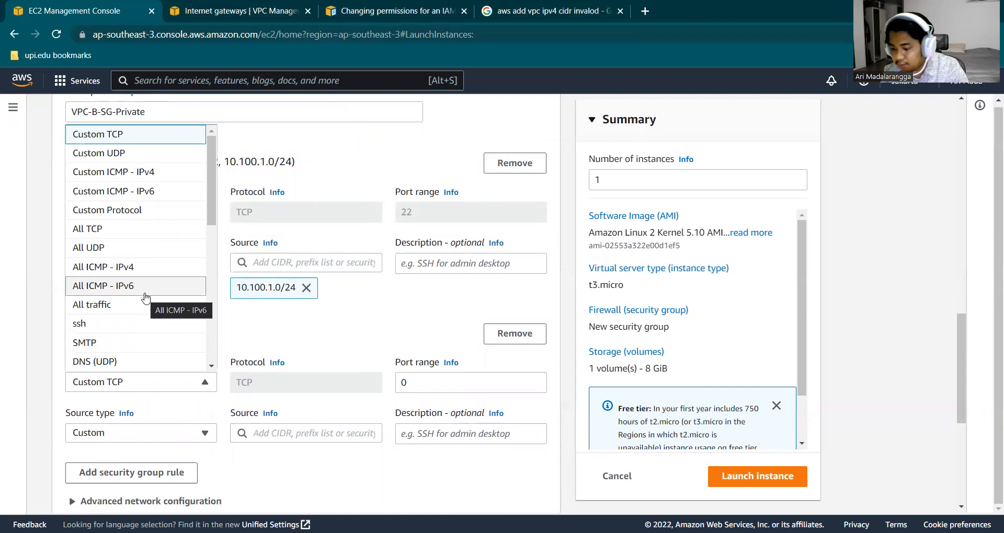
{"action": "left_click", "coordinate": [132, 268]}
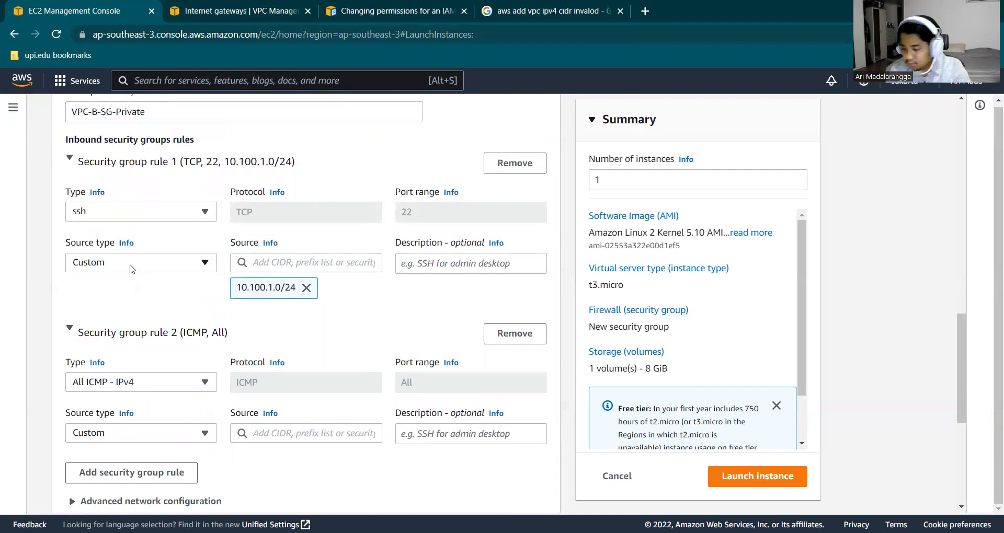
{"action": "left_click", "coordinate": [308, 342]}
{"action": "left_click", "coordinate": [308, 342]}
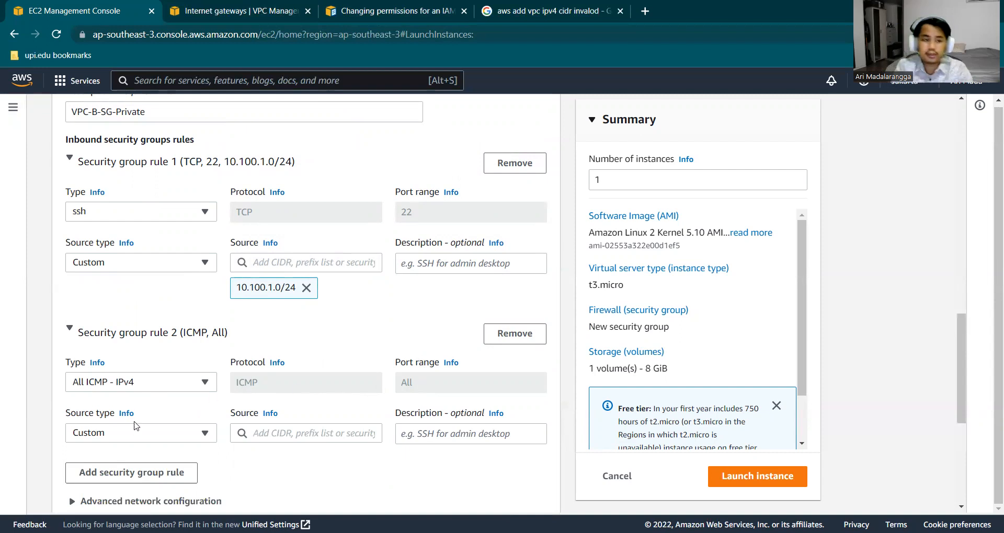
Step: Set the source of the ICMP rule to 10.100.1.0/24
{"action": "left_click", "coordinate": [272, 430]}
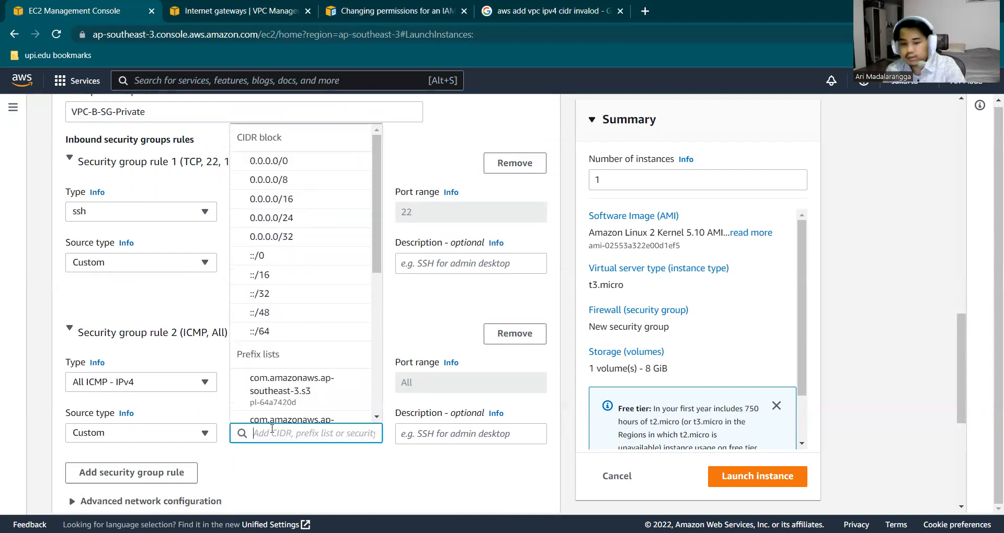
{"action": "type", "text": "10."}
{"action": "type", "text": "00.1.0"}
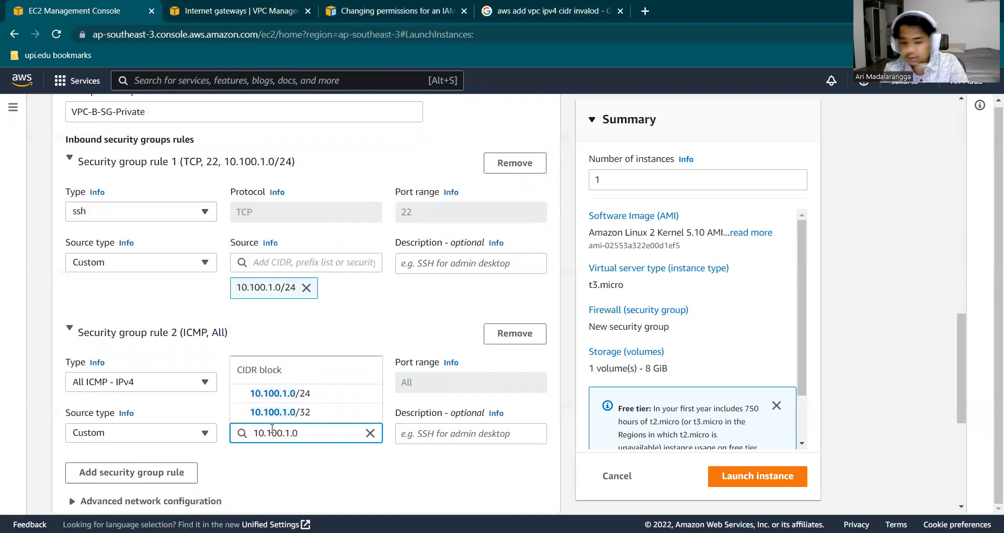
{"action": "type", "text": "/"}
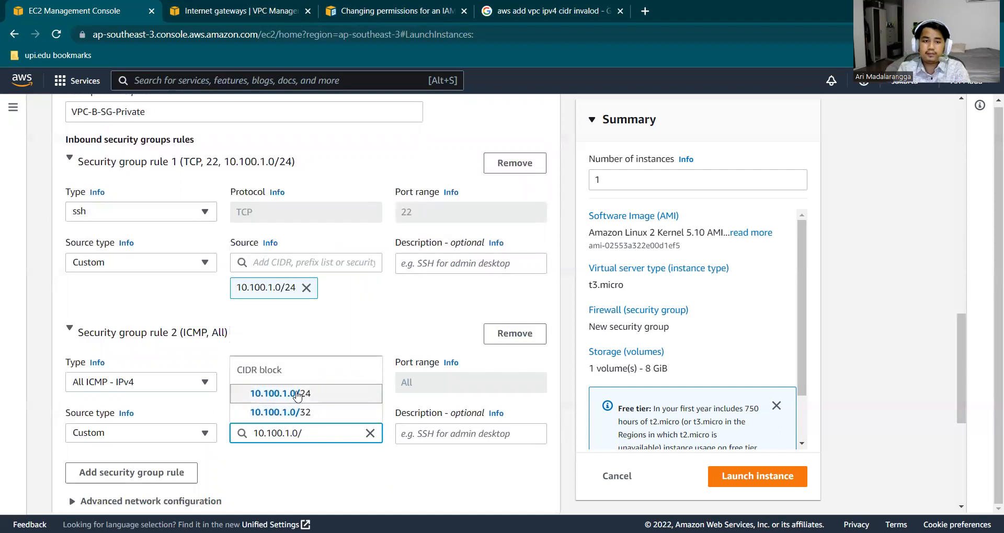
{"action": "left_click", "coordinate": [297, 397]}
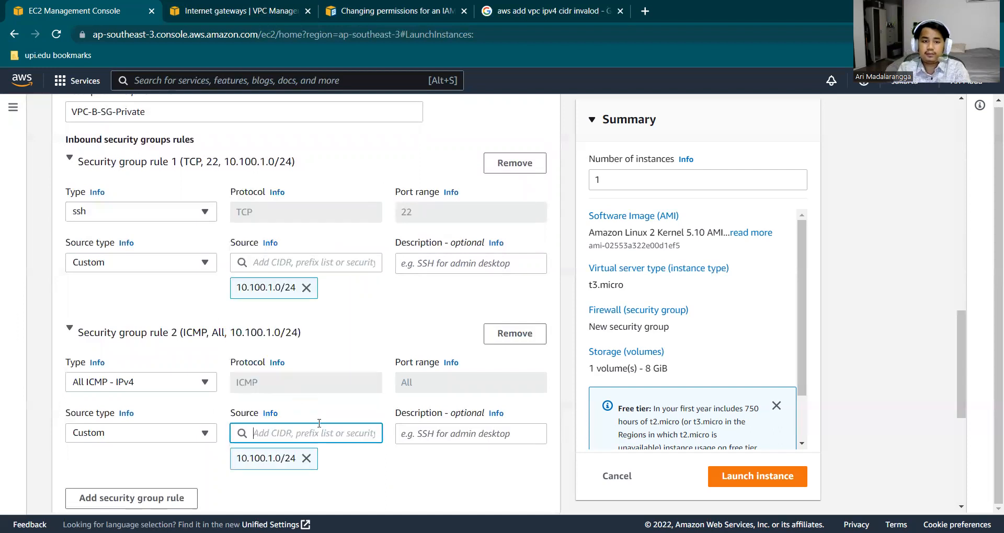
{"action": "right_click", "coordinate": [387, 485]}
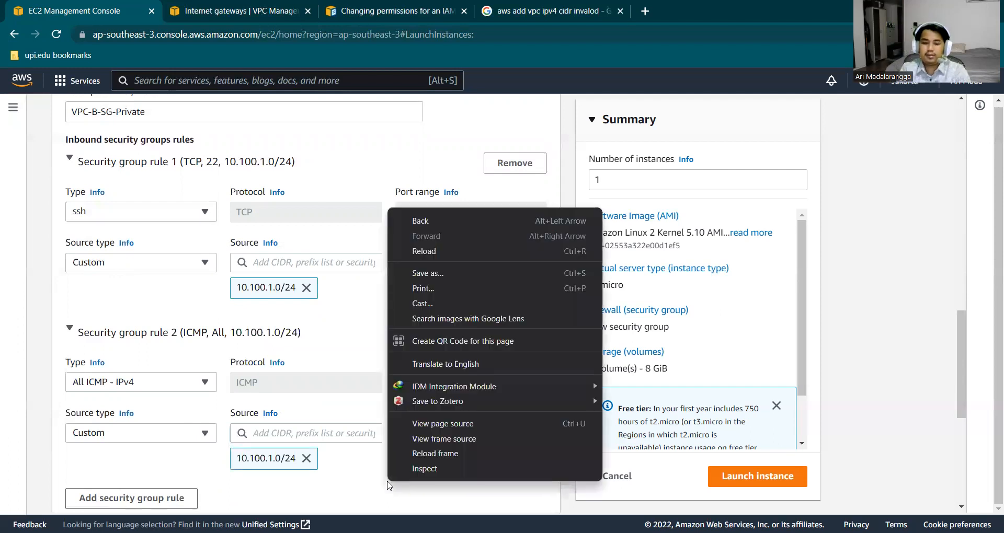
{"action": "left_click", "coordinate": [387, 486]}
Step: Try to launch the instance with this configuration and retry the failed tasks
{"action": "scroll", "coordinate": [388, 485], "scroll_direction": "down", "scroll_amount": 4}
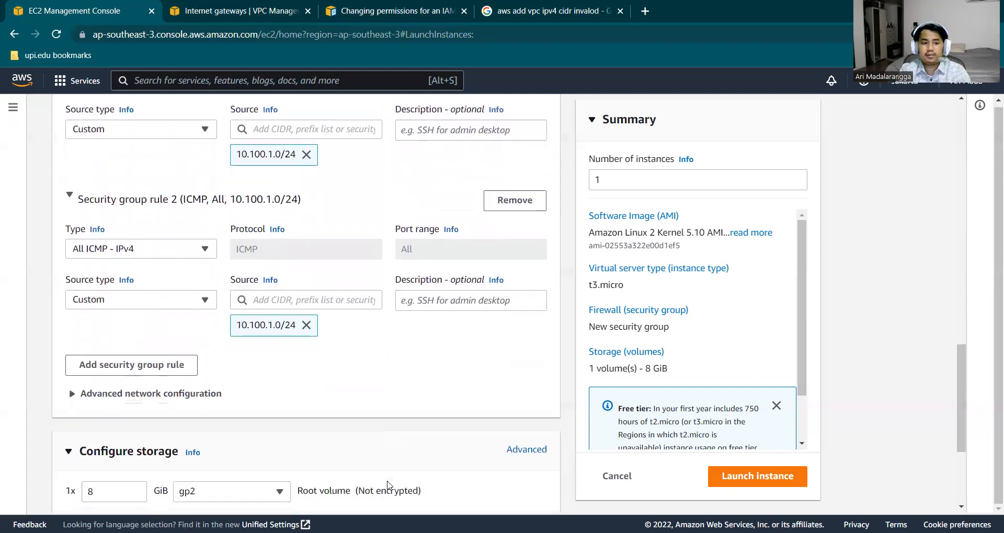
{"action": "scroll", "coordinate": [387, 486], "scroll_direction": "down", "scroll_amount": 2}
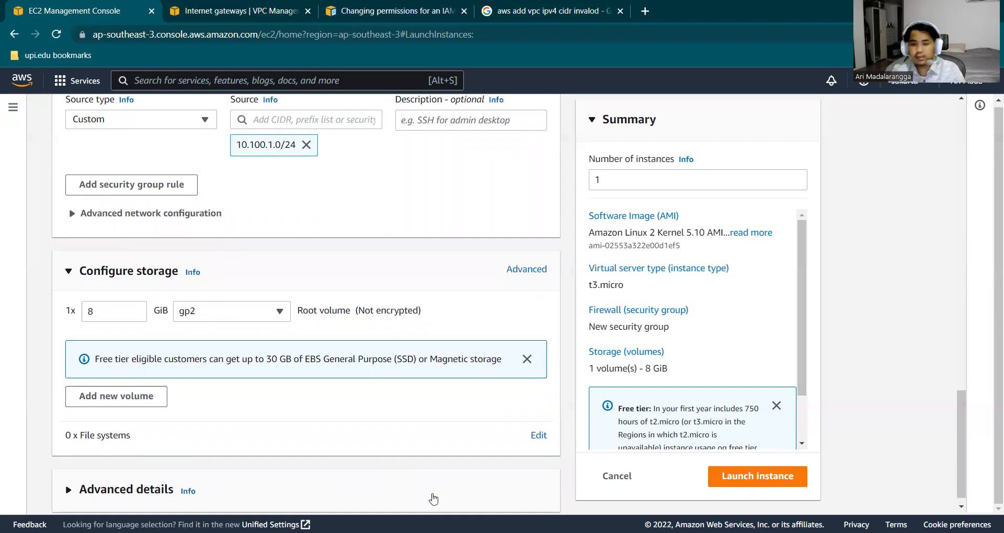
{"action": "left_click", "coordinate": [725, 480]}
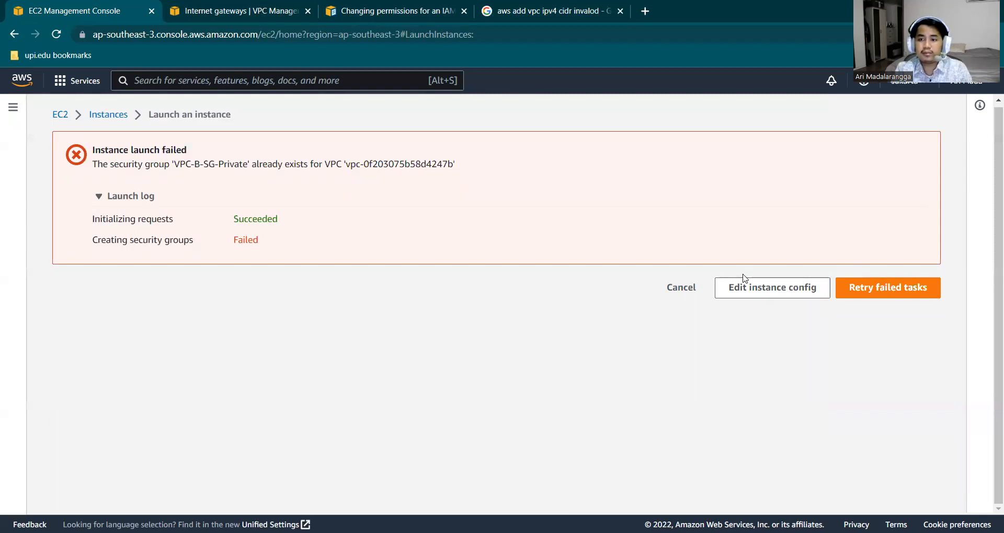
{"action": "left_click", "coordinate": [895, 294]}
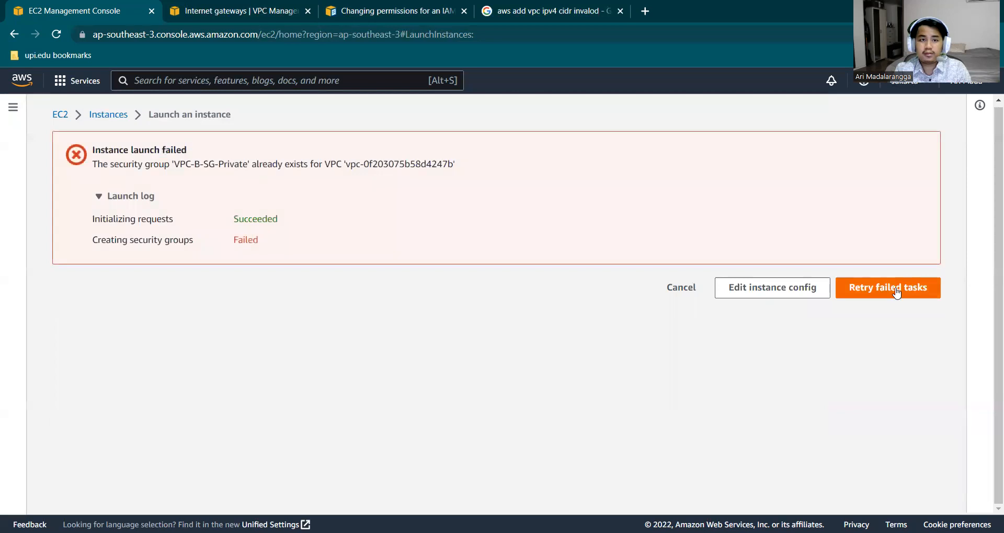
Step: Go back to the instance configuration, then leave it and return to the instances list
{"action": "left_click", "coordinate": [800, 289]}
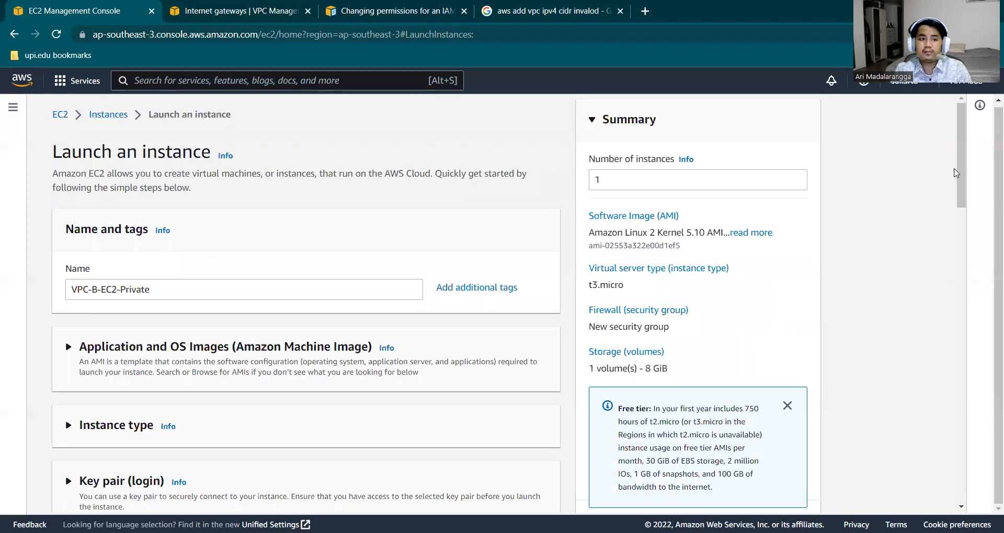
{"action": "left_click", "coordinate": [971, 259]}
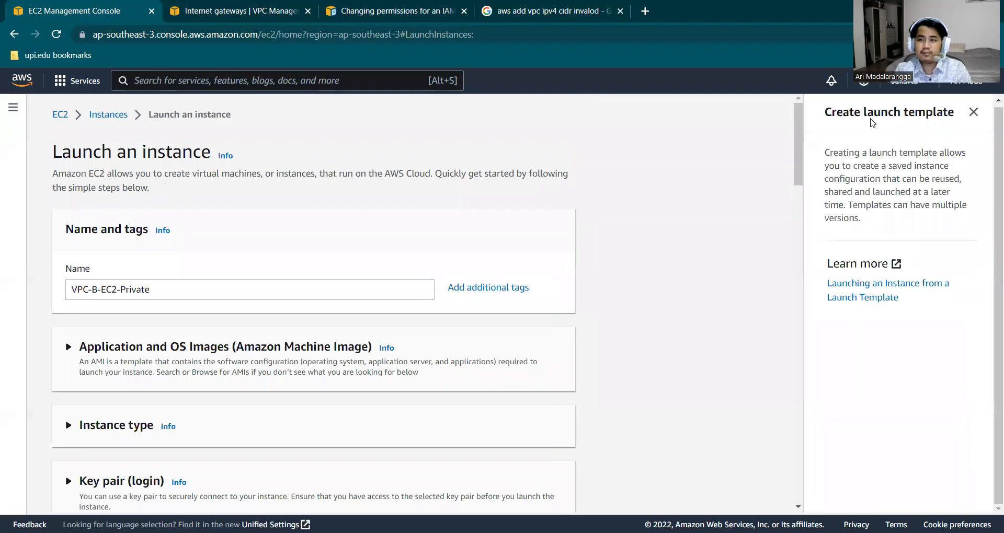
{"action": "left_click", "coordinate": [7, 107]}
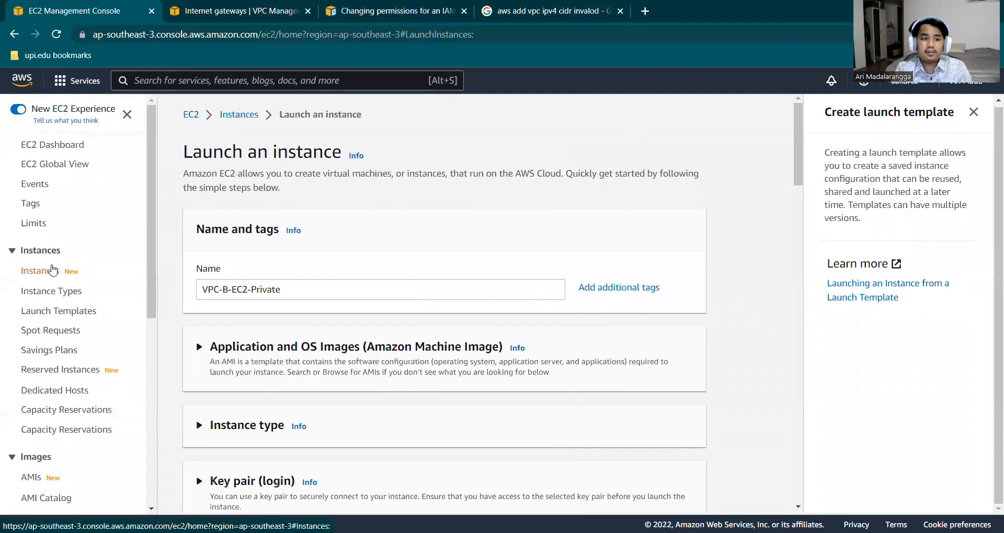
{"action": "left_click", "coordinate": [55, 148]}
{"action": "left_click", "coordinate": [50, 273]}
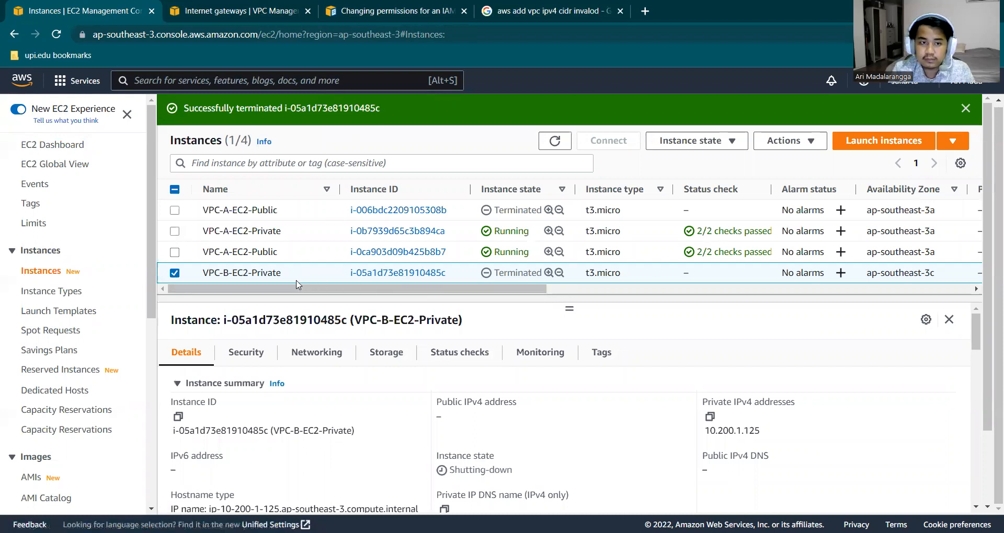
Step: Rename the new security group in the instance launch configuration to VPC-B-SG-Private2
{"action": "left_click", "coordinate": [797, 139]}
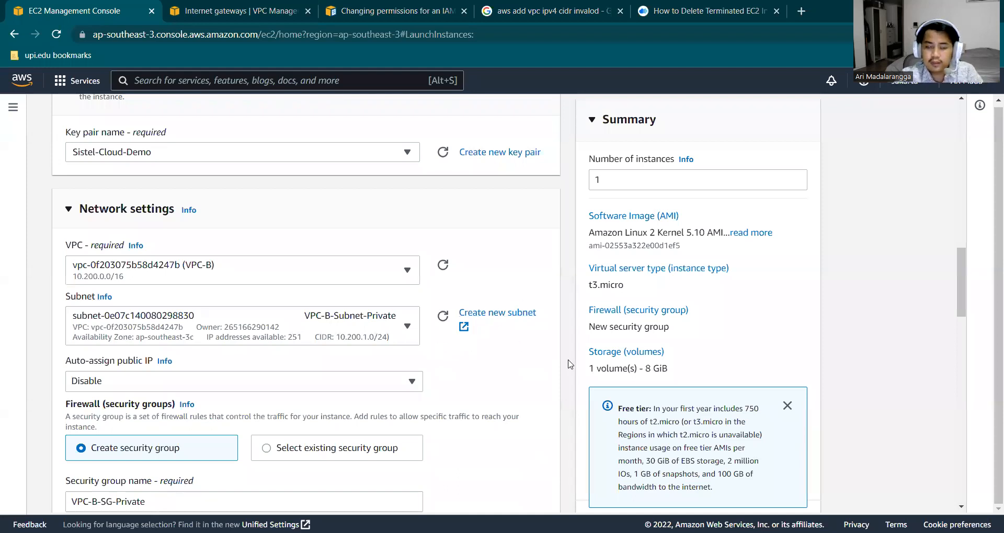
{"action": "scroll", "coordinate": [568, 364], "scroll_direction": "down", "scroll_amount": 4}
{"action": "left_click", "coordinate": [343, 321]}
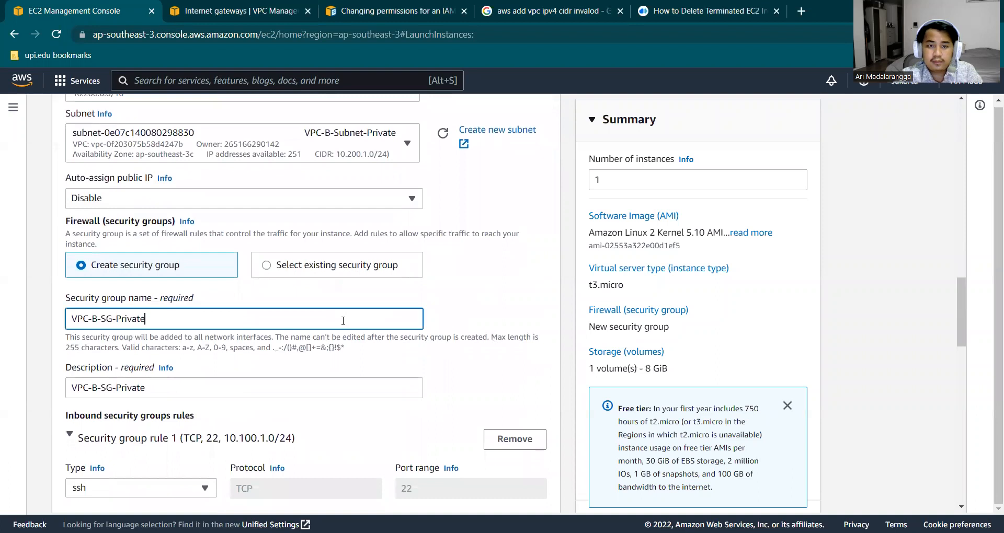
{"action": "type", "text": "2"}
{"action": "left_click", "coordinate": [309, 380]}
{"action": "left_click_drag", "start_coordinate": [561, 337], "coordinate": [561, 335]}
{"action": "left_click", "coordinate": [562, 335]}
Step: Launch the instance with the renamed security group and open the list of all instances
{"action": "scroll", "coordinate": [566, 340], "scroll_direction": "down", "scroll_amount": 13}
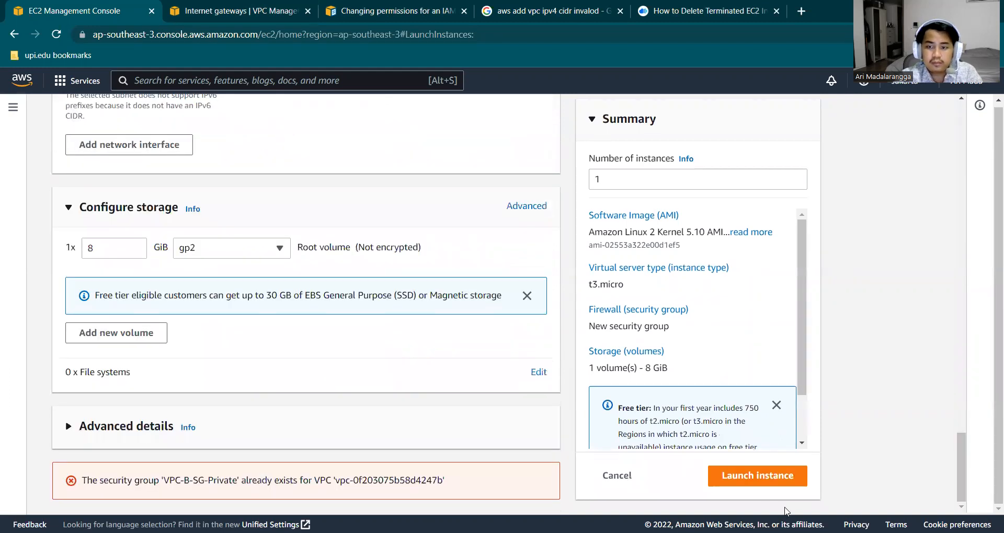
{"action": "left_click", "coordinate": [787, 483]}
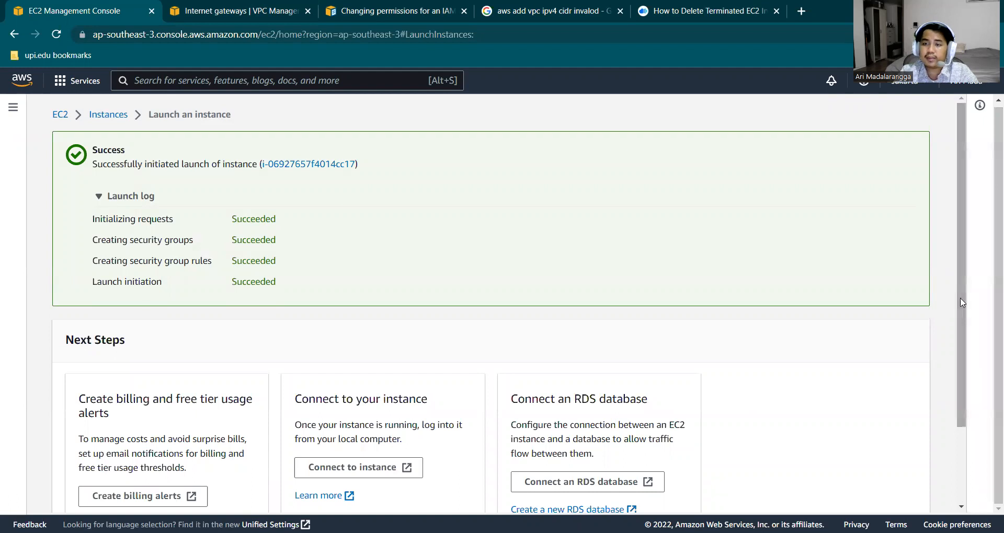
{"action": "scroll", "coordinate": [962, 302], "scroll_direction": "down", "scroll_amount": 2}
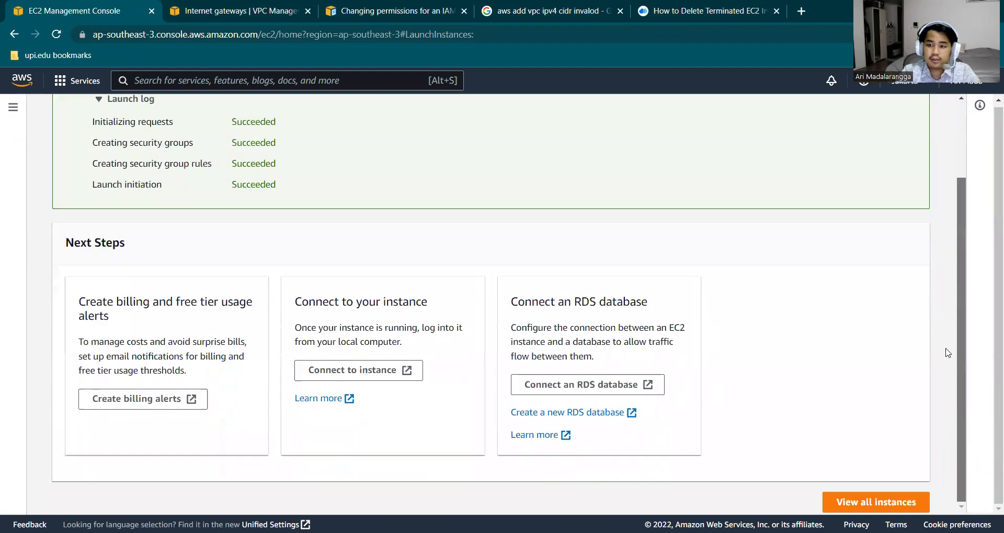
{"action": "left_click", "coordinate": [868, 503]}
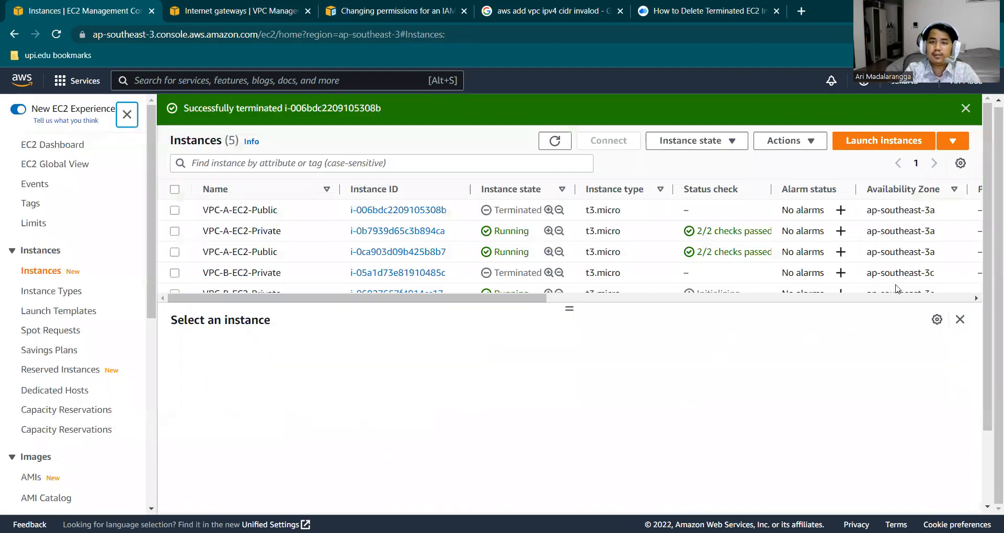
Step: Refresh the instances list and check the status of the newly launched VPC-B-EC2-Private instance
{"action": "left_click_drag", "start_coordinate": [988, 257], "coordinate": [984, 275]}
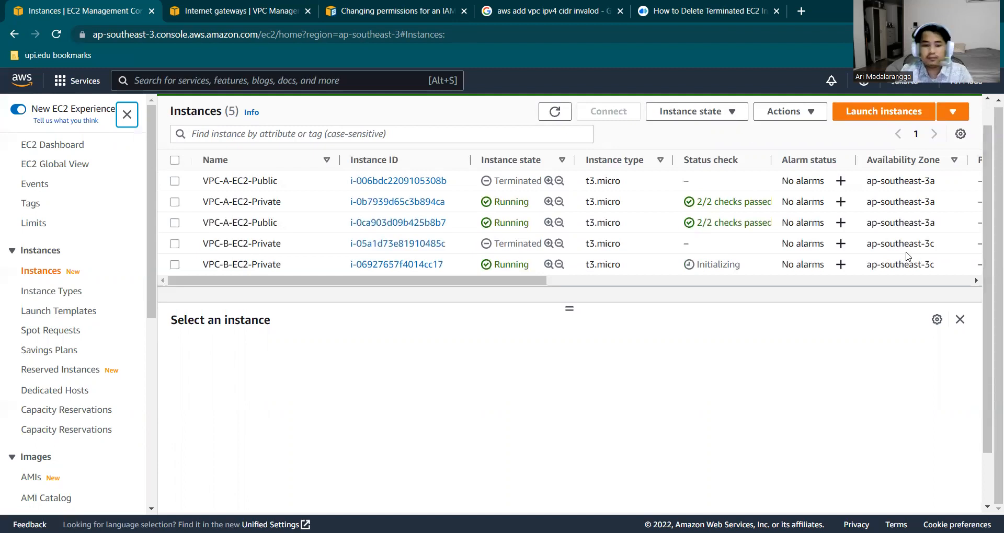
{"action": "key", "text": "F5"}
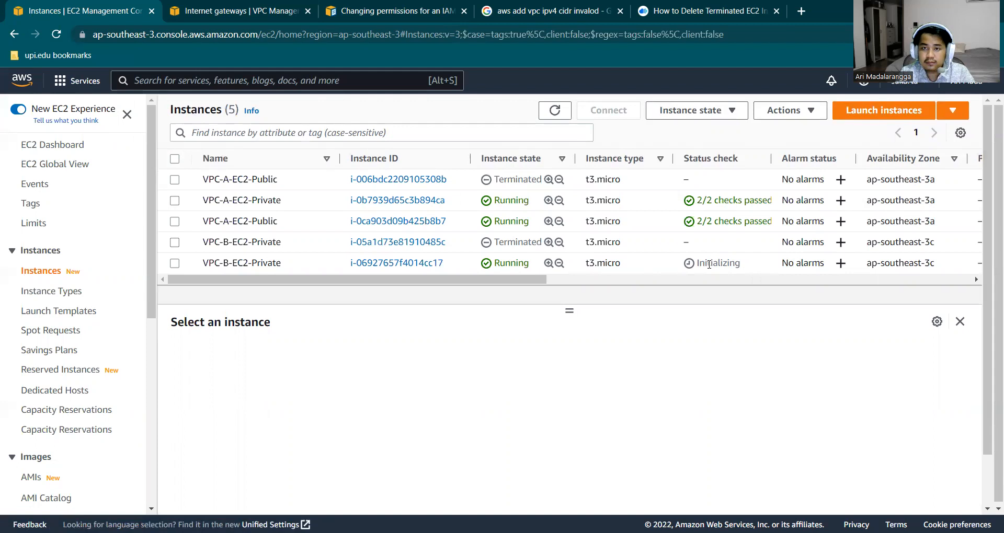
{"action": "key", "text": "F5"}
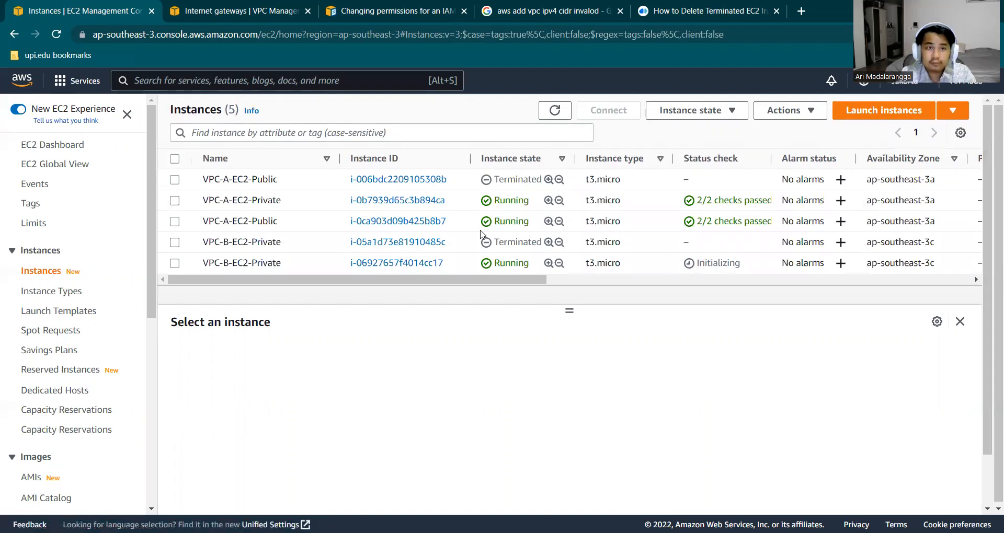
Step: Select the running VPC-A-EC2-Private, VPC-A-EC2-Public and VPC-B-EC2-Private instances together
{"action": "left_click", "coordinate": [174, 201]}
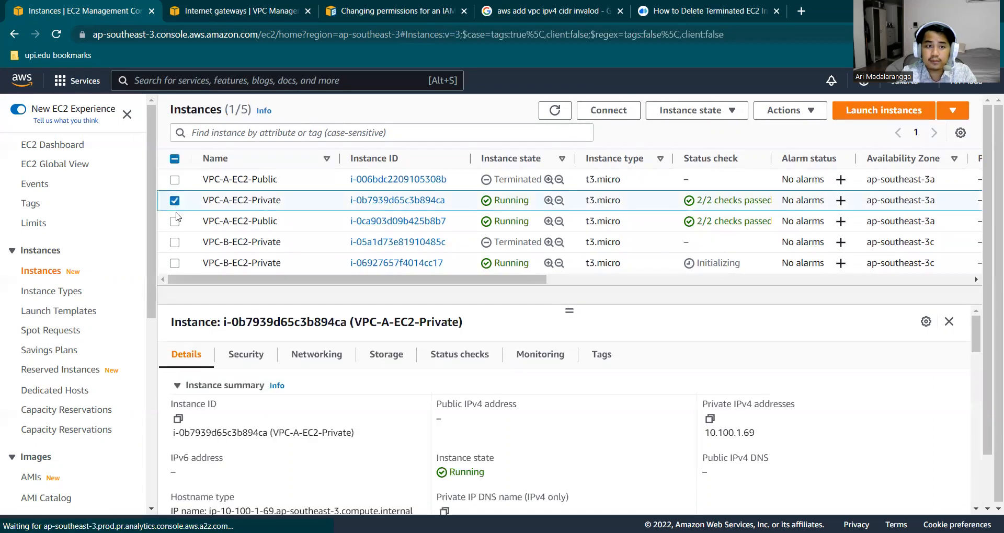
{"action": "left_click", "coordinate": [175, 221]}
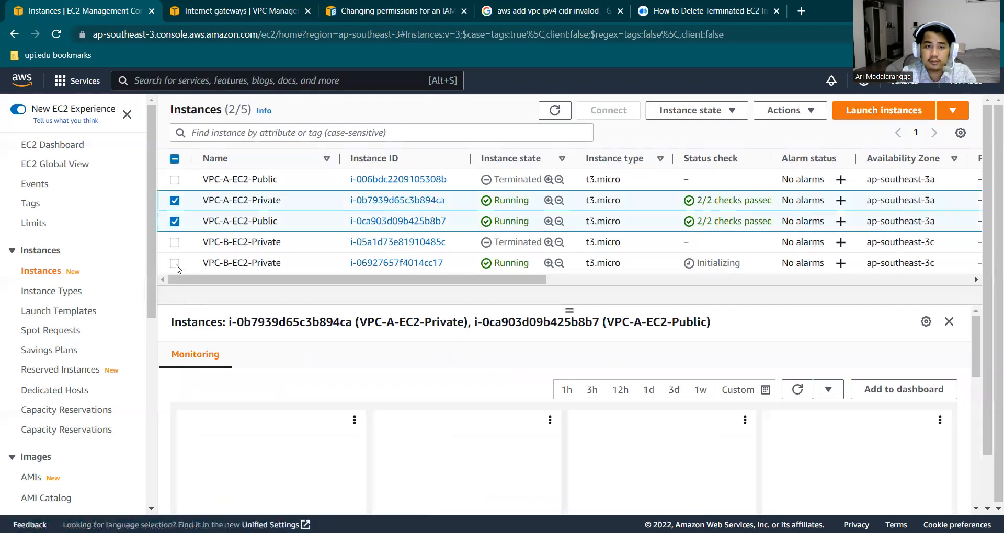
{"action": "left_click", "coordinate": [176, 264]}
{"action": "left_click", "coordinate": [892, 112]}
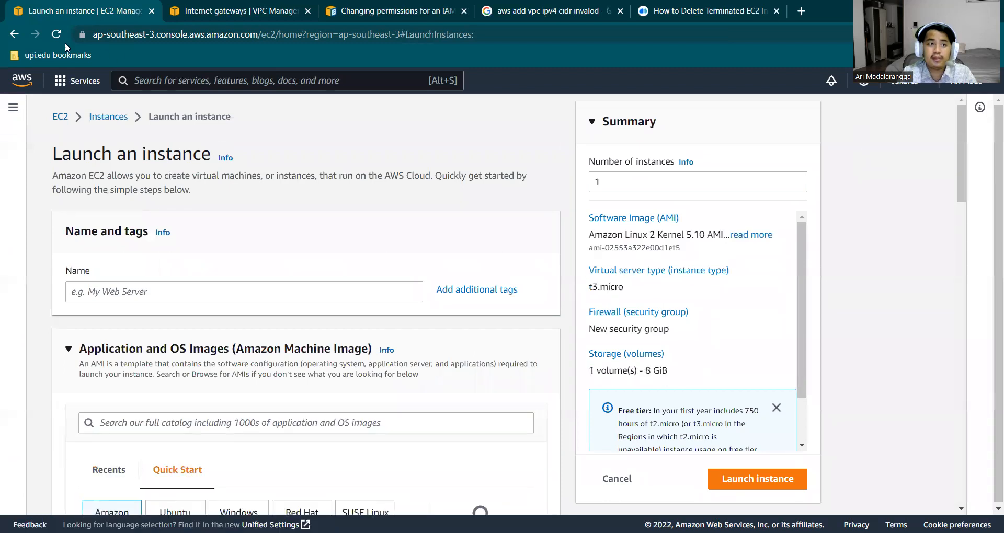
{"action": "left_click", "coordinate": [14, 34]}
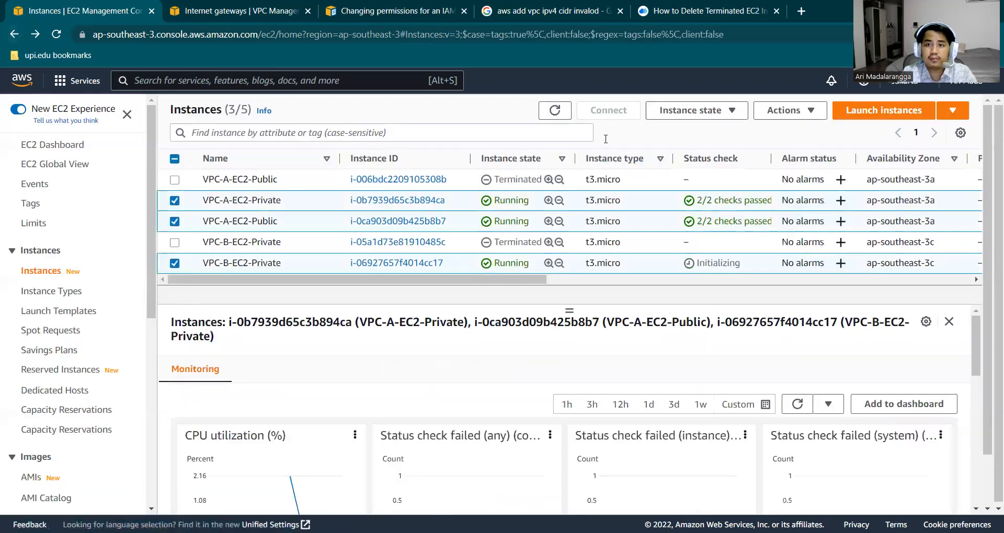
{"action": "left_click", "coordinate": [789, 116]}
{"action": "left_click", "coordinate": [791, 118]}
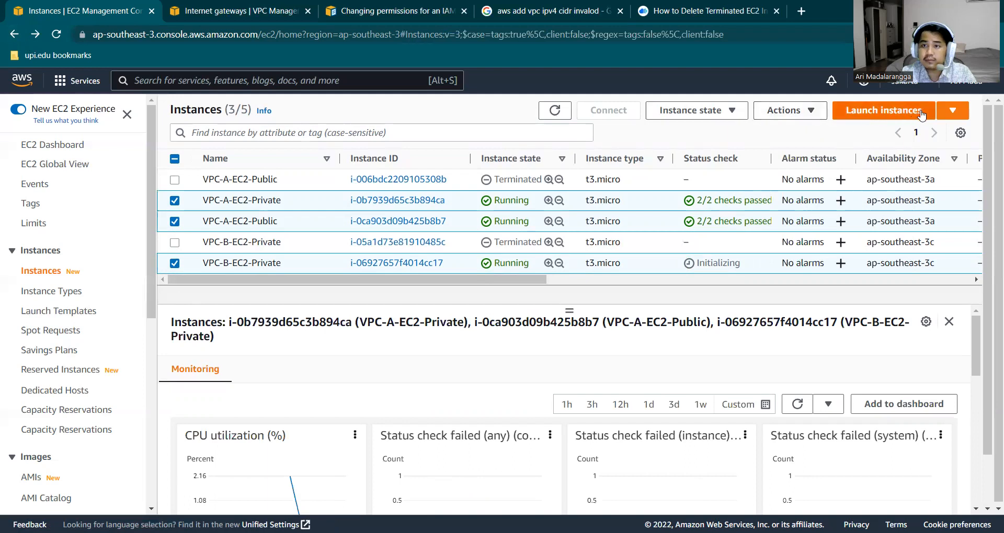
{"action": "left_click", "coordinate": [946, 117]}
{"action": "left_click", "coordinate": [939, 131]}
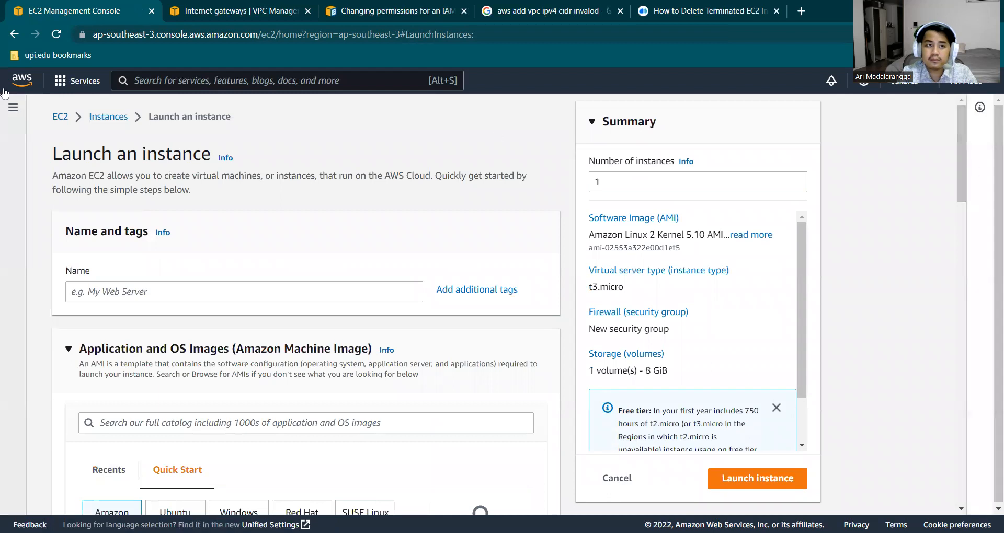
{"action": "left_click", "coordinate": [14, 34]}
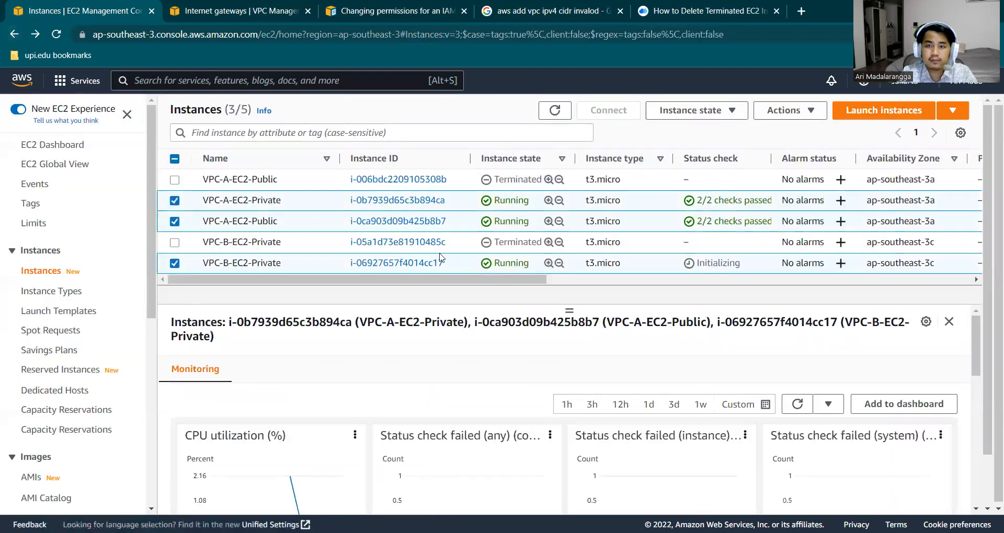
{"action": "left_click", "coordinate": [800, 114]}
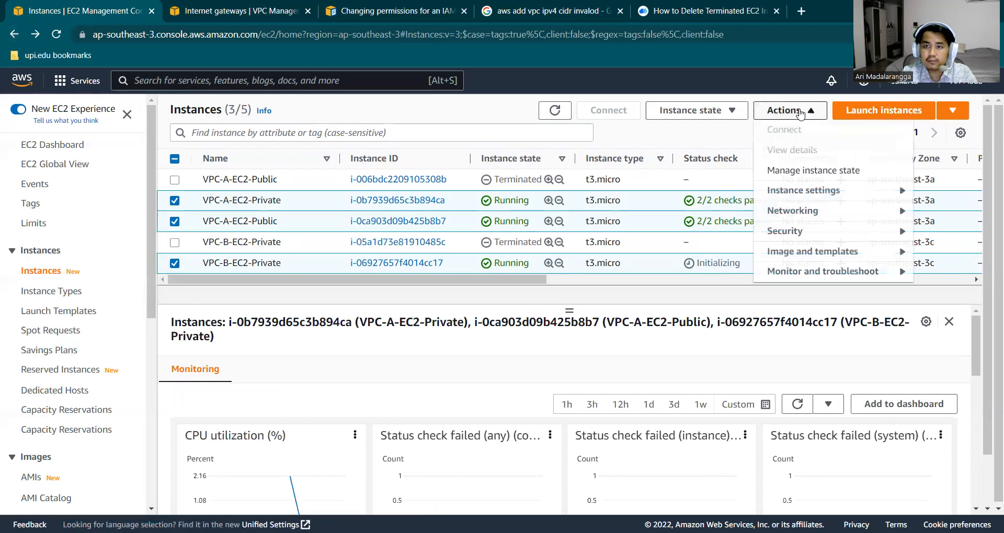
{"action": "left_click", "coordinate": [721, 117]}
{"action": "left_click", "coordinate": [721, 116]}
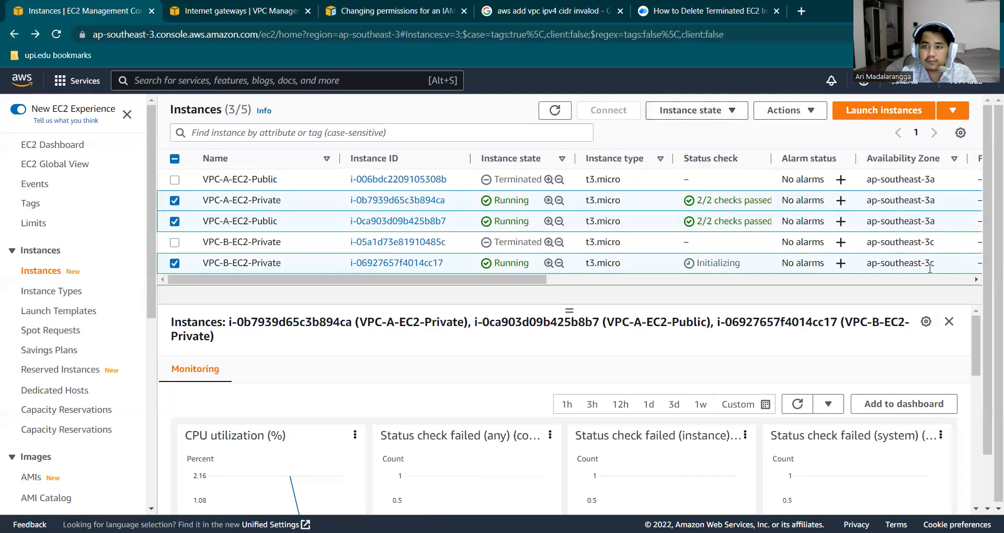
{"action": "left_click", "coordinate": [174, 264]}
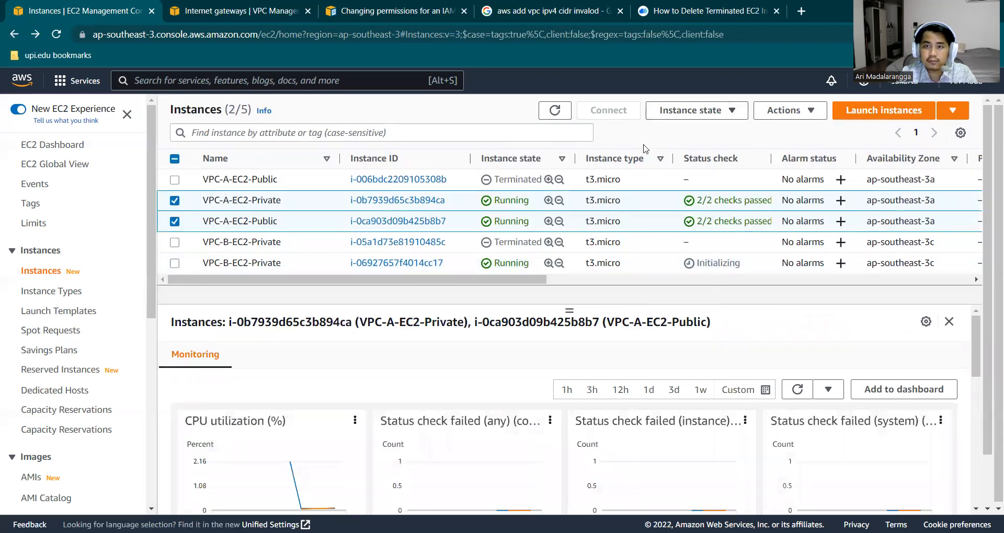
{"action": "left_click", "coordinate": [812, 114]}
{"action": "left_click", "coordinate": [806, 111]}
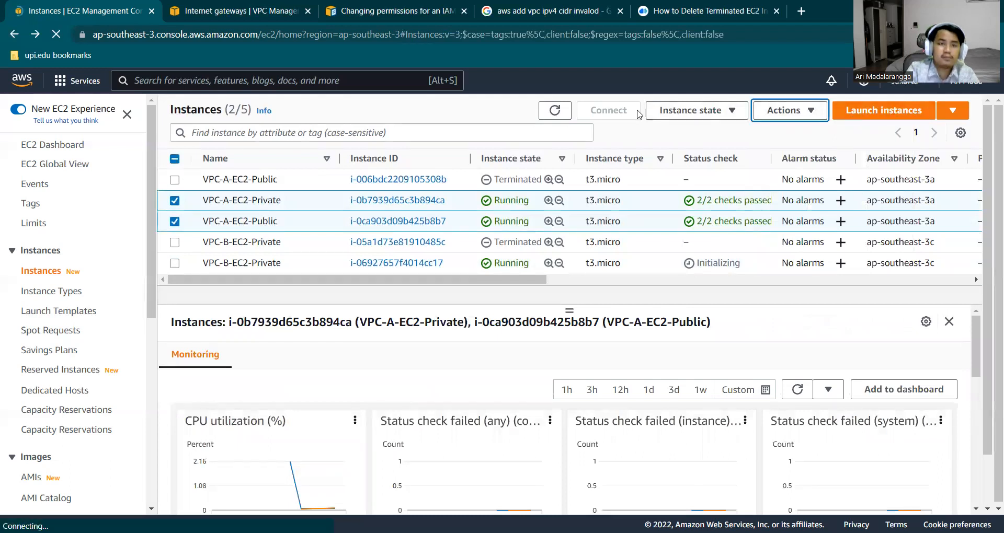
Step: Reload the instances list and look through all its entries
{"action": "key", "text": "F5"}
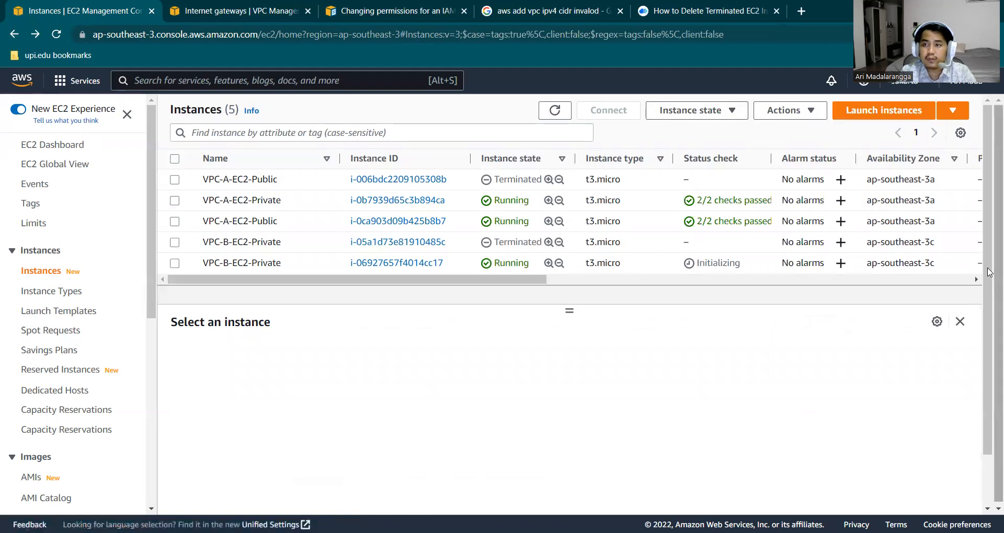
{"action": "scroll", "coordinate": [981, 325], "scroll_direction": "down", "scroll_amount": 1}
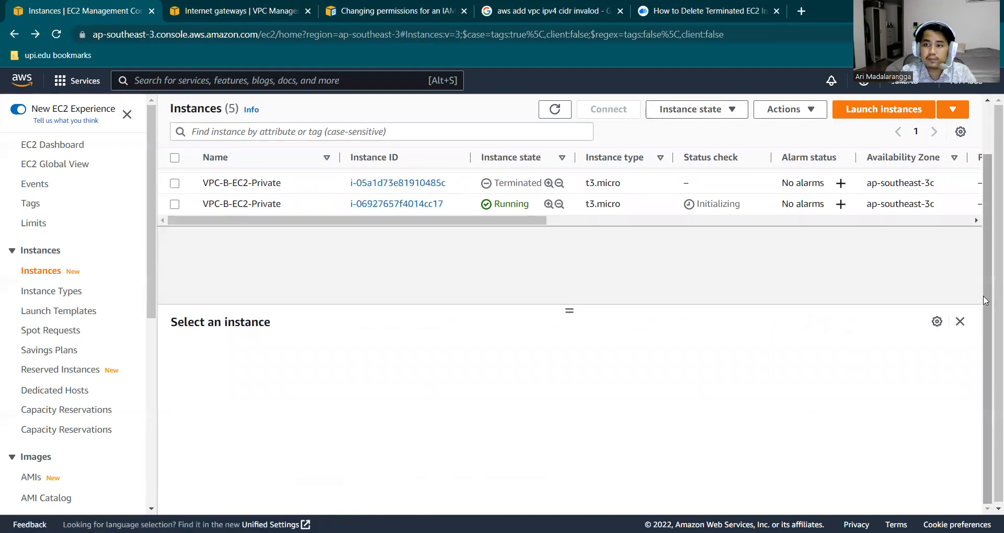
{"action": "scroll", "coordinate": [981, 325], "scroll_direction": "up", "scroll_amount": 1}
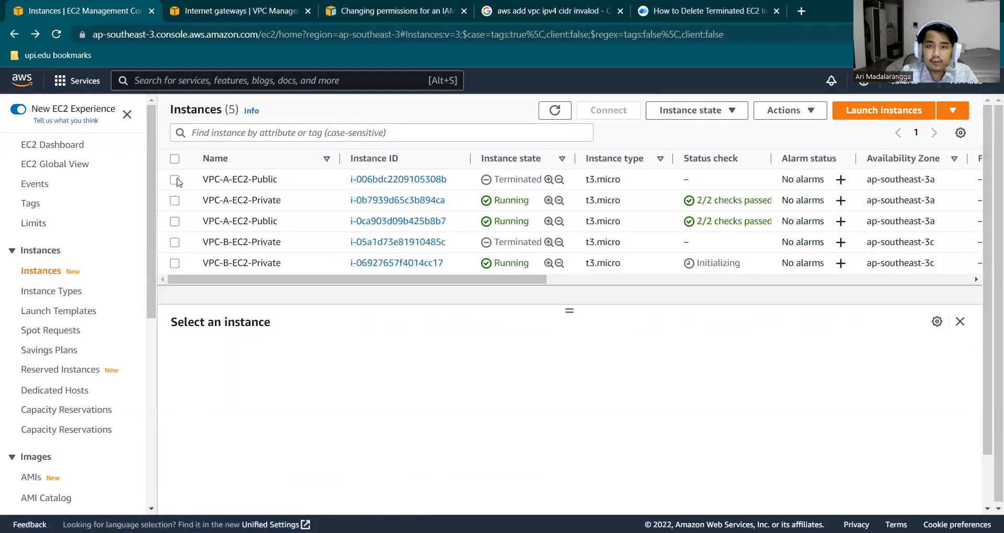
Step: Select the three running instances in VPC-A and VPC-B and examine their combined monitoring charts
{"action": "left_click", "coordinate": [175, 201]}
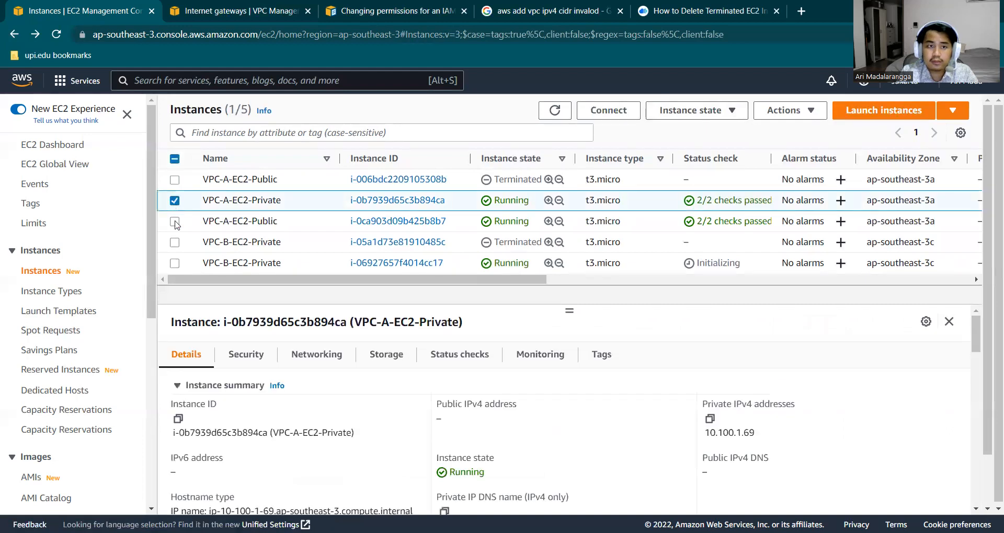
{"action": "left_click", "coordinate": [175, 222]}
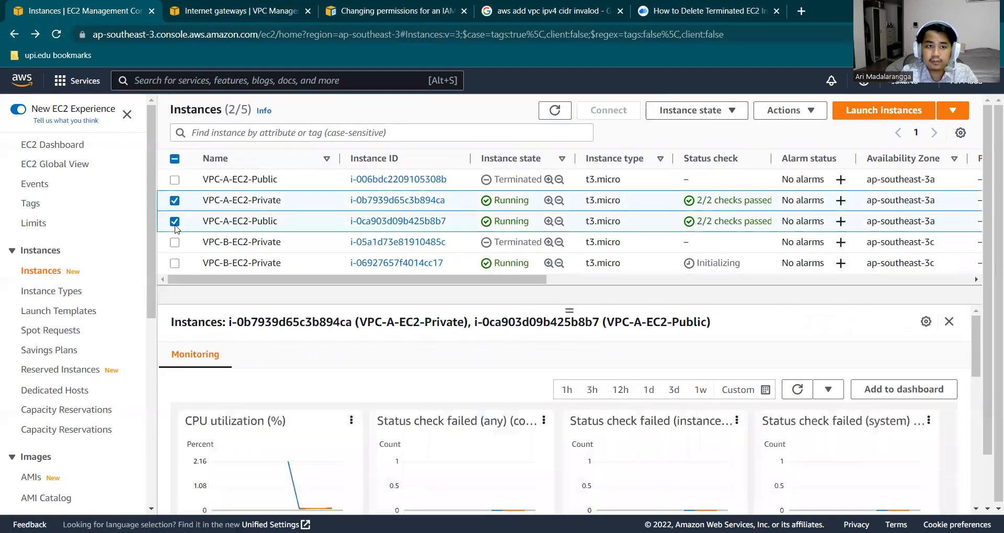
{"action": "left_click", "coordinate": [177, 264]}
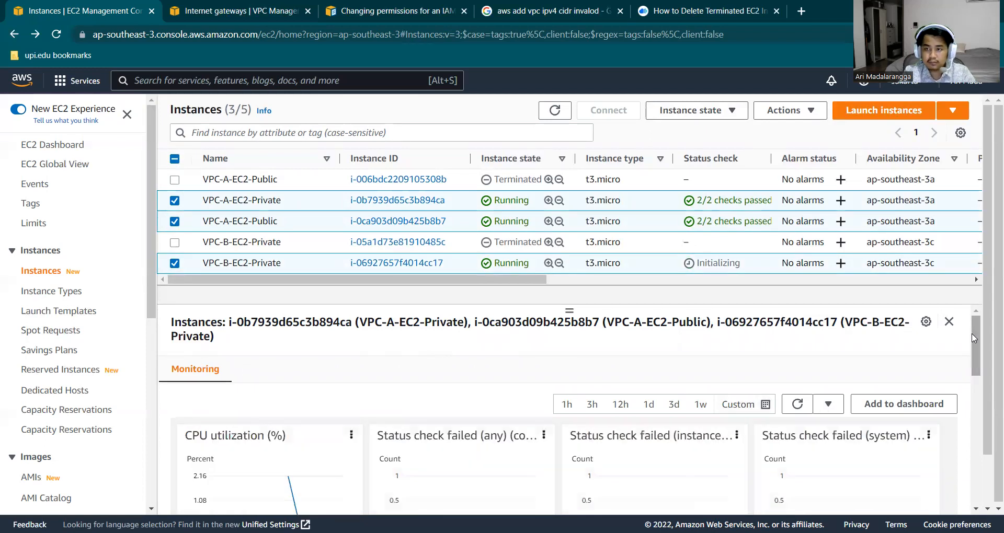
{"action": "left_click_drag", "start_coordinate": [972, 340], "coordinate": [973, 360]}
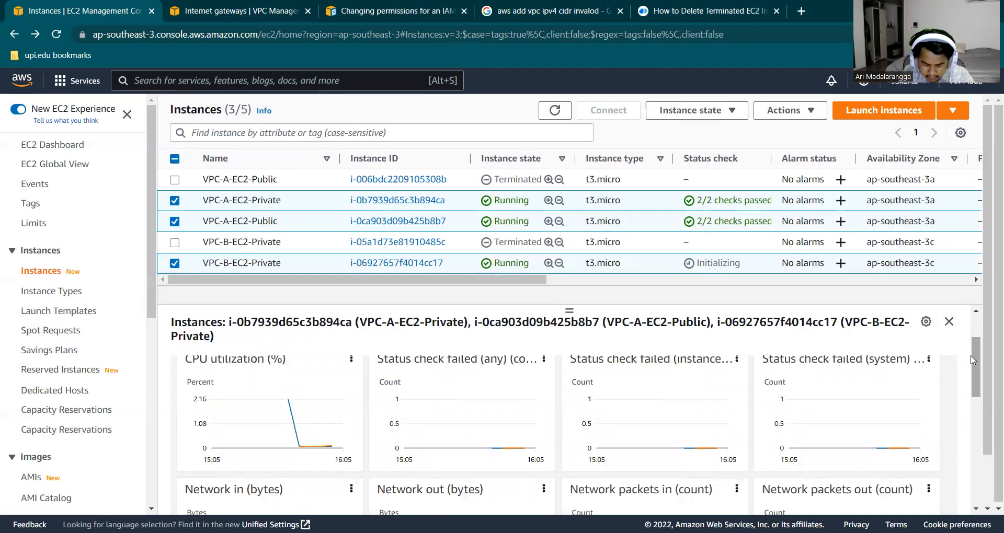
{"action": "left_click_drag", "start_coordinate": [972, 360], "coordinate": [989, 315]}
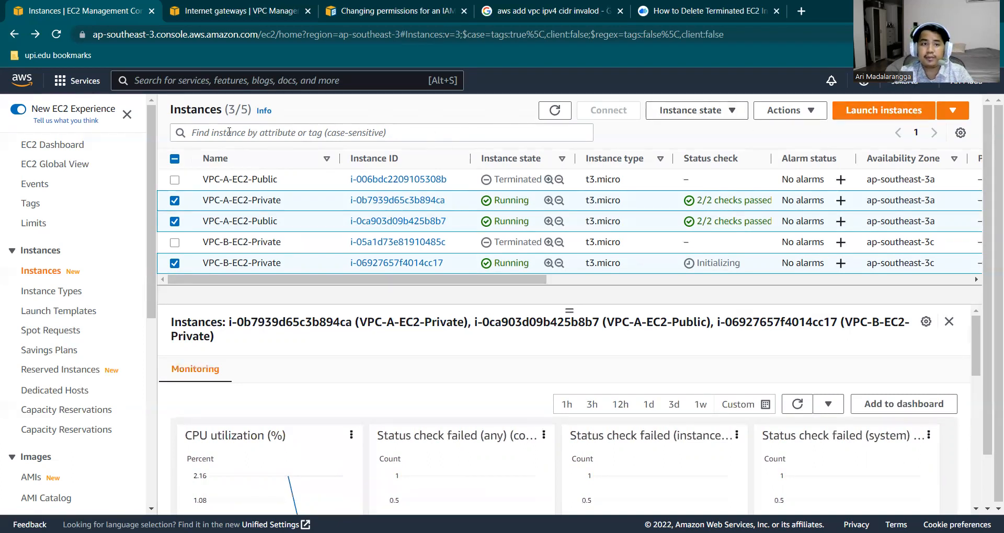
Step: Refresh the instances list and leave only the running VPC-A-EC2-Public instance selected to show its details
{"action": "left_click", "coordinate": [58, 34]}
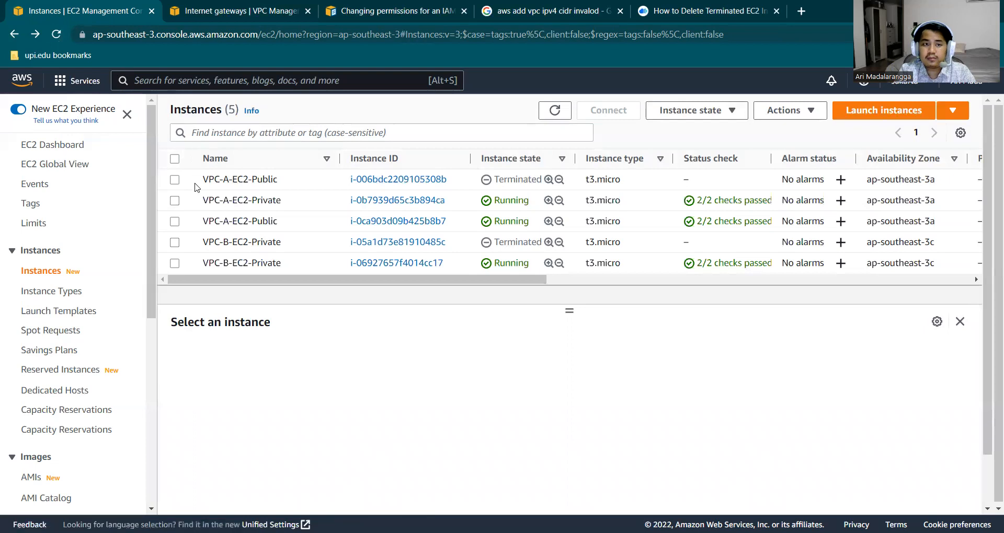
{"action": "left_click", "coordinate": [174, 202]}
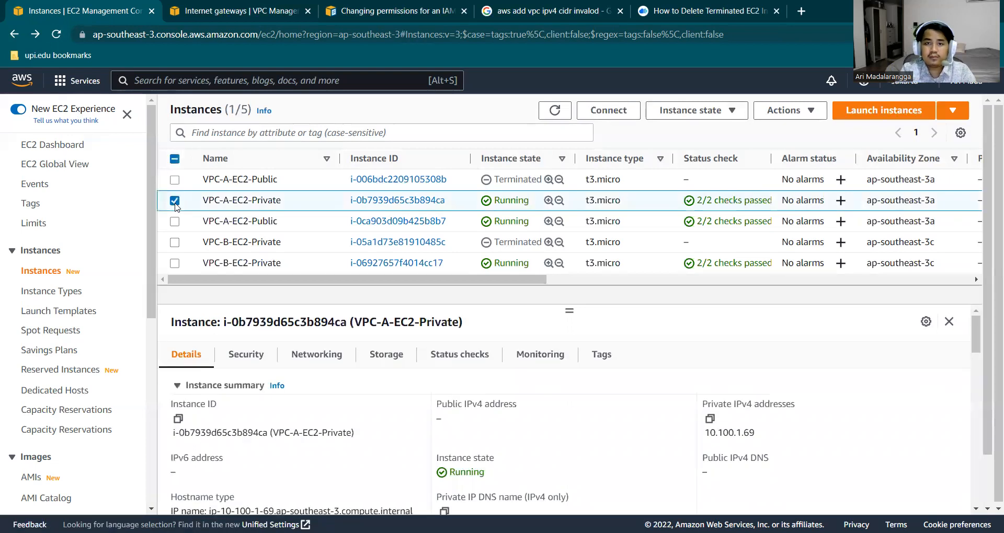
{"action": "left_click", "coordinate": [174, 222]}
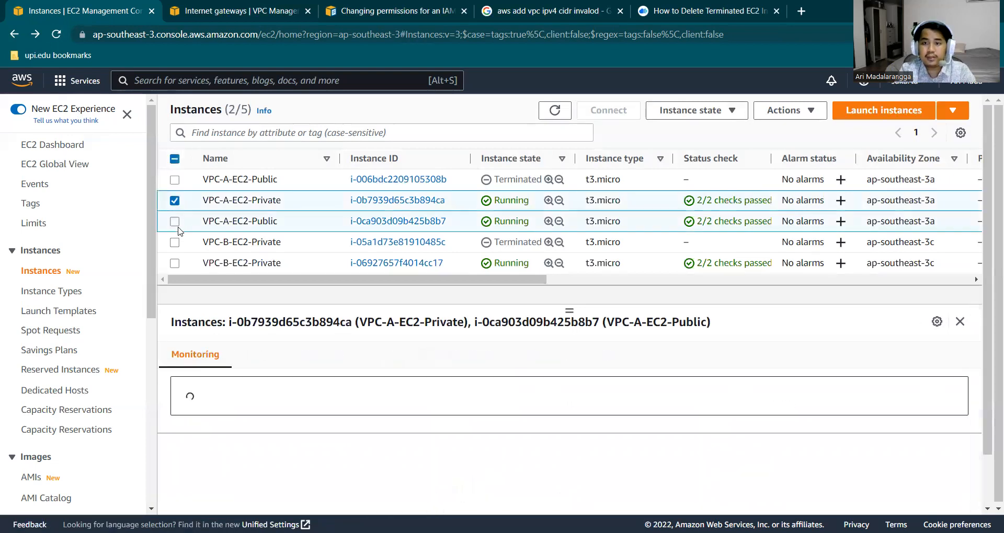
{"action": "left_click", "coordinate": [174, 266]}
{"action": "left_click", "coordinate": [174, 266]}
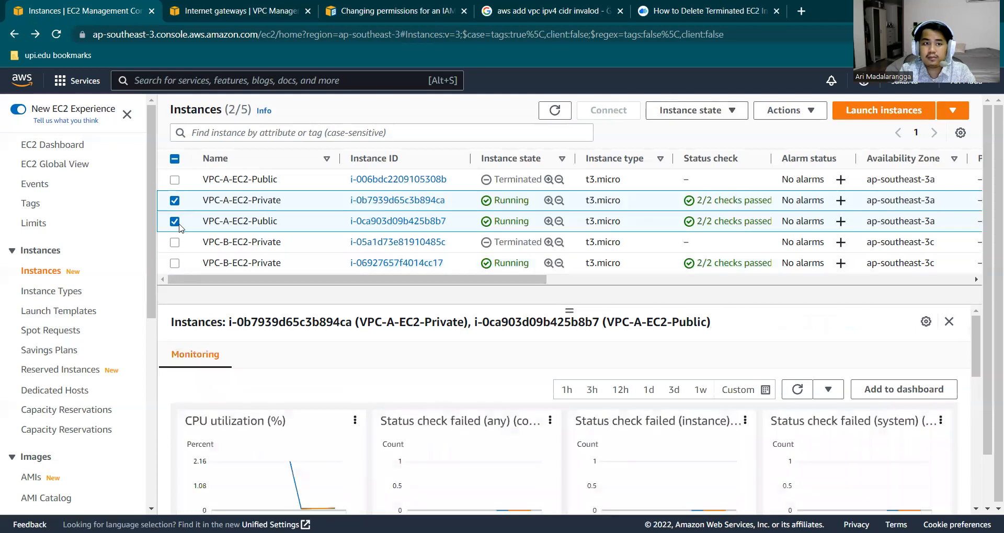
{"action": "left_click", "coordinate": [175, 222]}
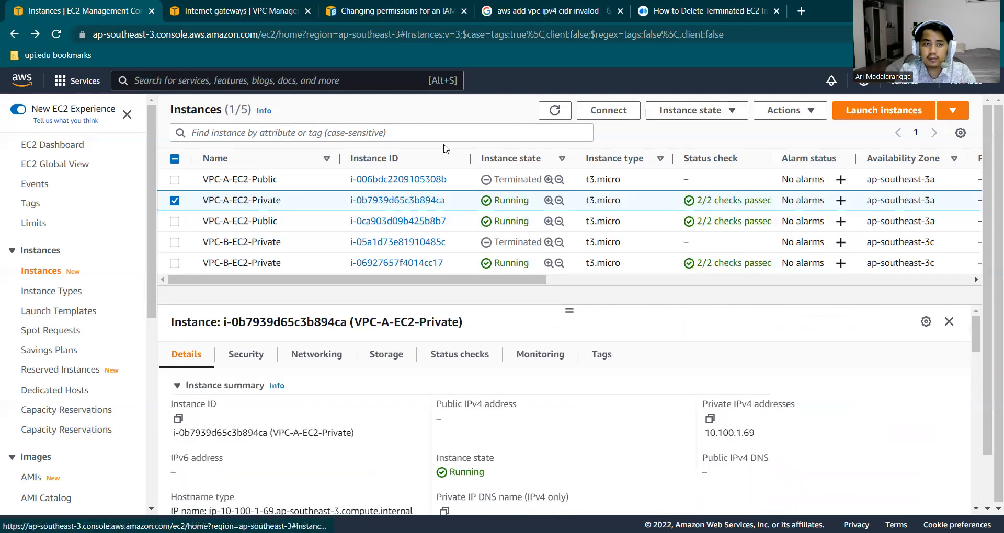
{"action": "left_click", "coordinate": [175, 221]}
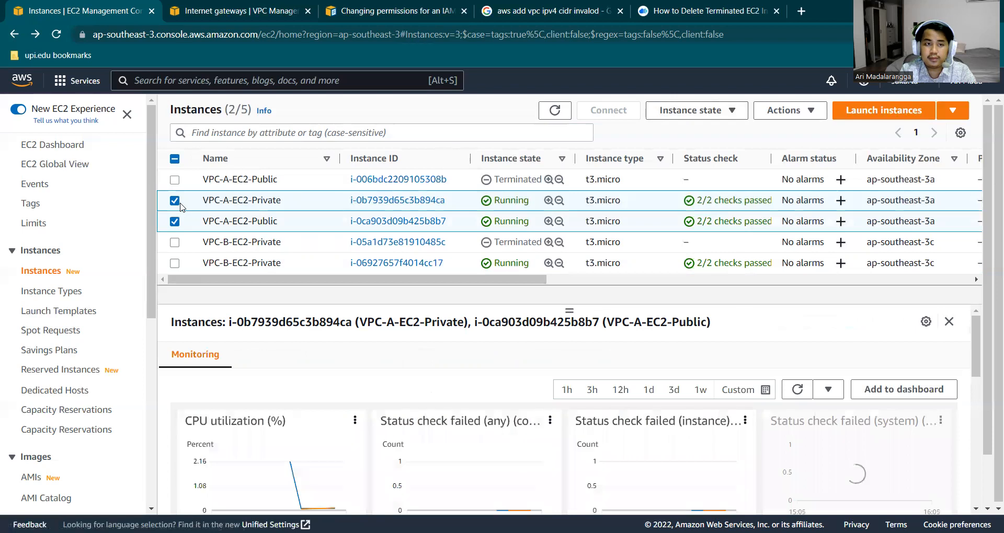
{"action": "left_click", "coordinate": [179, 203]}
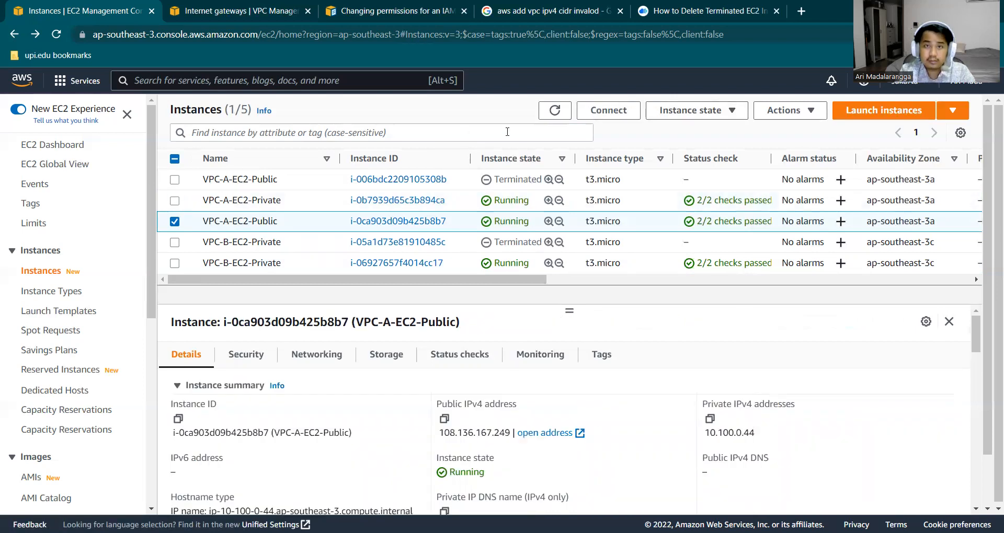
Step: Open the connection instructions for the VPC-A-EC2-Public instance and read through the SSH client steps
{"action": "left_click", "coordinate": [623, 113]}
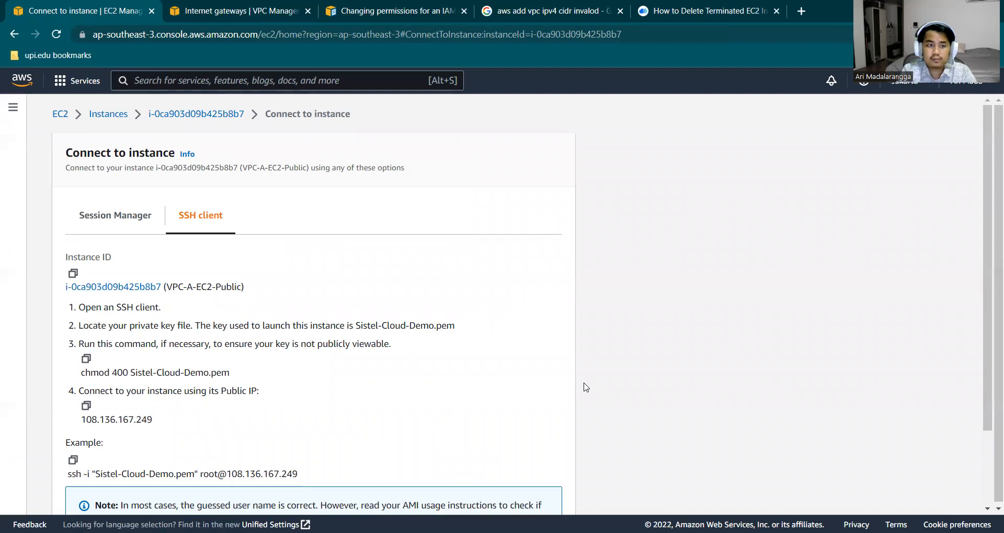
{"action": "scroll", "coordinate": [585, 386], "scroll_direction": "down", "scroll_amount": 2}
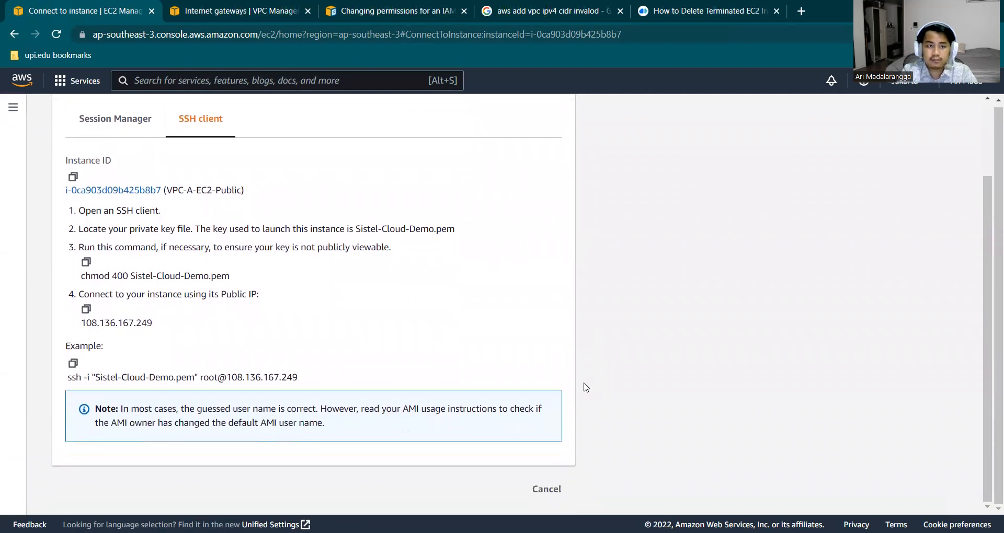
{"action": "scroll", "coordinate": [586, 387], "scroll_direction": "up", "scroll_amount": 2}
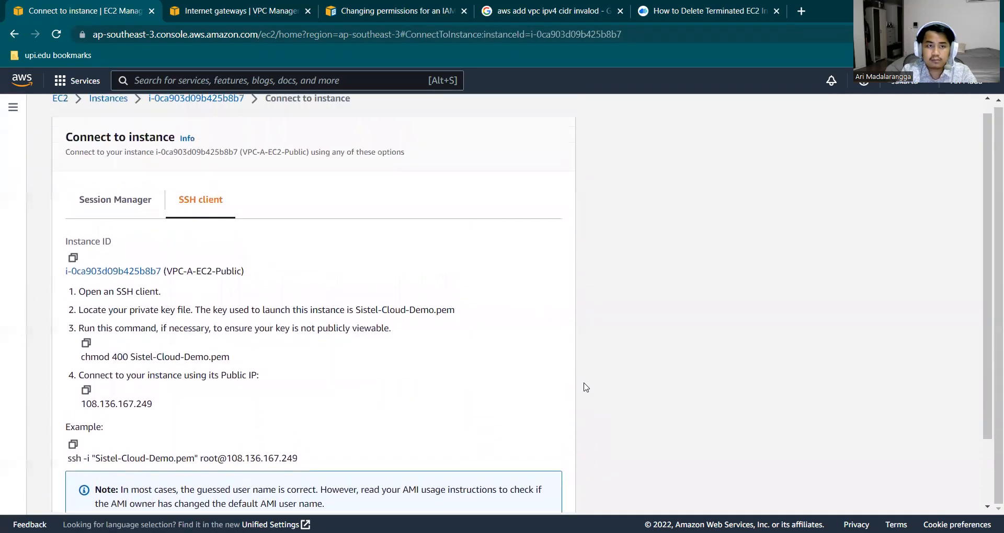
{"action": "scroll", "coordinate": [585, 387], "scroll_direction": "down", "scroll_amount": 1}
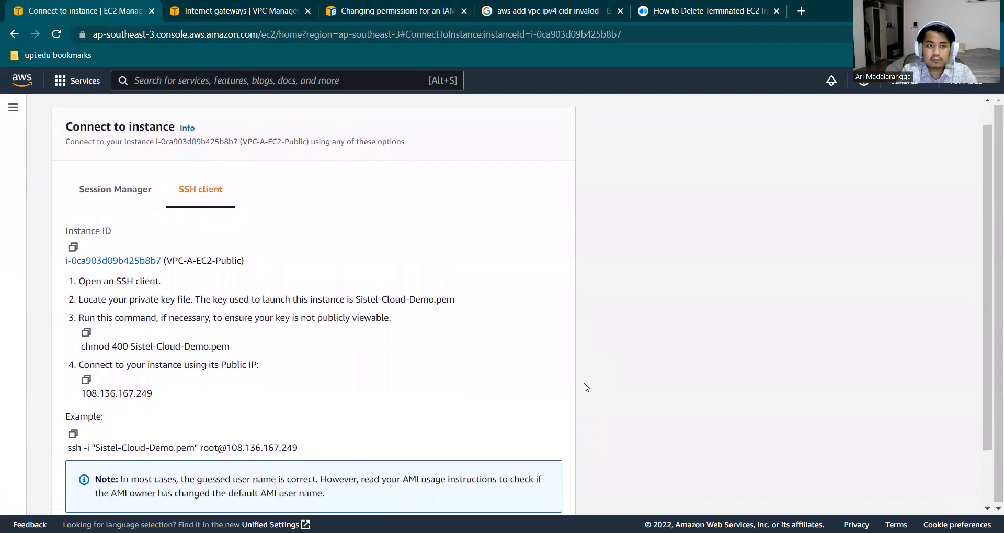
{"action": "scroll", "coordinate": [585, 387], "scroll_direction": "up", "scroll_amount": 1}
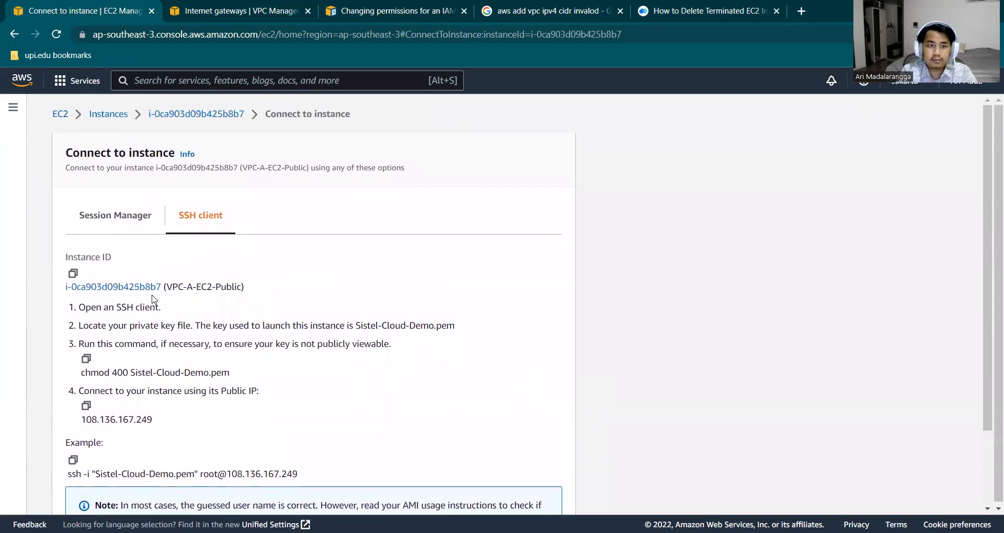
Step: View the instance summary of VPC-A-EC2-Public, then return to its SSH client instructions and examine the private key file line
{"action": "left_click", "coordinate": [148, 288]}
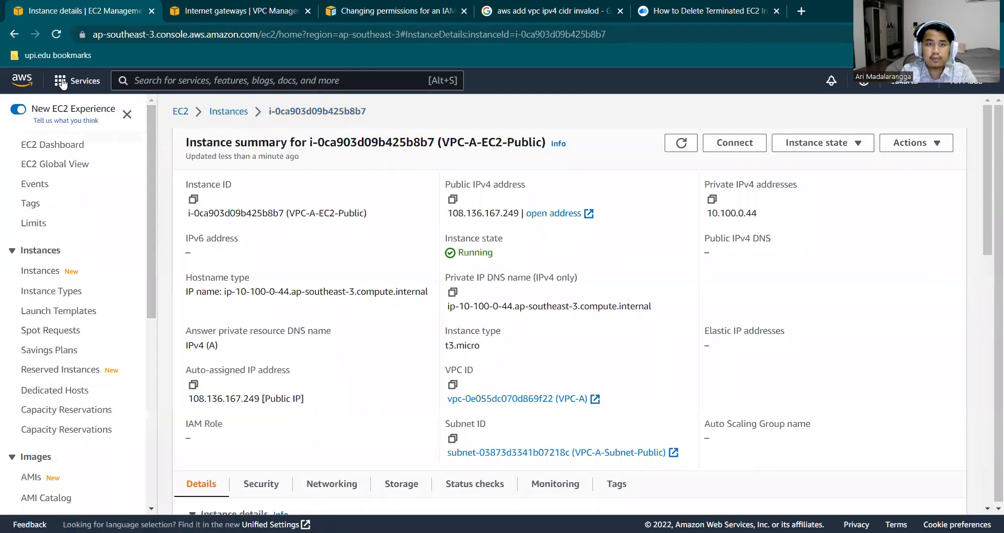
{"action": "key", "text": "alt+Left"}
{"action": "left_click_drag", "start_coordinate": [281, 326], "coordinate": [289, 327]}
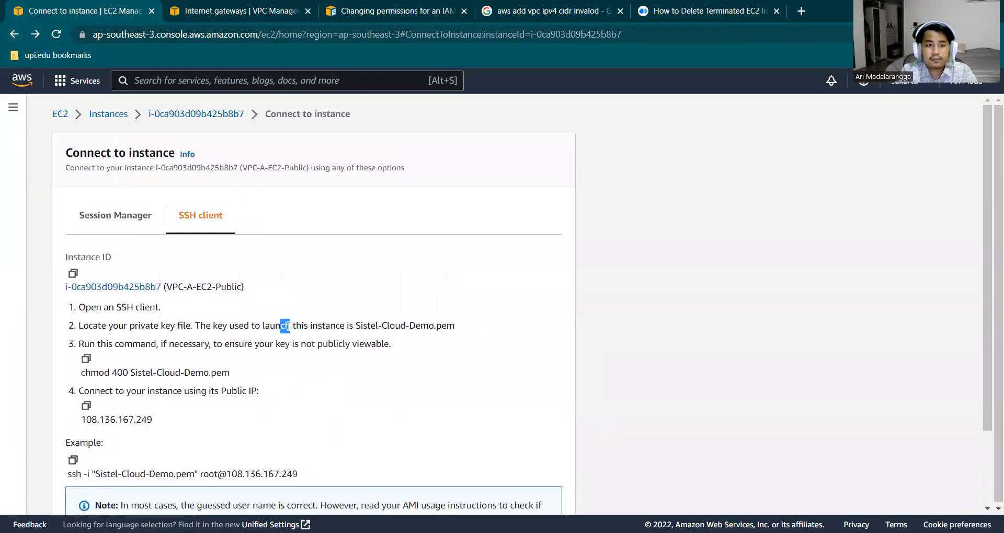
{"action": "left_click", "coordinate": [356, 321]}
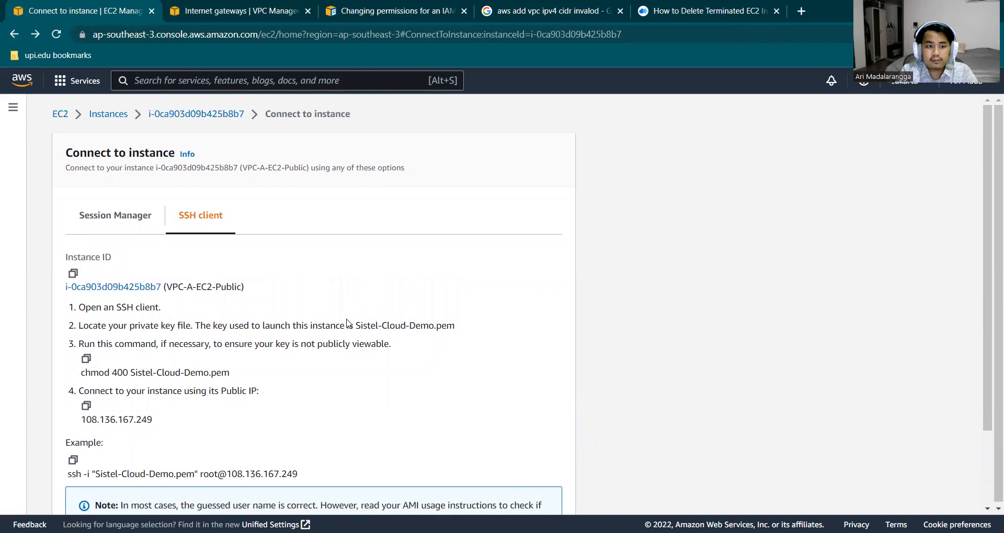